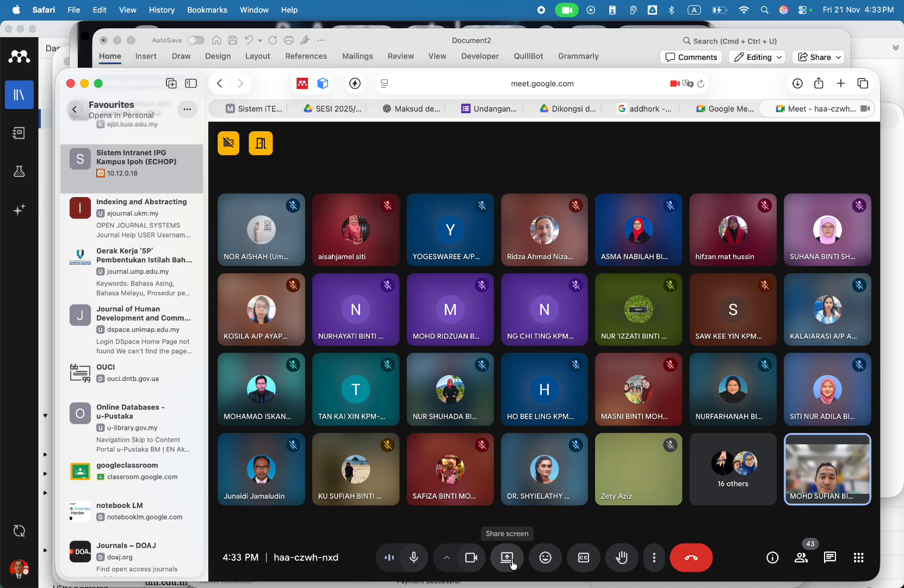
- Present the ATLAS.ti RPH project window in the Google Meet call by sharing a single window
{"action": "left_click", "coordinate": [510, 563]}
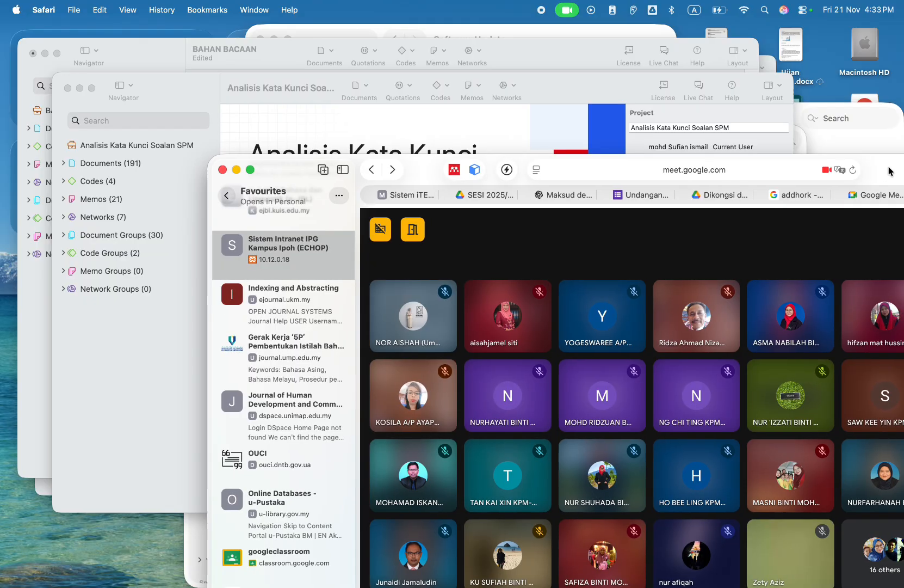
{"action": "left_click_drag", "start_coordinate": [891, 170], "coordinate": [723, 81]}
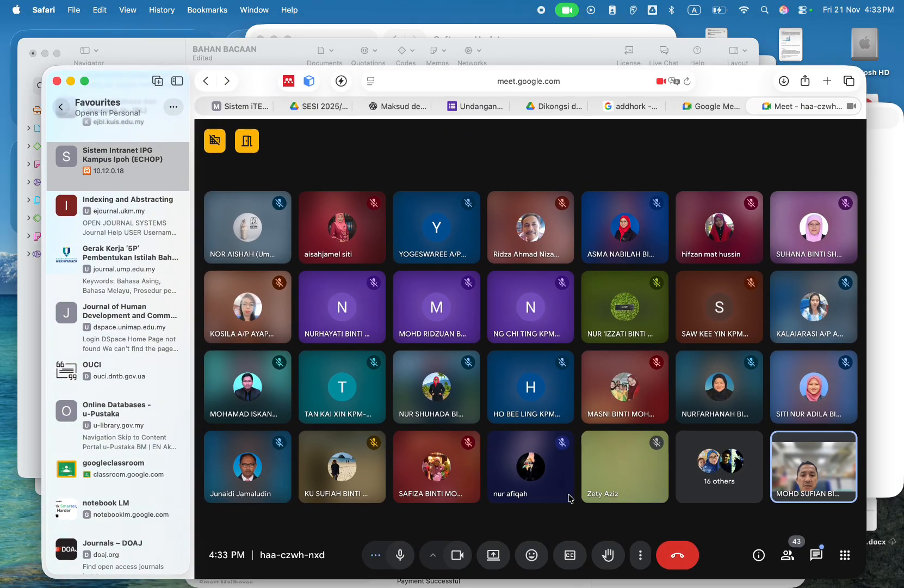
{"action": "left_click", "coordinate": [493, 554]}
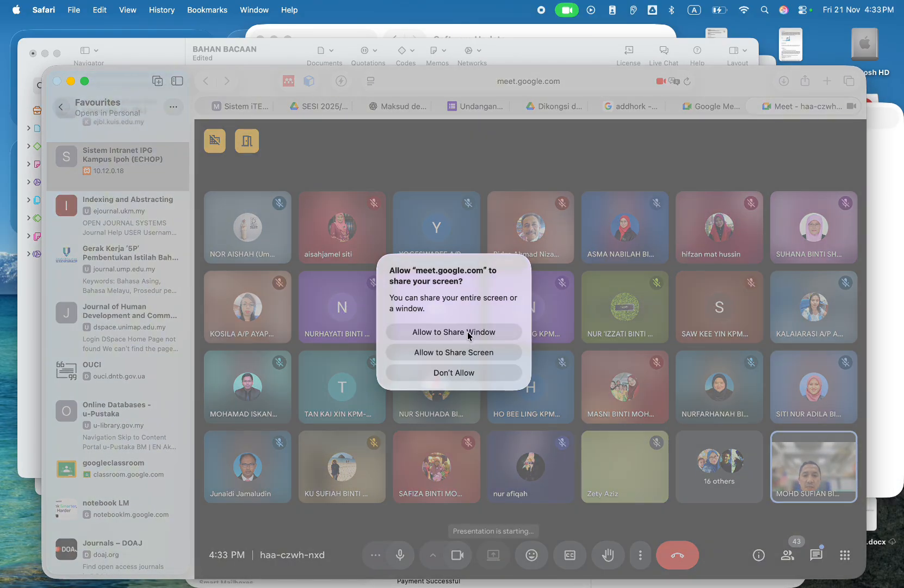
{"action": "left_click", "coordinate": [468, 331]}
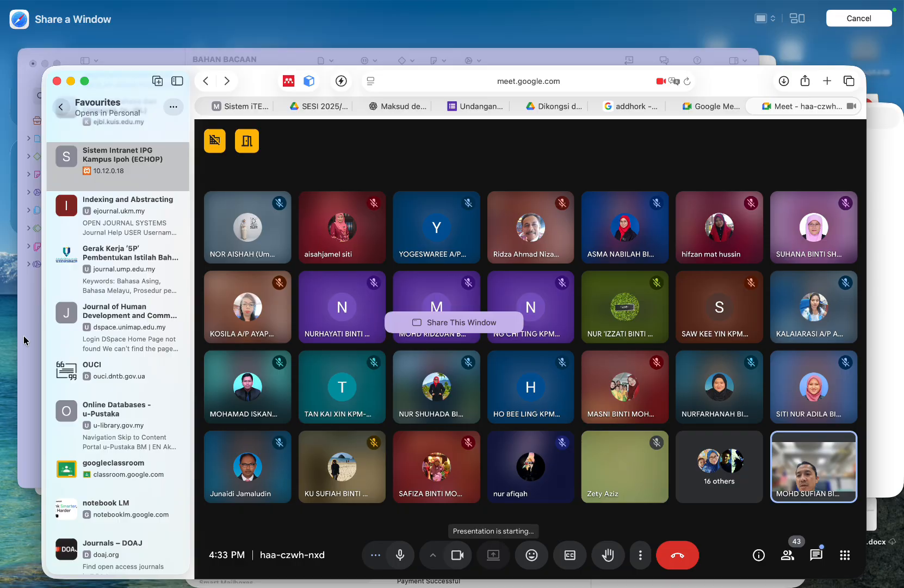
{"action": "mouse_move", "coordinate": [22, 337]}
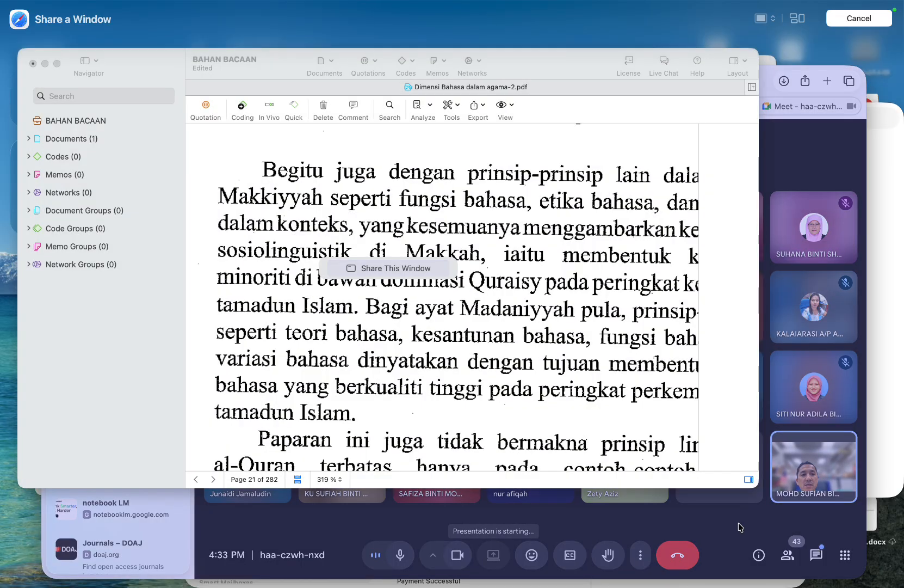
{"action": "mouse_move", "coordinate": [44, 449]}
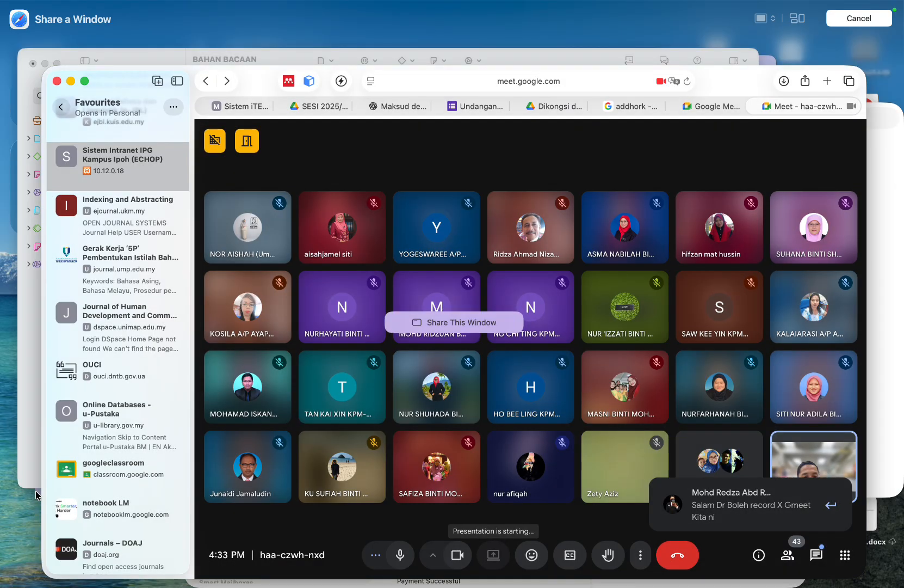
{"action": "mouse_move", "coordinate": [36, 490]}
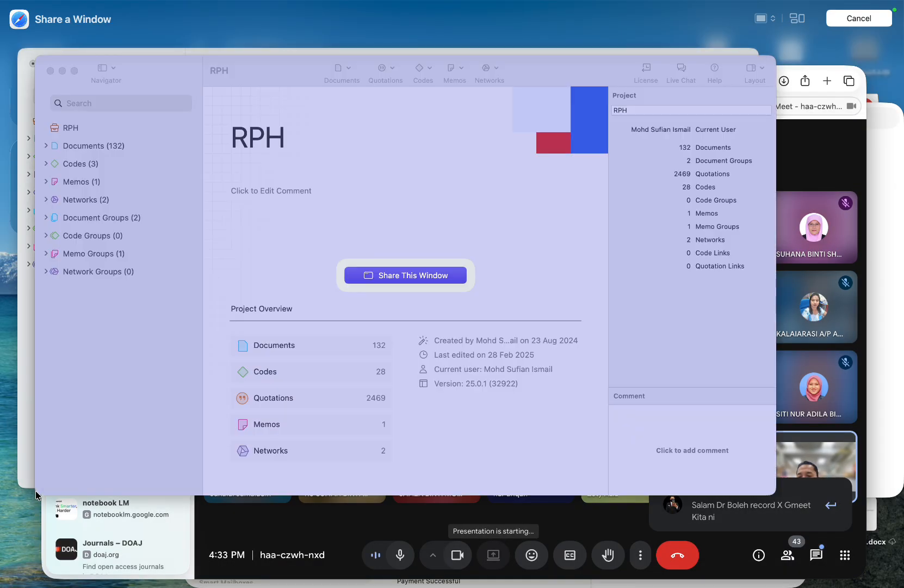
{"action": "left_click", "coordinate": [433, 272]}
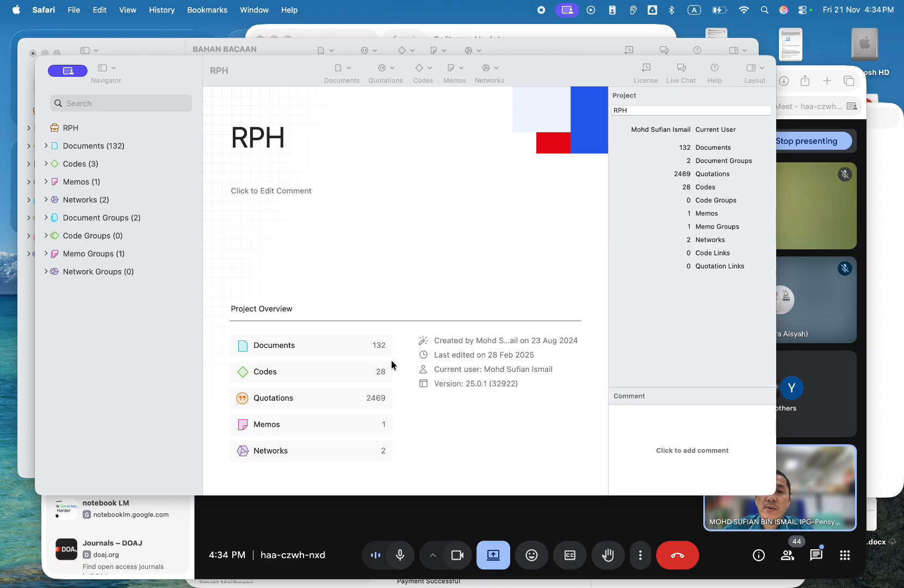
{"action": "mouse_move", "coordinate": [243, 74]}
{"action": "left_mouse_down"}
{"action": "mouse_move", "coordinate": [312, 95]}
{"action": "mouse_move", "coordinate": [323, 127]}
{"action": "mouse_move", "coordinate": [245, 91]}
{"action": "left_mouse_up"}
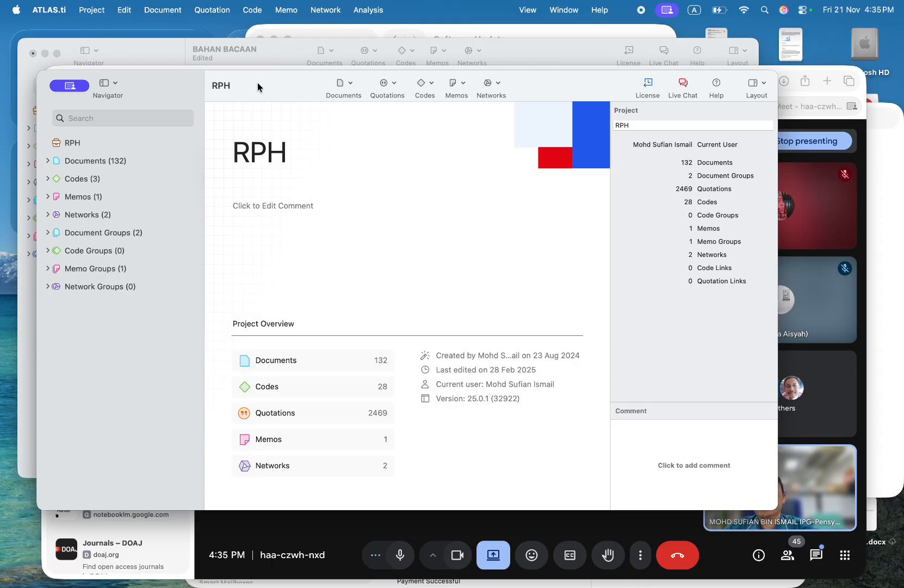
{"action": "left_click_drag", "start_coordinate": [257, 82], "coordinate": [279, 91]}
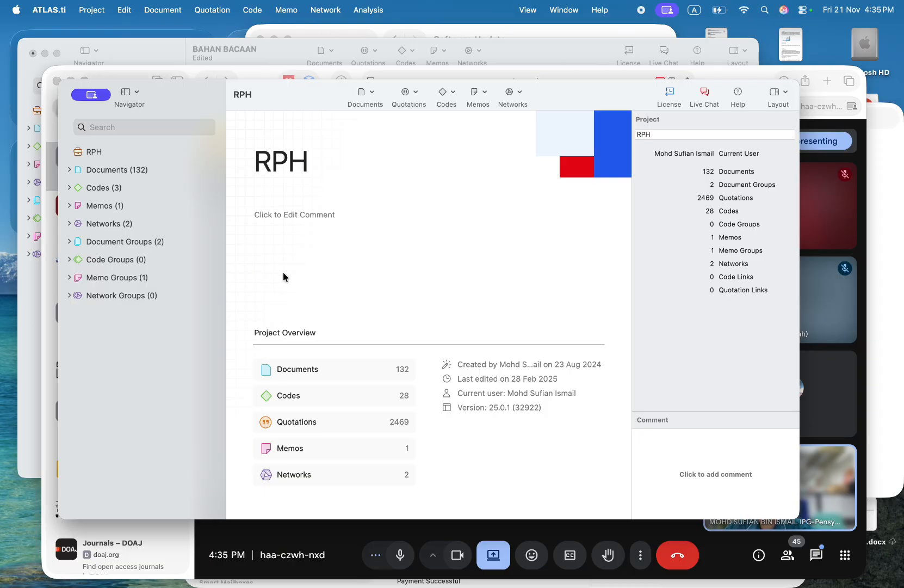
{"action": "key", "text": "XF86AudioLowerVolume"}
{"action": "key", "text": "XF86AudioLowerVolume"}
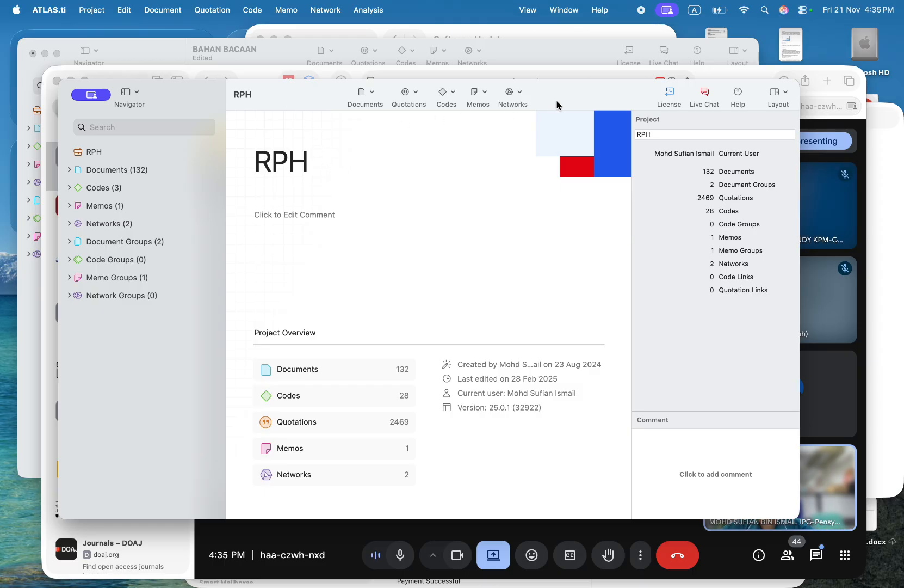
{"action": "left_click_drag", "start_coordinate": [557, 101], "coordinate": [533, 101]}
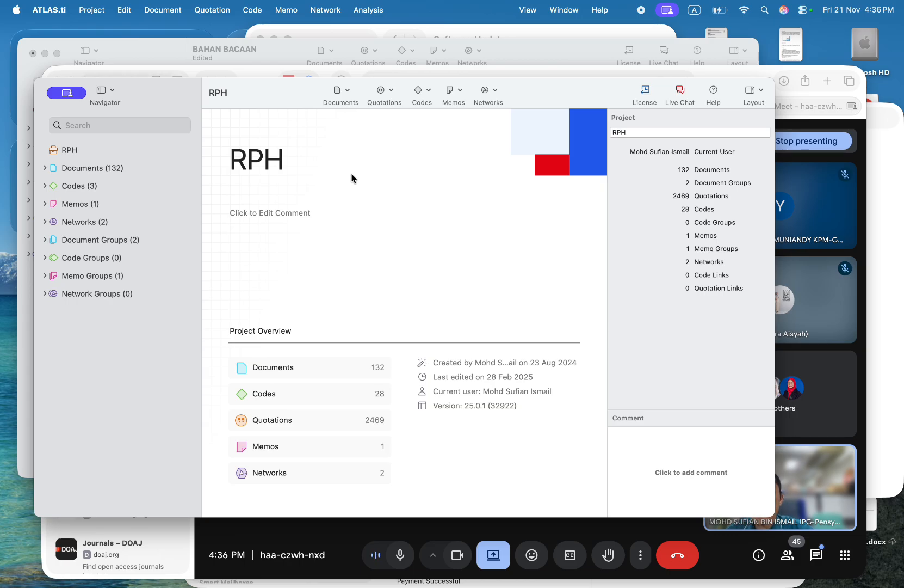
{"action": "mouse_move", "coordinate": [263, 90]}
{"action": "left_mouse_down"}
{"action": "mouse_move", "coordinate": [396, 133]}
{"action": "mouse_move", "coordinate": [271, 103]}
{"action": "left_mouse_up"}
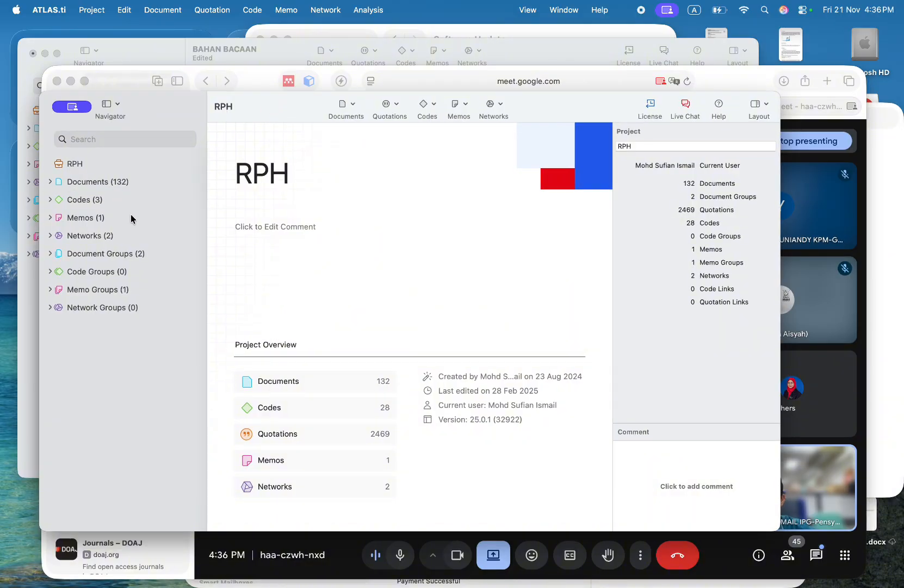
- Minimize the BAHAN BACAAN project window and bring the RPH project window in front of the meeting window
{"action": "left_click", "coordinate": [148, 53]}
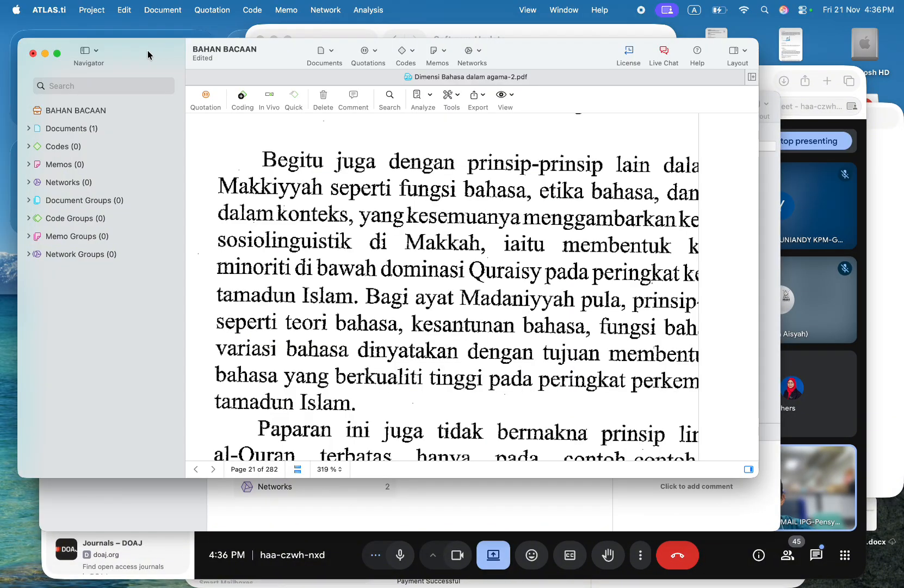
{"action": "left_click", "coordinate": [45, 54]}
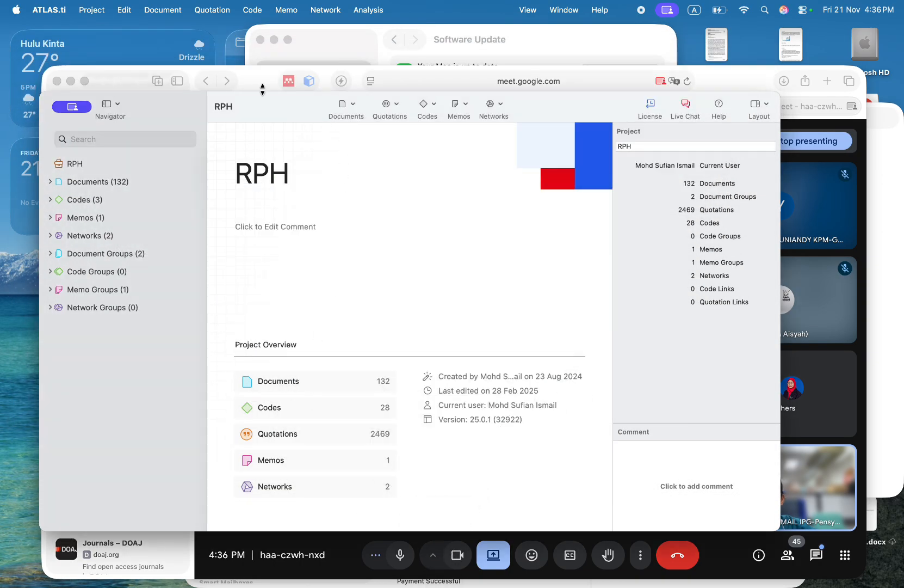
{"action": "left_click_drag", "start_coordinate": [249, 74], "coordinate": [350, 93]}
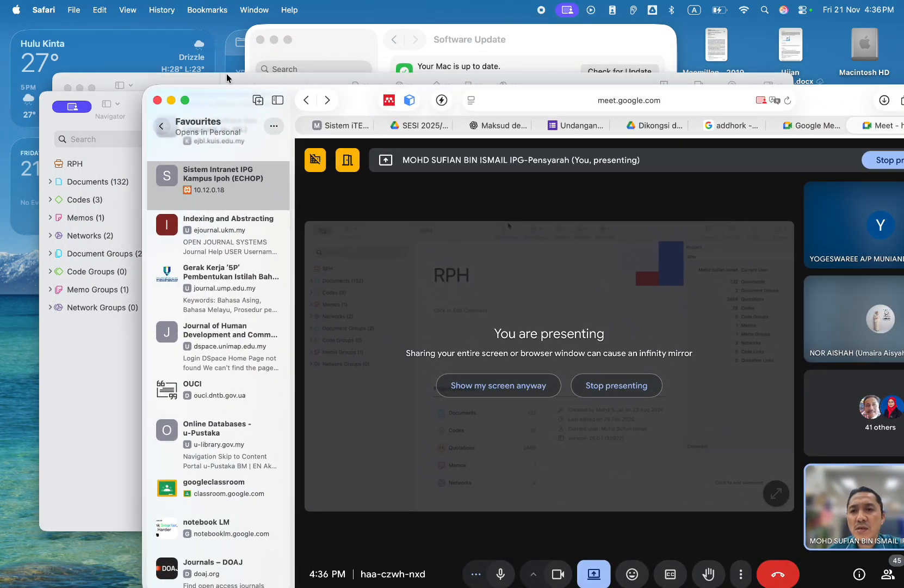
{"action": "left_click", "coordinate": [135, 105]}
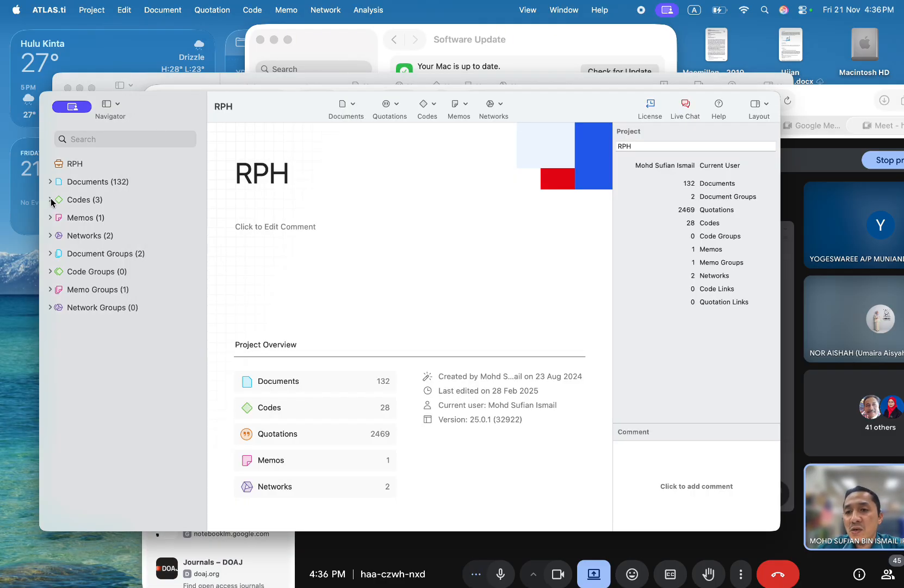
{"action": "left_click_drag", "start_coordinate": [156, 112], "coordinate": [195, 125]}
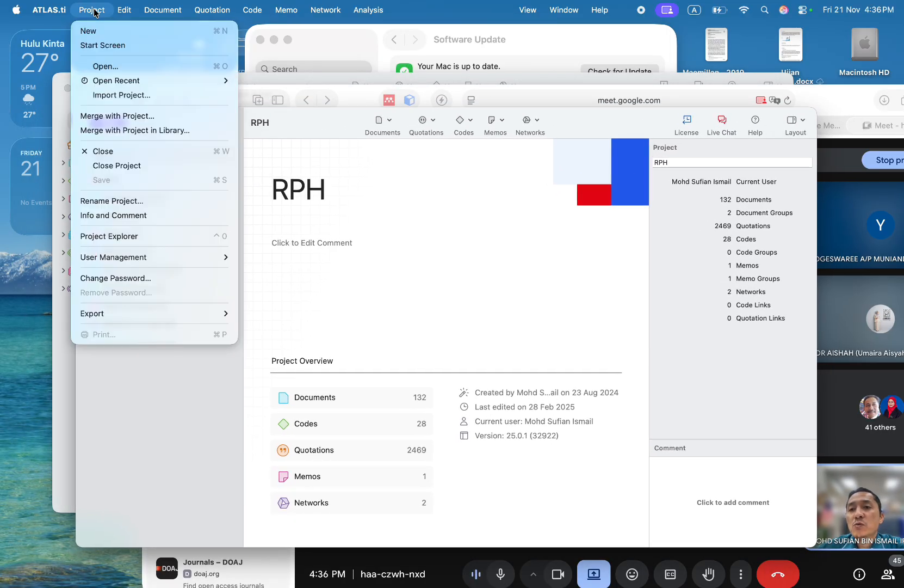
- View the saved projects on the ATLAS.ti start screen and minimize it to return to the RPH project window
{"action": "left_click", "coordinate": [101, 46]}
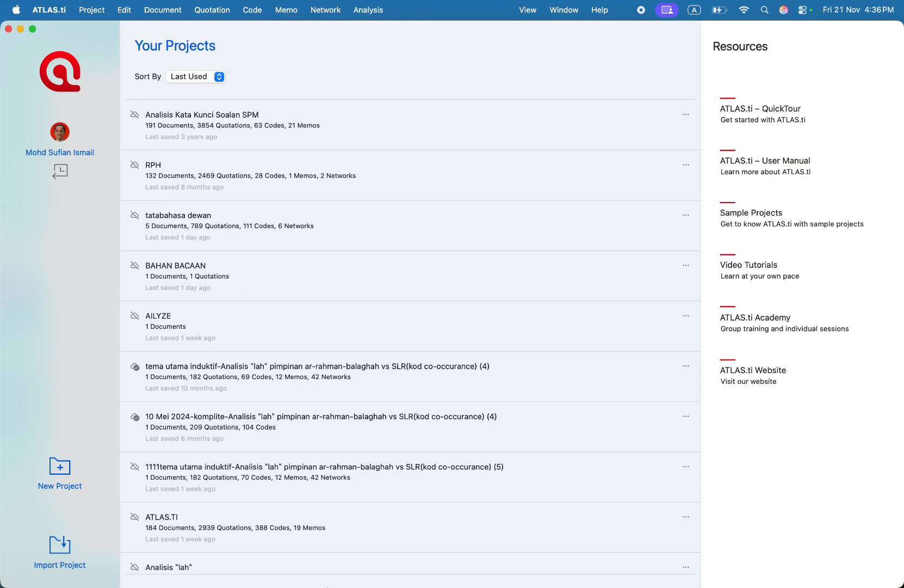
{"action": "left_click", "coordinate": [193, 569]}
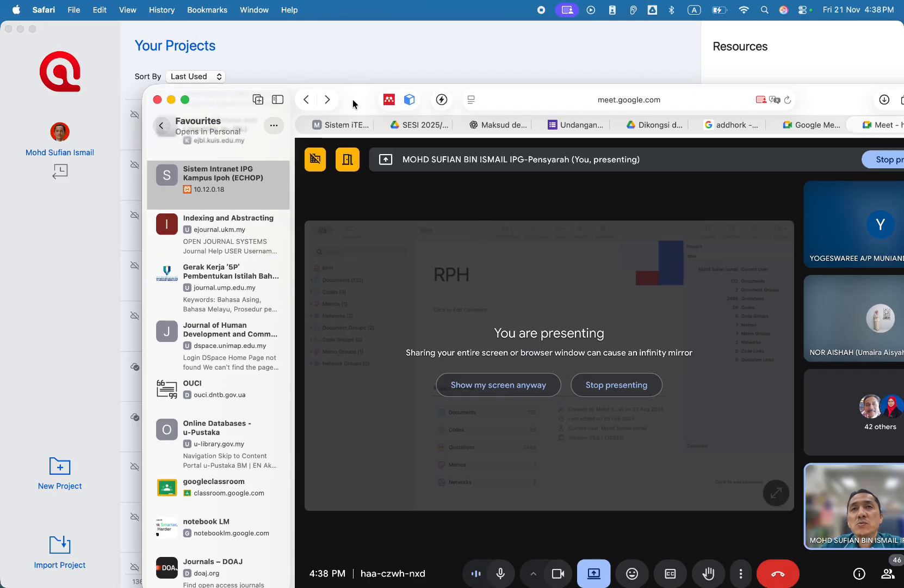
{"action": "left_click_drag", "start_coordinate": [228, 95], "coordinate": [123, 58]}
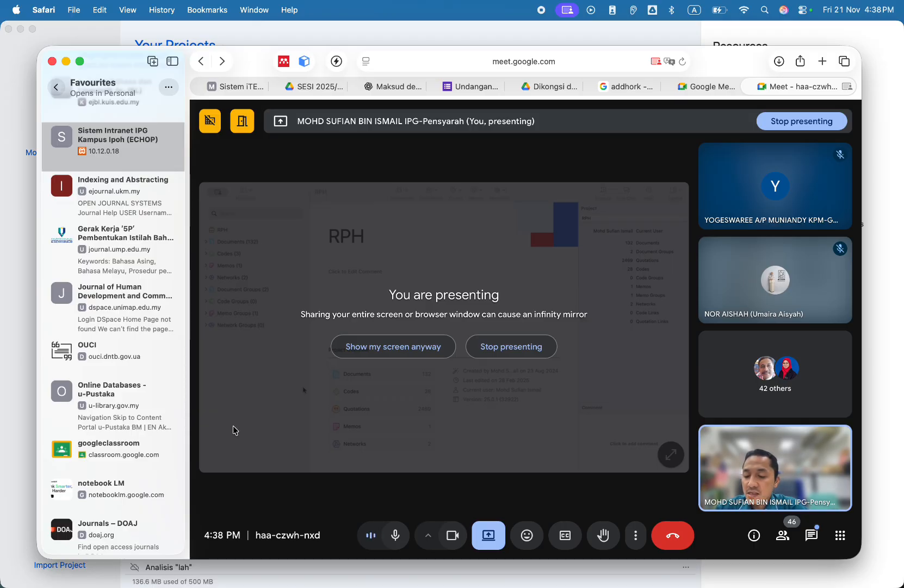
{"action": "mouse_move", "coordinate": [317, 578]}
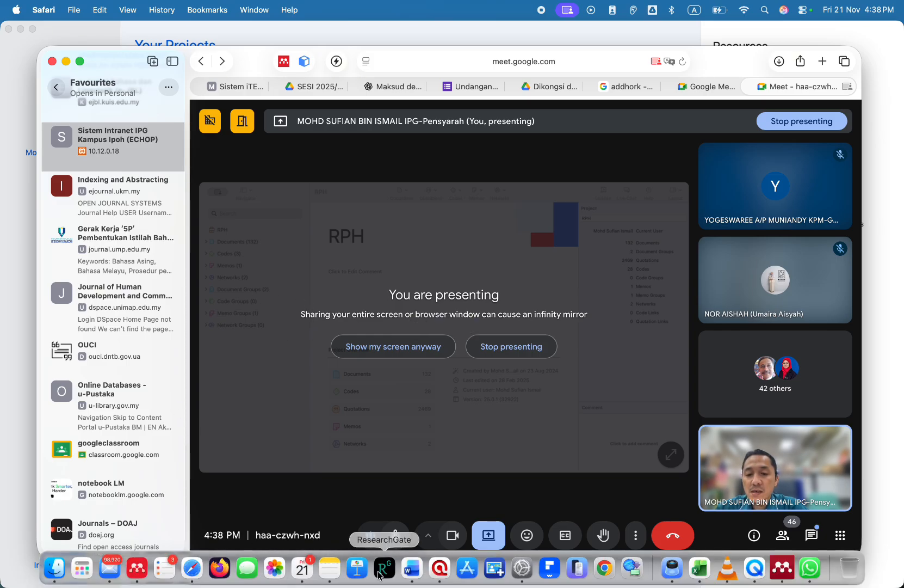
{"action": "left_click", "coordinate": [441, 568]}
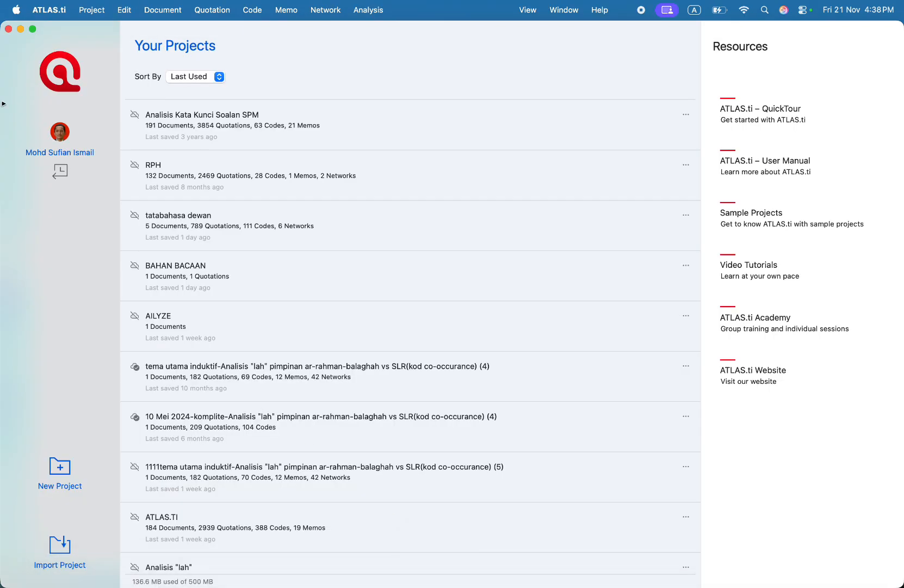
{"action": "left_click", "coordinate": [20, 29]}
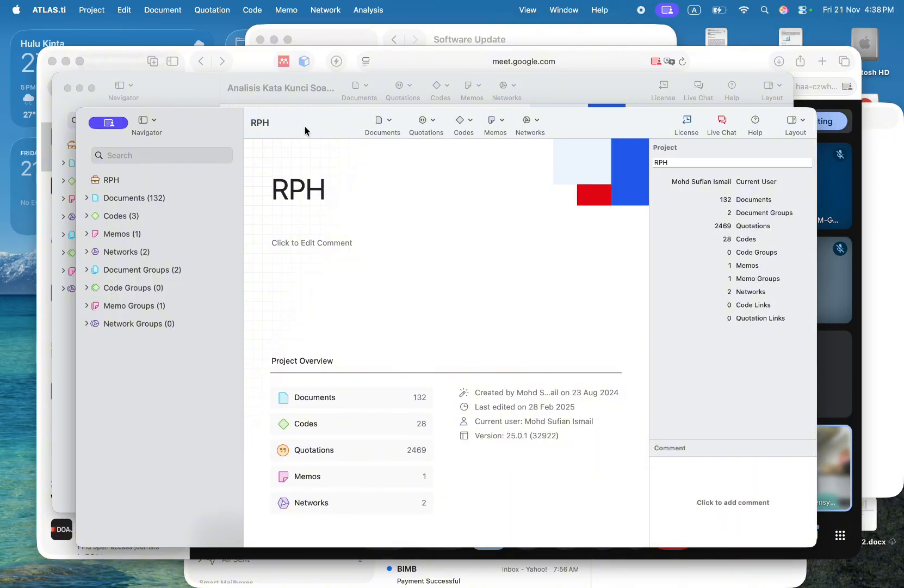
{"action": "left_click_drag", "start_coordinate": [305, 127], "coordinate": [288, 78]}
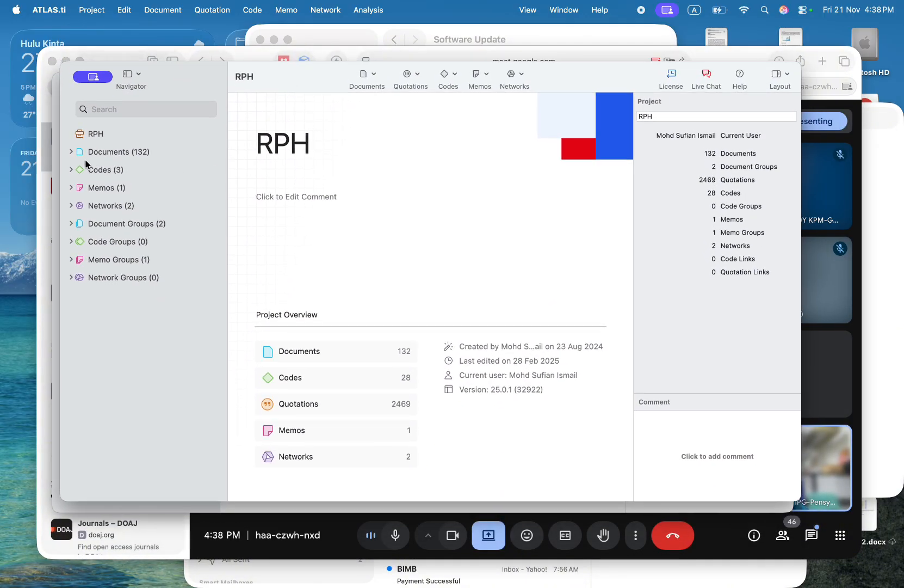
- Look through the RPH project's document list, collapse it and expand the project's codes
{"action": "left_click", "coordinate": [71, 152]}
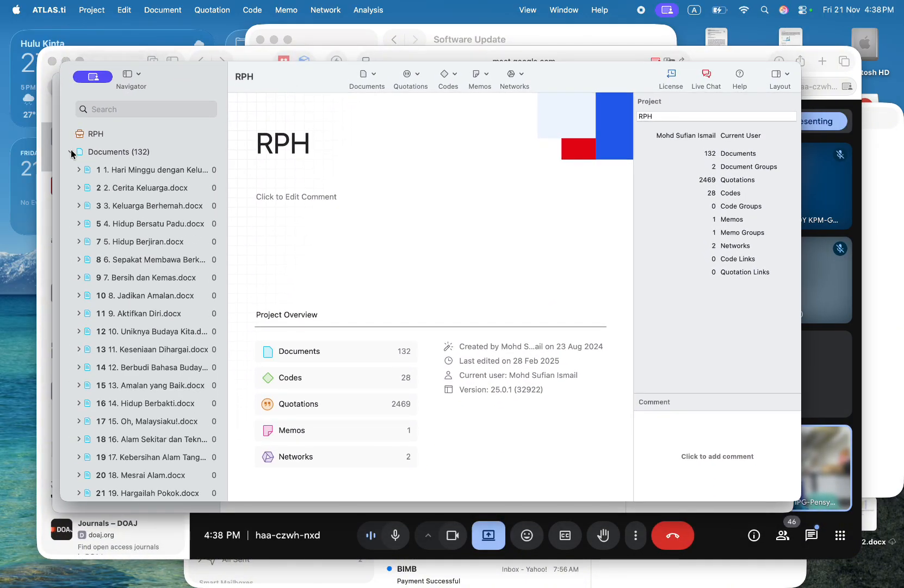
{"action": "left_click", "coordinate": [72, 151]}
{"action": "left_click", "coordinate": [71, 170]}
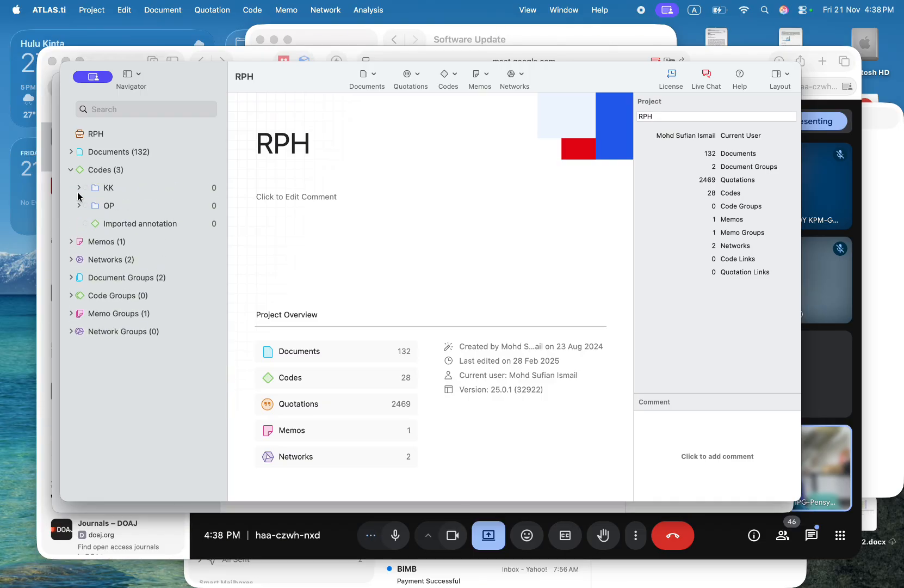
- Open the document "1. Hari Minggu dengan Keluarga.docx" and look over its text and coded quotations
{"action": "left_click", "coordinate": [73, 152]}
{"action": "left_click", "coordinate": [136, 170]}
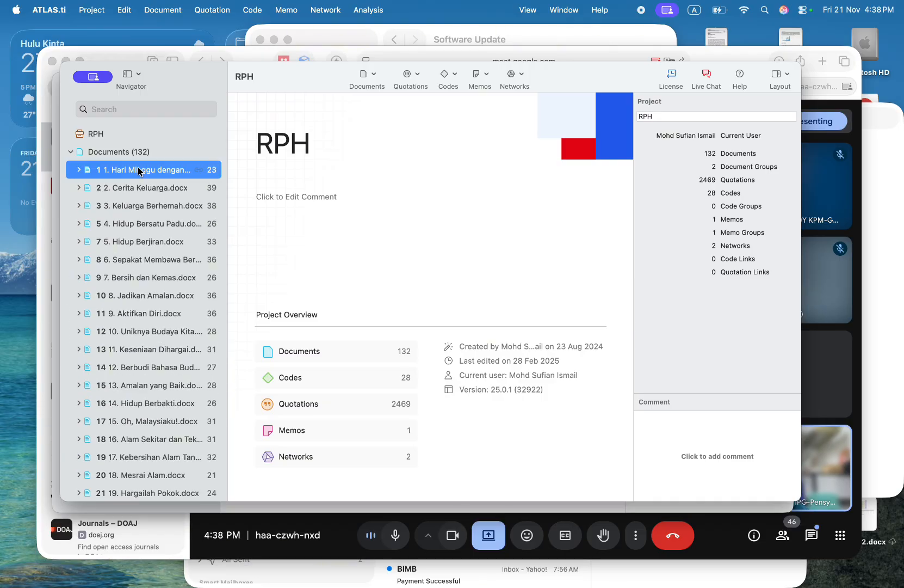
{"action": "double_click", "coordinate": [139, 170]}
{"action": "scroll", "coordinate": [415, 230], "scroll_direction": "down", "scroll_amount": 5}
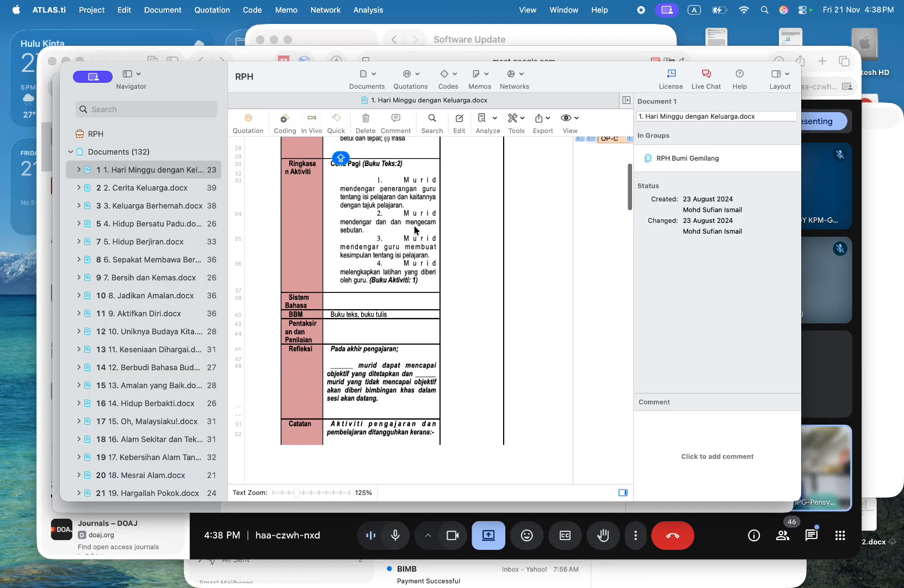
{"action": "scroll", "coordinate": [414, 230], "scroll_direction": "up", "scroll_amount": 6}
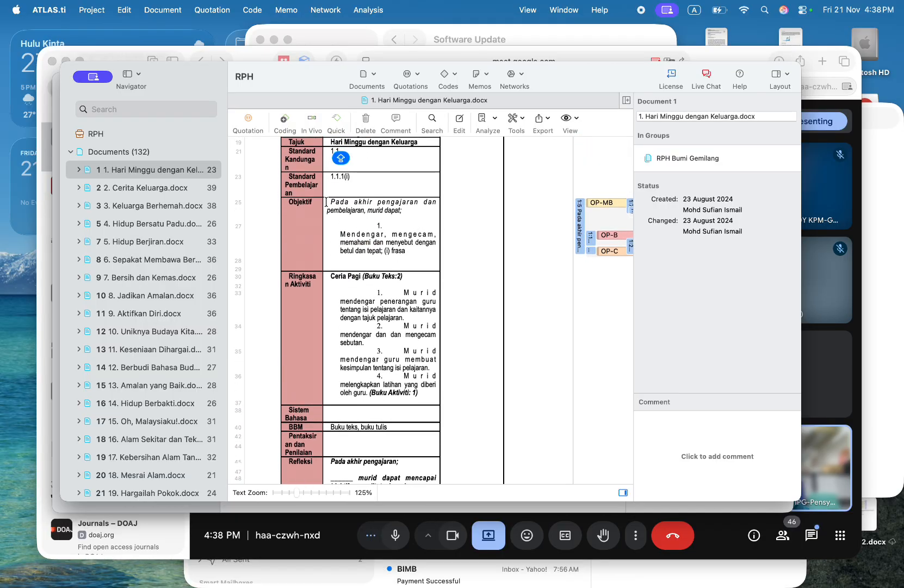
{"action": "left_click", "coordinate": [581, 212]}
- Enlarge the RPH project window, narrow the document inspector and widen the text area beside the coding margin
{"action": "left_click", "coordinate": [720, 52]}
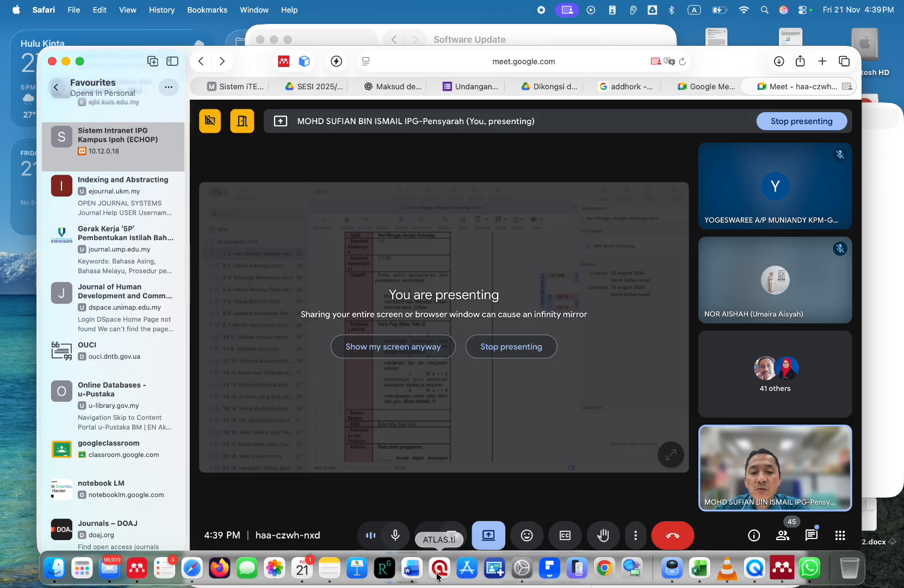
{"action": "left_click", "coordinate": [439, 572]}
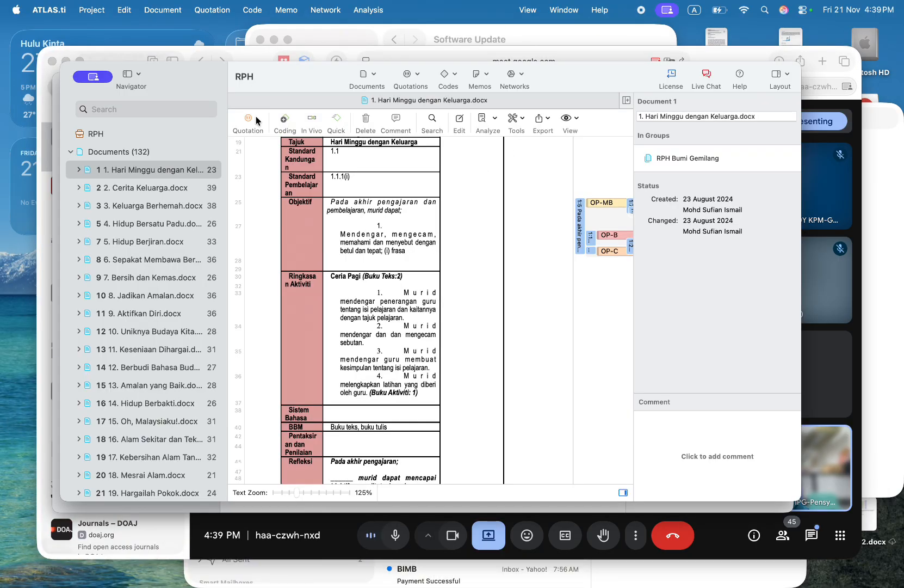
{"action": "left_click_drag", "start_coordinate": [221, 75], "coordinate": [168, 37]}
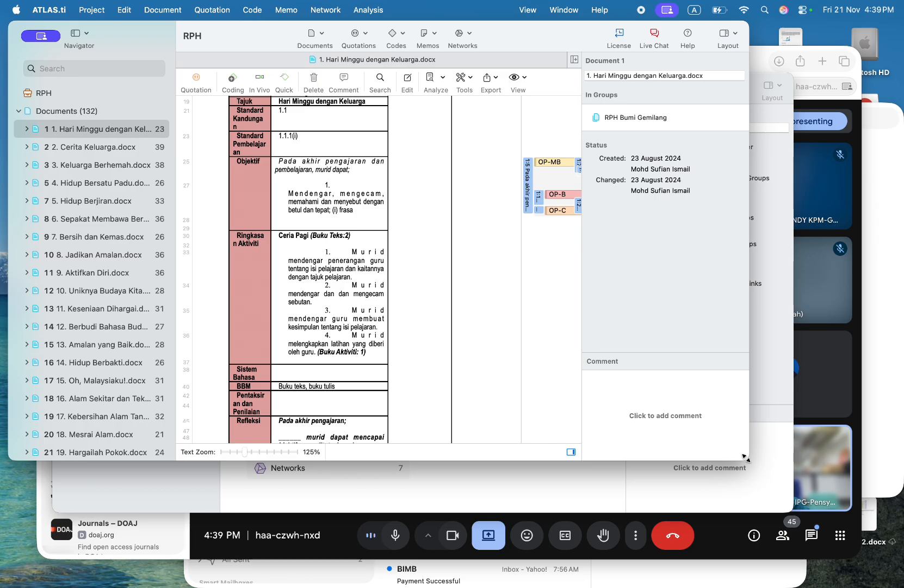
{"action": "left_click_drag", "start_coordinate": [746, 457], "coordinate": [846, 529]}
{"action": "left_click_drag", "start_coordinate": [688, 337], "coordinate": [735, 337]}
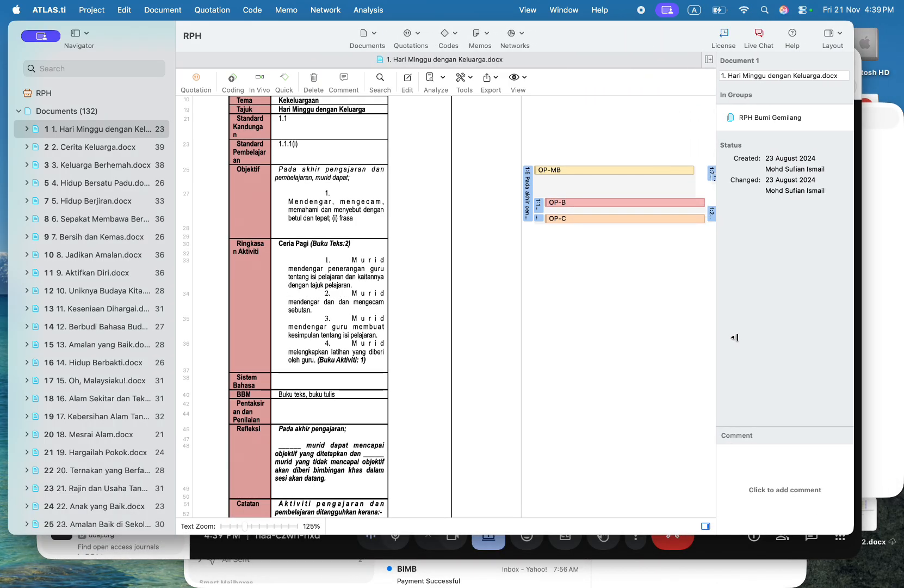
{"action": "left_click_drag", "start_coordinate": [521, 307], "coordinate": [674, 318]}
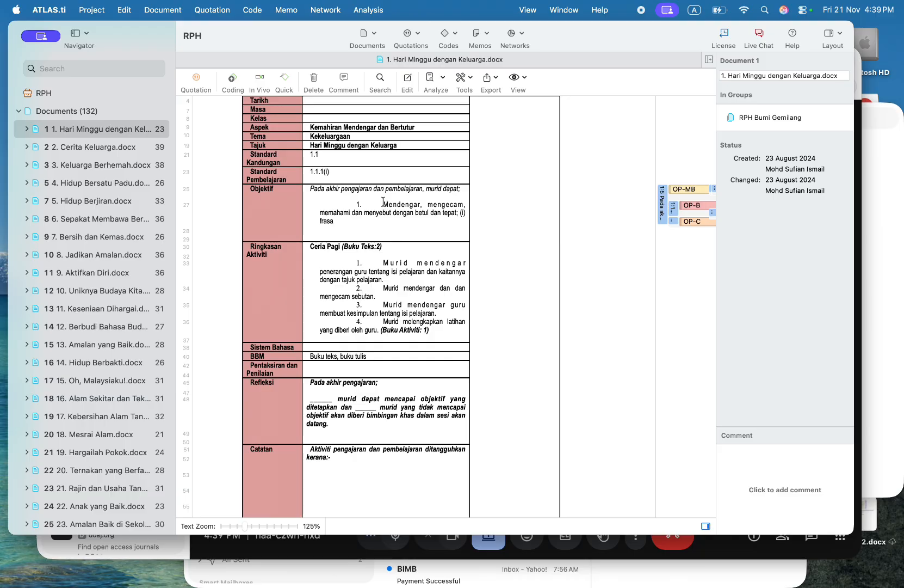
{"action": "left_click", "coordinate": [662, 207]}
{"action": "left_click", "coordinate": [415, 242]}
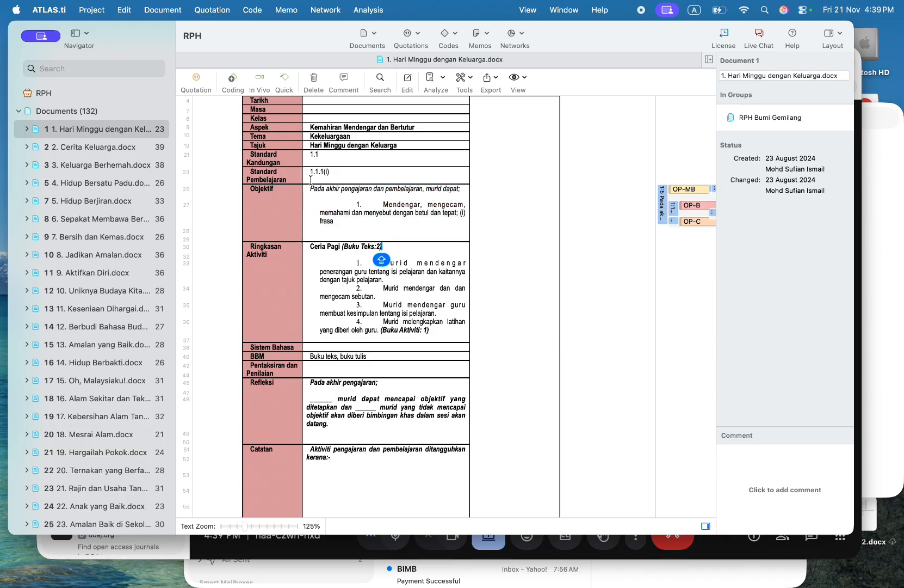
{"action": "left_click_drag", "start_coordinate": [309, 185], "coordinate": [335, 223]}
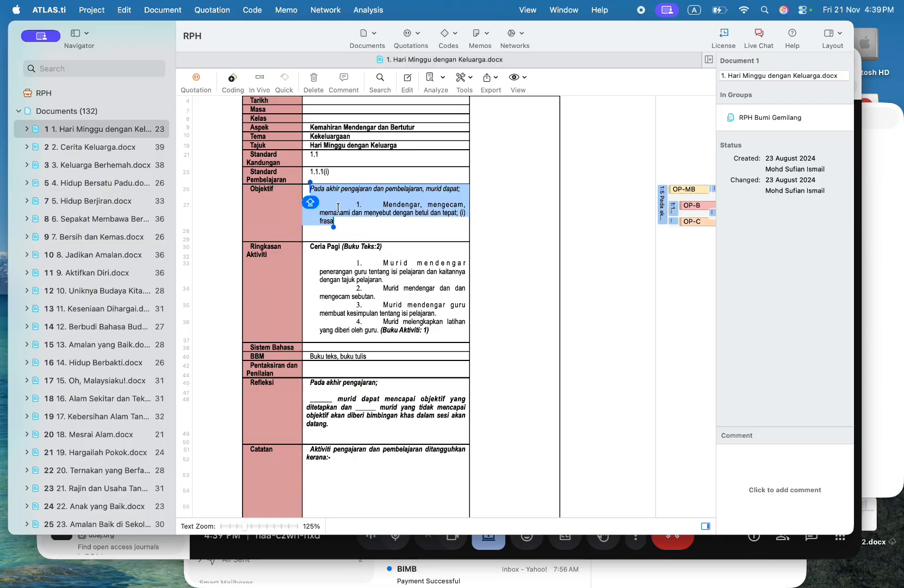
{"action": "right_click", "coordinate": [334, 203]}
{"action": "left_click", "coordinate": [380, 229]}
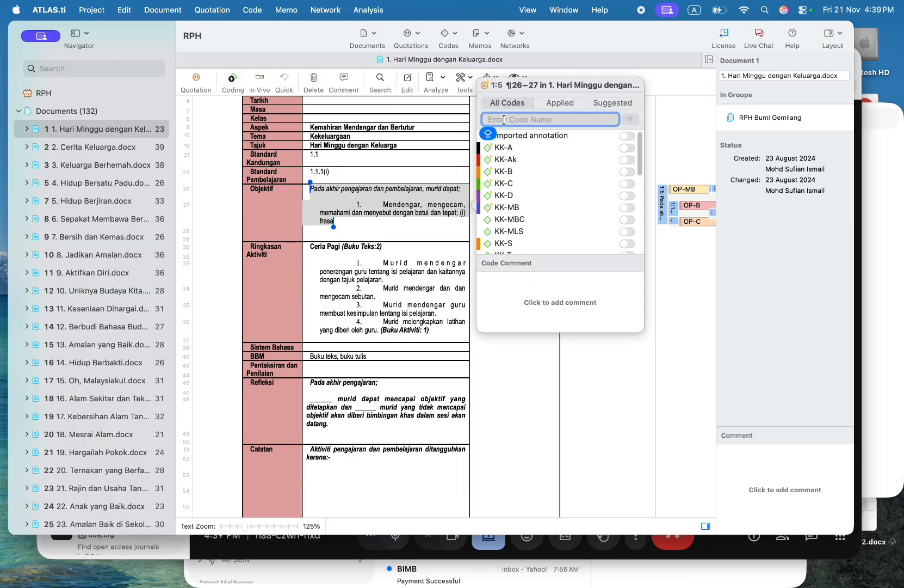
{"action": "left_click", "coordinate": [411, 210]}
- Examine quotations 1:5 and 1:1 of the Objektif section and their assigned codes, then clear the selection
{"action": "left_click", "coordinate": [665, 201]}
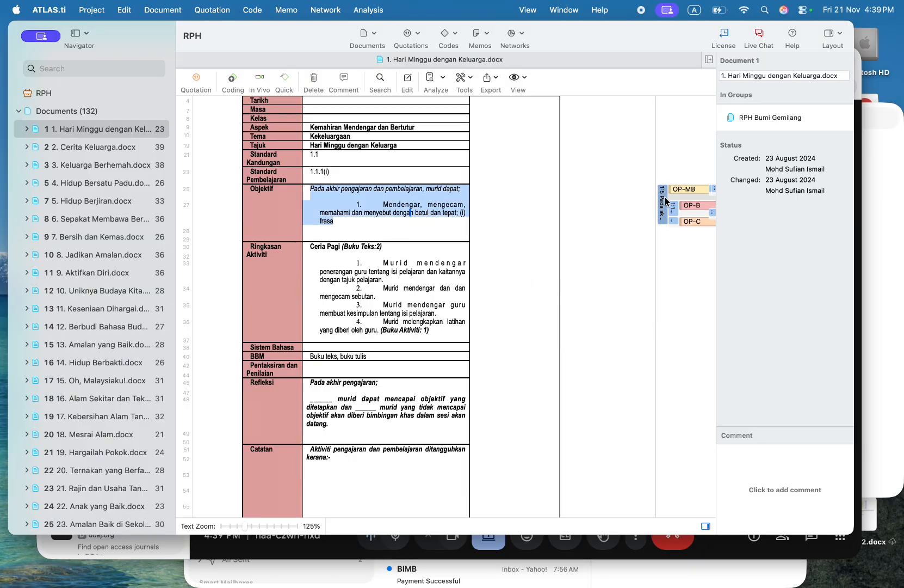
{"action": "left_click", "coordinate": [675, 192]}
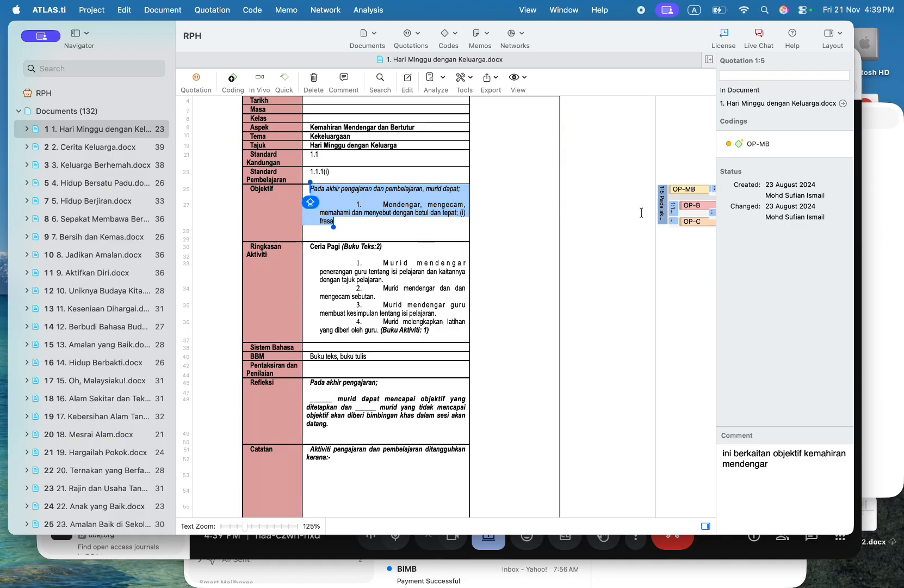
{"action": "left_click", "coordinate": [668, 214]}
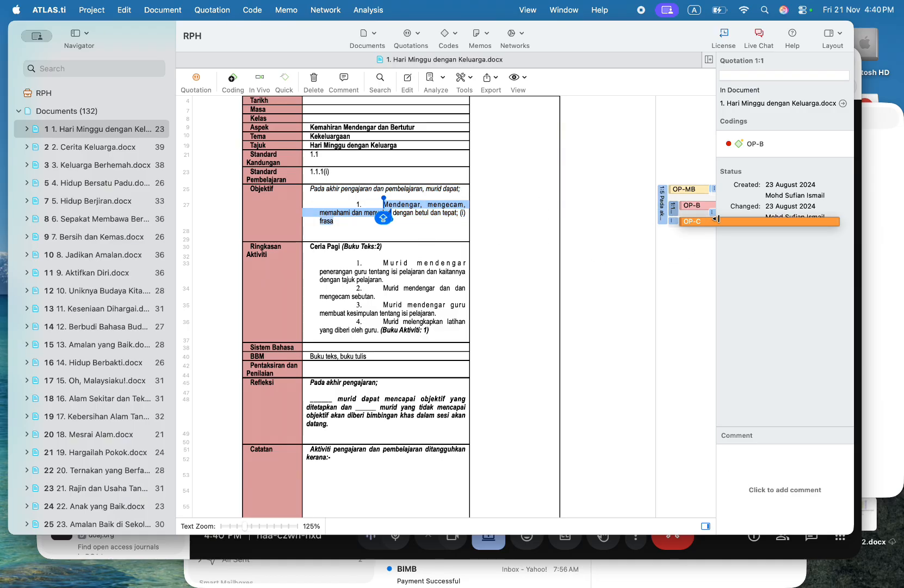
{"action": "left_click", "coordinate": [364, 228]}
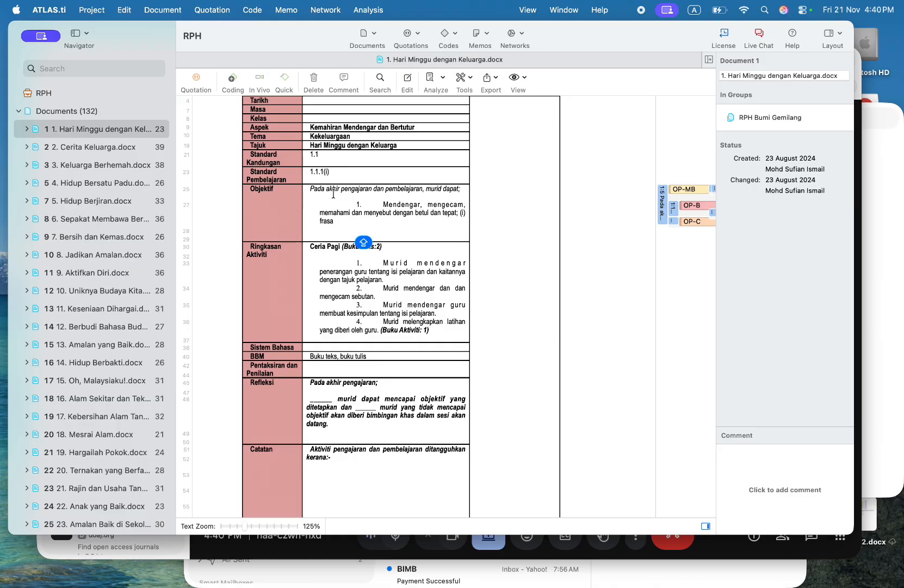
- Create a quotation from the Objektif passage running from "Pada akhir pengajaran" to "frasa"
{"action": "mouse_move", "coordinate": [308, 188]}
{"action": "left_mouse_down"}
{"action": "mouse_move", "coordinate": [388, 200]}
{"action": "mouse_move", "coordinate": [345, 226]}
{"action": "mouse_move", "coordinate": [304, 190]}
{"action": "left_mouse_up"}
{"action": "left_click", "coordinate": [342, 227]}
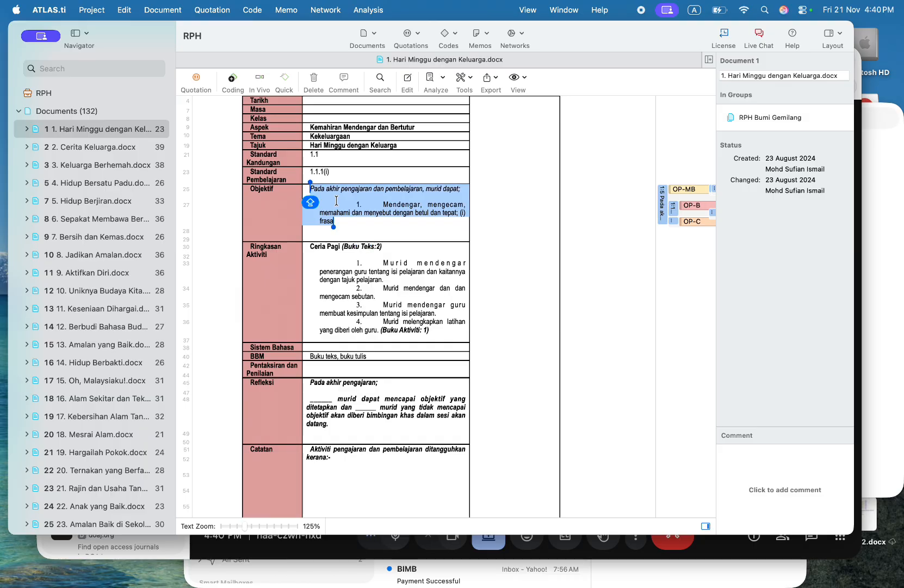
{"action": "right_click", "coordinate": [342, 193]}
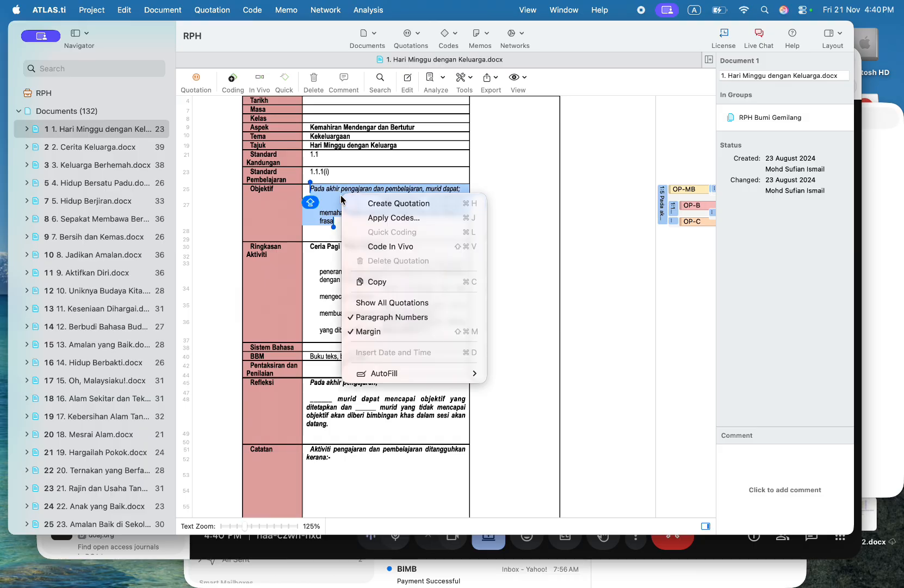
{"action": "left_click", "coordinate": [388, 204]}
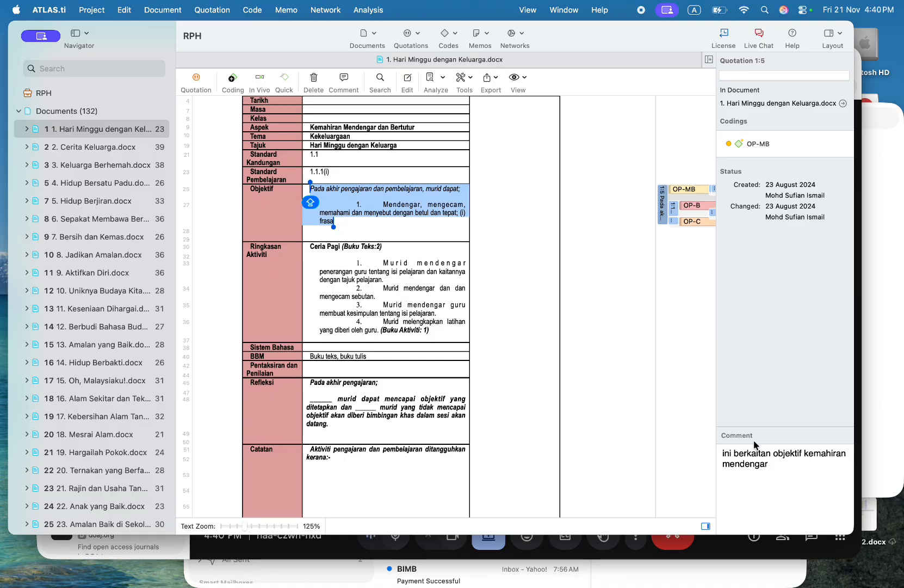
- Enlarge the comment area of quotation 1:5 and add blank lines below its existing comment
{"action": "left_click_drag", "start_coordinate": [746, 424], "coordinate": [747, 261]}
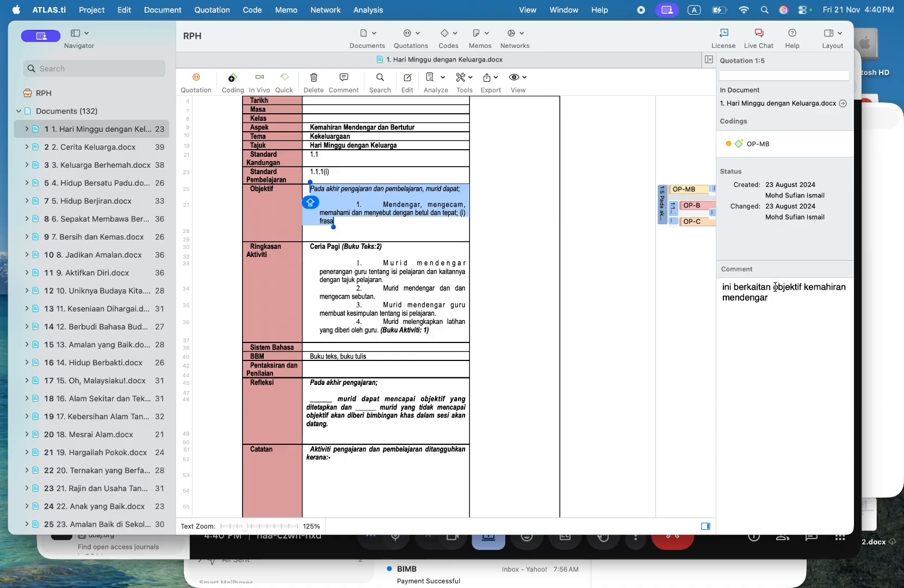
{"action": "left_click_drag", "start_coordinate": [774, 302], "coordinate": [709, 279]}
{"action": "left_click", "coordinate": [760, 320]}
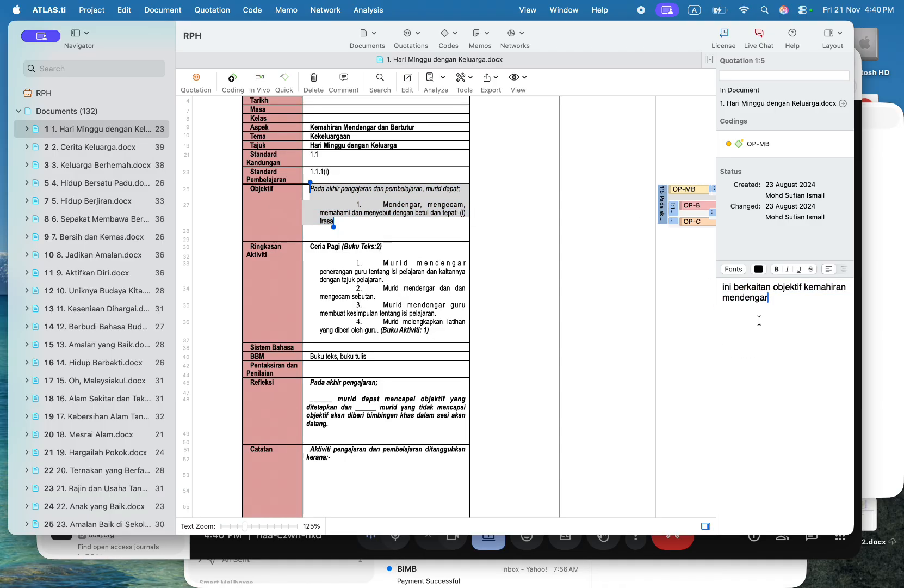
{"action": "key", "text": "Return"}
{"action": "key", "text": "Return"}
{"action": "key", "text": "Return"}
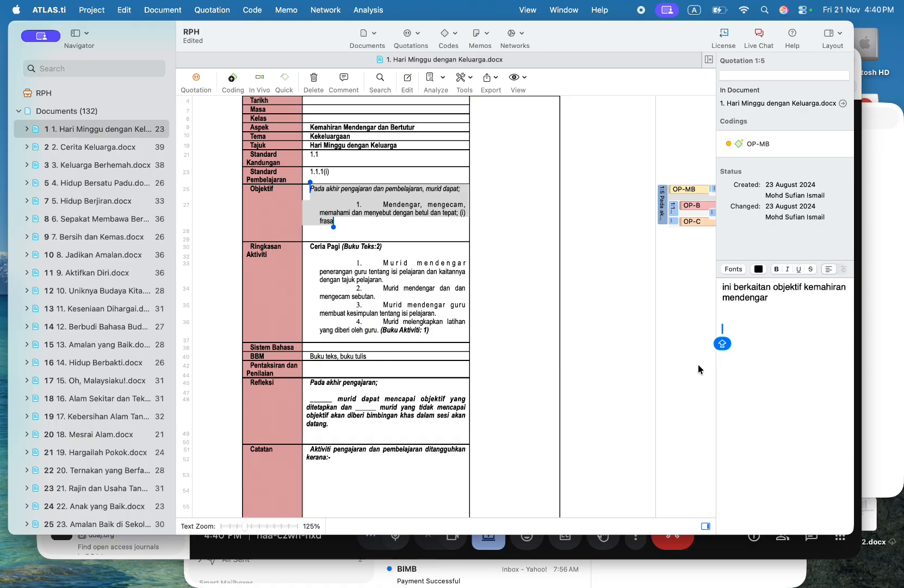
{"action": "left_click", "coordinate": [757, 310]}
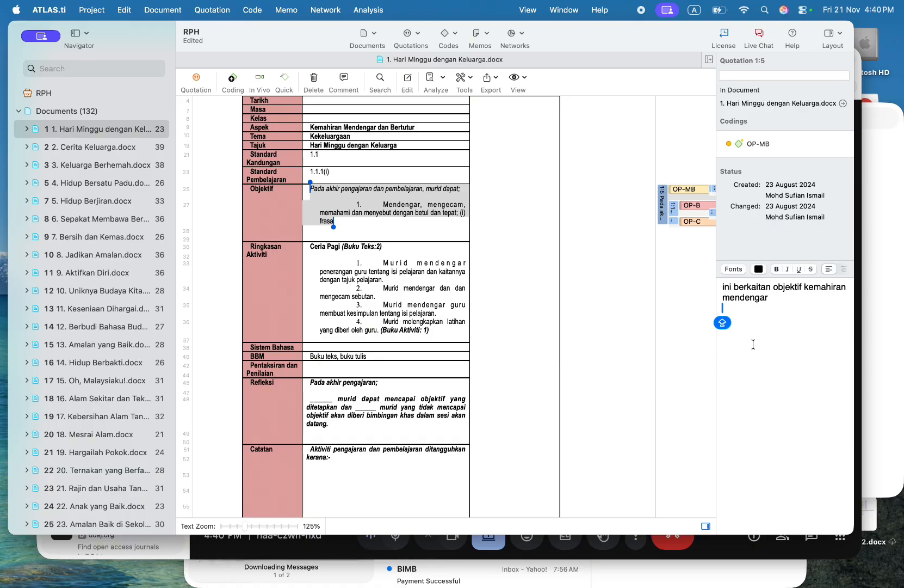
{"action": "key", "text": "Return"}
{"action": "key", "text": "Return"}
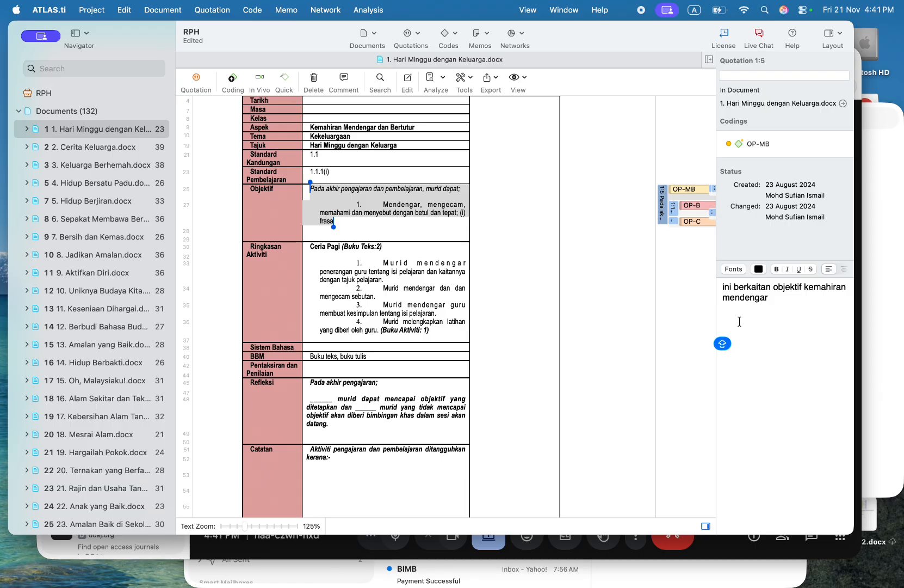
{"action": "key", "text": "BackSpace"}
{"action": "left_click", "coordinate": [728, 319]}
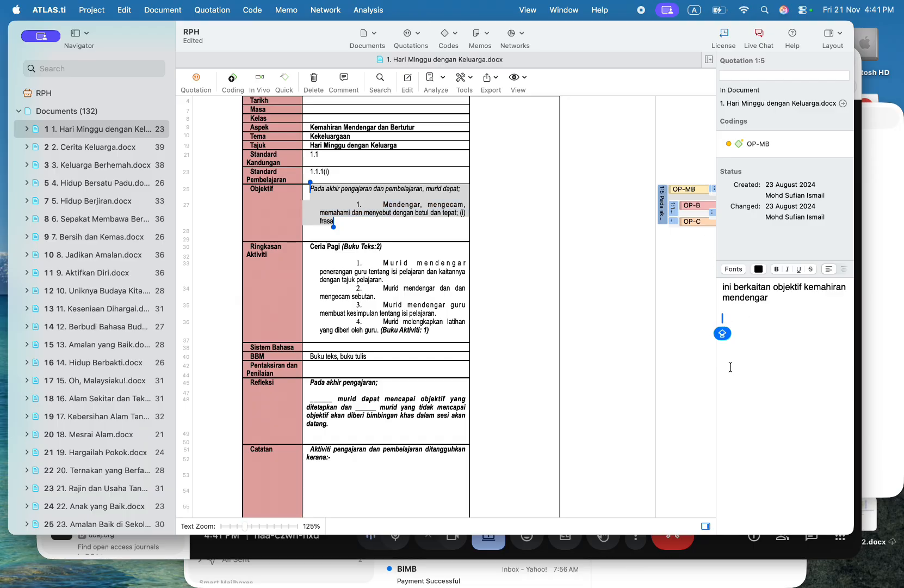
- Create a new code named "A" and apply it to quotation 1:5 in the Objektif section
{"action": "left_click", "coordinate": [673, 210]}
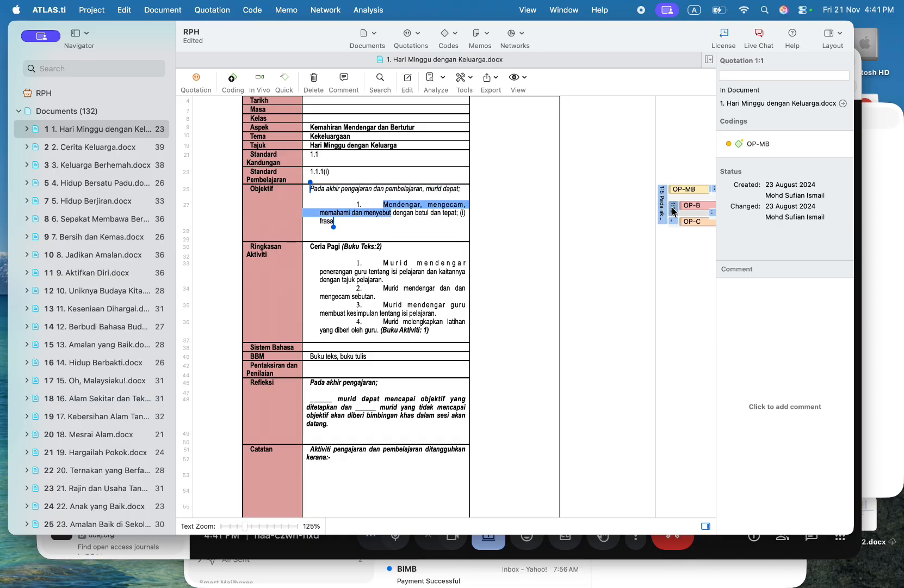
{"action": "left_click", "coordinate": [661, 209]}
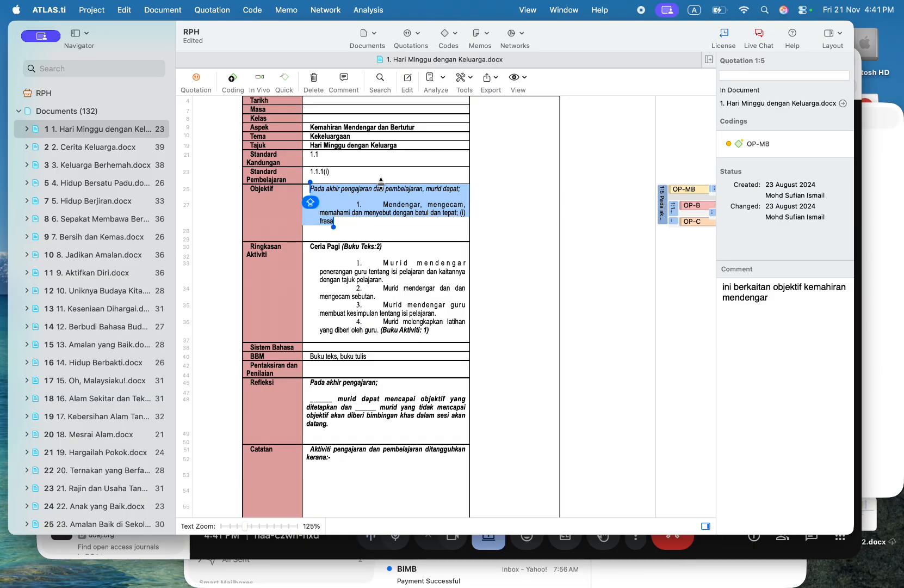
{"action": "right_click", "coordinate": [389, 205]}
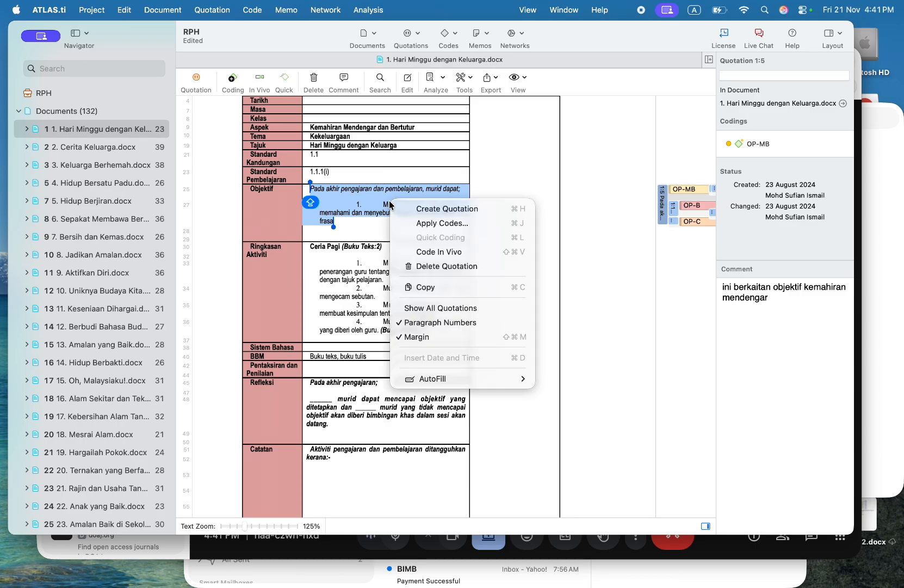
{"action": "left_click", "coordinate": [432, 224]}
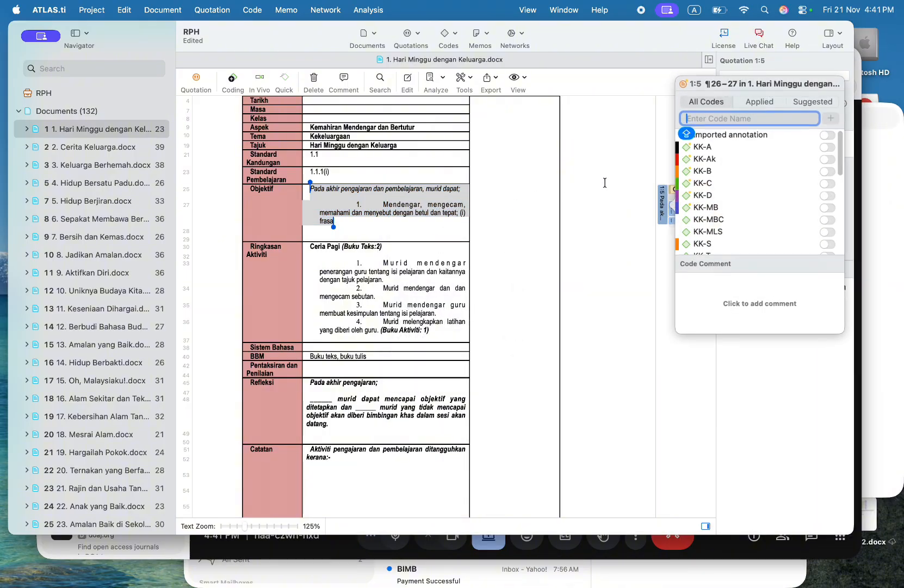
{"action": "type", "text": "A"}
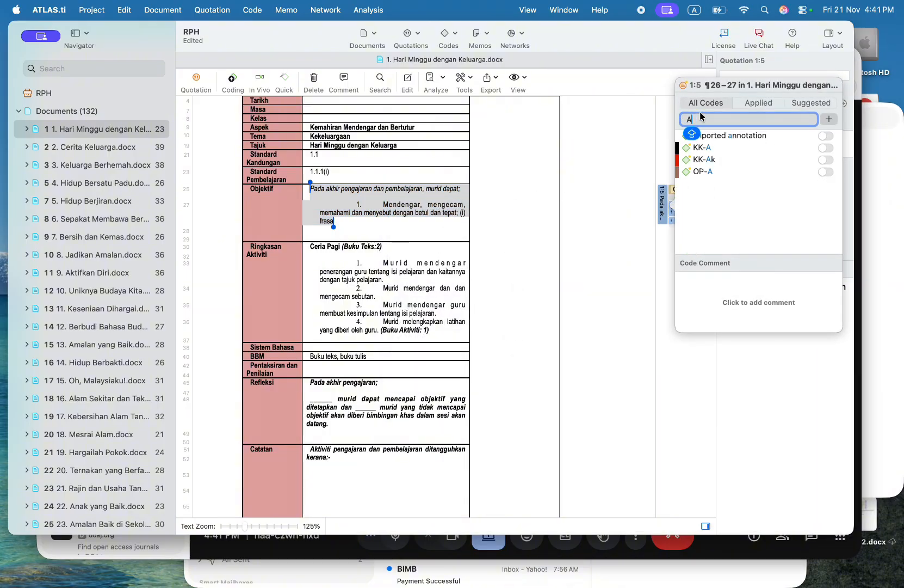
{"action": "left_click", "coordinate": [831, 119]}
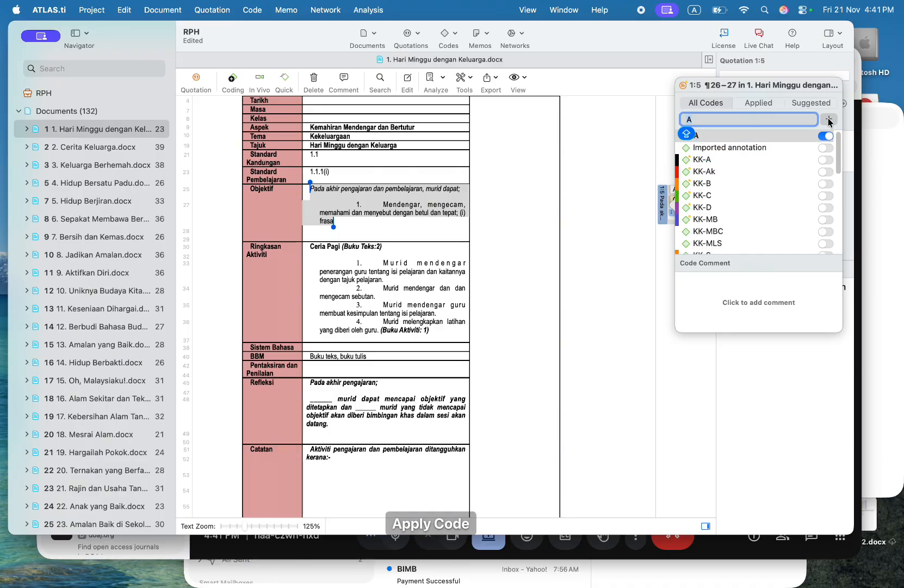
{"action": "left_click", "coordinate": [475, 248]}
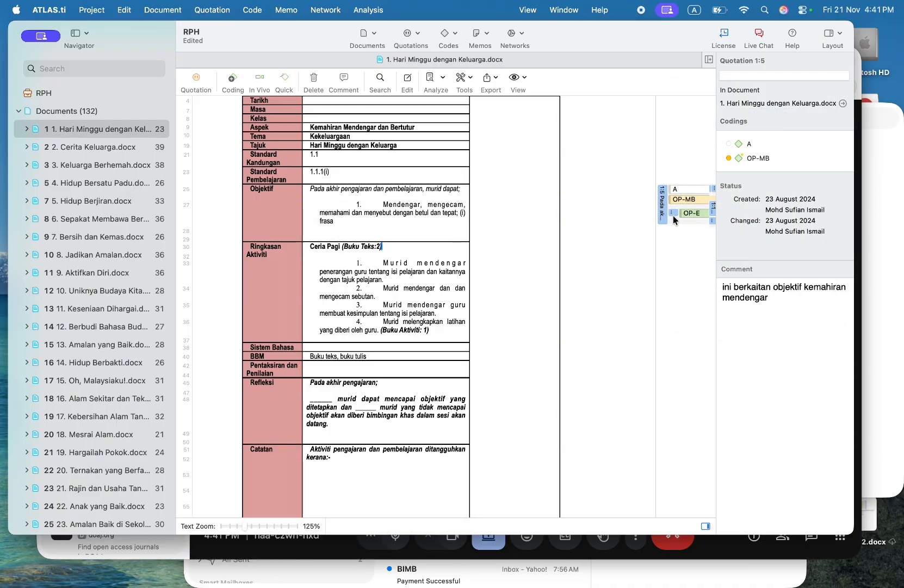
- Add the comment "A PELAJAR YANG BAIK" to code A
{"action": "left_click", "coordinate": [676, 189]}
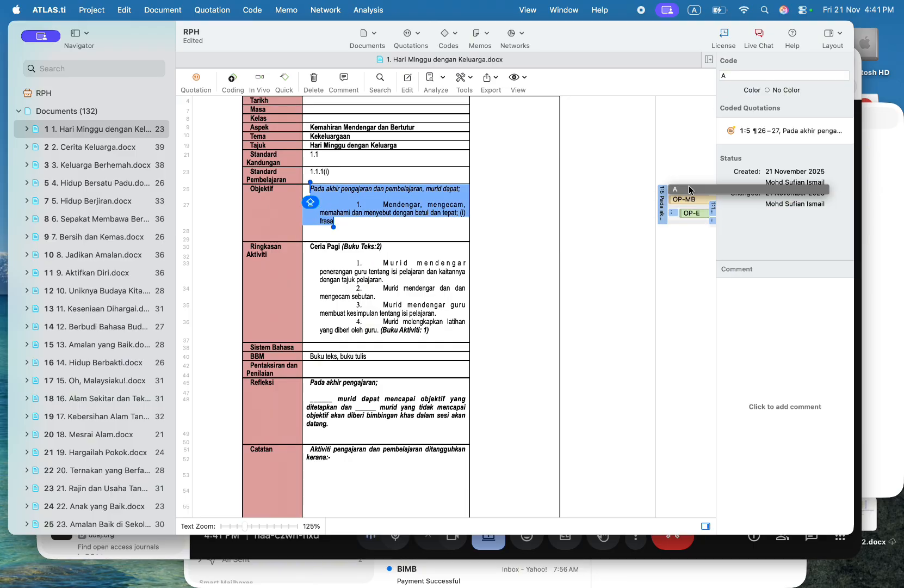
{"action": "right_click", "coordinate": [686, 193]}
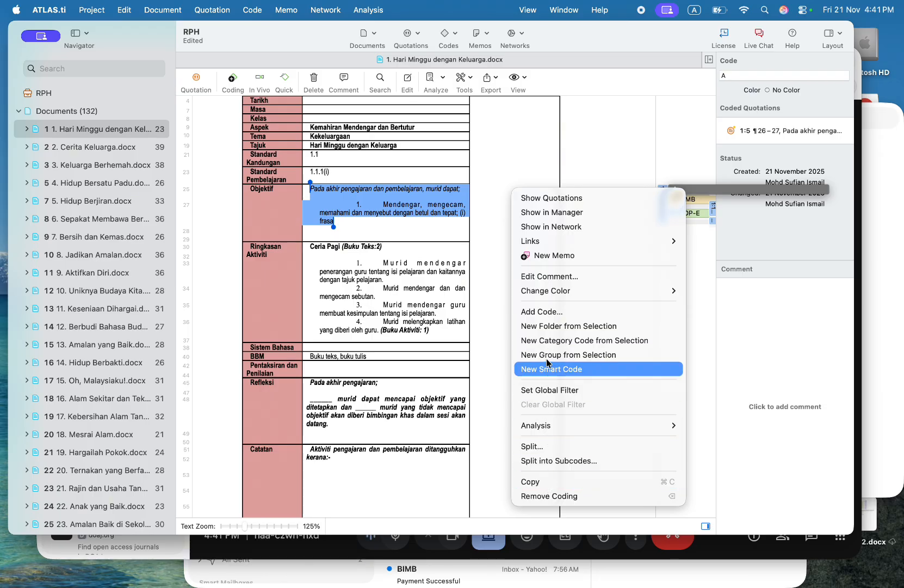
{"action": "left_click", "coordinate": [549, 275]}
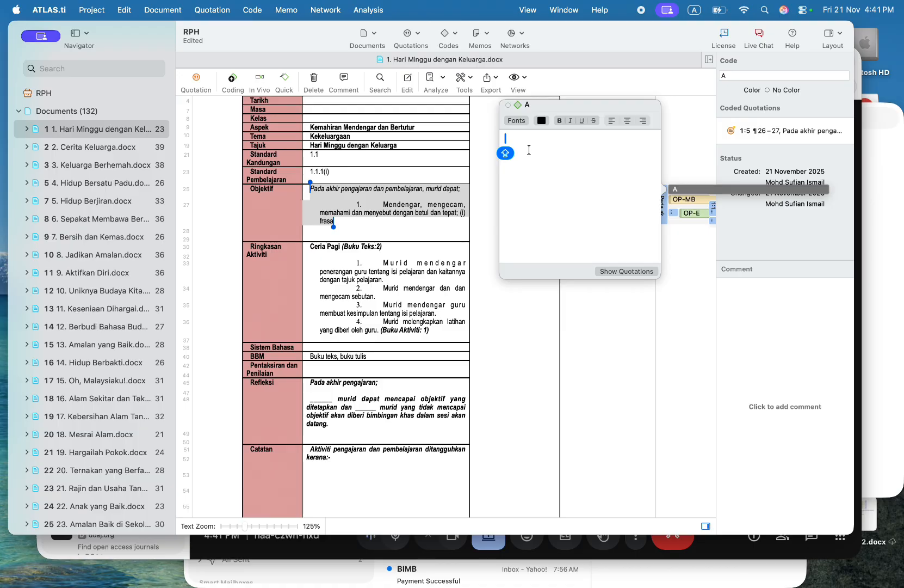
{"action": "type", "text": "A PELAJ"}
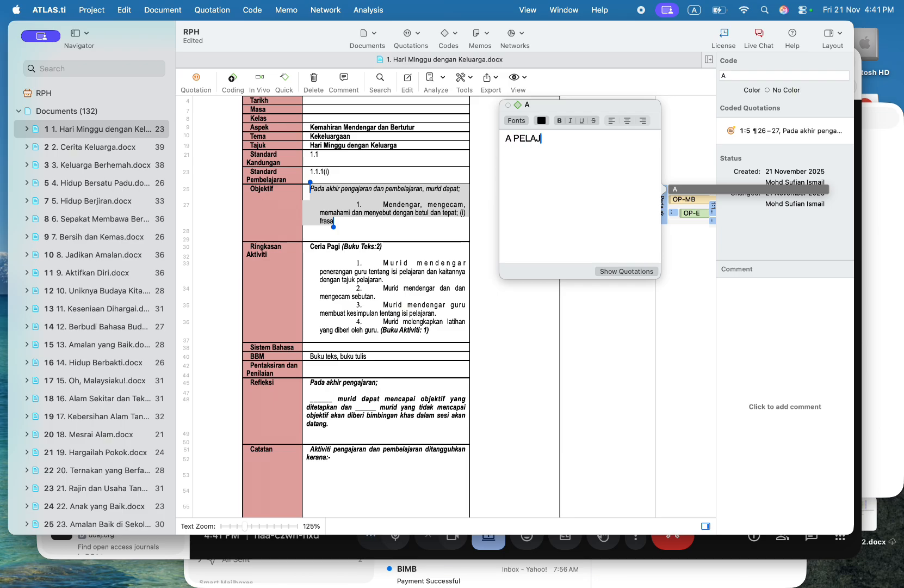
{"action": "type", "text": "AR YANG BAIK"}
{"action": "left_click", "coordinate": [607, 313]}
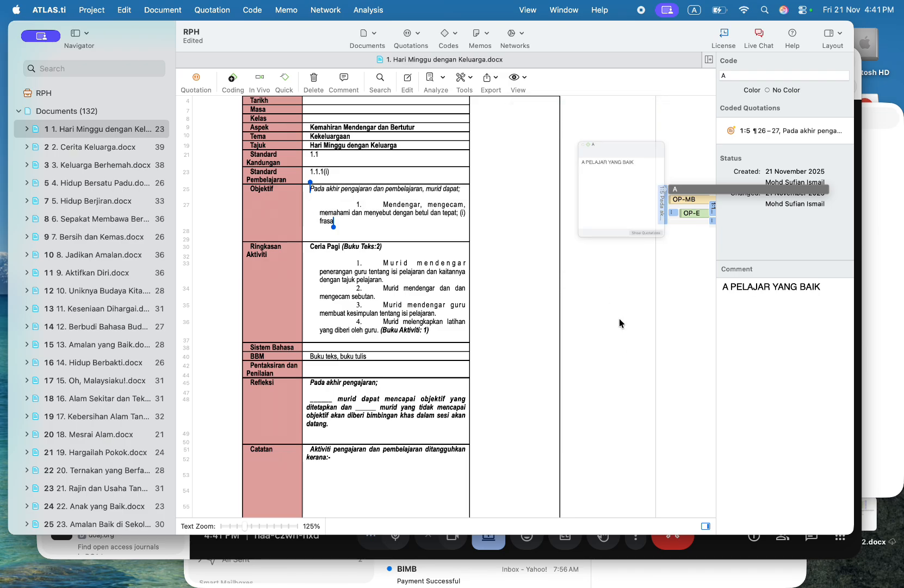
- Review the comments and coded quotations of codes A, OP-MB and OP-E, then return to the beginning of the document
{"action": "left_click", "coordinate": [690, 189]}
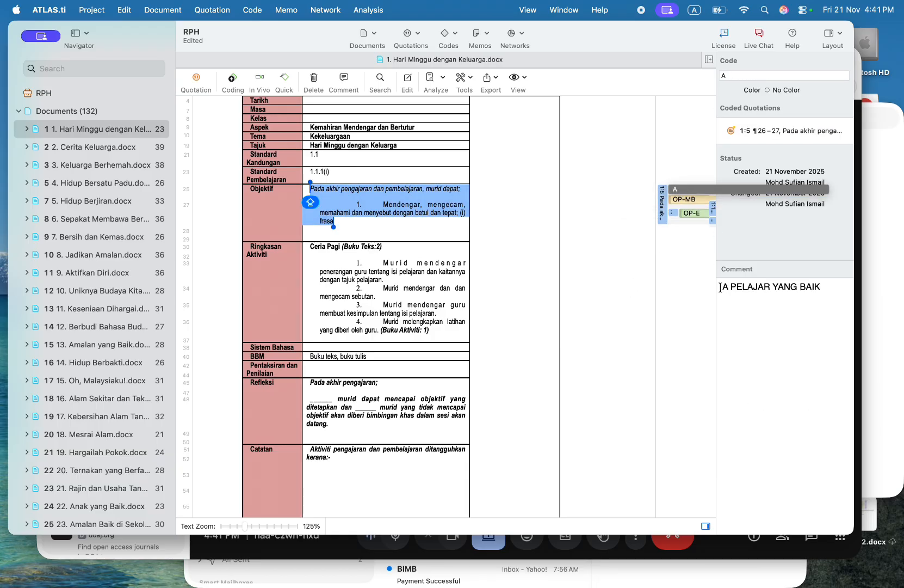
{"action": "left_click", "coordinate": [690, 200]}
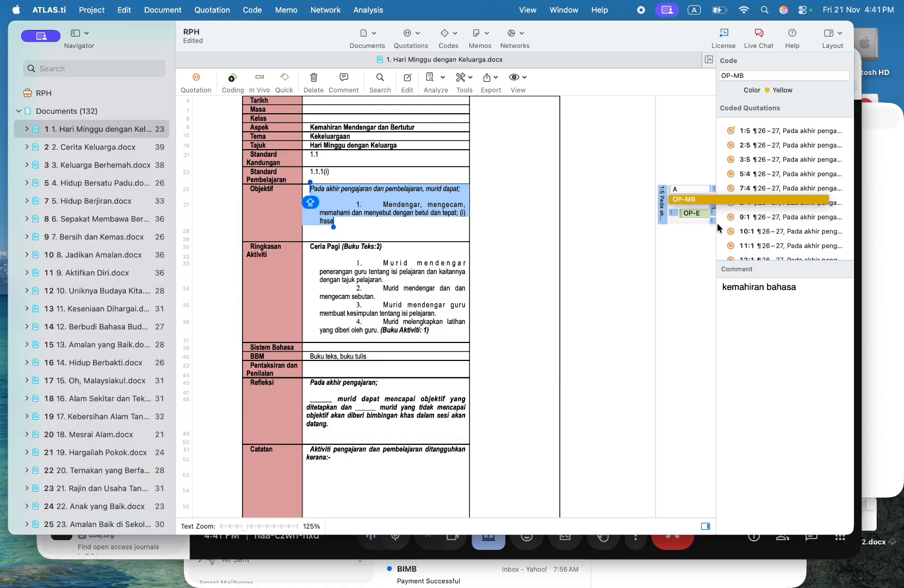
{"action": "left_click", "coordinate": [690, 213]}
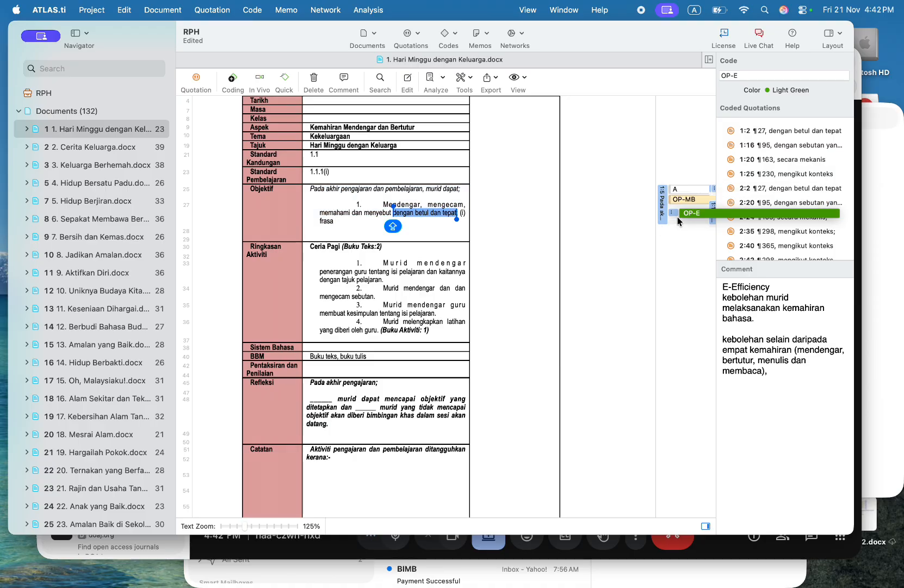
{"action": "left_click_drag", "start_coordinate": [680, 215], "coordinate": [683, 219]}
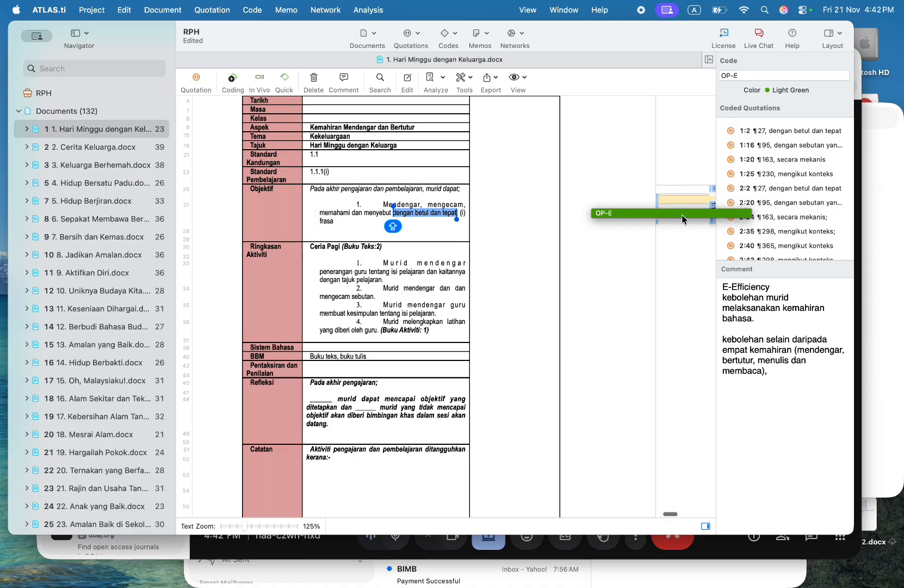
{"action": "left_click", "coordinate": [538, 283]}
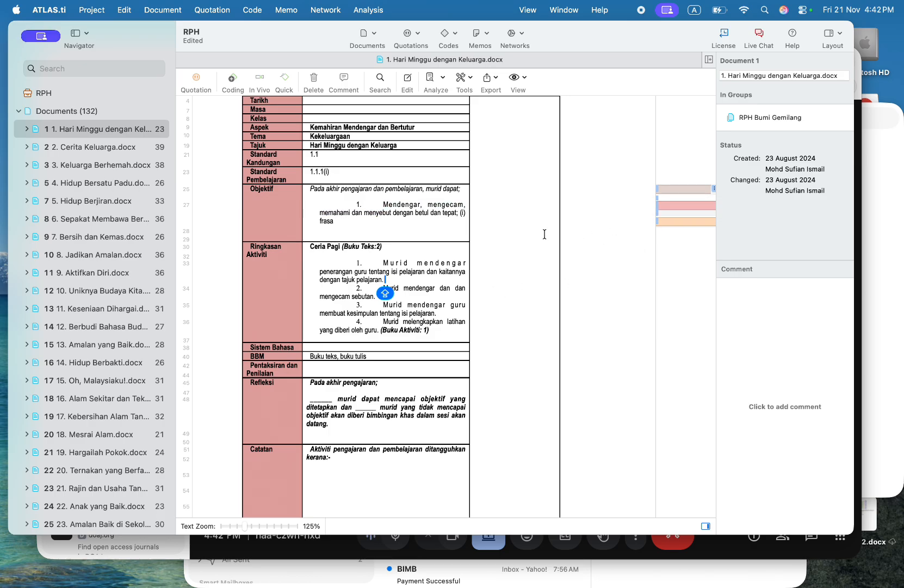
{"action": "scroll", "coordinate": [539, 245], "scroll_direction": "up", "scroll_amount": 2}
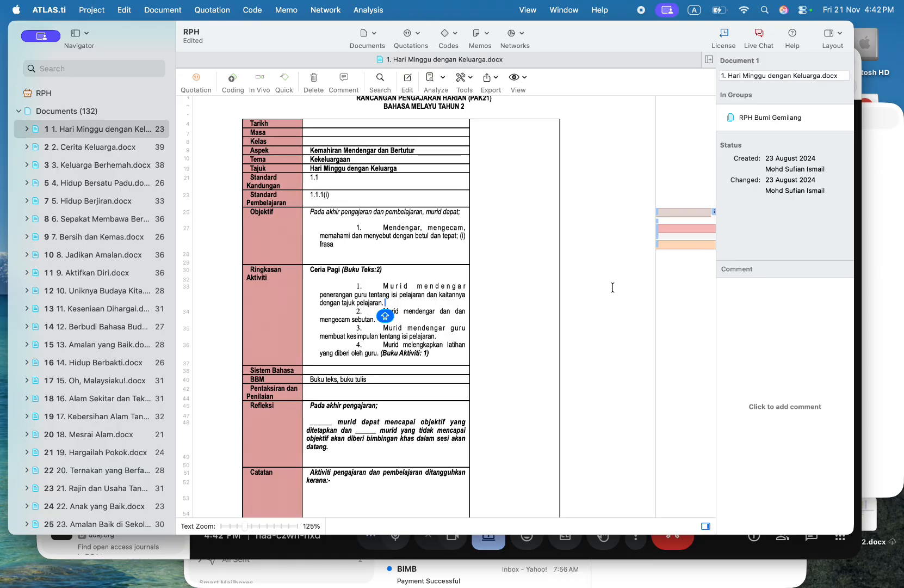
{"action": "scroll", "coordinate": [483, 312], "scroll_direction": "up", "scroll_amount": 1}
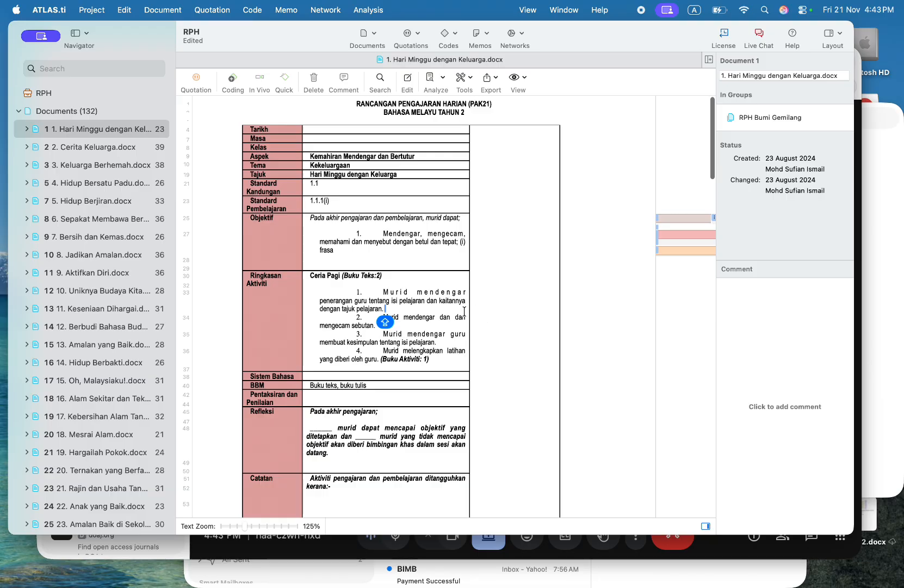
- Examine the project's code tree, looking into the KK and OP folders and the members of the Elemen ABCDEF folder
{"action": "left_click", "coordinate": [18, 112]}
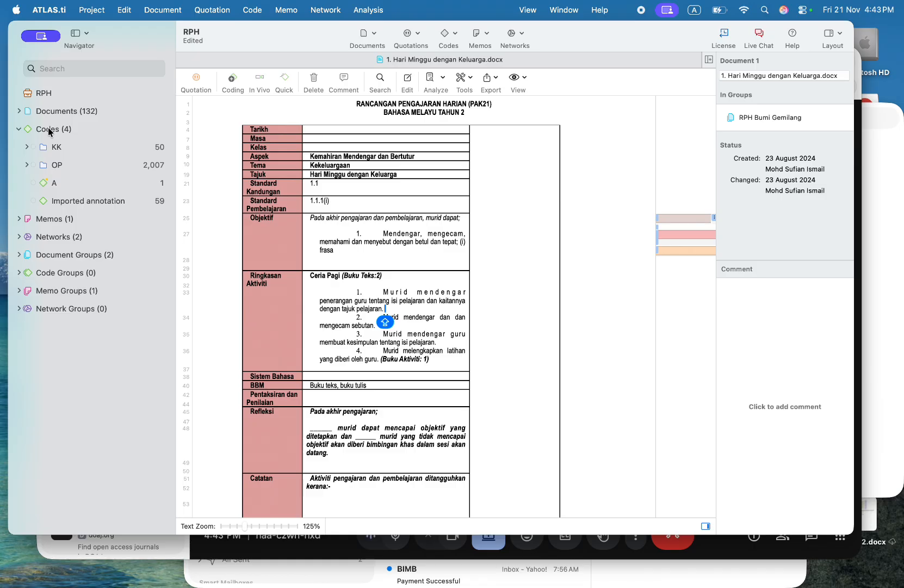
{"action": "left_click", "coordinate": [27, 147]}
{"action": "left_click", "coordinate": [28, 147]}
{"action": "left_click", "coordinate": [27, 165]}
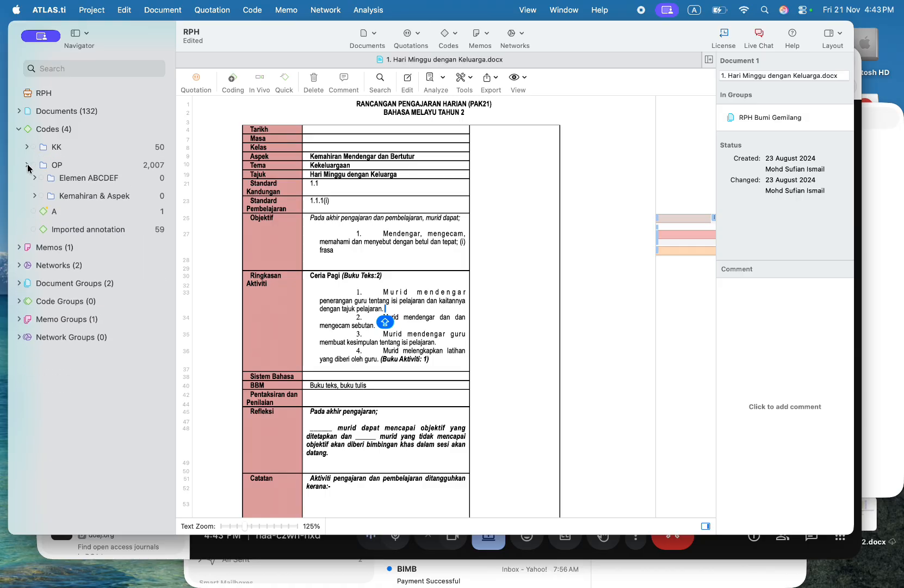
{"action": "left_click", "coordinate": [28, 164]}
{"action": "left_click", "coordinate": [27, 165]}
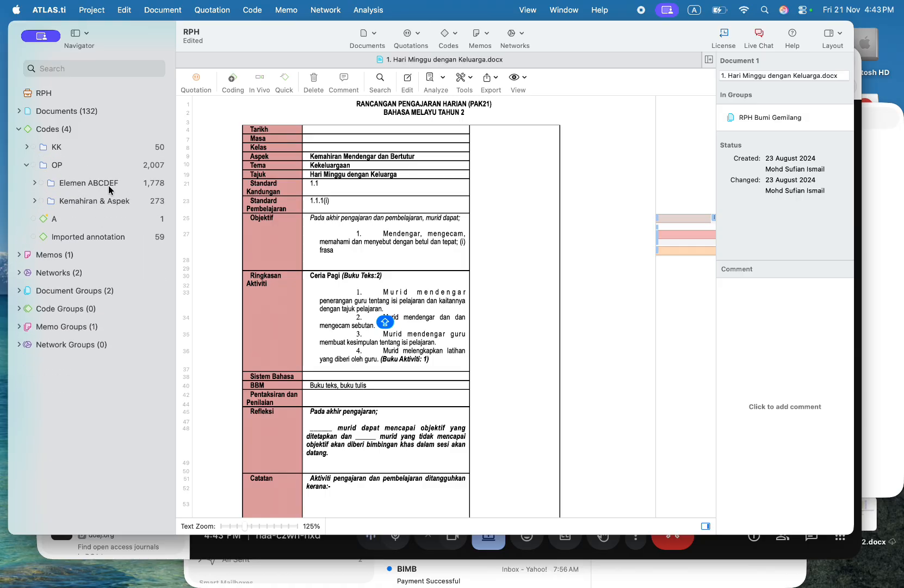
{"action": "left_click", "coordinate": [92, 185]}
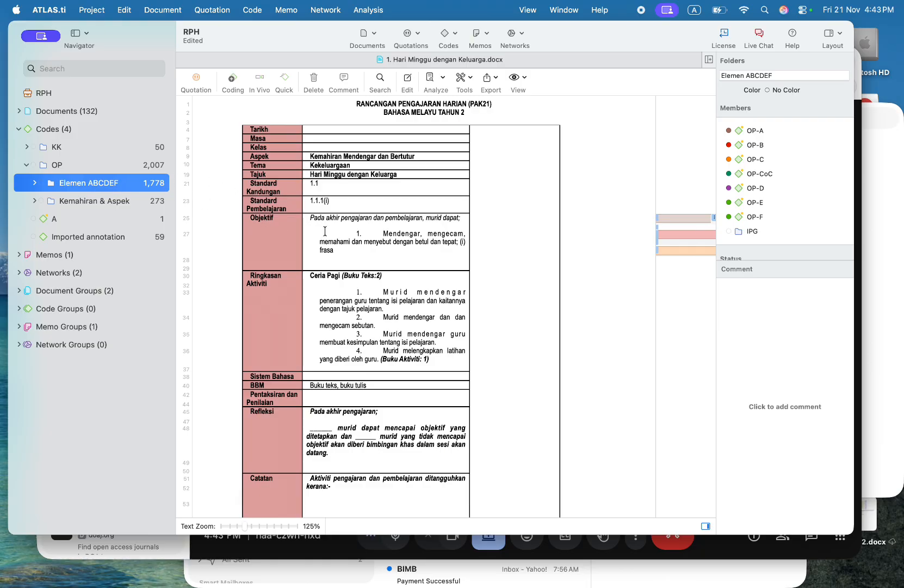
{"action": "left_click", "coordinate": [392, 235]}
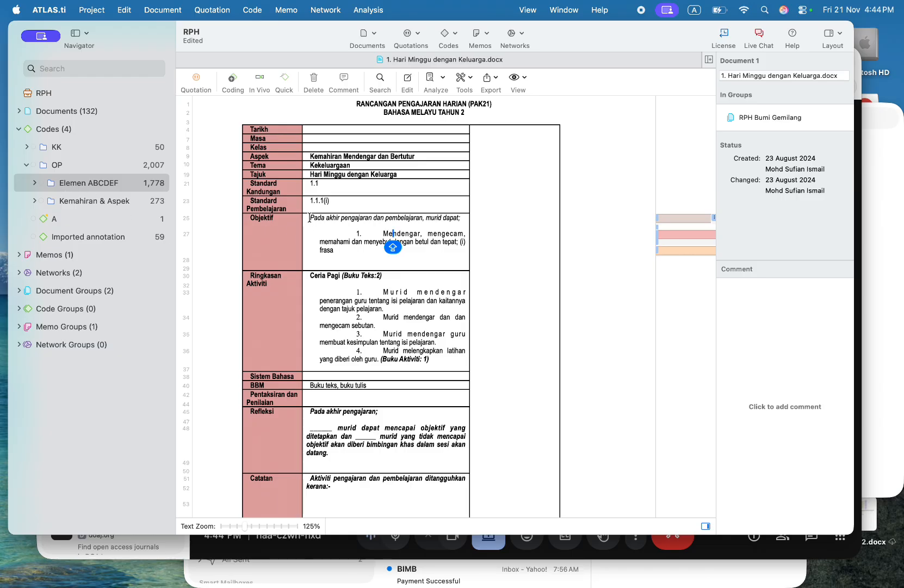
- Try to create a quotation from the full learning objective text in the Objektif section
{"action": "left_click_drag", "start_coordinate": [310, 216], "coordinate": [469, 254]}
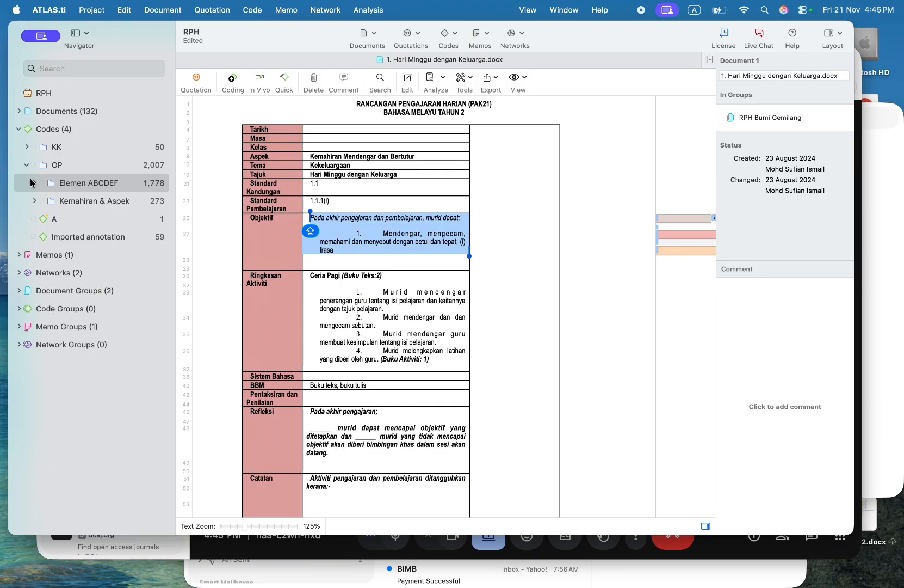
{"action": "left_click", "coordinate": [34, 130]}
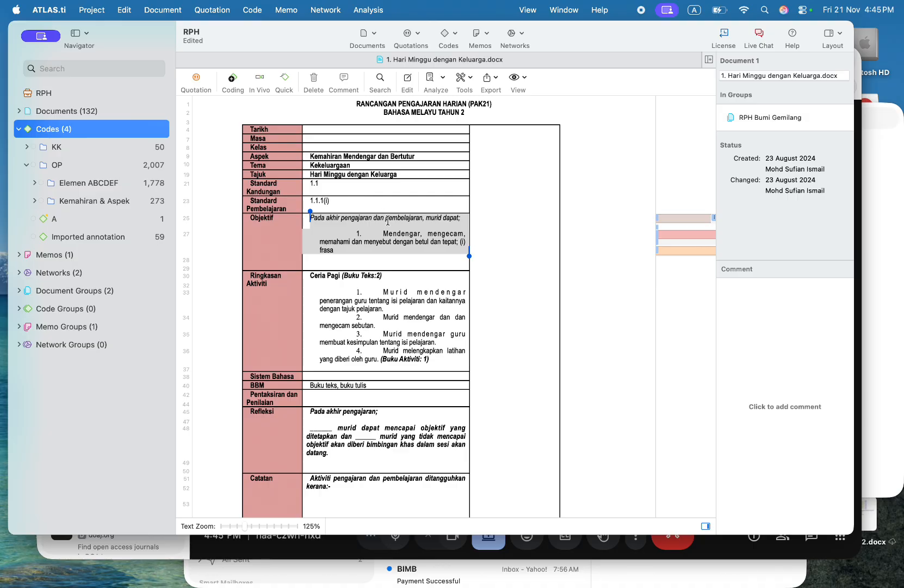
{"action": "left_click", "coordinate": [383, 276]}
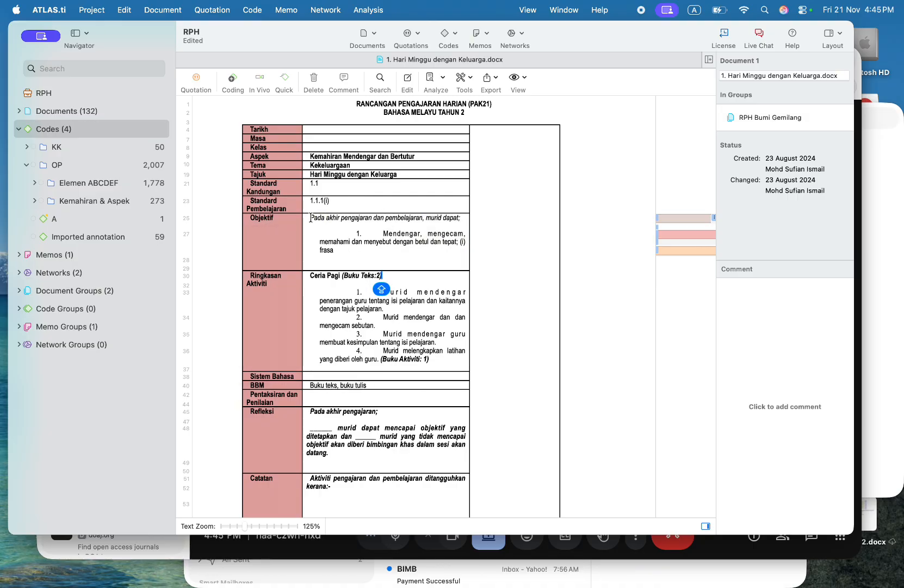
{"action": "left_click_drag", "start_coordinate": [310, 218], "coordinate": [352, 258]}
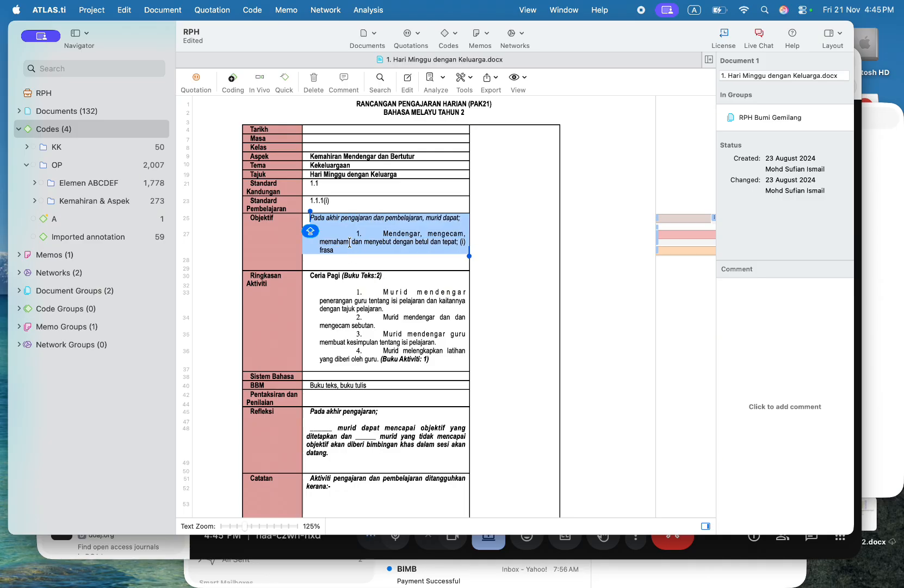
{"action": "right_click", "coordinate": [350, 243]}
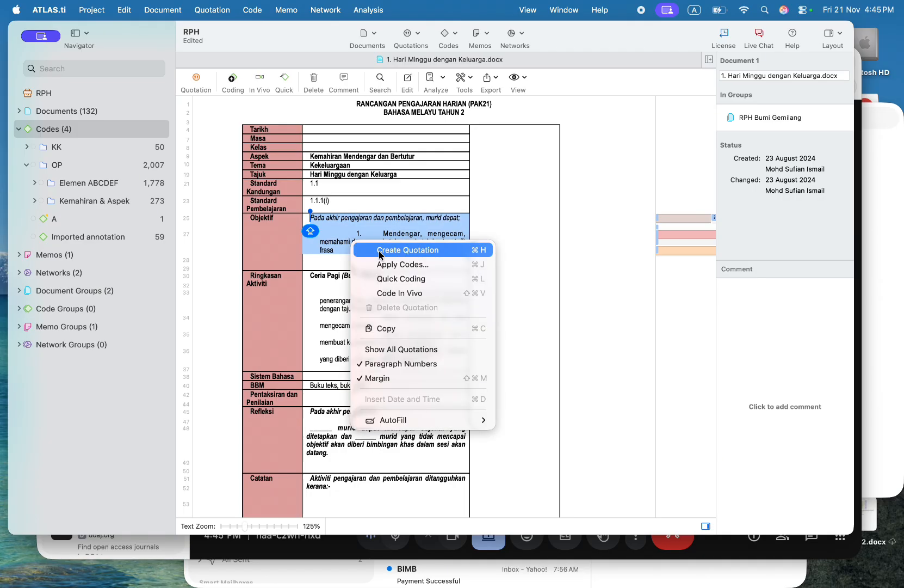
{"action": "left_click", "coordinate": [408, 249]}
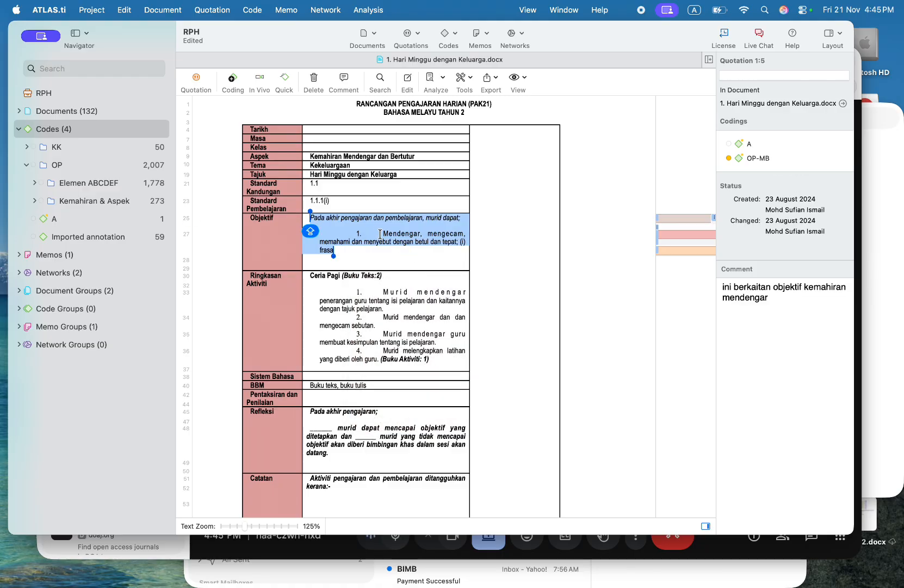
{"action": "scroll", "coordinate": [703, 237], "scroll_direction": "right", "scroll_amount": 3}
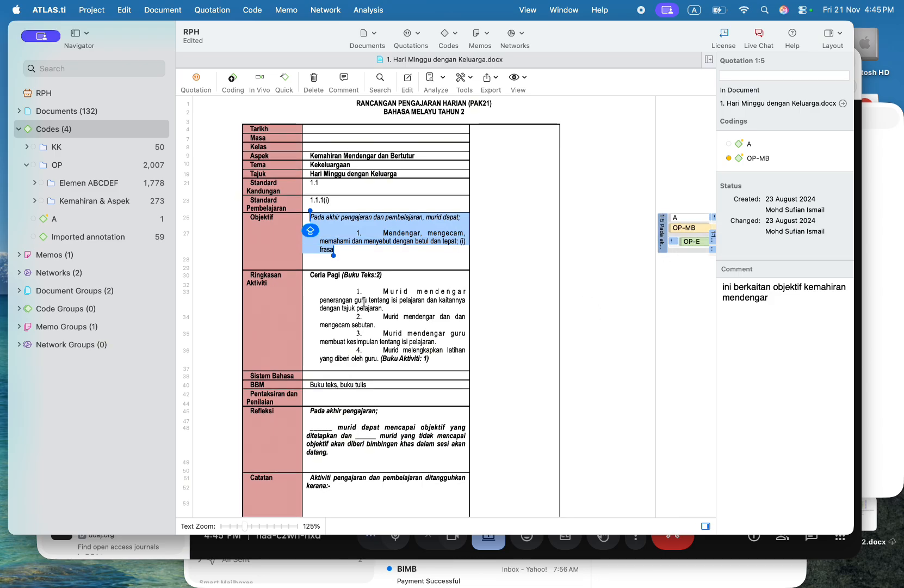
- Create a quotation from activity points 1 to 4 in the Ringkasan Aktiviti section
{"action": "left_click_drag", "start_coordinate": [353, 295], "coordinate": [433, 359]}
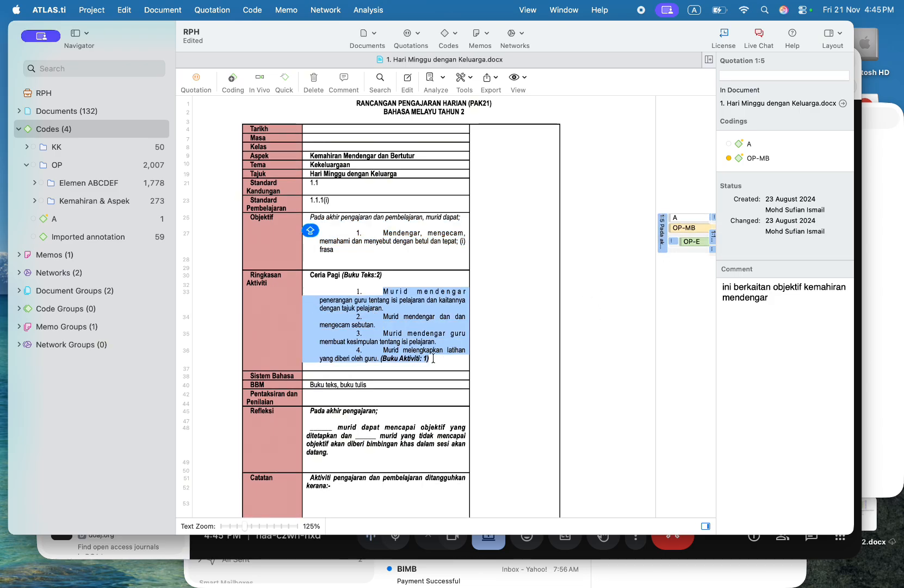
{"action": "right_click", "coordinate": [409, 335]}
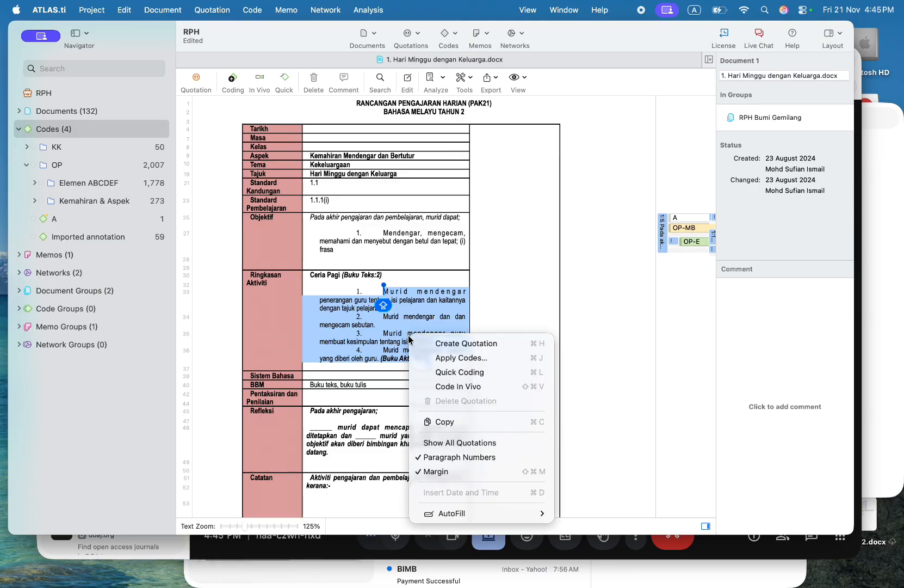
{"action": "left_click", "coordinate": [445, 344]}
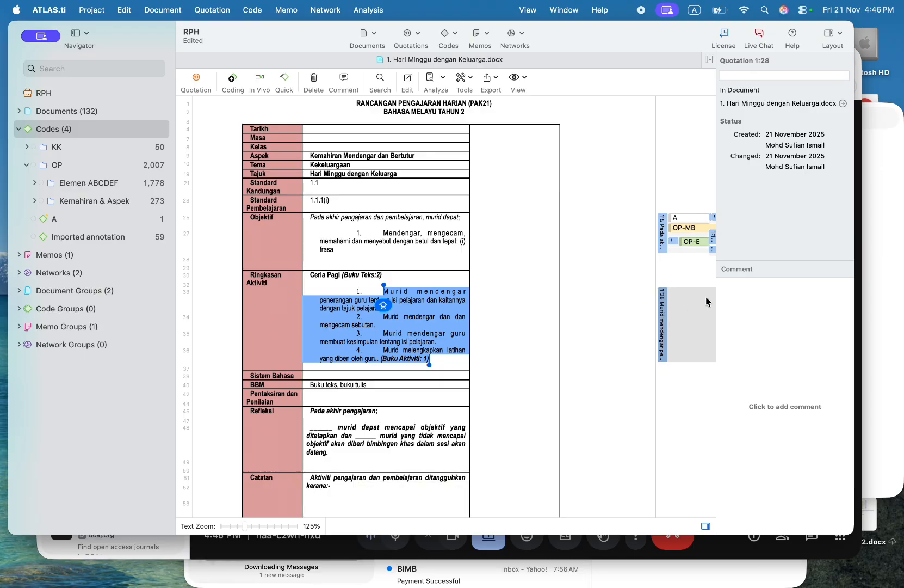
- Add the comment "PERCUBAAN" to the new Ringkasan Aktiviti quotation
{"action": "left_click", "coordinate": [732, 290]}
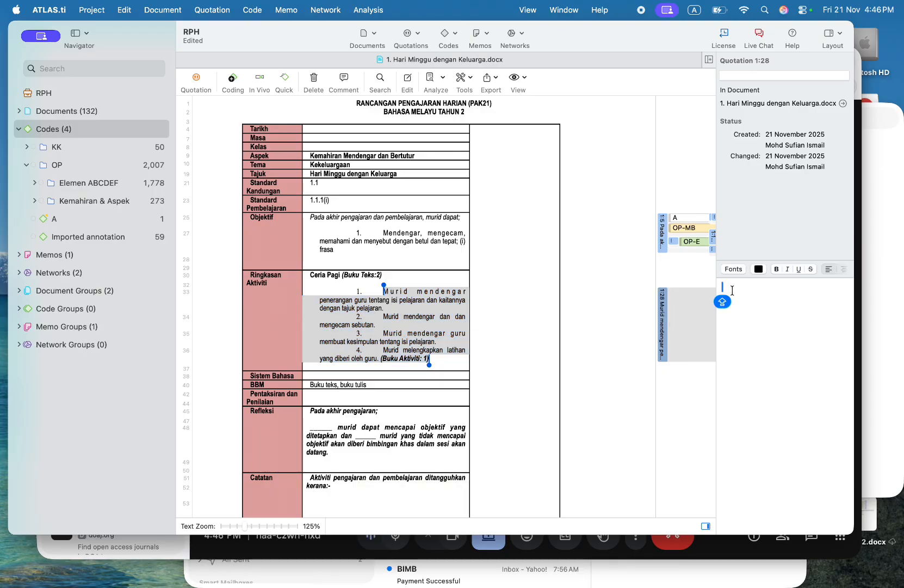
{"action": "type", "text": "PERCUABAAN"}
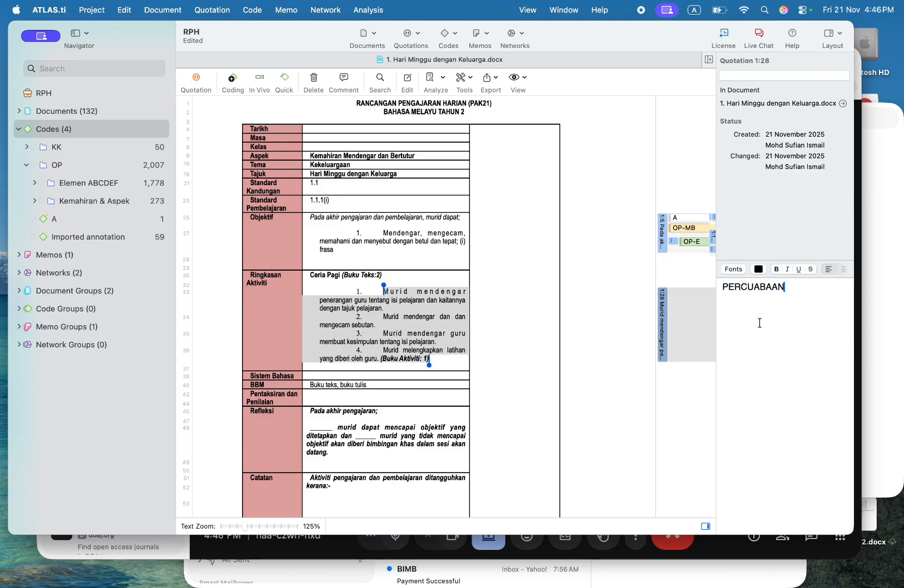
{"action": "left_click", "coordinate": [762, 286]}
{"action": "key", "text": "BackSpace"}
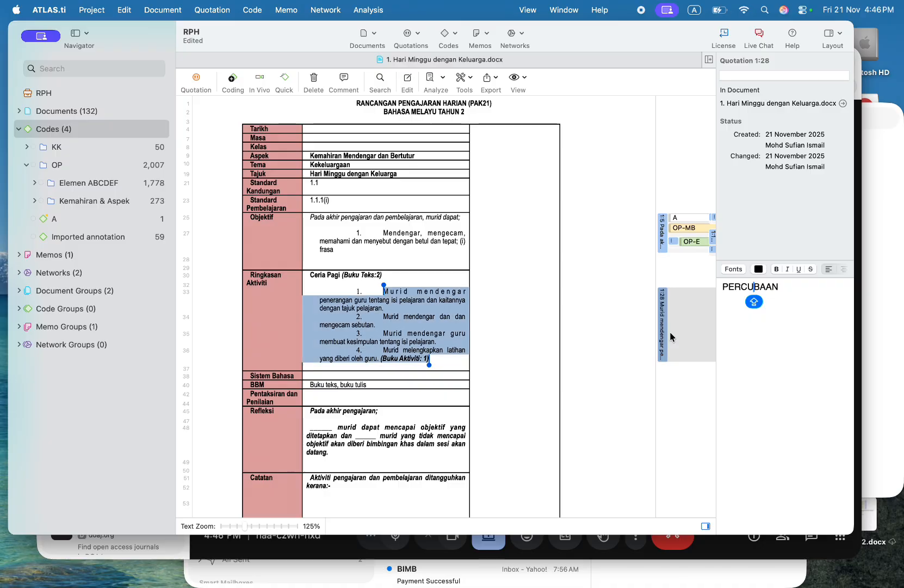
{"action": "left_click", "coordinate": [621, 248]}
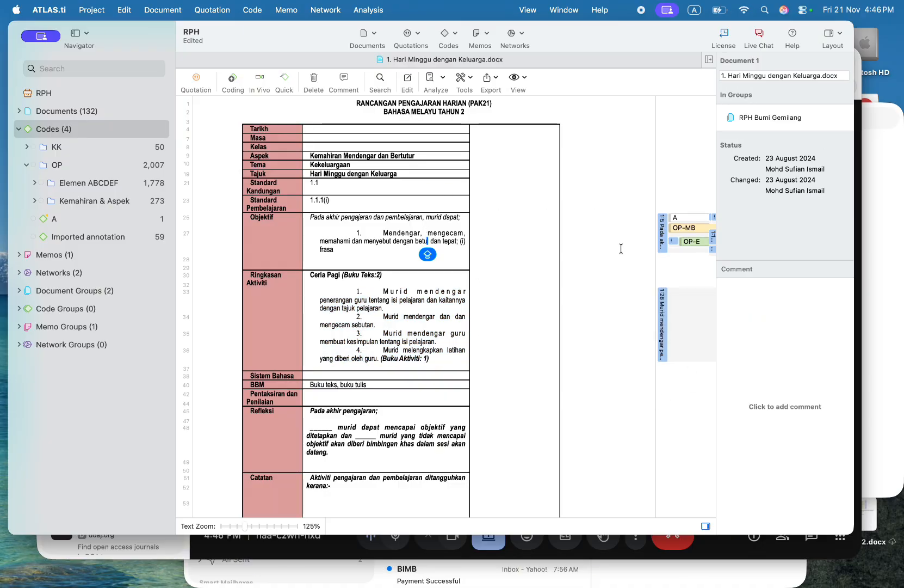
- Create a new code named "PERCUBAAN" and apply it to the Ringkasan Aktiviti quotation
{"action": "left_click", "coordinate": [688, 324]}
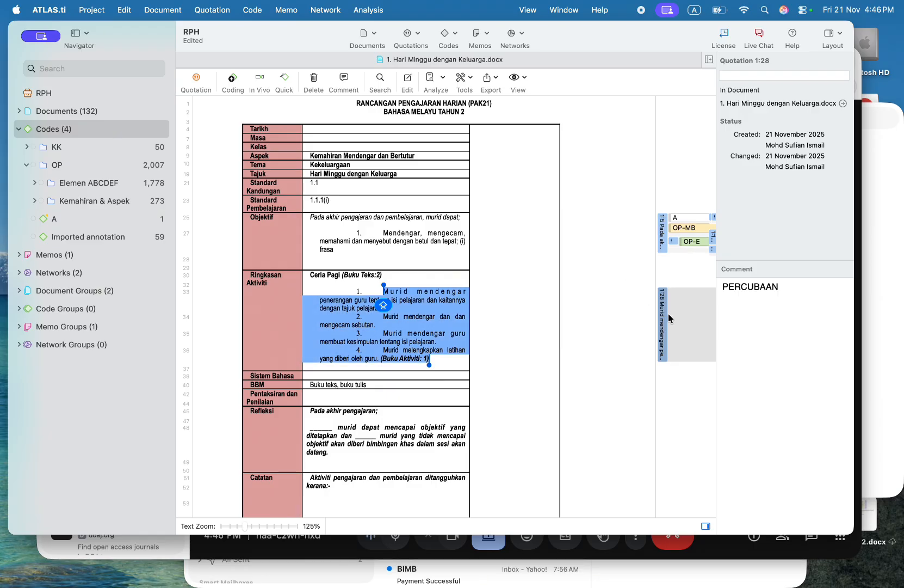
{"action": "right_click", "coordinate": [392, 312]}
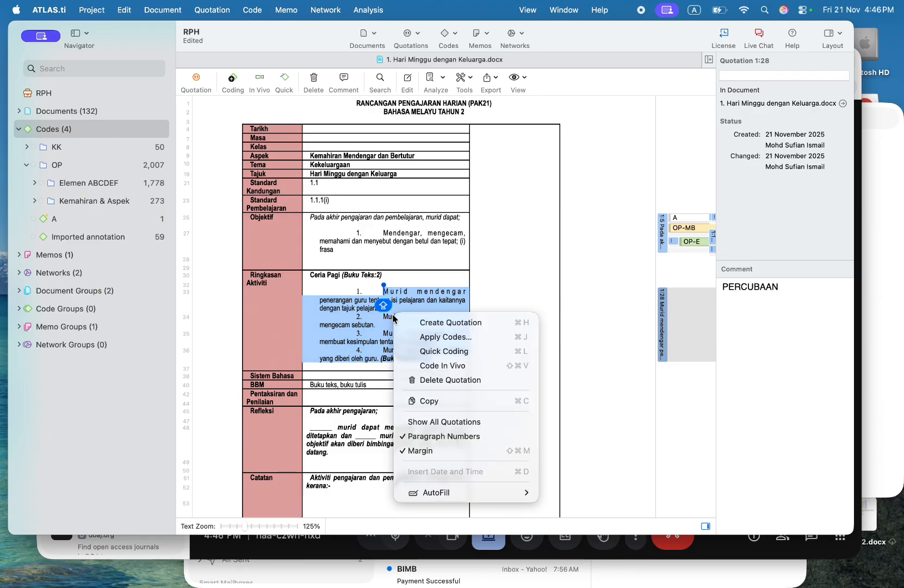
{"action": "left_click", "coordinate": [430, 339]}
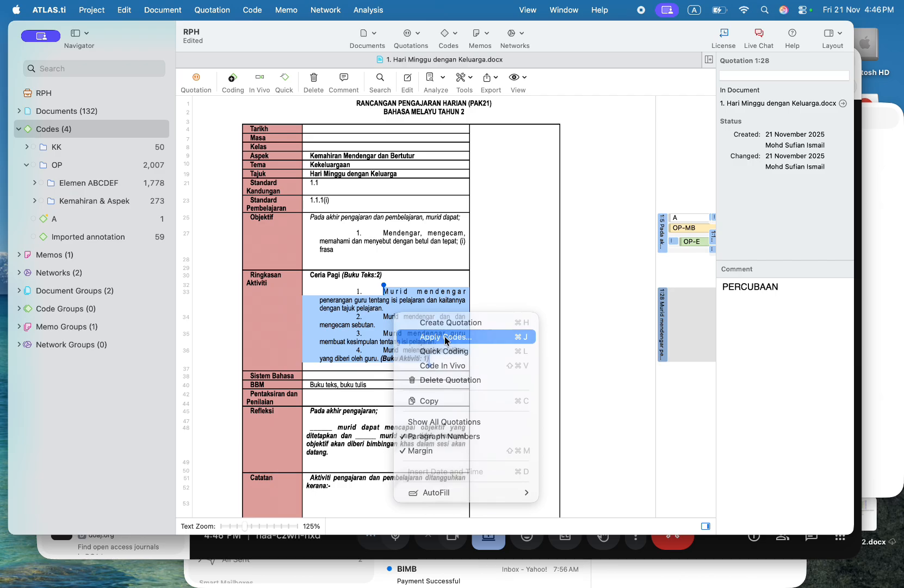
{"action": "type", "text": "PER"}
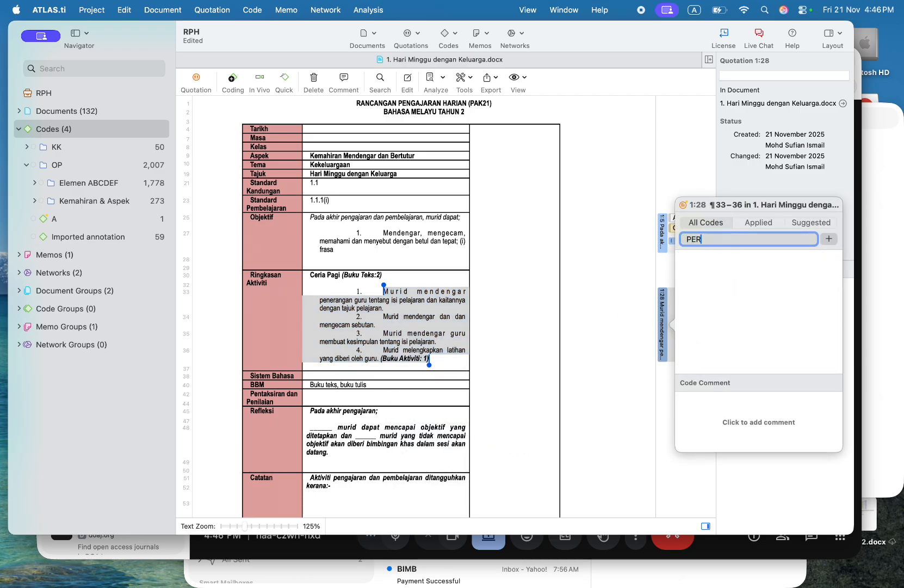
{"action": "type", "text": "CUBAAN"}
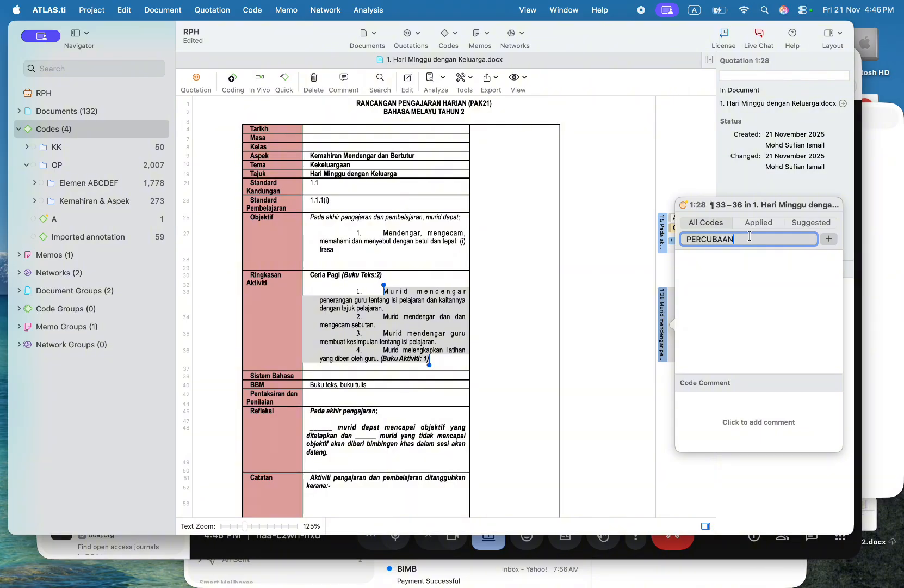
{"action": "left_click", "coordinate": [828, 239]}
{"action": "left_click", "coordinate": [635, 325]}
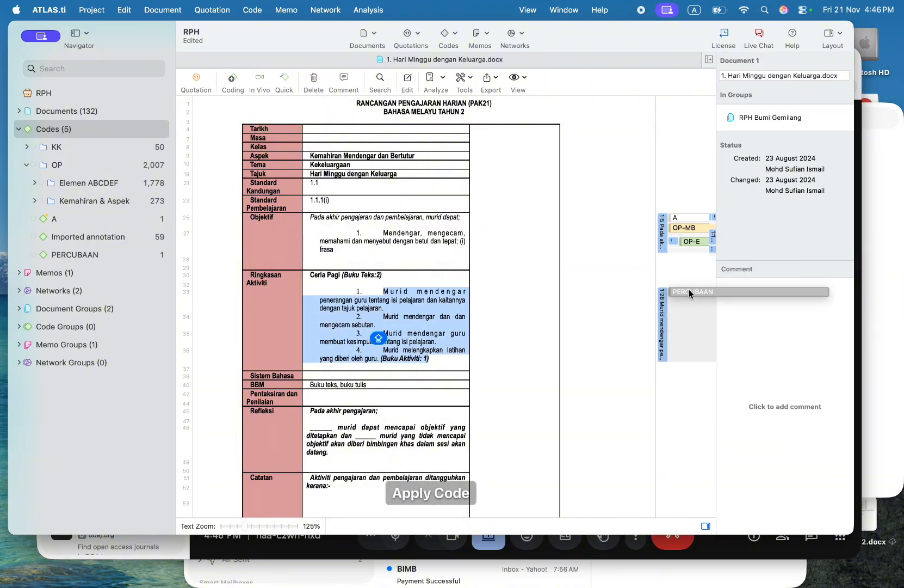
{"action": "right_click", "coordinate": [693, 290]}
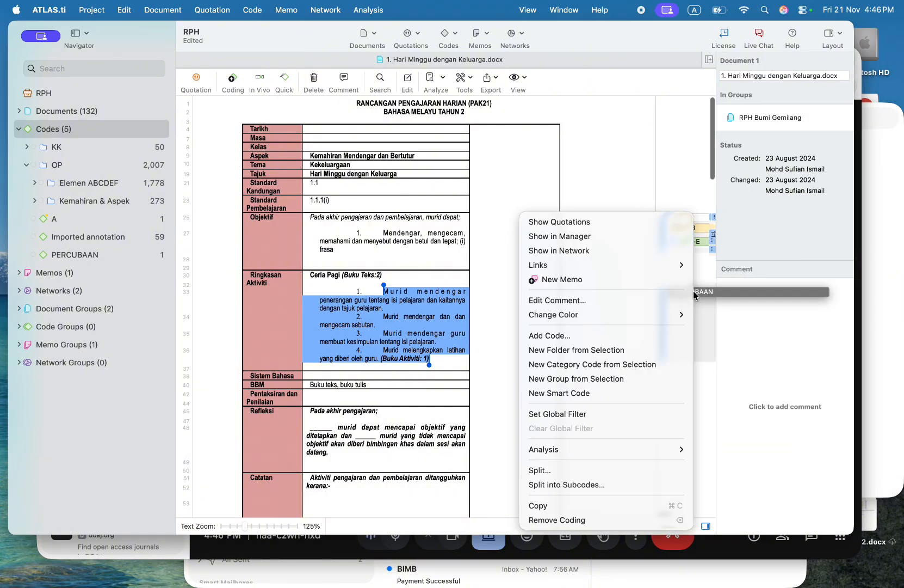
{"action": "left_click", "coordinate": [694, 294]}
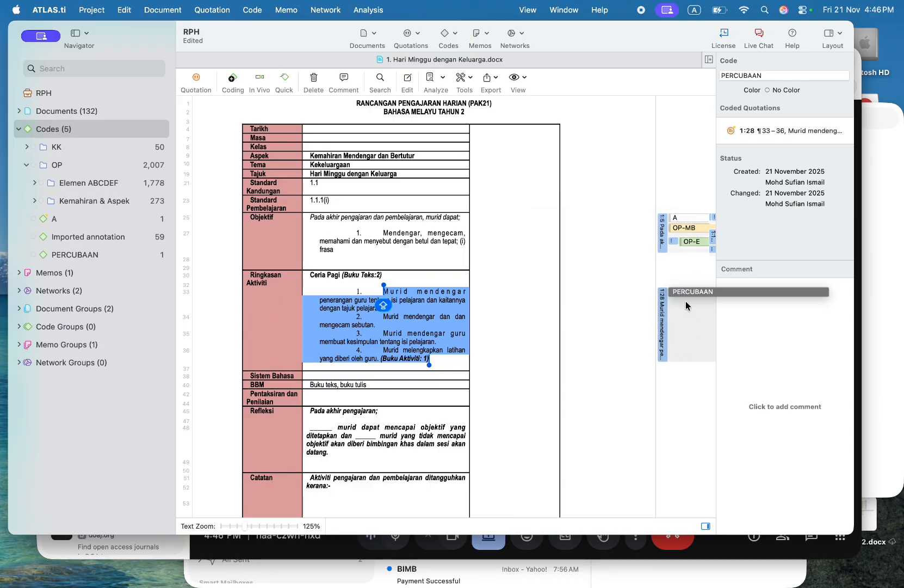
{"action": "left_click", "coordinate": [680, 319]}
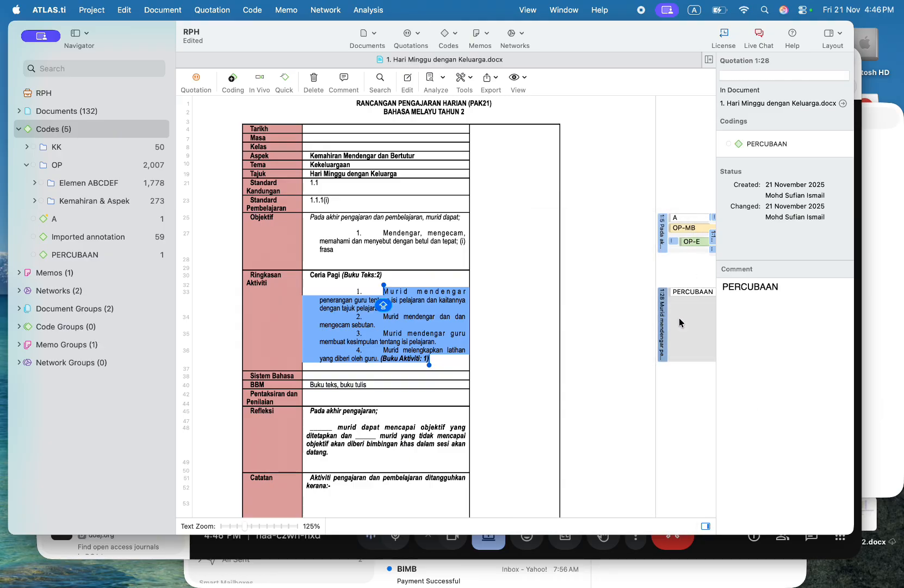
{"action": "right_click", "coordinate": [693, 293]}
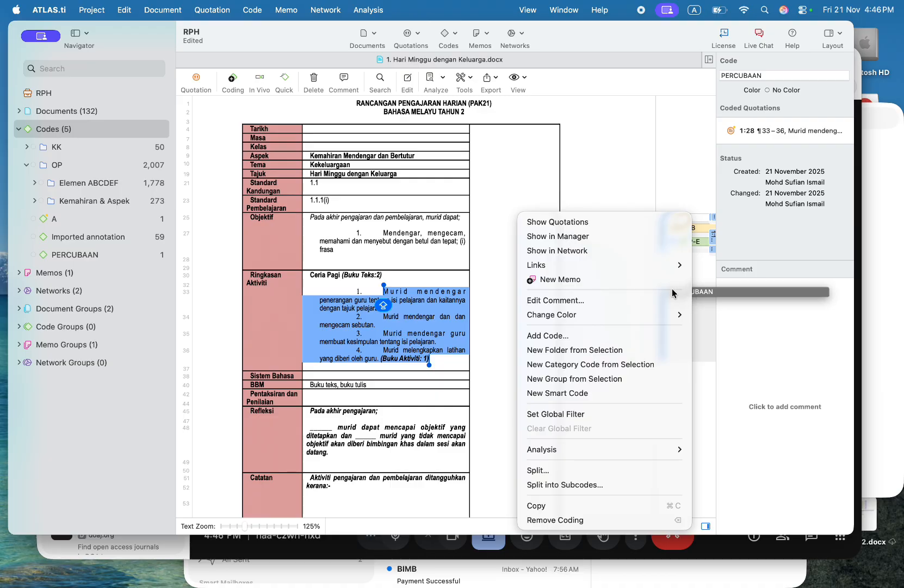
{"action": "left_click", "coordinate": [699, 322]}
- Change the color of the PERCUBAAN code to Orange and reselect its quotation
{"action": "left_click", "coordinate": [699, 295]}
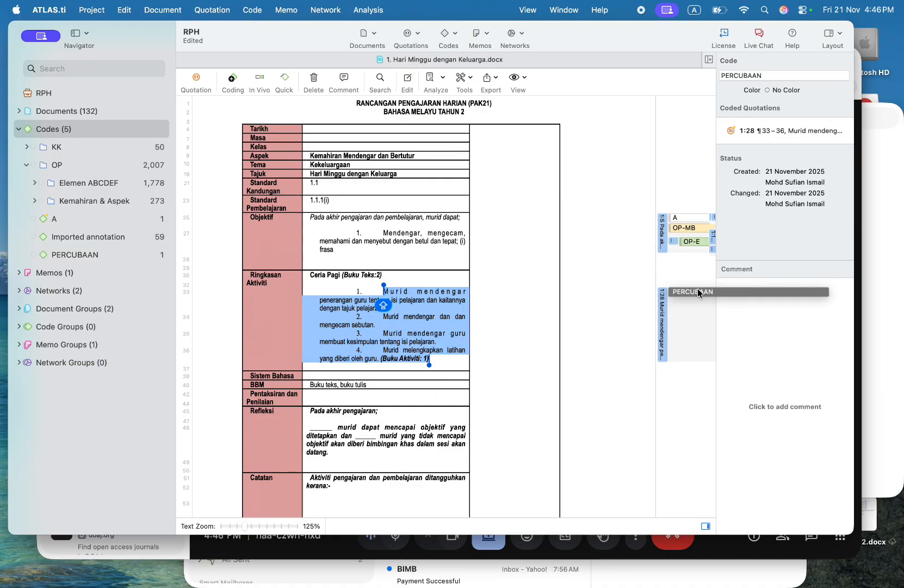
{"action": "right_click", "coordinate": [699, 294]}
{"action": "mouse_move", "coordinate": [683, 315]}
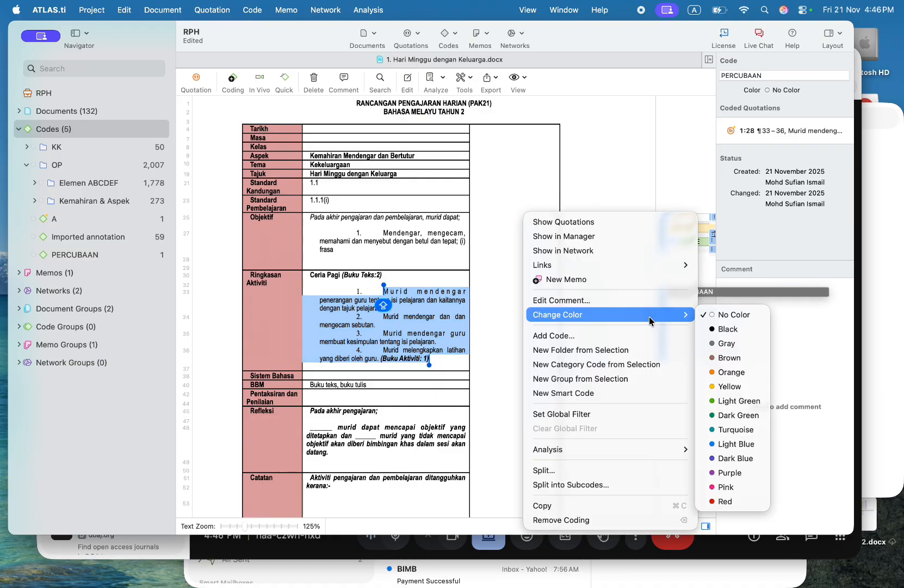
{"action": "left_click", "coordinate": [724, 372]}
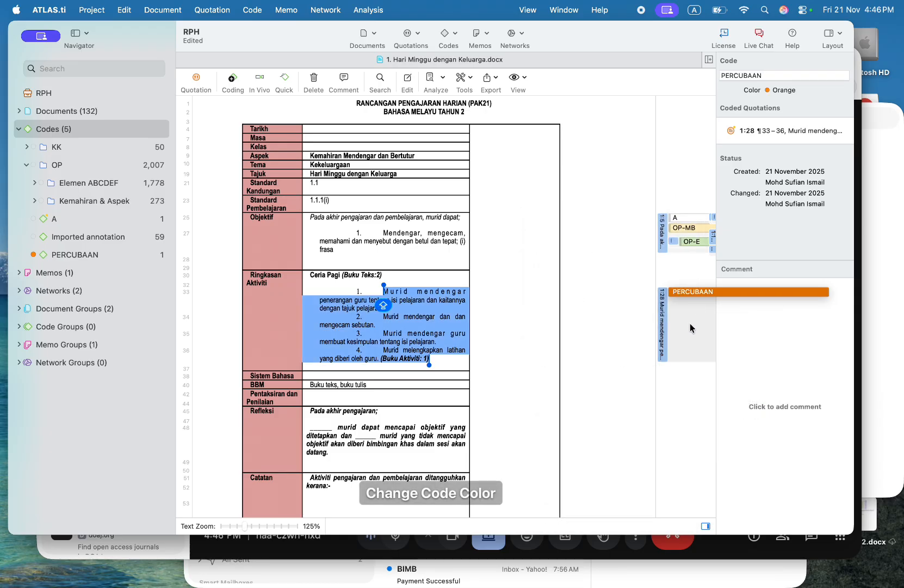
{"action": "left_click", "coordinate": [690, 327]}
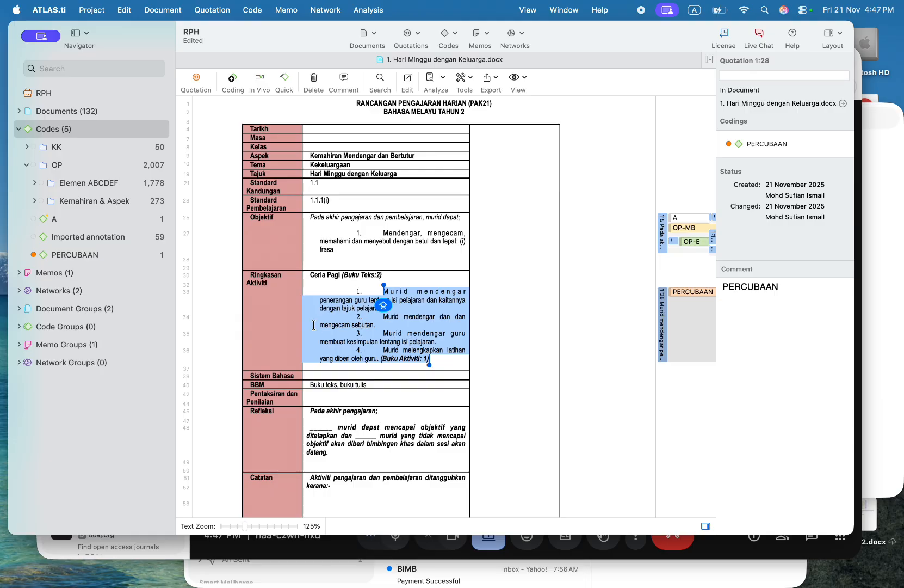
- List the project's networks and look into the contents of the IPG network
{"action": "left_click", "coordinate": [19, 292]}
{"action": "left_click", "coordinate": [31, 313]}
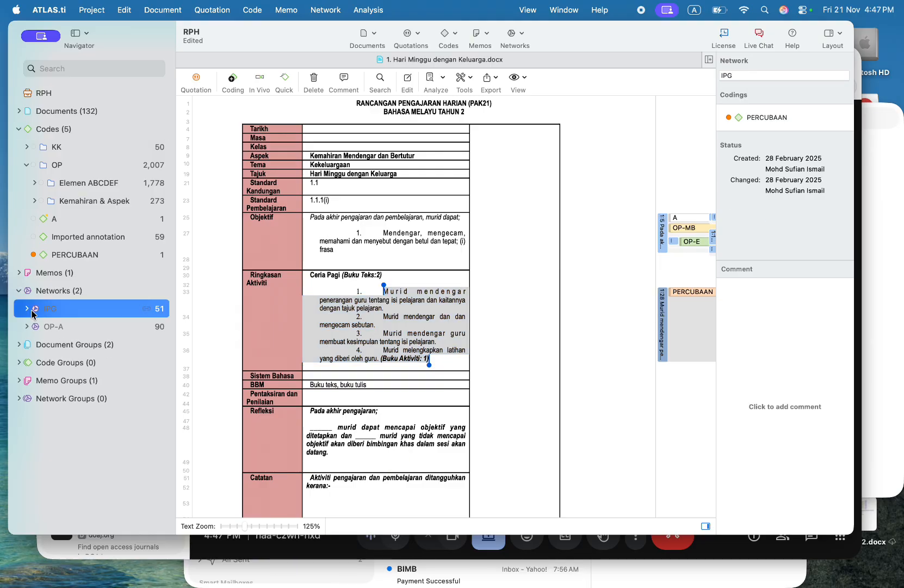
{"action": "left_click", "coordinate": [28, 311]}
{"action": "left_click", "coordinate": [27, 309]}
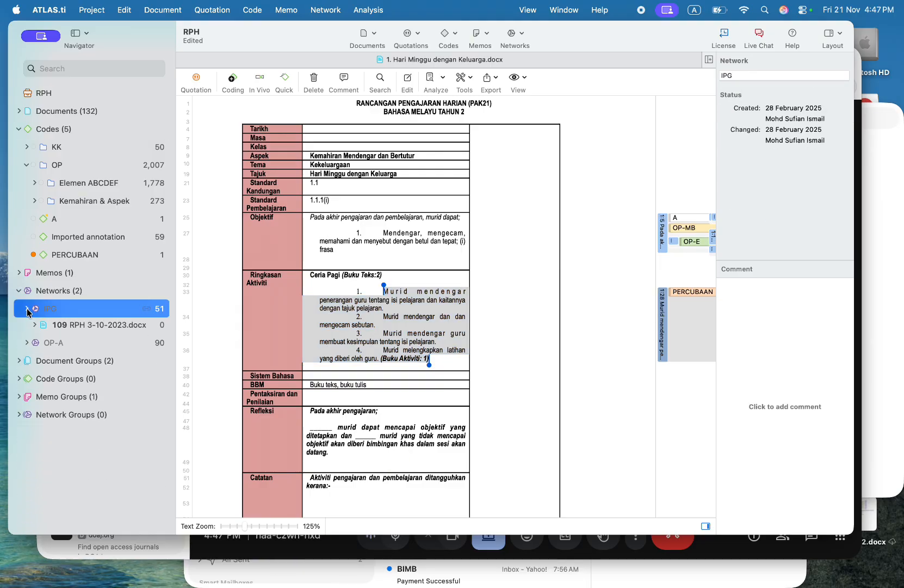
- Open the IPG and OP-A networks to view their diagrams, and collapse the Codes branch of the project tree
{"action": "double_click", "coordinate": [70, 311]}
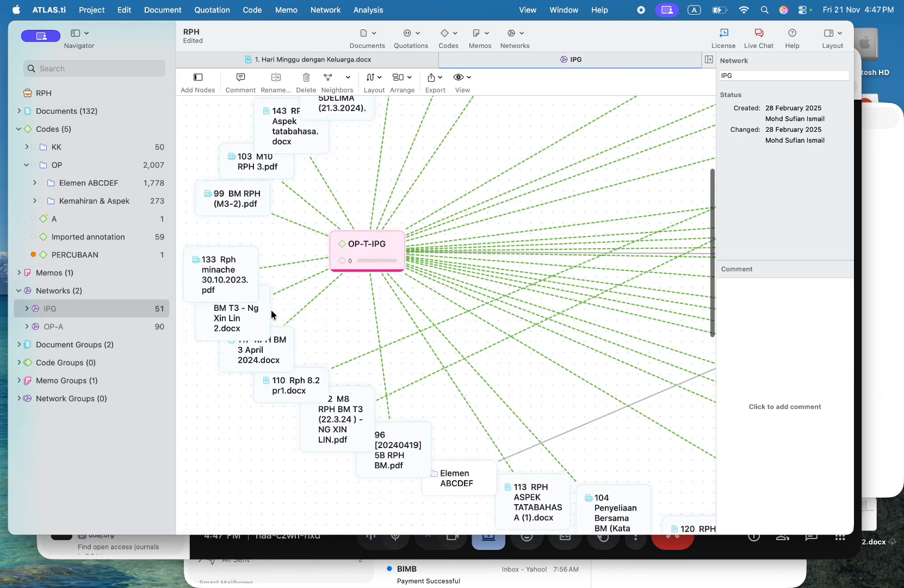
{"action": "scroll", "coordinate": [274, 315], "scroll_direction": "down", "scroll_amount": 2}
{"action": "double_click", "coordinate": [61, 327]}
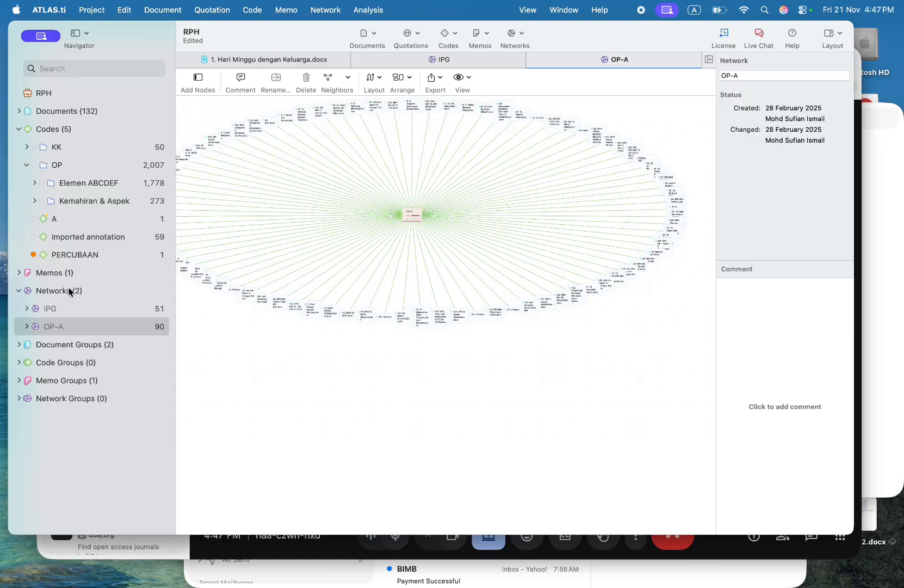
{"action": "left_click", "coordinate": [19, 129]}
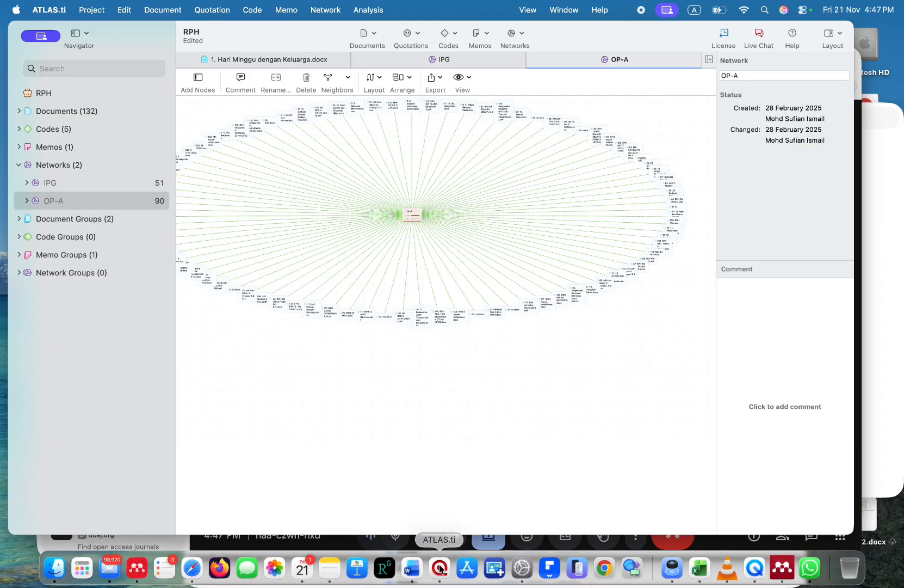
- Bring the Analisis Kata Kunci Soalan SPM project window to the front and stop the current presentation in Google Meet
{"action": "right_click", "coordinate": [440, 569]}
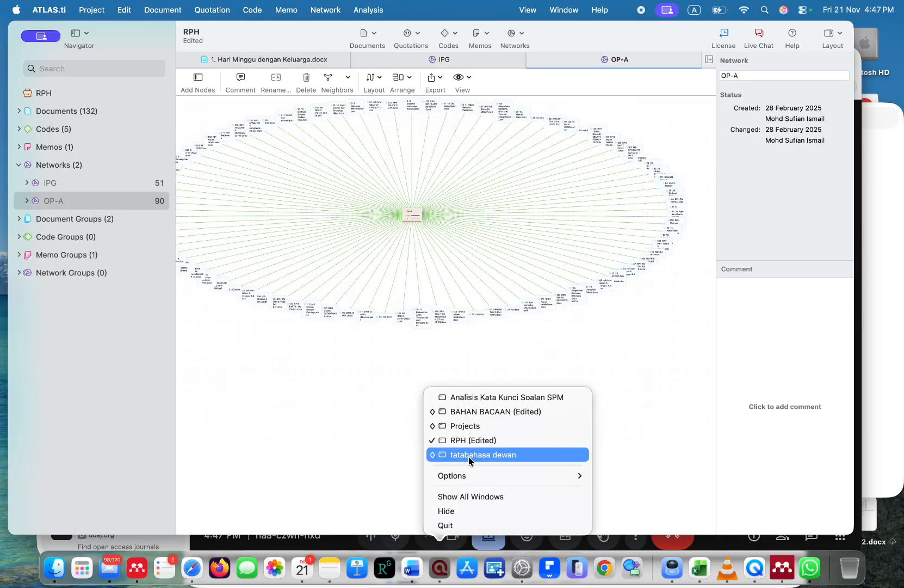
{"action": "left_click", "coordinate": [472, 399]}
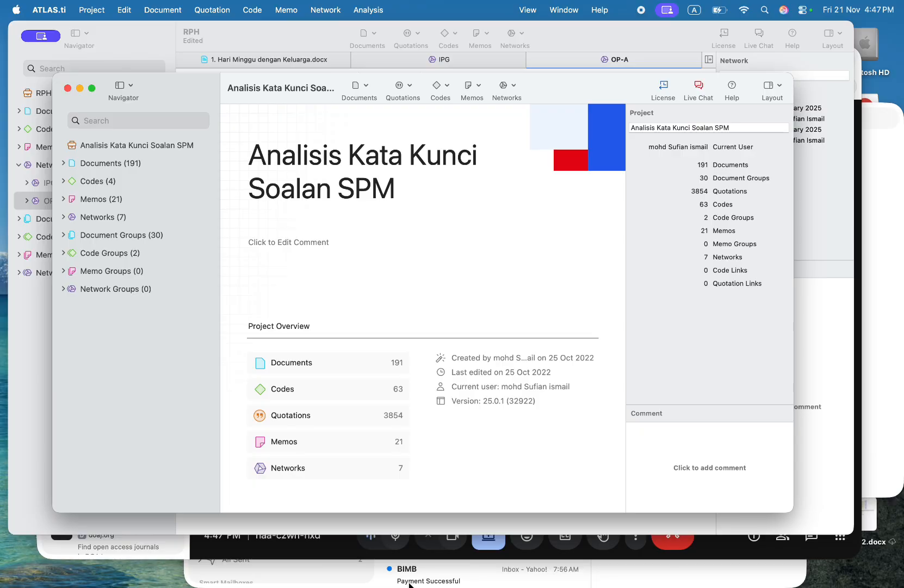
{"action": "left_click", "coordinate": [421, 520]}
{"action": "left_click", "coordinate": [482, 543]}
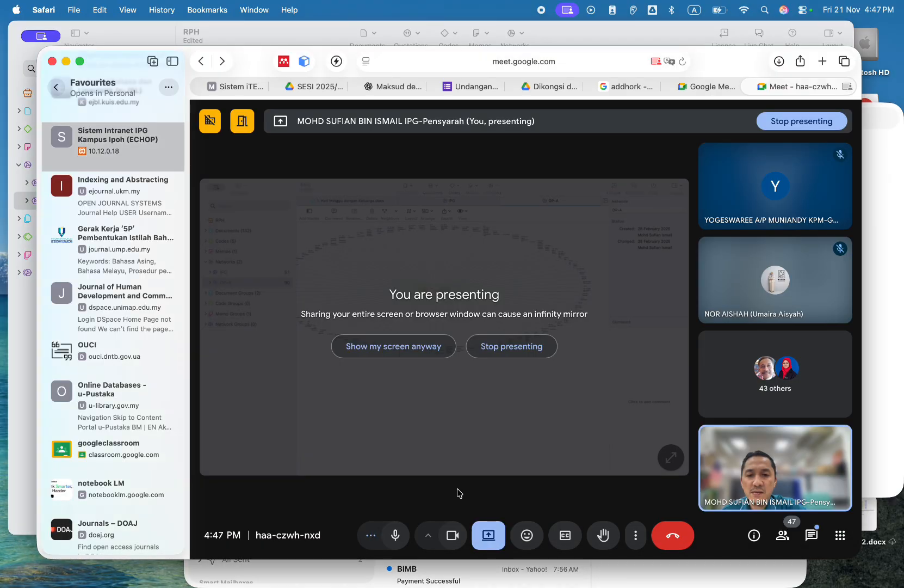
{"action": "left_click", "coordinate": [469, 357]}
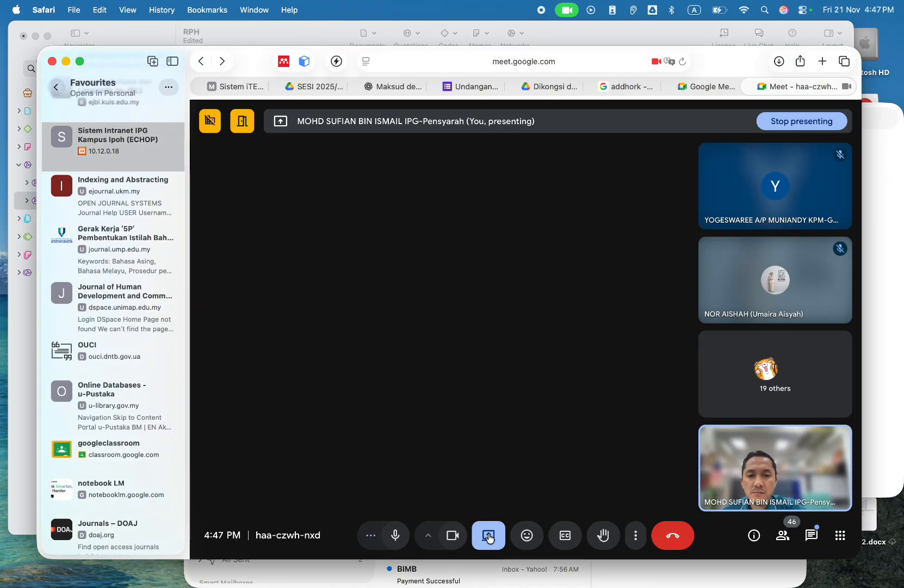
- Start a new Google Meet presentation that shares the Analisis Kata Kunci Soalan SPM project window
{"action": "left_click", "coordinate": [488, 535]}
{"action": "left_click", "coordinate": [449, 312]}
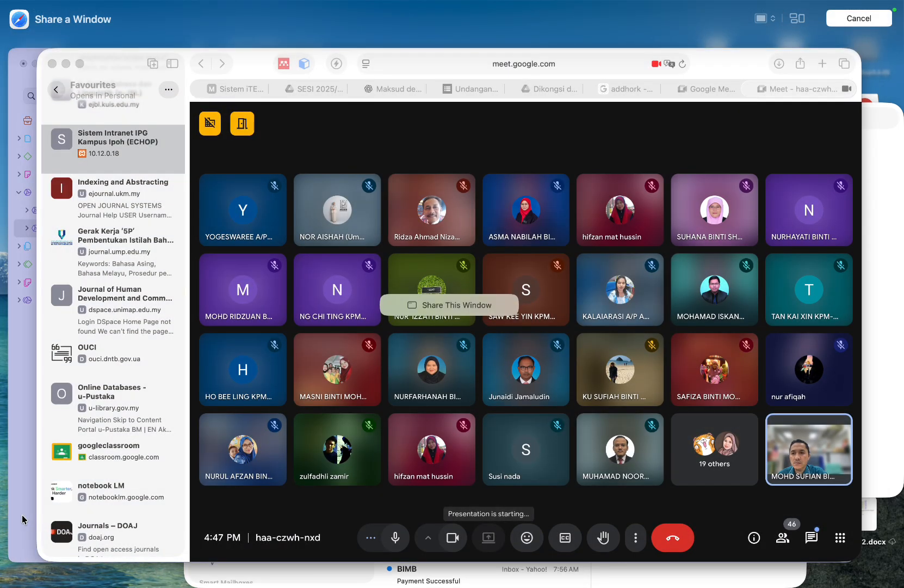
{"action": "mouse_move", "coordinate": [21, 515]}
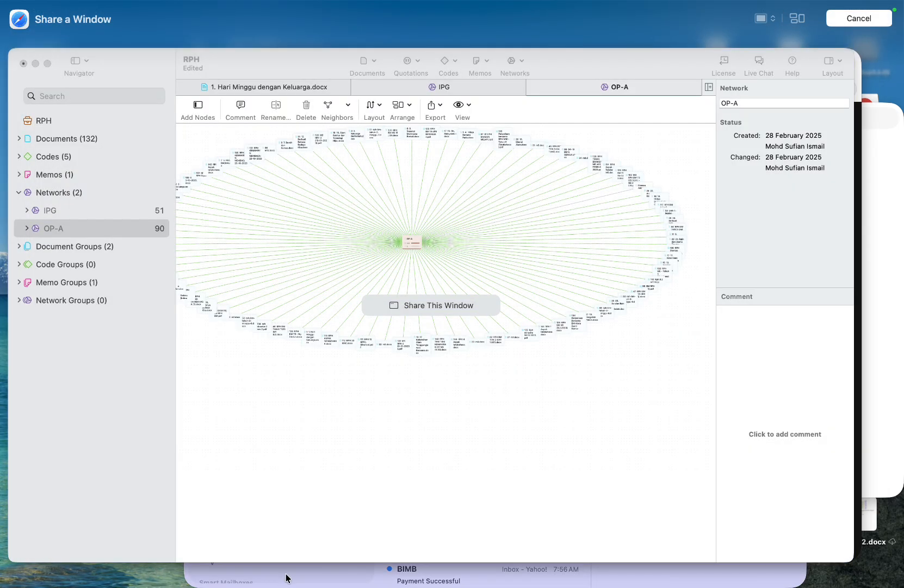
{"action": "mouse_move", "coordinate": [287, 578]}
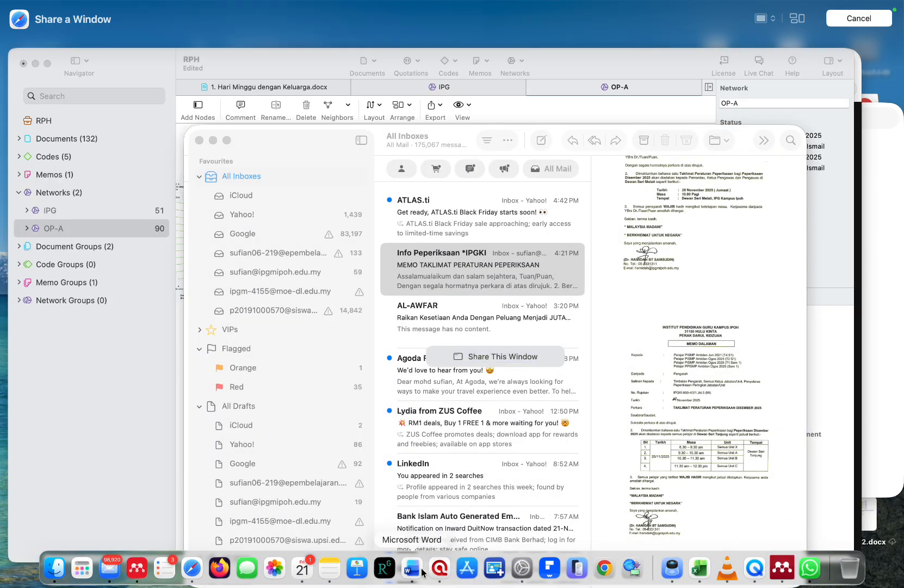
{"action": "right_click", "coordinate": [439, 569]}
{"action": "left_click", "coordinate": [472, 397]}
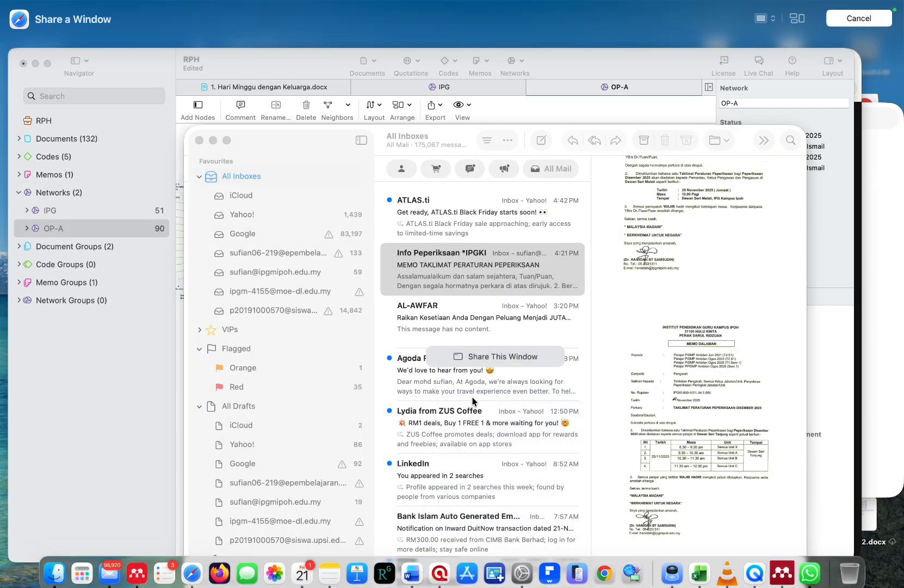
{"action": "left_click", "coordinate": [421, 289]}
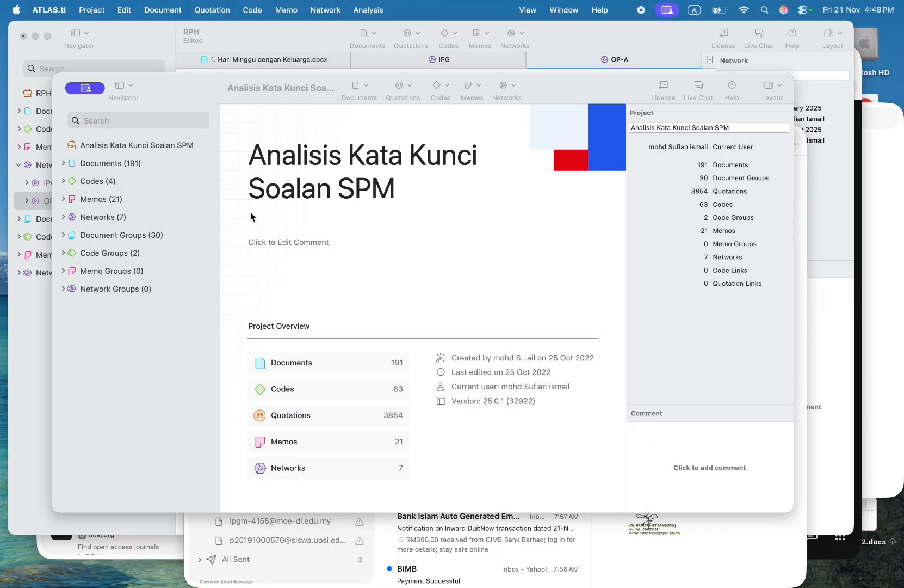
- Switch to Google Meet to check the shared window in the presentation preview, and return to ATLAS.ti
{"action": "left_click", "coordinate": [191, 570]}
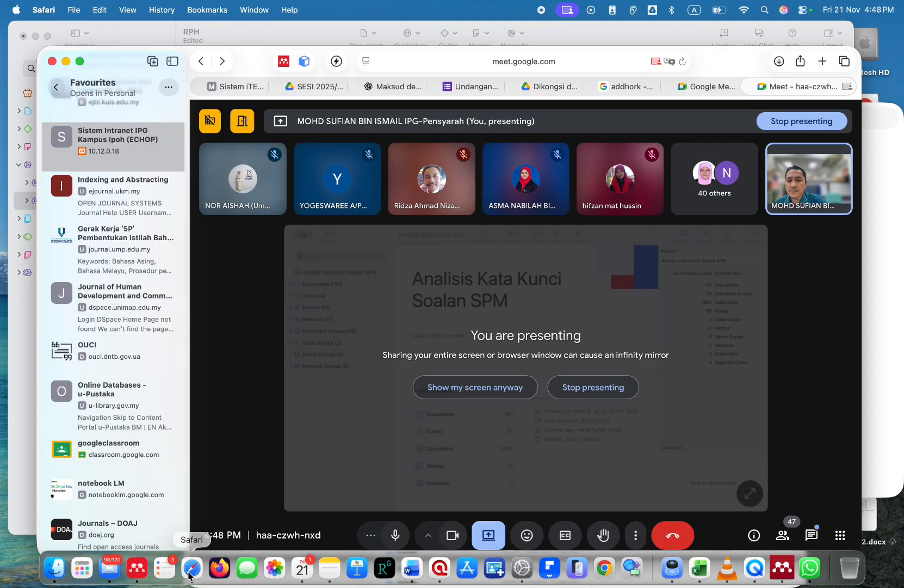
{"action": "left_click", "coordinate": [497, 395]}
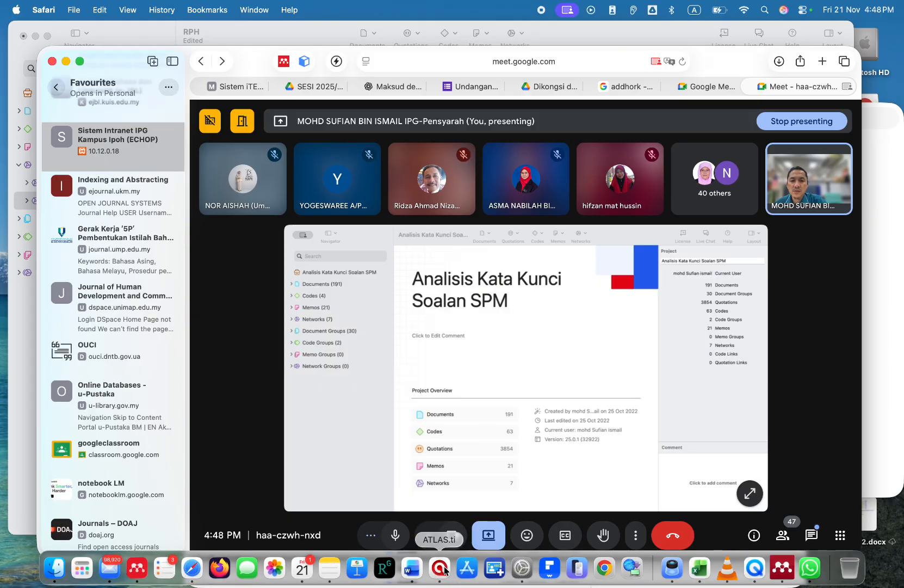
{"action": "left_click", "coordinate": [444, 569]}
- Open the project's 1. populasi network and move the 3. Konteks node upward, away from the 1. populasi and 2. minat nodes
{"action": "left_click", "coordinate": [67, 219]}
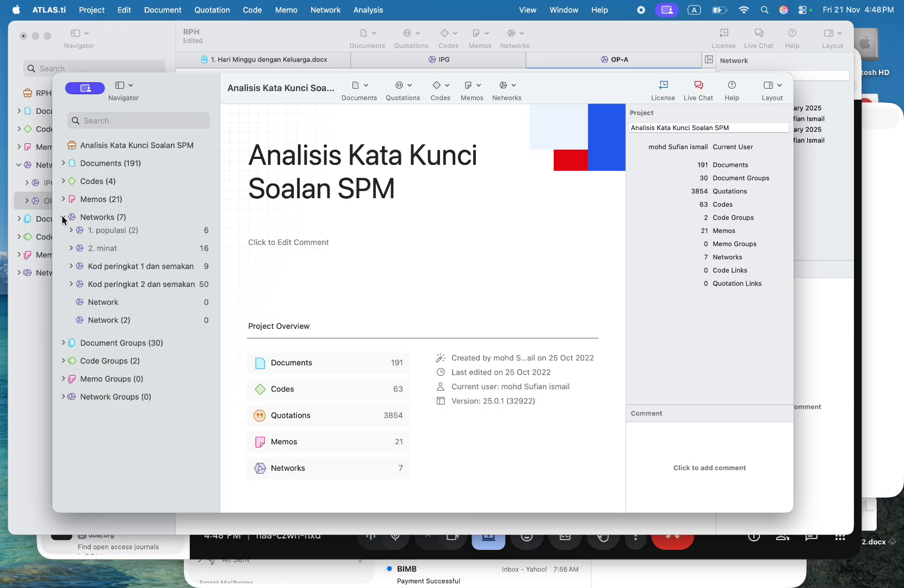
{"action": "left_click", "coordinate": [109, 235]}
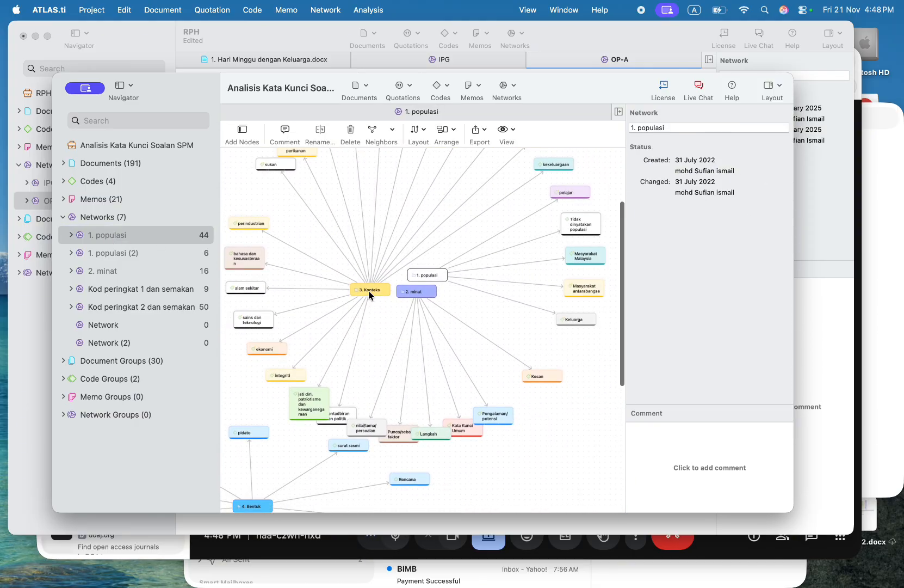
{"action": "left_click_drag", "start_coordinate": [369, 294], "coordinate": [382, 247]}
{"action": "scroll", "coordinate": [373, 241], "scroll_direction": "up", "scroll_amount": 5}
{"action": "scroll", "coordinate": [373, 240], "scroll_direction": "down", "scroll_amount": 3}
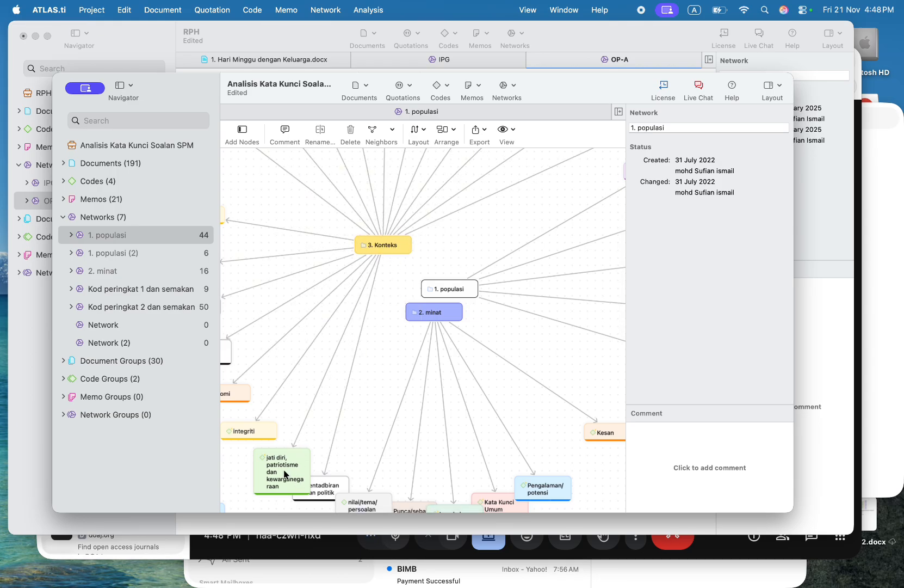
- Move the jati diri, patriotisme dan kewarganegaraan node and the integriti node closer to 3. Konteks
{"action": "left_click_drag", "start_coordinate": [285, 474], "coordinate": [315, 395]}
{"action": "left_click_drag", "start_coordinate": [246, 433], "coordinate": [284, 349]}
{"action": "scroll", "coordinate": [283, 426], "scroll_direction": "left", "scroll_amount": 5}
{"action": "left_click_drag", "start_coordinate": [282, 306], "coordinate": [286, 302]}
{"action": "scroll", "coordinate": [349, 301], "scroll_direction": "up", "scroll_amount": 5}
{"action": "scroll", "coordinate": [348, 302], "scroll_direction": "right", "scroll_amount": 3}
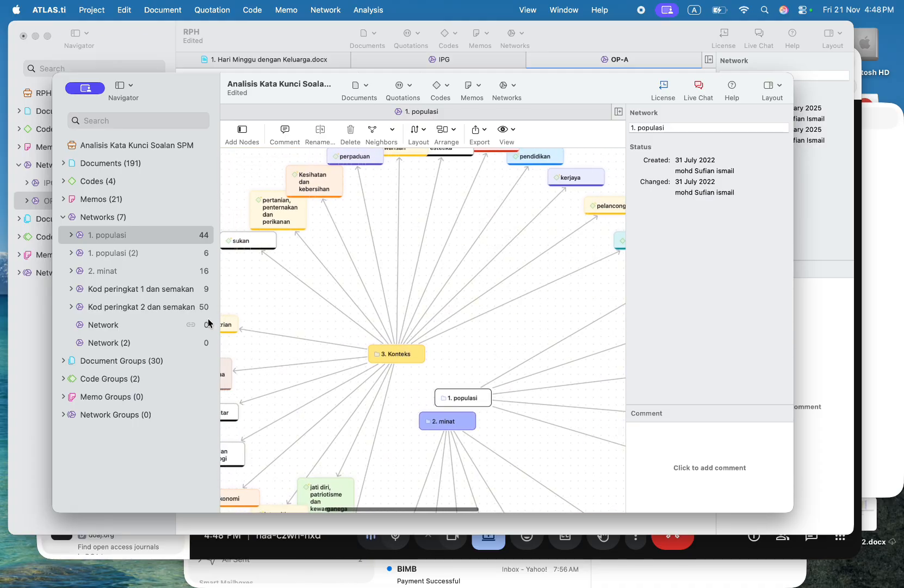
- Open the 1. populasi (2) network and the 2. minat network to view their diagrams
{"action": "double_click", "coordinate": [123, 253]}
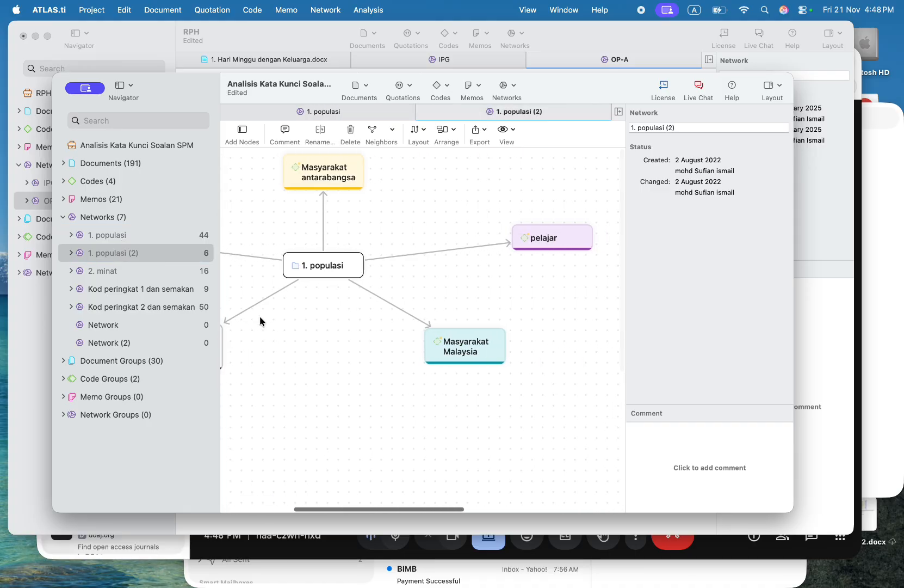
{"action": "double_click", "coordinate": [119, 270]}
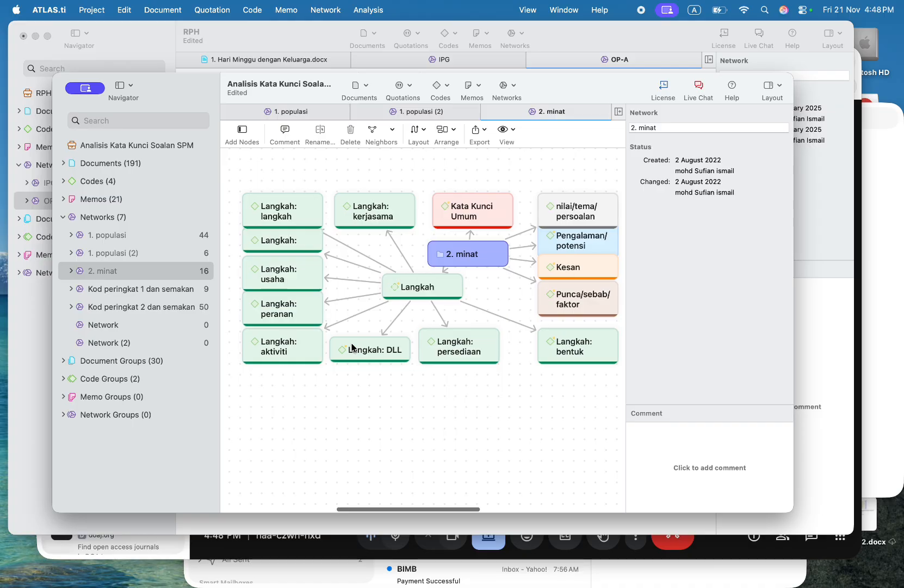
- Shift the Langkah node slightly down and nudge the 2. minat and Kata Kunci Umum nodes in the 2. minat network
{"action": "scroll", "coordinate": [352, 347], "scroll_direction": "up", "scroll_amount": 2}
{"action": "left_click_drag", "start_coordinate": [426, 329], "coordinate": [429, 341]}
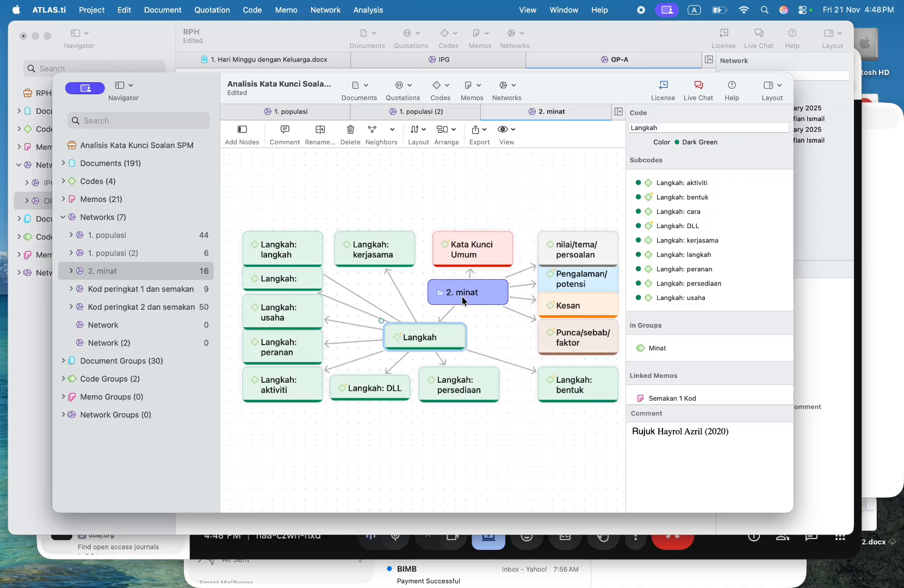
{"action": "mouse_move", "coordinate": [463, 301]}
{"action": "left_mouse_down"}
{"action": "mouse_move", "coordinate": [475, 298]}
{"action": "mouse_move", "coordinate": [460, 287]}
{"action": "mouse_move", "coordinate": [472, 288]}
{"action": "mouse_move", "coordinate": [463, 295]}
{"action": "left_mouse_up"}
{"action": "left_click_drag", "start_coordinate": [469, 259], "coordinate": [474, 251]}
- Try adding the quotation neighbors of the Kata Kunci Umum code to the network, and undo the addition
{"action": "left_click", "coordinate": [478, 250]}
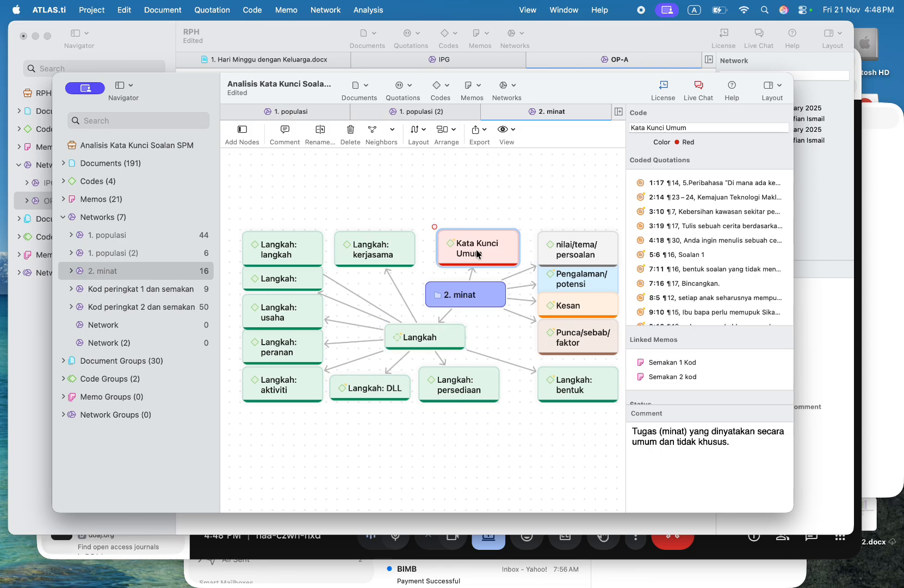
{"action": "right_click", "coordinate": [478, 249]}
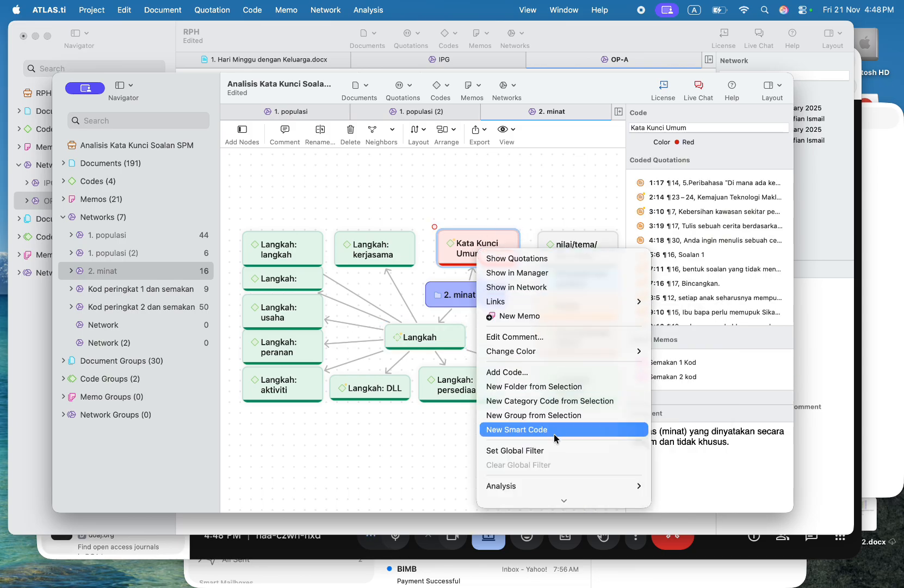
{"action": "mouse_move", "coordinate": [561, 482]}
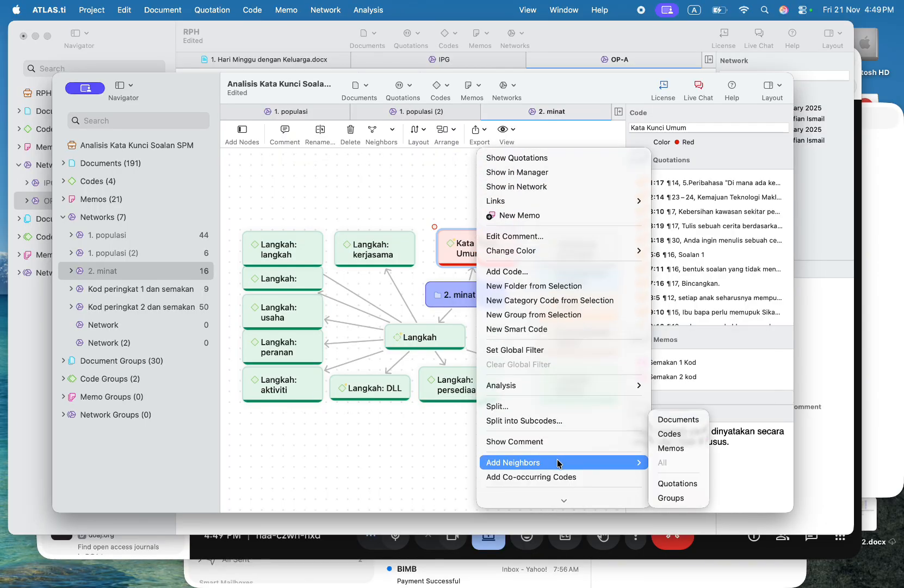
{"action": "left_click", "coordinate": [677, 483]}
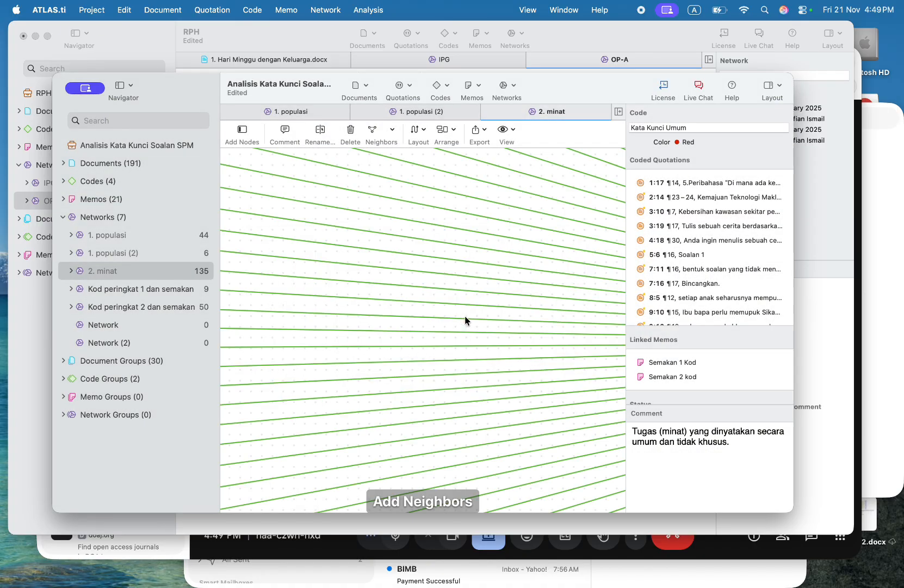
{"action": "key", "text": "super+z"}
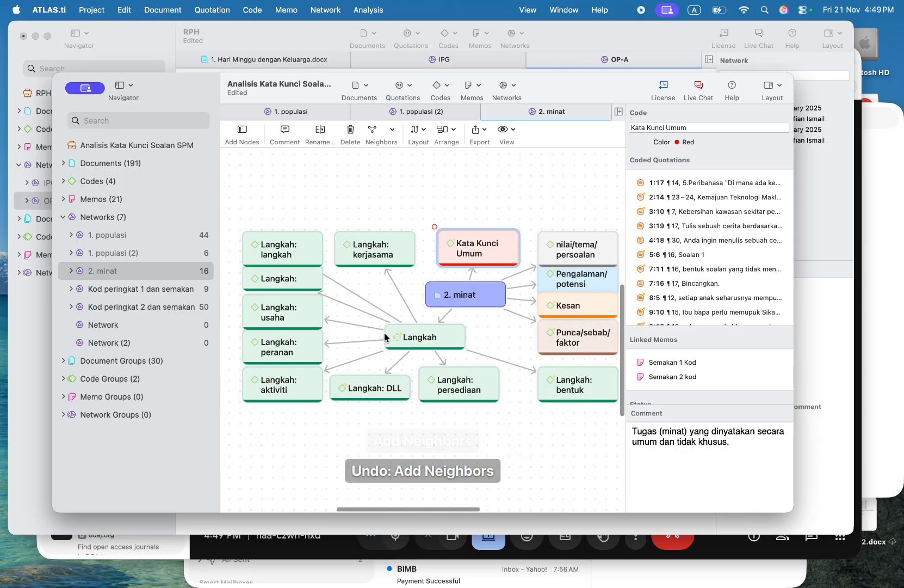
- Move the nilai/tema/persoalan and Pengalaman/potensi nodes upward to separate them from the Kesan node
{"action": "left_click", "coordinate": [592, 263]}
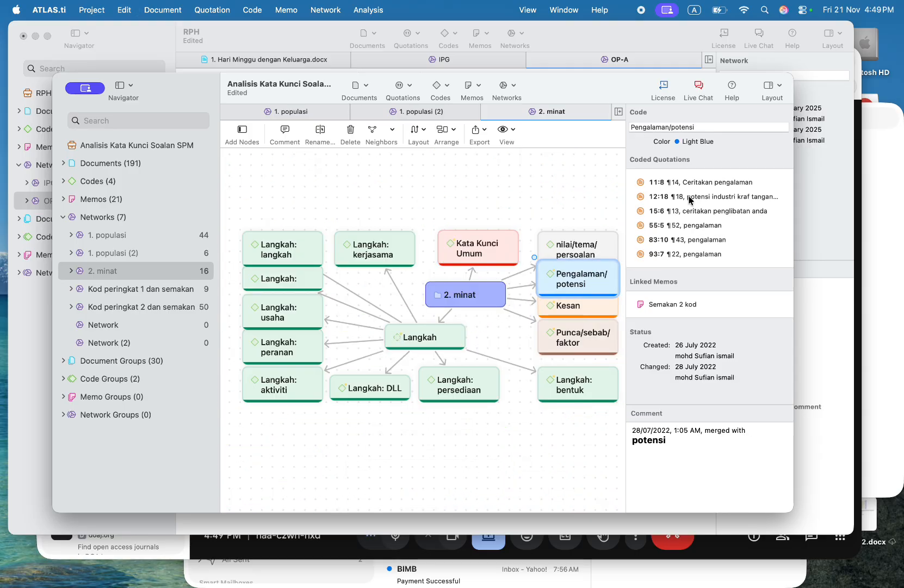
{"action": "scroll", "coordinate": [525, 276], "scroll_direction": "right", "scroll_amount": 5}
{"action": "left_click_drag", "start_coordinate": [453, 250], "coordinate": [440, 193]}
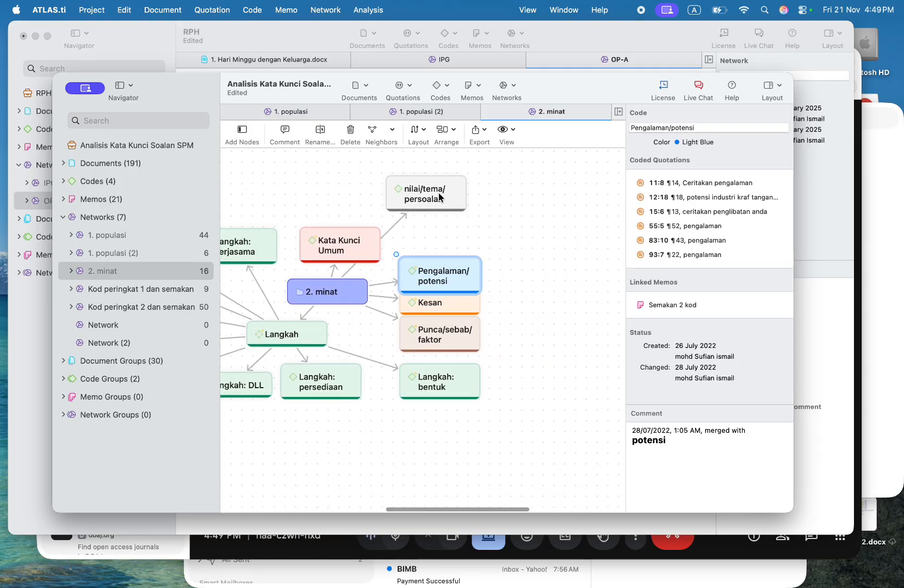
{"action": "left_click_drag", "start_coordinate": [445, 275], "coordinate": [451, 246]}
{"action": "left_click", "coordinate": [512, 250]}
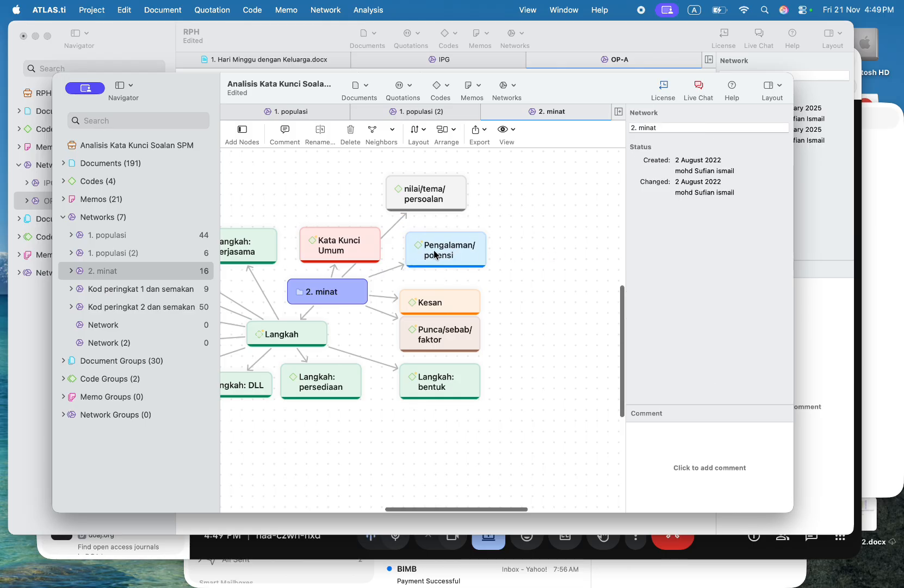
- Add the quotation neighbors of the Pengalaman/potensi code to the 2. minat network
{"action": "right_click", "coordinate": [443, 248]}
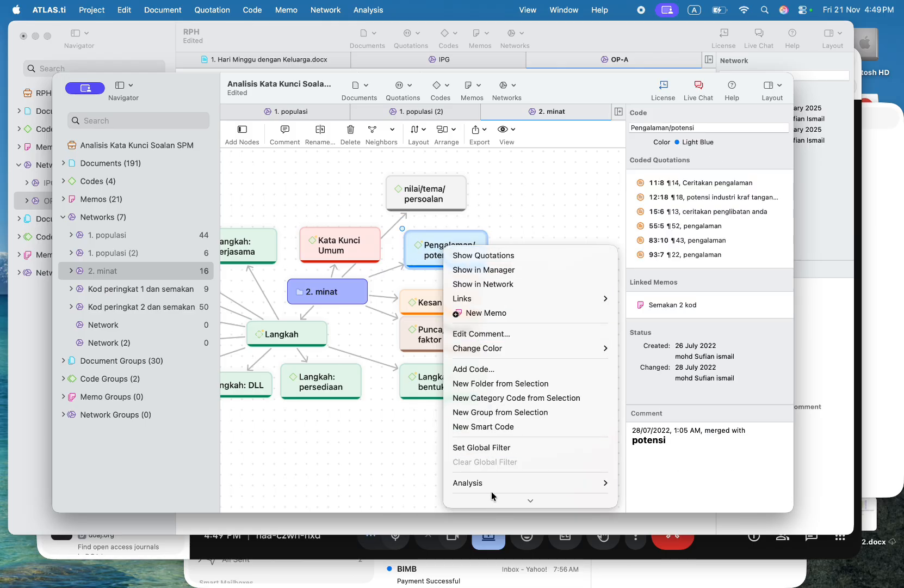
{"action": "mouse_move", "coordinate": [495, 500]}
{"action": "mouse_move", "coordinate": [510, 421]}
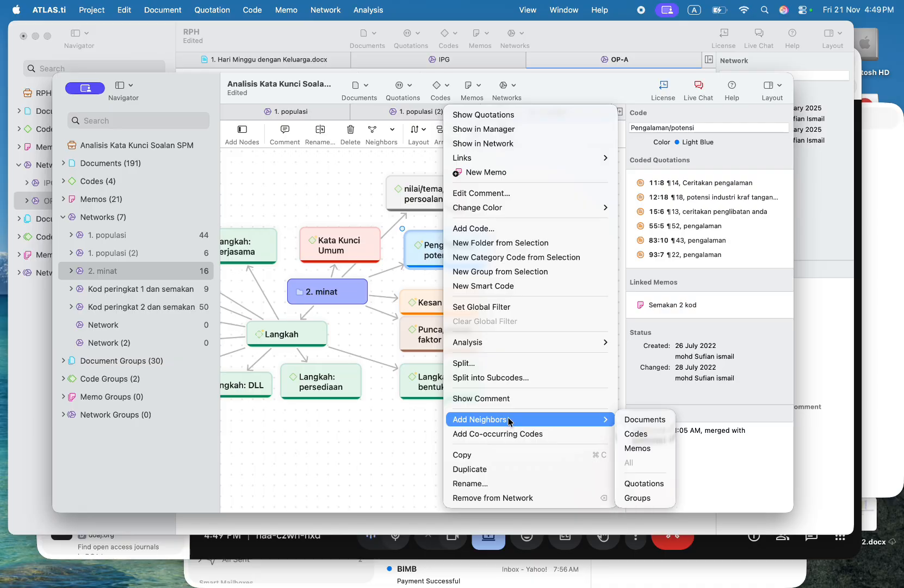
{"action": "left_click", "coordinate": [645, 483]}
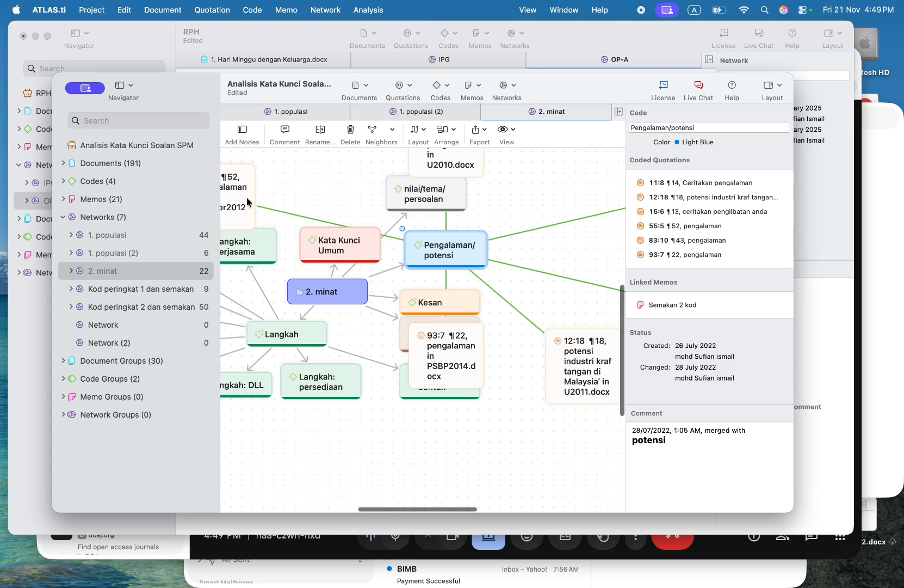
- Move the 55:5, 93:7 and 11:8 quotation nodes off the code nodes into the free area beside Pengalaman/potensi
{"action": "left_click_drag", "start_coordinate": [247, 202], "coordinate": [583, 183]}
{"action": "left_click_drag", "start_coordinate": [463, 362], "coordinate": [576, 469]}
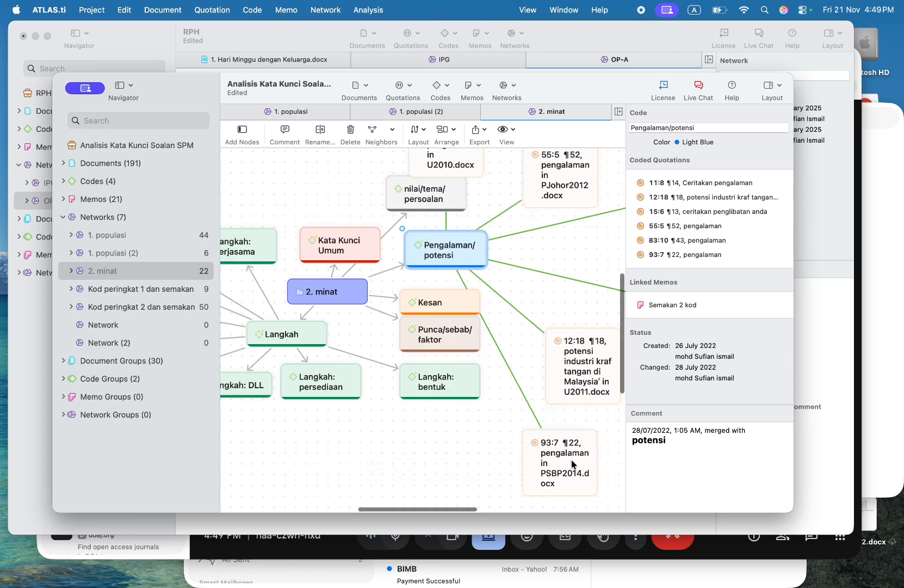
{"action": "left_click_drag", "start_coordinate": [455, 170], "coordinate": [582, 273]}
- Select the six quotation nodes linked to Pengalaman/potensi and show quotation previews in the 2. minat network
{"action": "scroll", "coordinate": [516, 295], "scroll_direction": "right", "scroll_amount": 8}
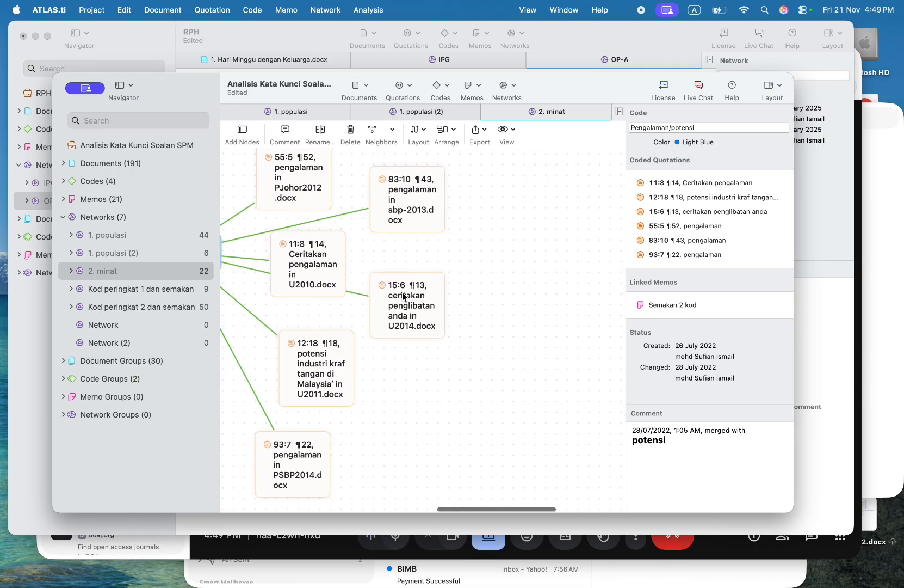
{"action": "scroll", "coordinate": [458, 302], "scroll_direction": "down", "scroll_amount": 2}
{"action": "scroll", "coordinate": [458, 303], "scroll_direction": "left", "scroll_amount": 1}
{"action": "left_click", "coordinate": [551, 482]}
{"action": "left_click_drag", "start_coordinate": [551, 482], "coordinate": [331, 407]}
{"action": "scroll", "coordinate": [331, 407], "scroll_direction": "up", "scroll_amount": 3}
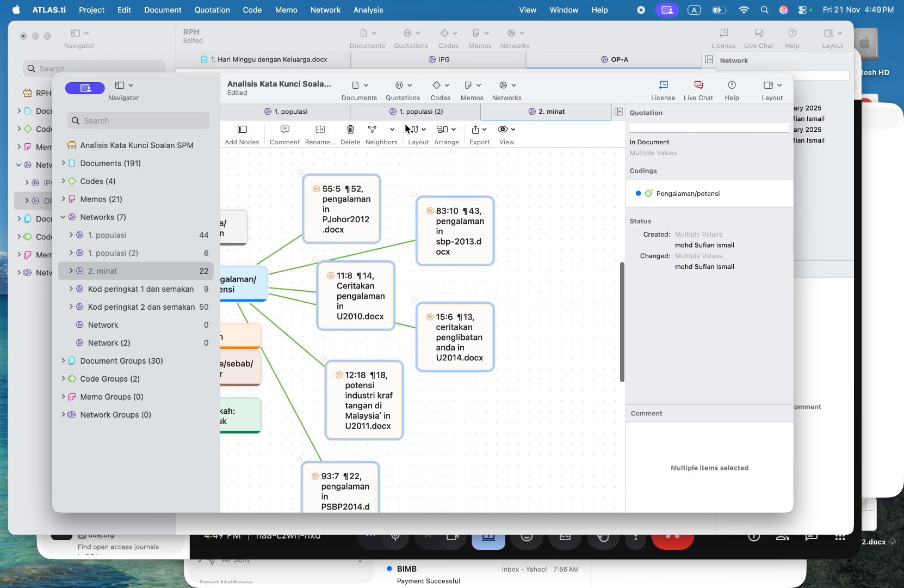
{"action": "left_click", "coordinate": [505, 130]}
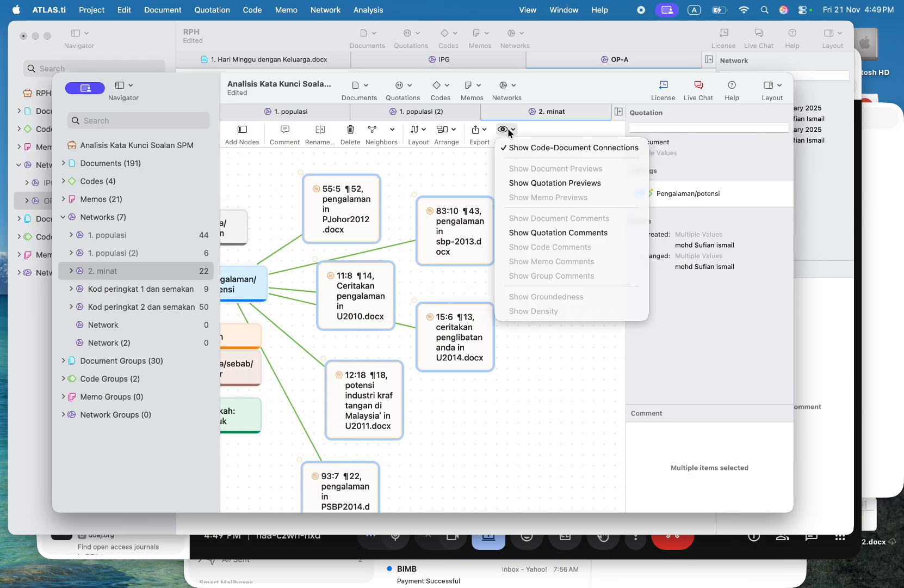
{"action": "left_click", "coordinate": [524, 185]}
{"action": "scroll", "coordinate": [459, 245], "scroll_direction": "down", "scroll_amount": 2}
{"action": "scroll", "coordinate": [458, 246], "scroll_direction": "up", "scroll_amount": 1}
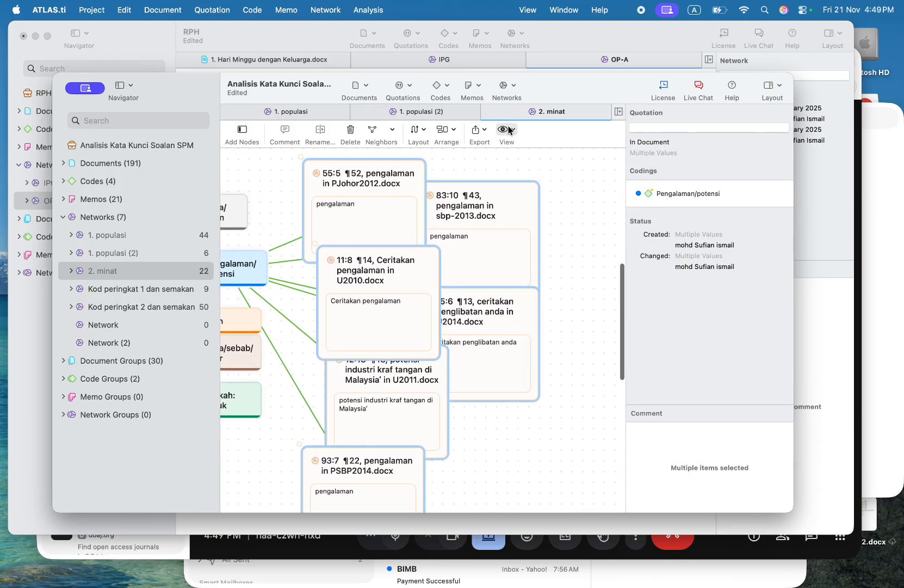
- Turn on quotation comments for the selected quotation nodes and look over their contents
{"action": "left_click", "coordinate": [504, 130]}
{"action": "left_click", "coordinate": [521, 234]}
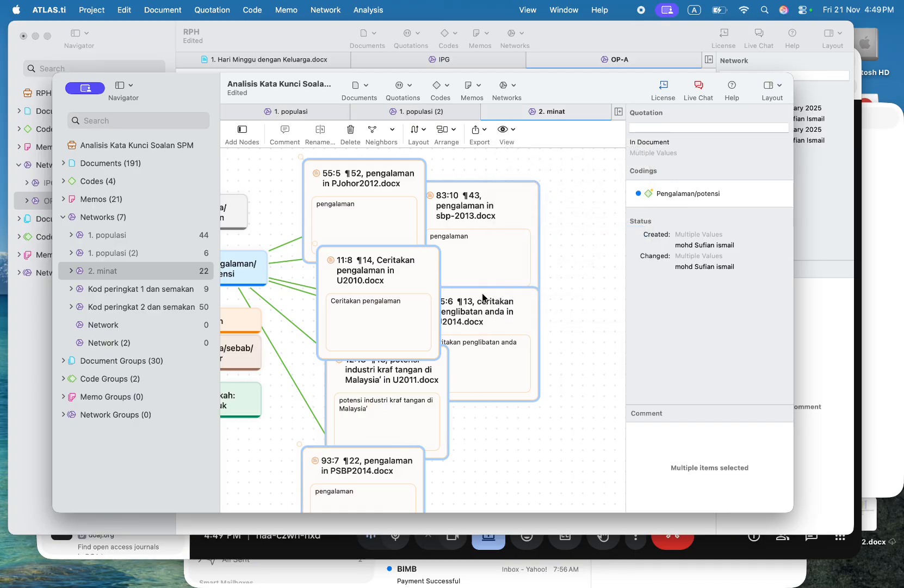
{"action": "scroll", "coordinate": [483, 293], "scroll_direction": "down", "scroll_amount": 5}
{"action": "scroll", "coordinate": [456, 326], "scroll_direction": "left", "scroll_amount": 2}
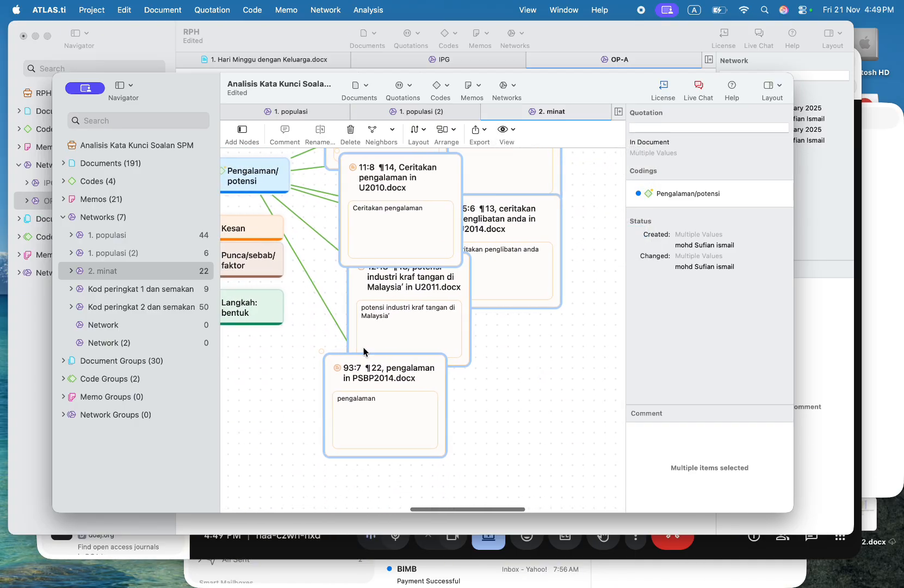
{"action": "scroll", "coordinate": [434, 317], "scroll_direction": "up", "scroll_amount": 1}
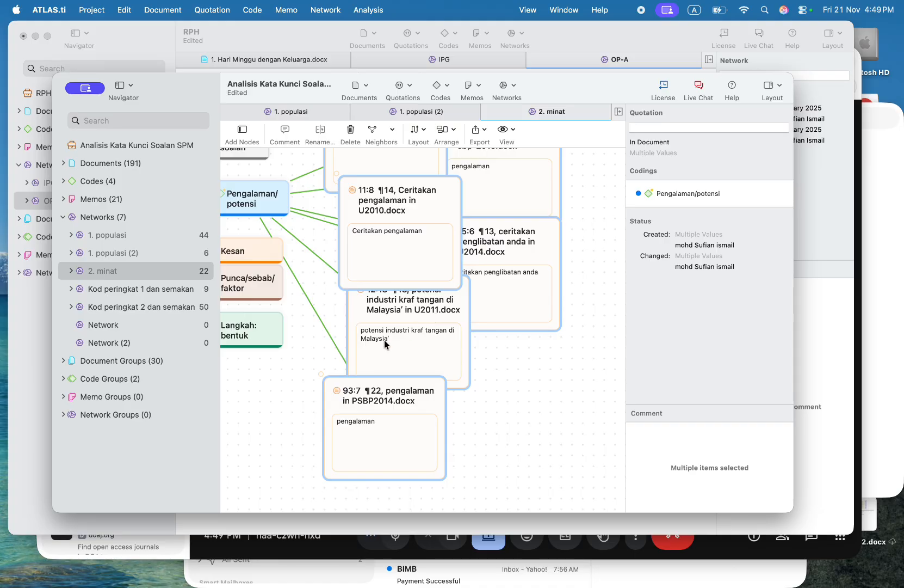
{"action": "scroll", "coordinate": [365, 228], "scroll_direction": "up", "scroll_amount": 4}
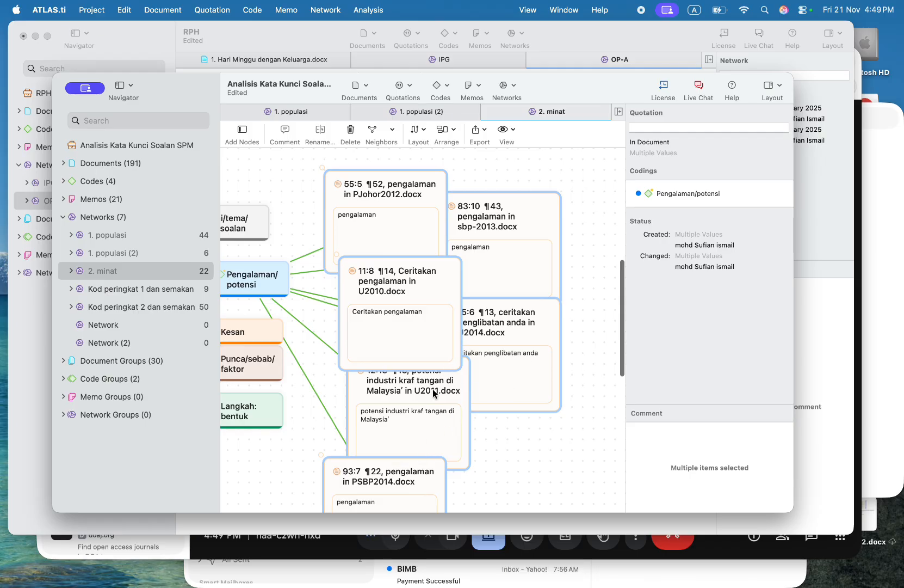
- Move the 12:18 quotation node out from under the 11:8 node and clear the selection
{"action": "scroll", "coordinate": [435, 392], "scroll_direction": "down", "scroll_amount": 3}
{"action": "scroll", "coordinate": [435, 393], "scroll_direction": "left", "scroll_amount": 3}
{"action": "left_click_drag", "start_coordinate": [466, 341], "coordinate": [567, 424]}
{"action": "left_click", "coordinate": [566, 415]}
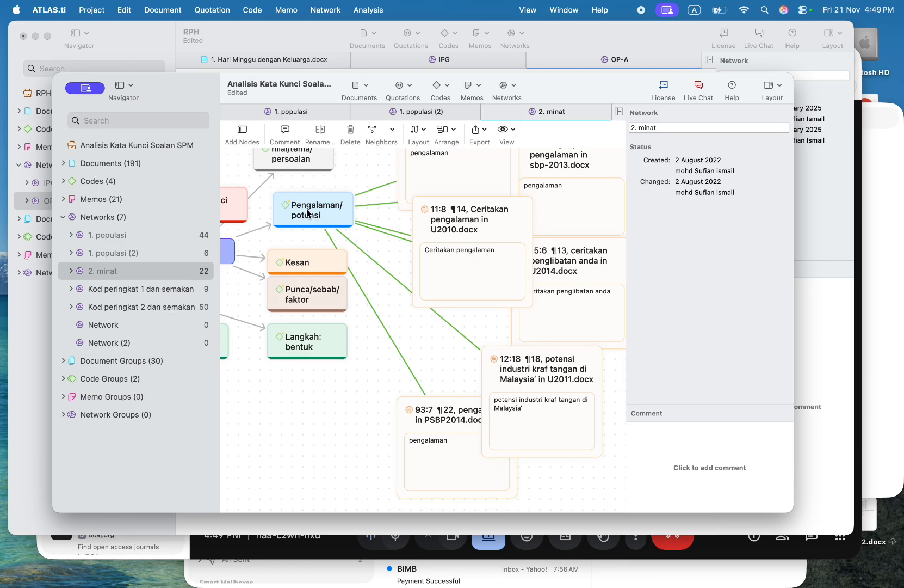
- Examine the 2. minat code nodes and the quotation previews linked to Pengalaman/potensi
{"action": "scroll", "coordinate": [318, 283], "scroll_direction": "up", "scroll_amount": 3}
{"action": "scroll", "coordinate": [318, 283], "scroll_direction": "down", "scroll_amount": 1}
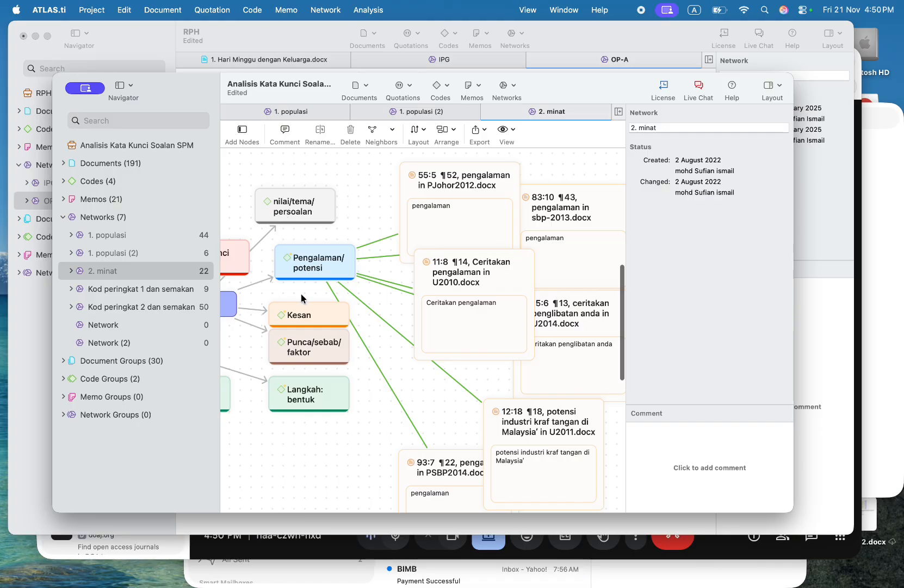
{"action": "scroll", "coordinate": [313, 395], "scroll_direction": "down", "scroll_amount": 1}
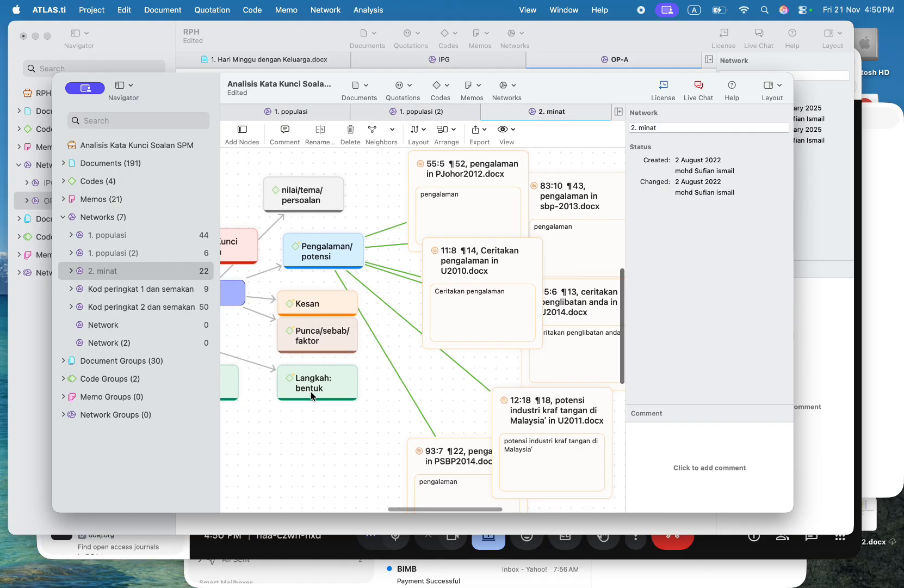
{"action": "scroll", "coordinate": [323, 303], "scroll_direction": "left", "scroll_amount": 3}
{"action": "scroll", "coordinate": [321, 299], "scroll_direction": "left", "scroll_amount": 2}
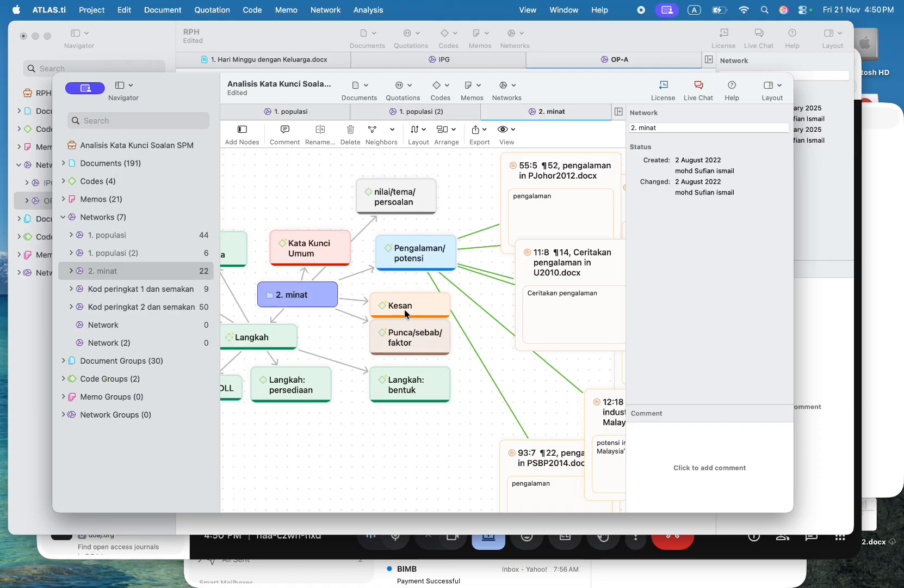
{"action": "scroll", "coordinate": [350, 302], "scroll_direction": "right", "scroll_amount": 3}
{"action": "scroll", "coordinate": [350, 307], "scroll_direction": "right", "scroll_amount": 5}
{"action": "scroll", "coordinate": [351, 307], "scroll_direction": "down", "scroll_amount": 2}
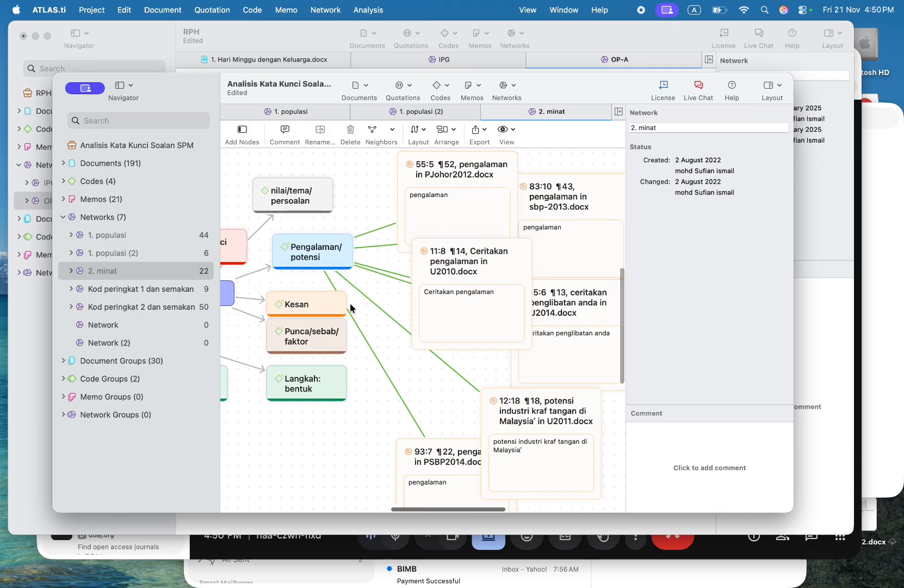
- Move the 11:8 quotation node clear of the 55:5 and 15:6 nodes and review the whole network
{"action": "left_click_drag", "start_coordinate": [463, 289], "coordinate": [431, 326]}
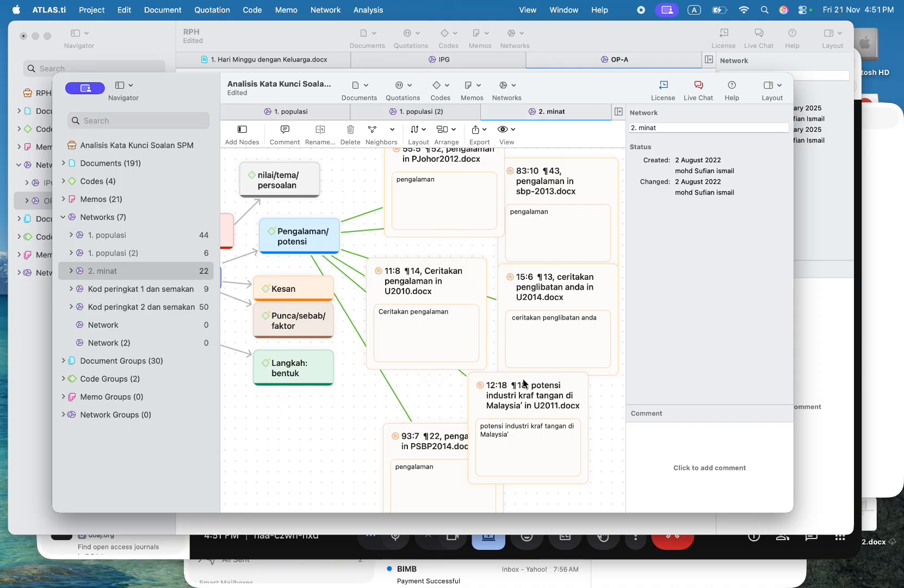
{"action": "scroll", "coordinate": [522, 383], "scroll_direction": "left", "scroll_amount": 5}
{"action": "scroll", "coordinate": [523, 381], "scroll_direction": "left", "scroll_amount": 3}
{"action": "scroll", "coordinate": [522, 381], "scroll_direction": "down", "scroll_amount": 5}
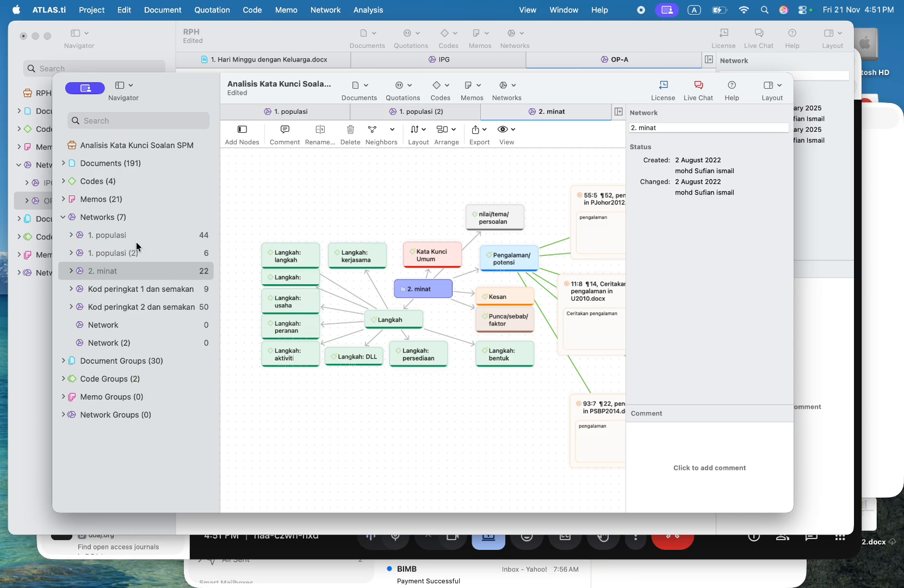
{"action": "scroll", "coordinate": [108, 348], "scroll_direction": "up", "scroll_amount": 1}
{"action": "left_click", "coordinate": [368, 10]}
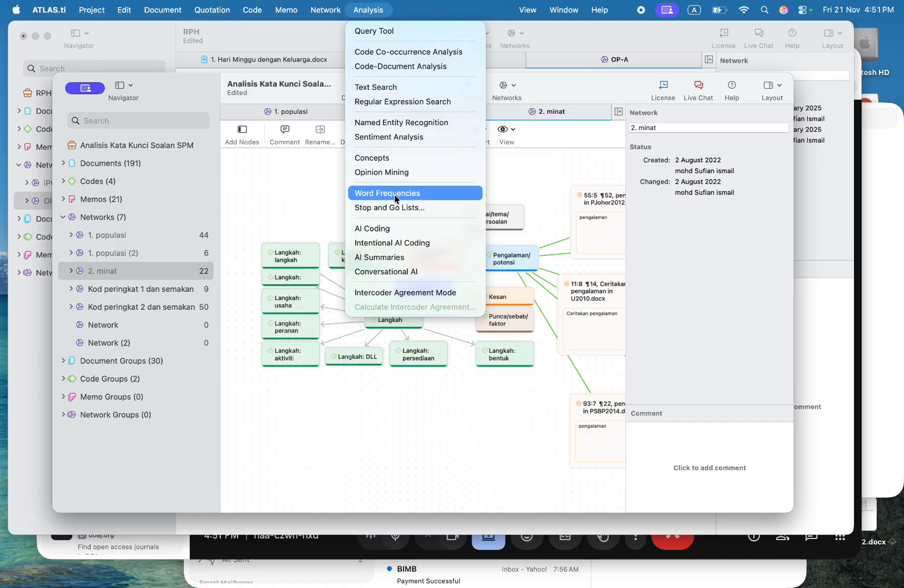
{"action": "left_click", "coordinate": [387, 52]}
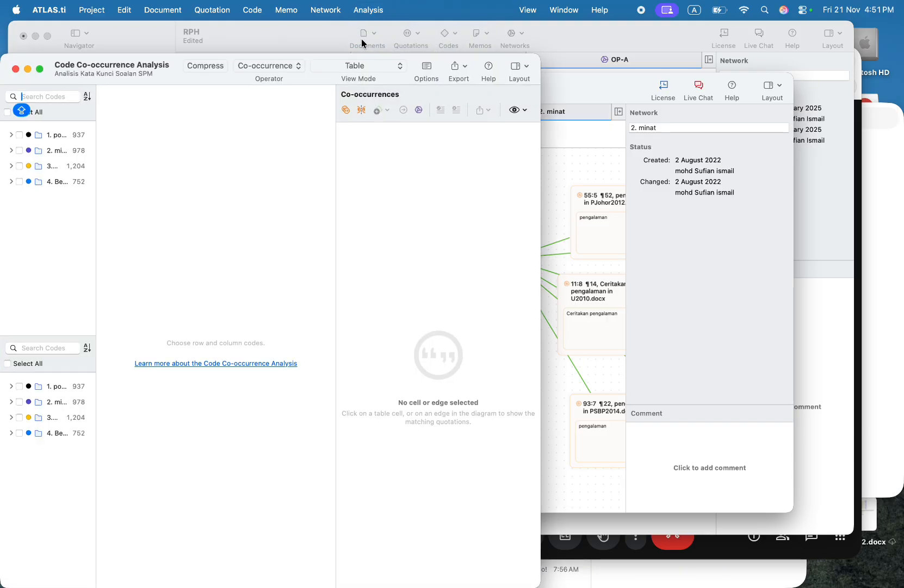
{"action": "left_click", "coordinate": [16, 70]}
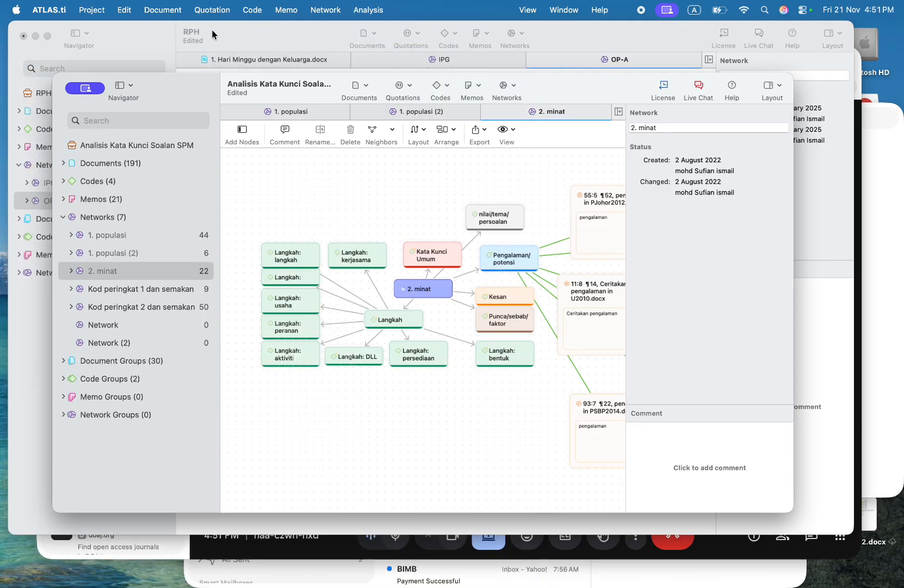
- Open the Code-Document Analysis of the Analisis Kata Kunci Soalan SPM project and adjust its window, checking the meeting in between
{"action": "left_click", "coordinate": [367, 11]}
{"action": "left_click", "coordinate": [381, 66]}
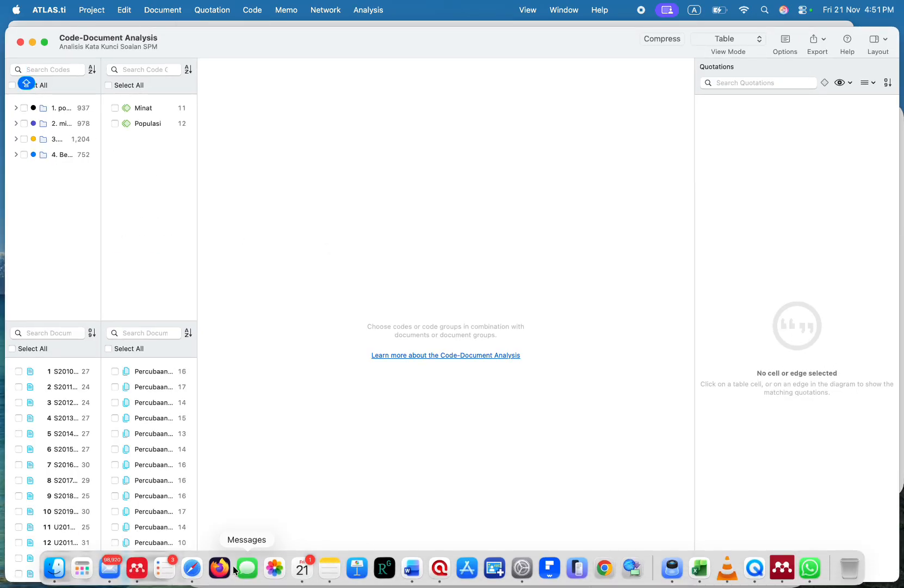
{"action": "left_click", "coordinate": [194, 569]}
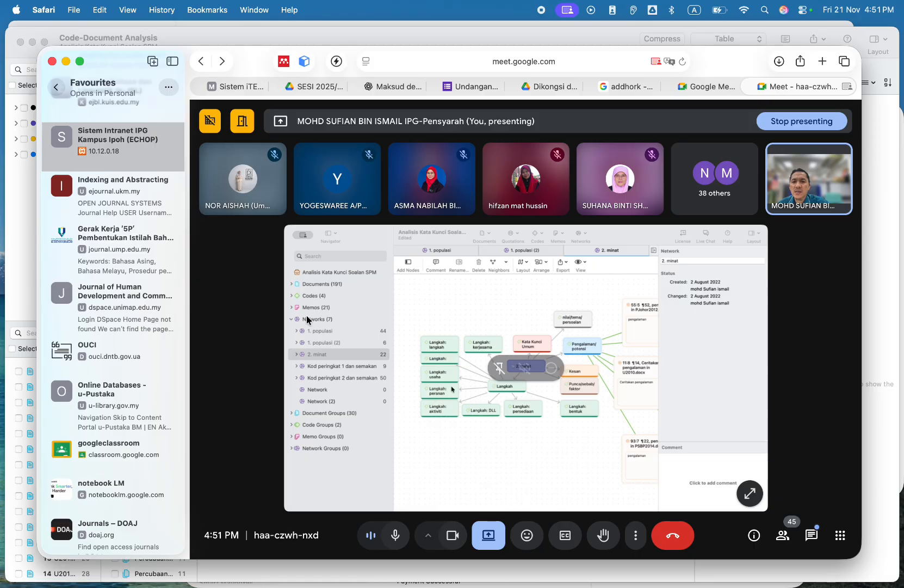
{"action": "left_click", "coordinate": [16, 259]}
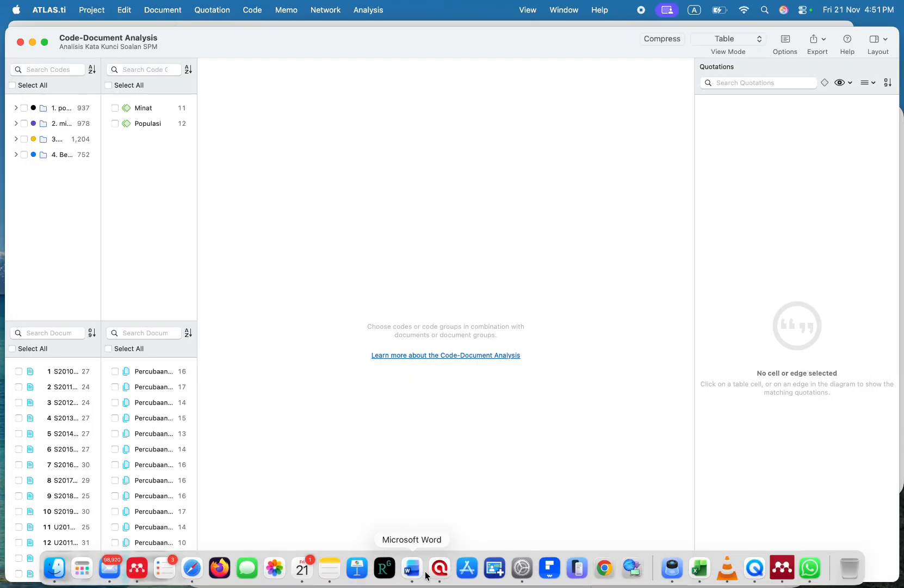
{"action": "left_click", "coordinate": [45, 43]}
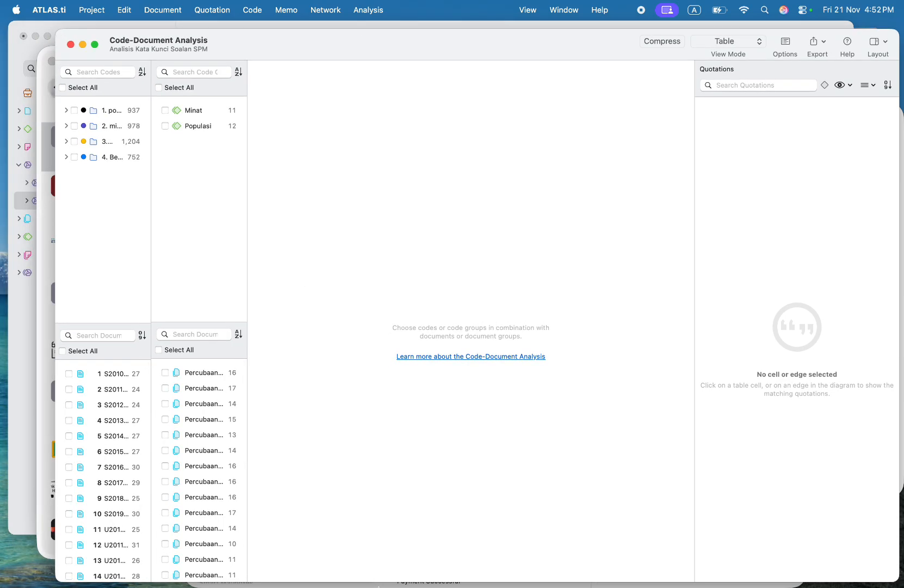
- Switch to Google Meet in Safari, open the in-call messages and stop sharing the current window
{"action": "mouse_move", "coordinate": [379, 585]}
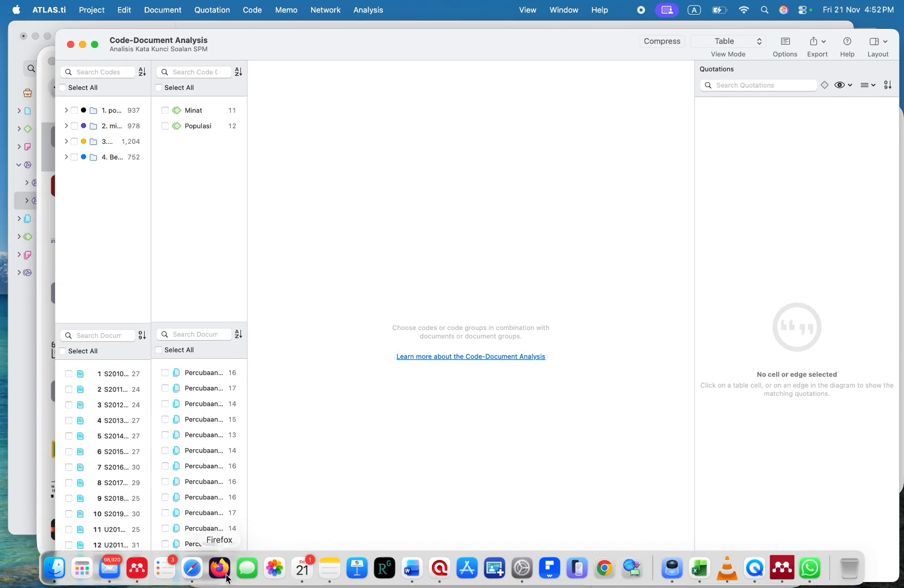
{"action": "left_click", "coordinate": [191, 567]}
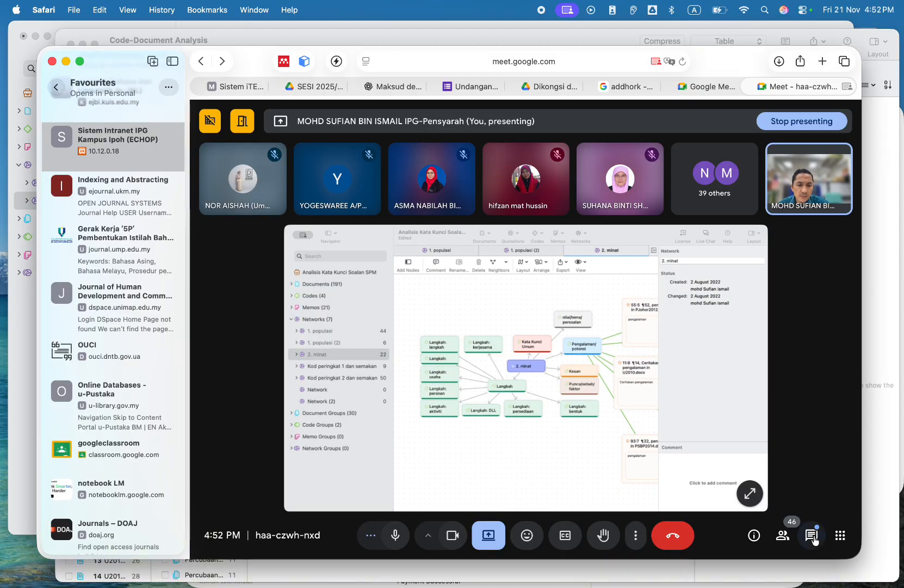
{"action": "left_click", "coordinate": [813, 536]}
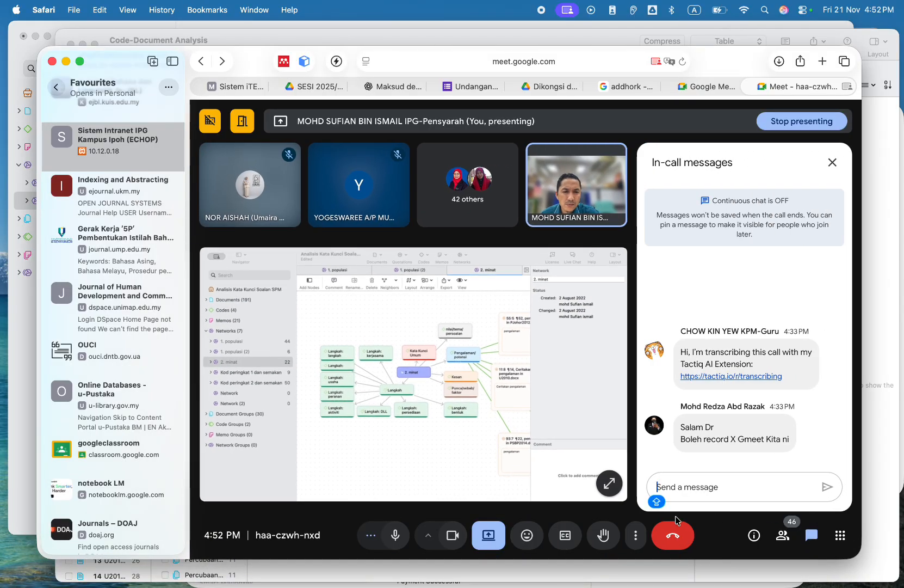
{"action": "left_click", "coordinate": [488, 535]}
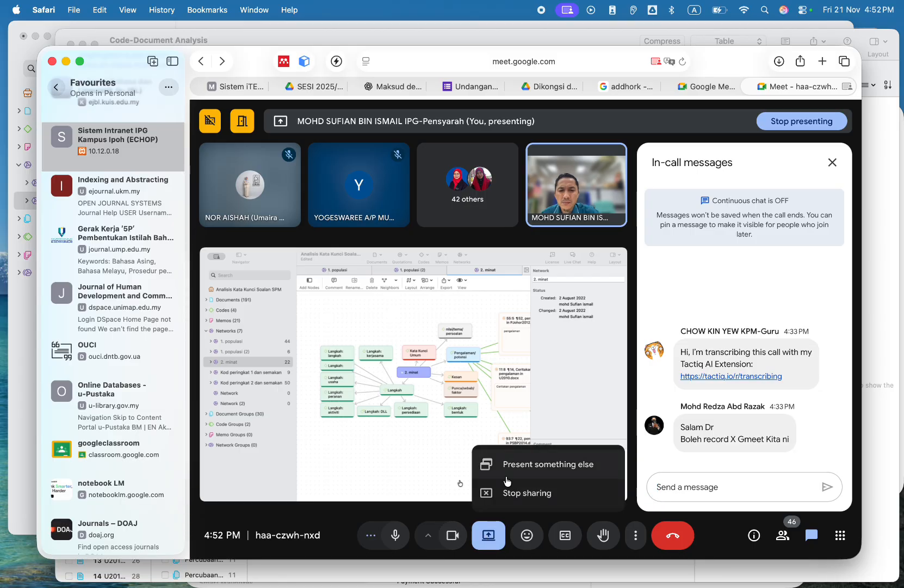
{"action": "left_click", "coordinate": [507, 492]}
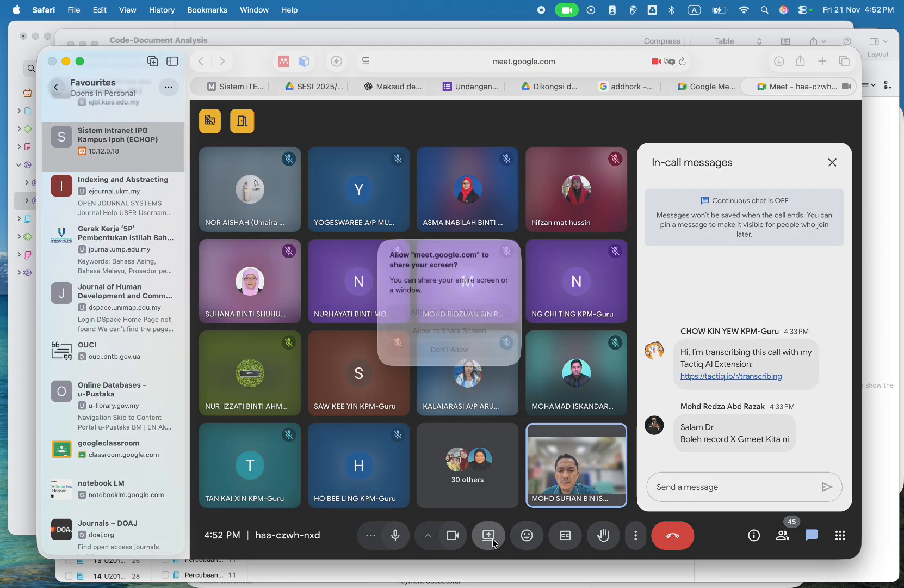
- Share the Code-Document Analysis window of ATLAS.ti in the meeting
{"action": "left_click", "coordinate": [446, 312]}
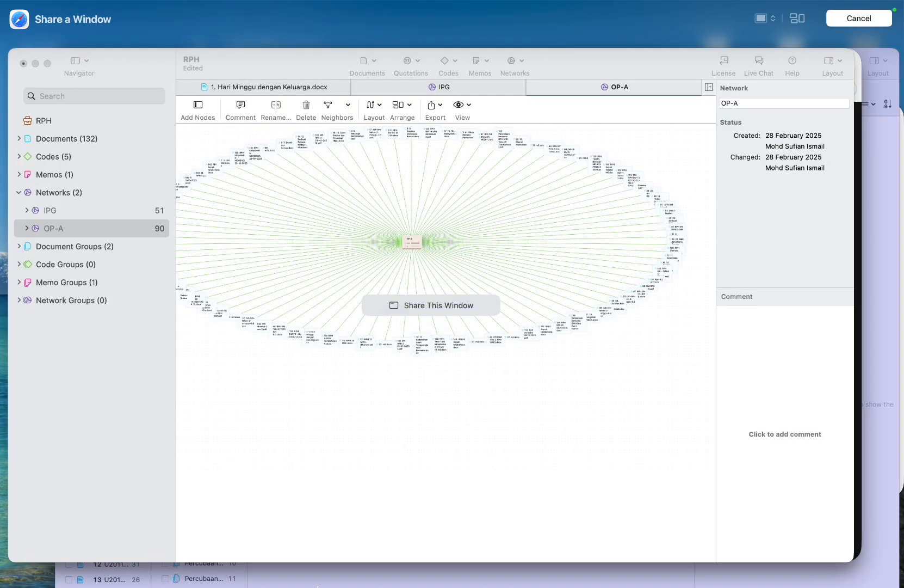
{"action": "mouse_move", "coordinate": [384, 578]}
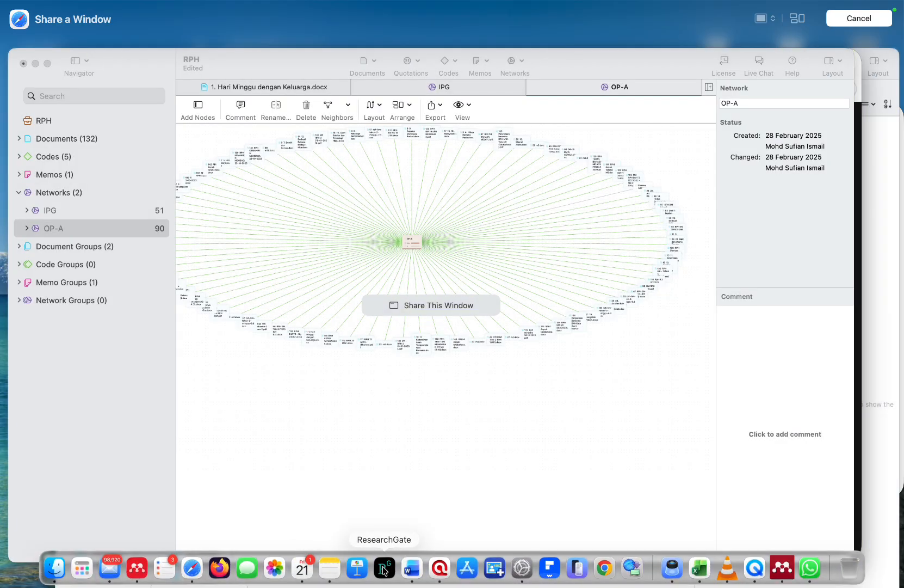
{"action": "right_click", "coordinate": [438, 577]}
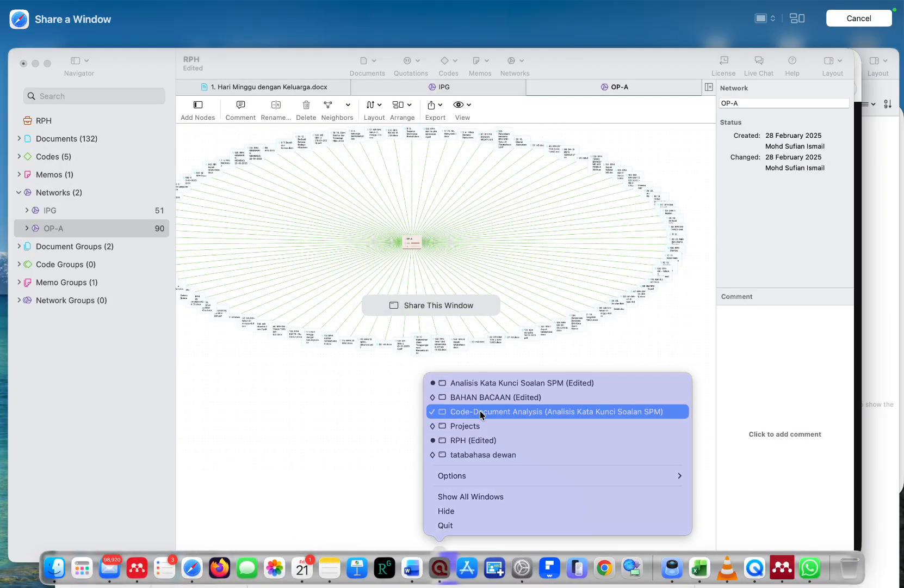
{"action": "left_click", "coordinate": [480, 411]}
{"action": "left_click", "coordinate": [474, 321]}
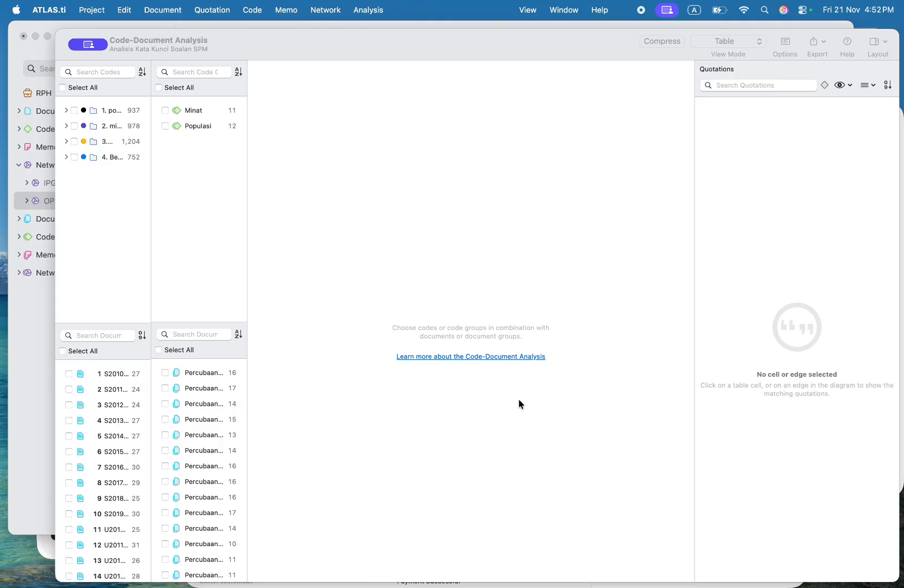
- Include all five codes of the 1. populasi folder, from Keluarga to Tidak dinyatakan populasi, in the analysis
{"action": "left_click", "coordinate": [66, 111]}
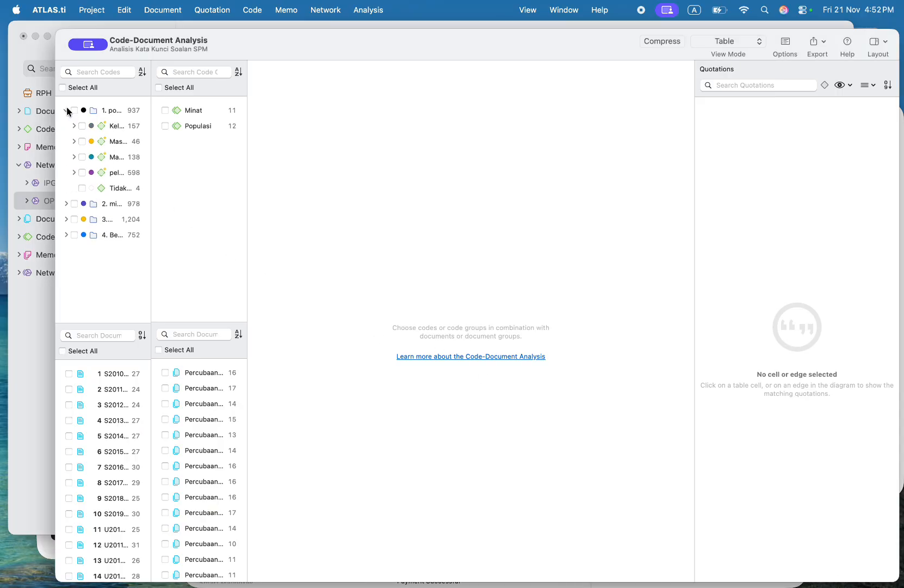
{"action": "left_click", "coordinate": [82, 172]}
{"action": "left_click", "coordinate": [82, 187]}
- Add documents 1 to 7, S2010 through S2016, to the code-document table
{"action": "left_click", "coordinate": [68, 373]}
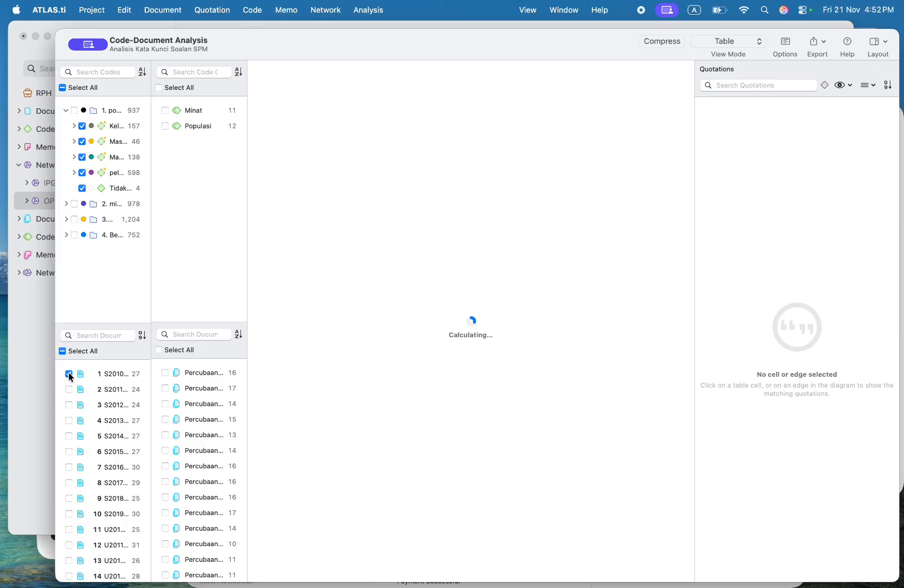
{"action": "left_click", "coordinate": [68, 389]}
{"action": "left_click", "coordinate": [69, 404]}
{"action": "left_click", "coordinate": [69, 420]}
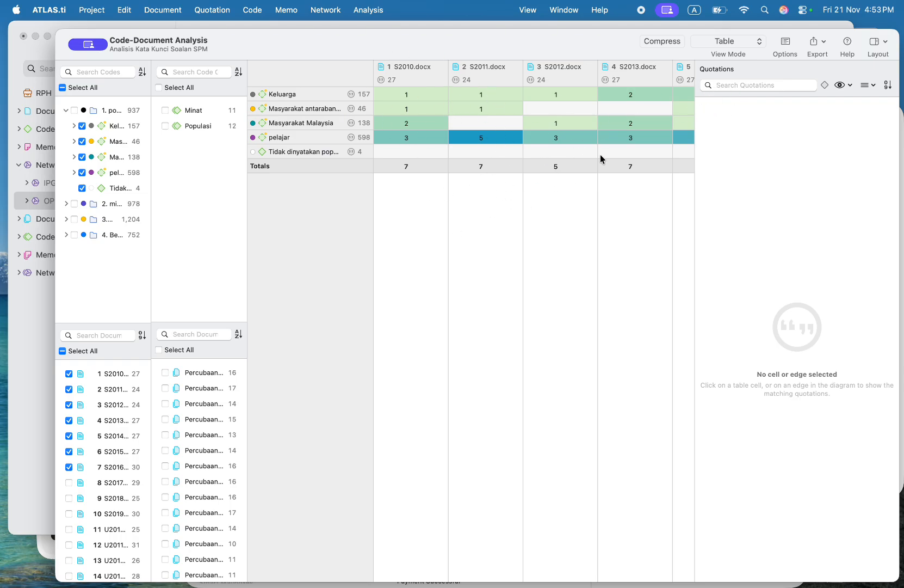
- Set the table orientation to codes in columns and try column-relative frequencies, turning them off again
{"action": "left_click", "coordinate": [757, 41]}
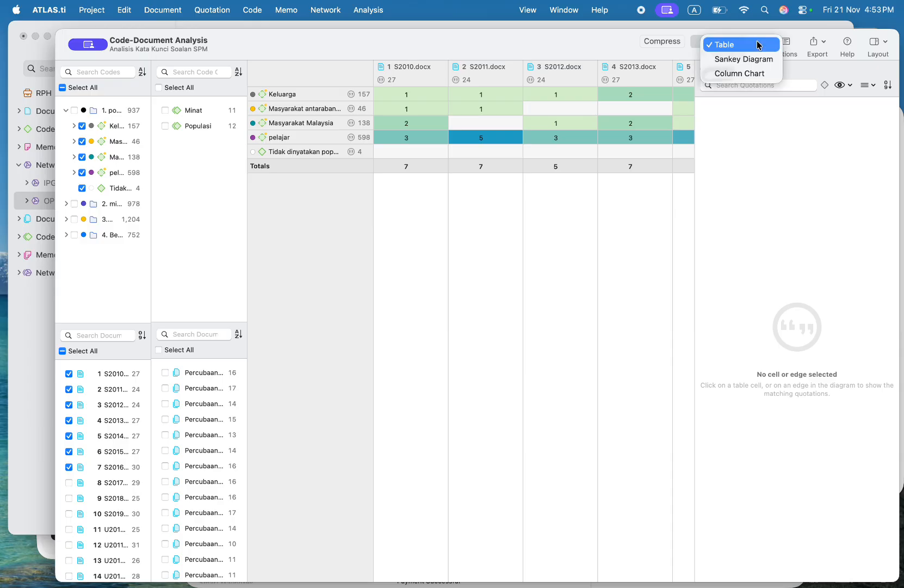
{"action": "left_click", "coordinate": [784, 44]}
{"action": "left_click", "coordinate": [781, 41]}
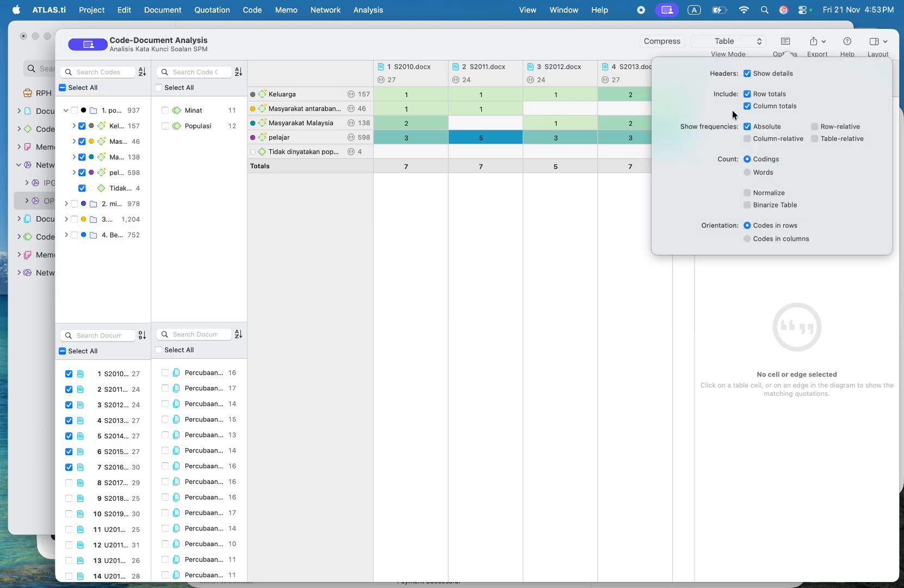
{"action": "left_click", "coordinate": [747, 237]}
{"action": "left_click", "coordinate": [748, 138]}
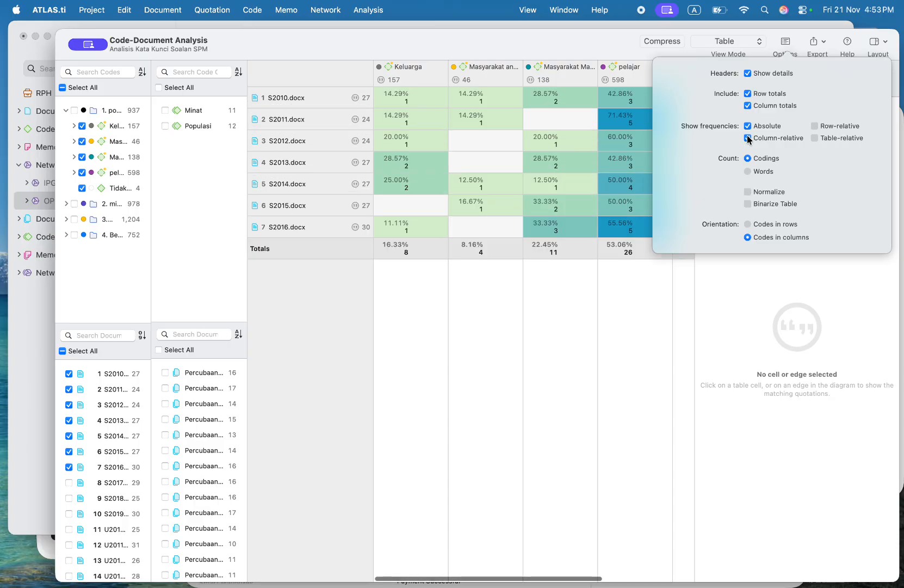
{"action": "left_click", "coordinate": [748, 139]}
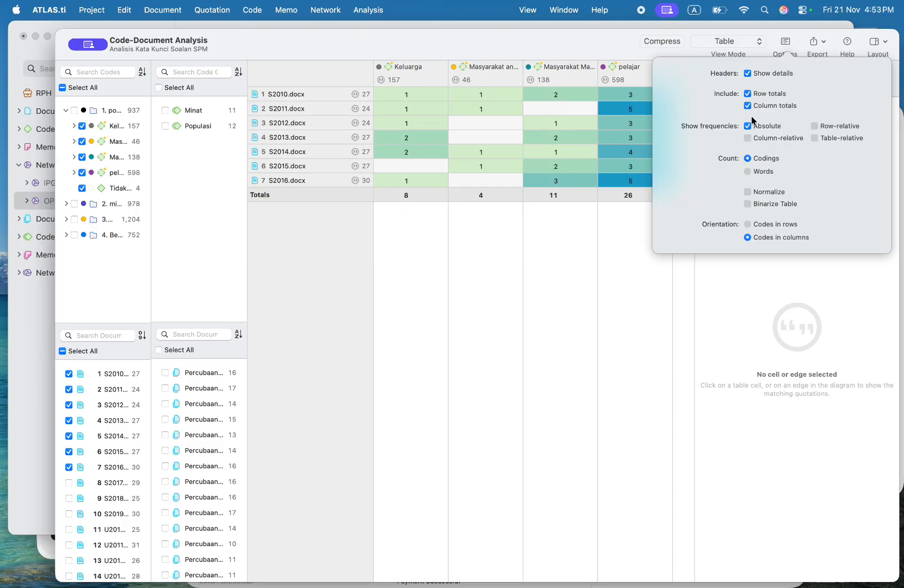
- Compare the table orientations by alternating between rows and columns, ending with codes in rows
{"action": "left_click", "coordinate": [748, 224]}
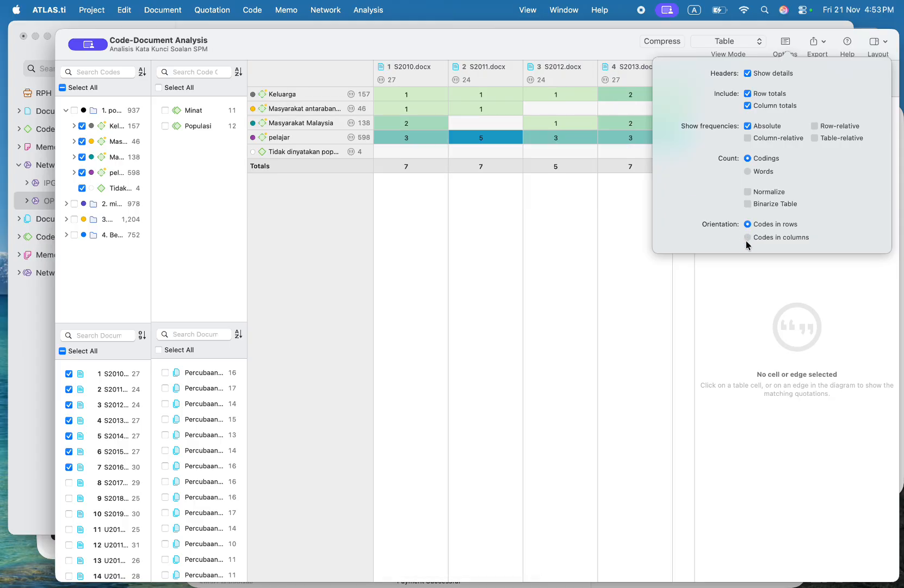
{"action": "left_click", "coordinate": [747, 237]}
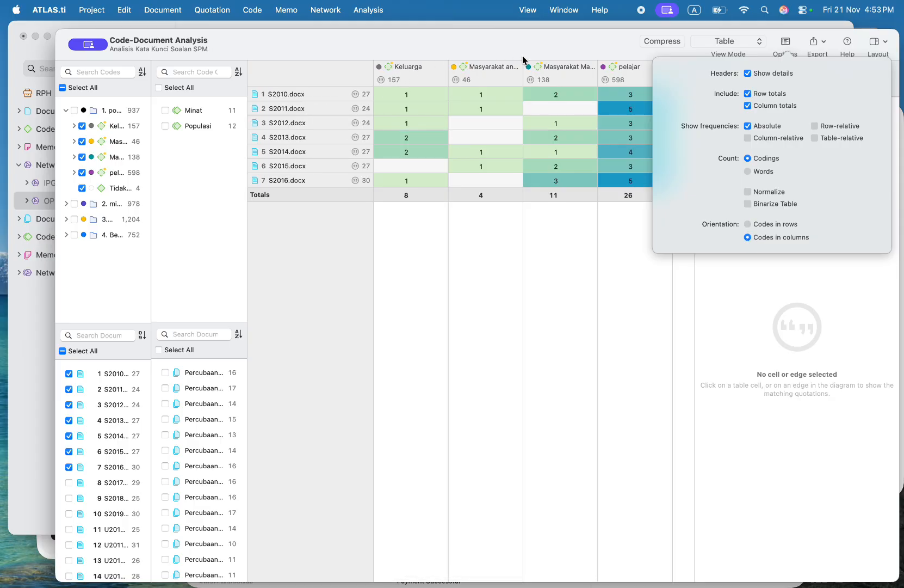
{"action": "left_click", "coordinate": [747, 223]}
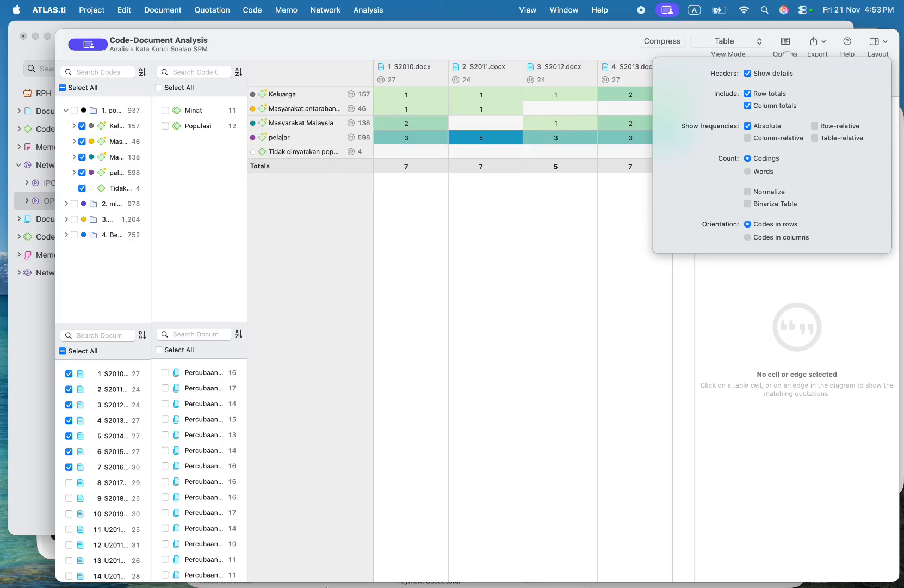
- Check the shared view in Google Meet, return to ATLAS.ti and try to show the code-document analysis as a Sankey Diagram
{"action": "left_click", "coordinate": [192, 568]}
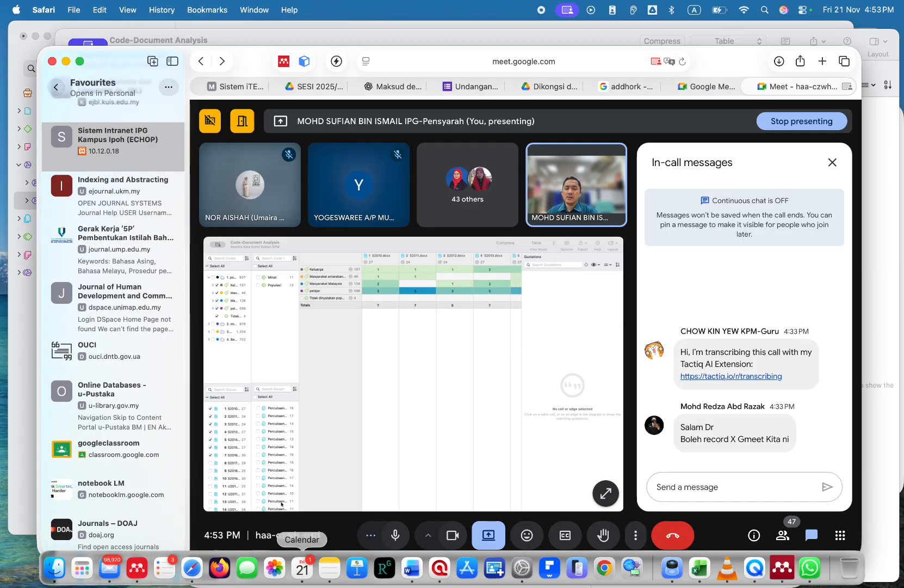
{"action": "left_click", "coordinate": [441, 568]}
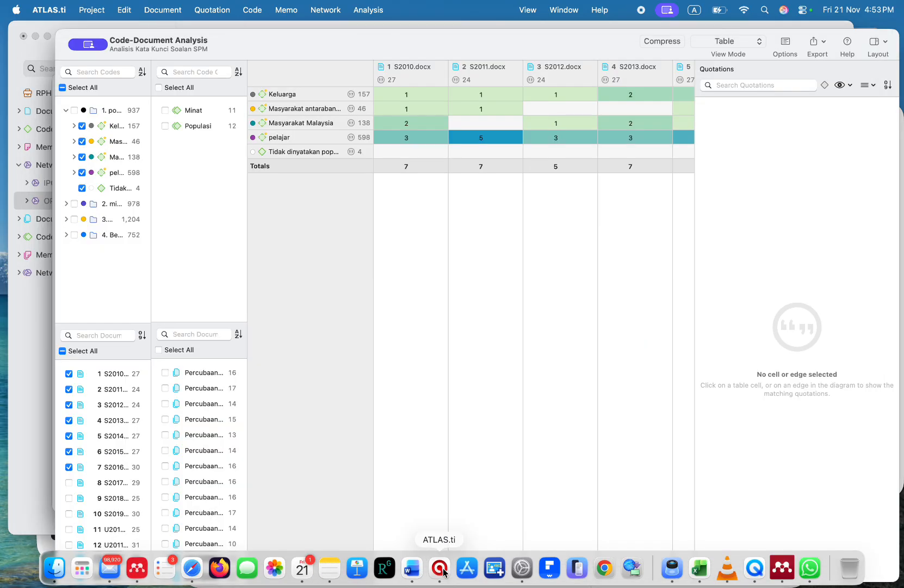
{"action": "left_click", "coordinate": [729, 41]}
{"action": "left_click", "coordinate": [721, 58]}
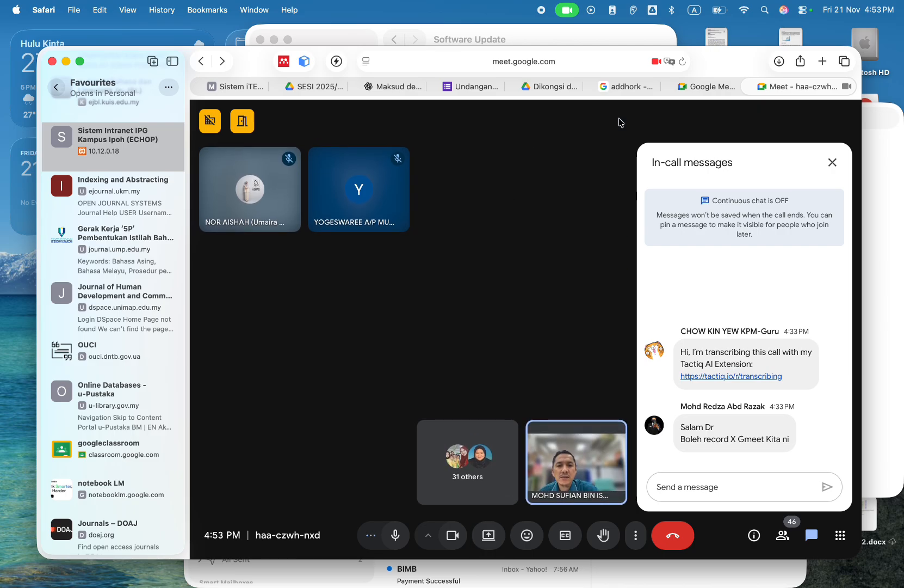
{"action": "left_click", "coordinate": [489, 535]}
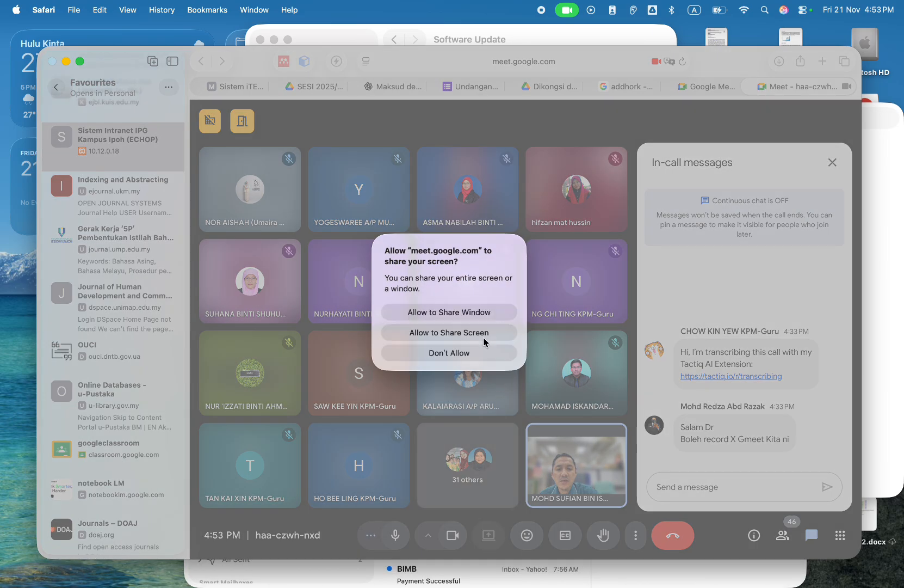
{"action": "left_click", "coordinate": [483, 312]}
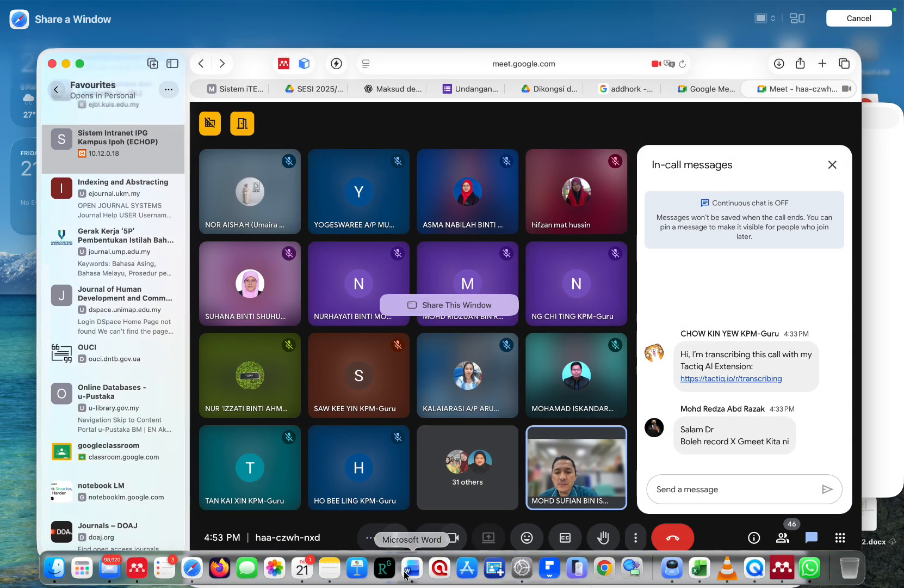
{"action": "right_click", "coordinate": [439, 568]}
{"action": "mouse_move", "coordinate": [465, 489]}
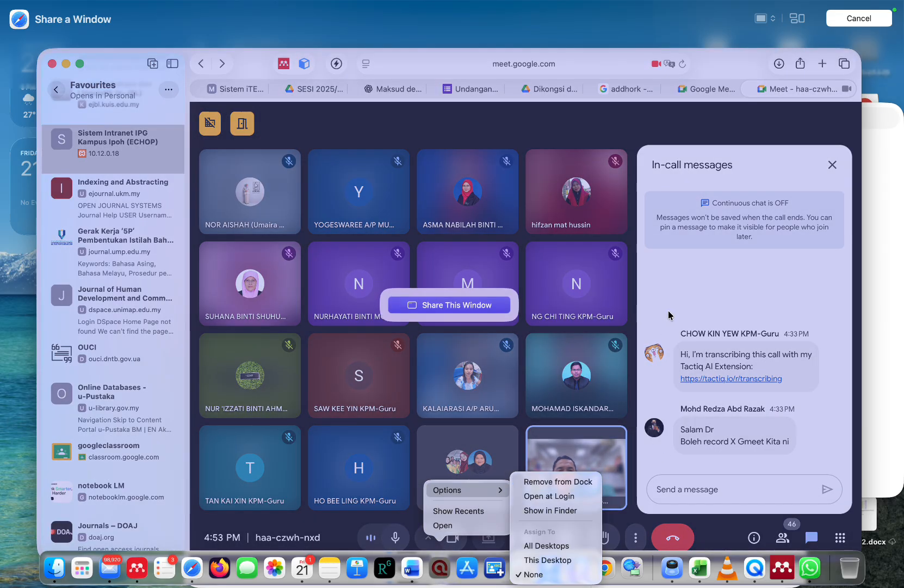
{"action": "left_click", "coordinate": [669, 313]}
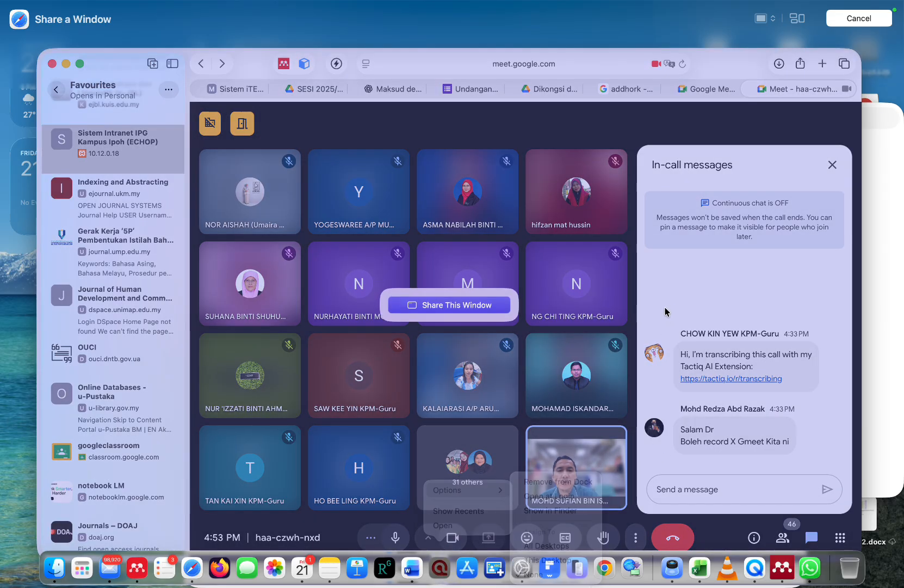
{"action": "left_click", "coordinate": [868, 19]}
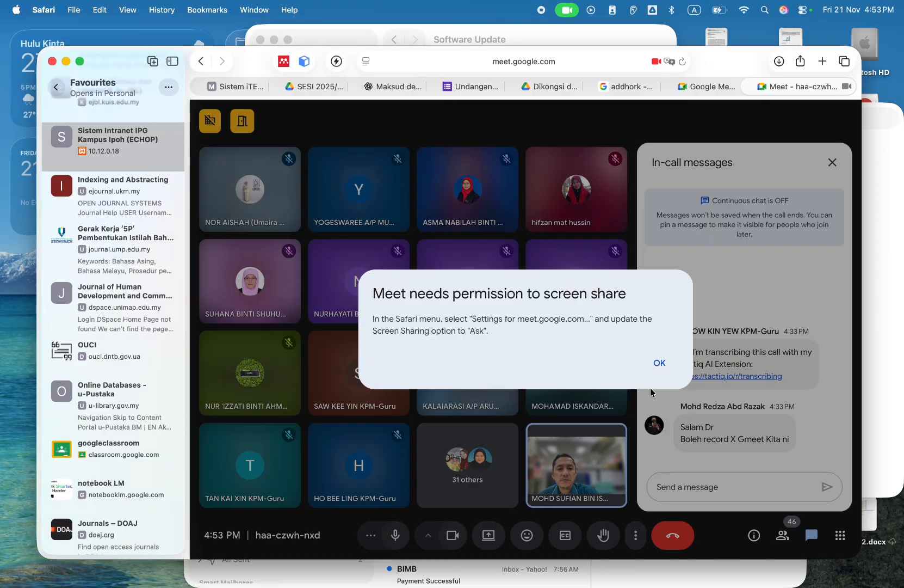
{"action": "left_click", "coordinate": [660, 363]}
- Relaunch ATLAS.ti and send the anonymous crash report
{"action": "left_click", "coordinate": [579, 42]}
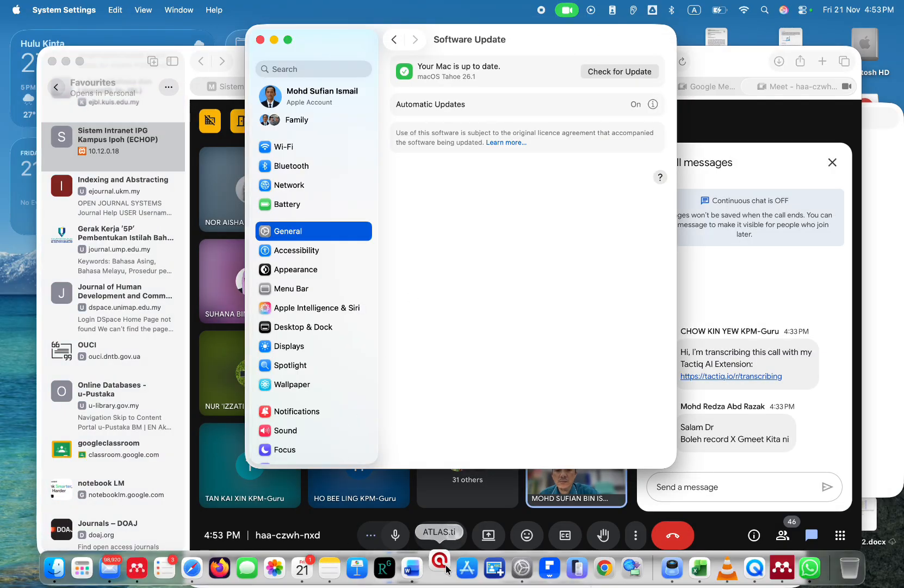
{"action": "left_click", "coordinate": [440, 567]}
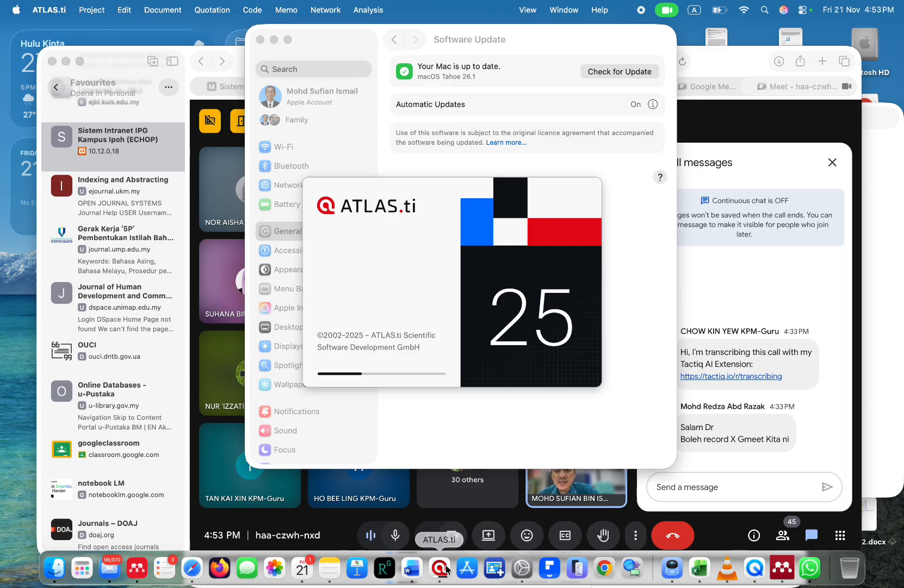
{"action": "key", "text": "Return"}
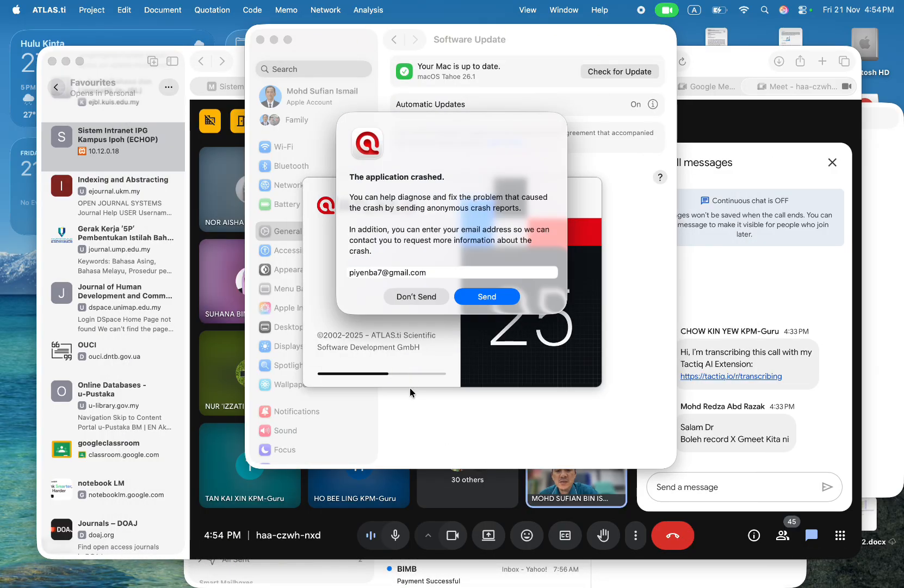
{"action": "left_click", "coordinate": [472, 299]}
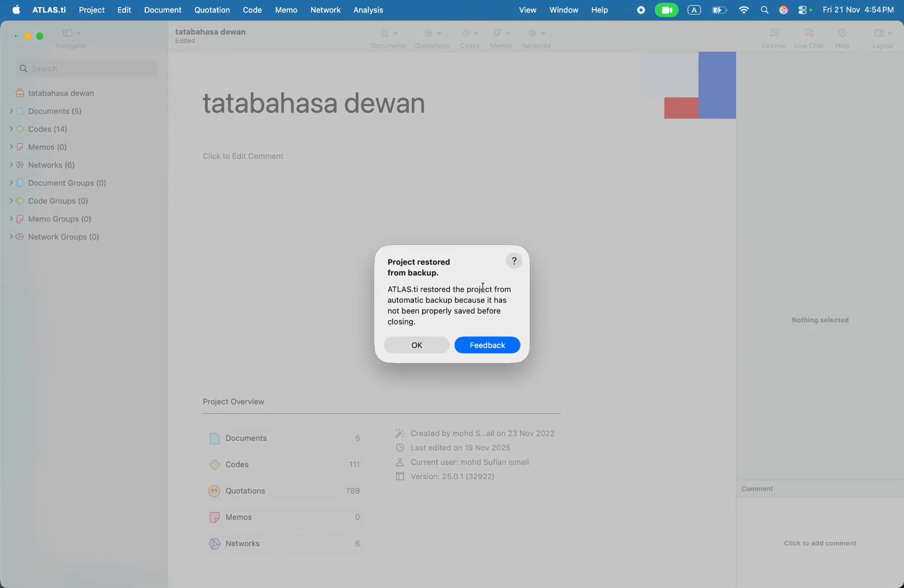
- Acknowledge the backup restore notices for the tatabahasa dewan, BAHAN BACAAN, RPH and Analisis Kata Kunci Soalan SPM projects
{"action": "left_click", "coordinate": [424, 346]}
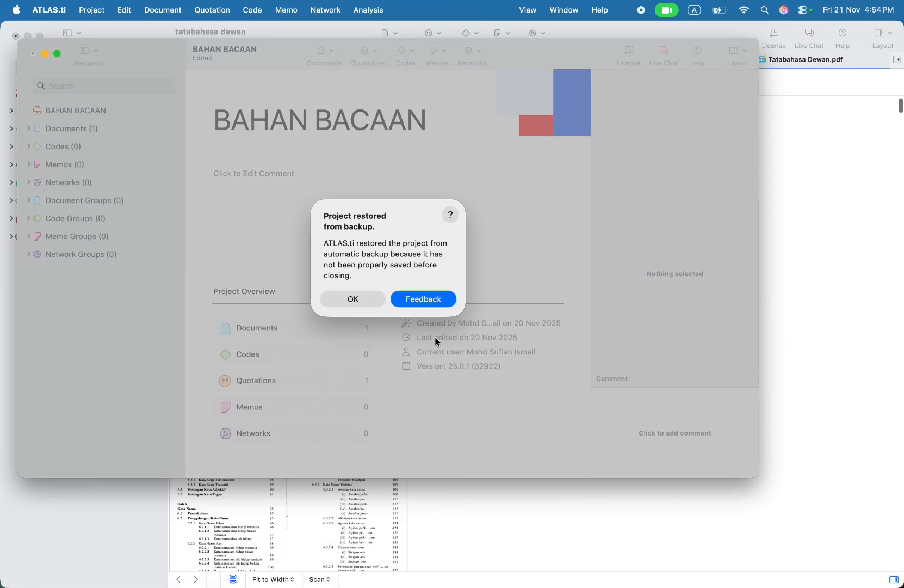
{"action": "left_click", "coordinate": [352, 297]}
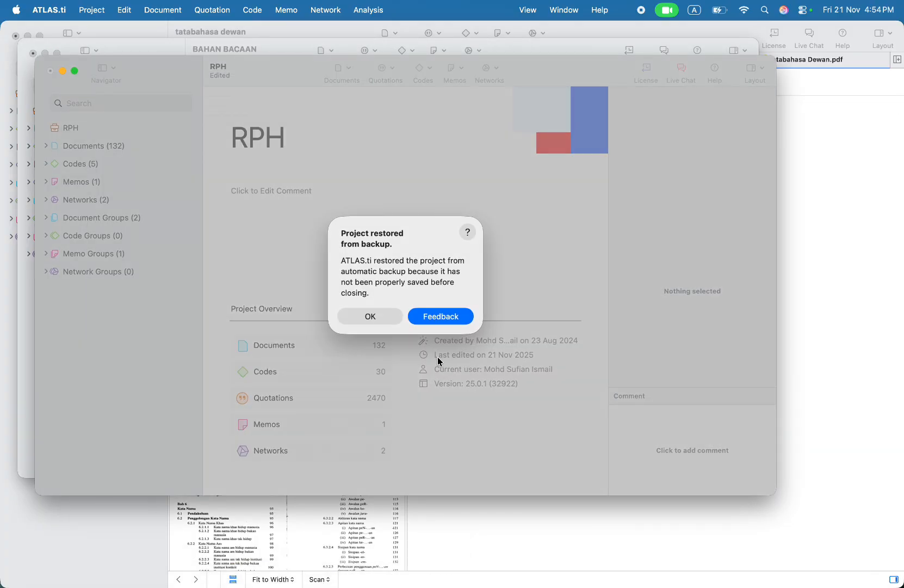
{"action": "left_click", "coordinate": [375, 319]}
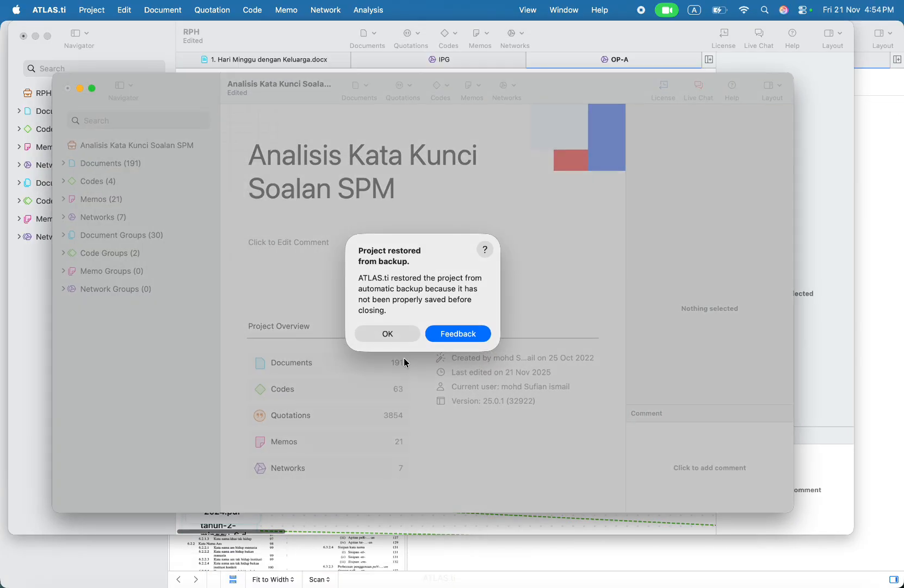
{"action": "left_click", "coordinate": [395, 331]}
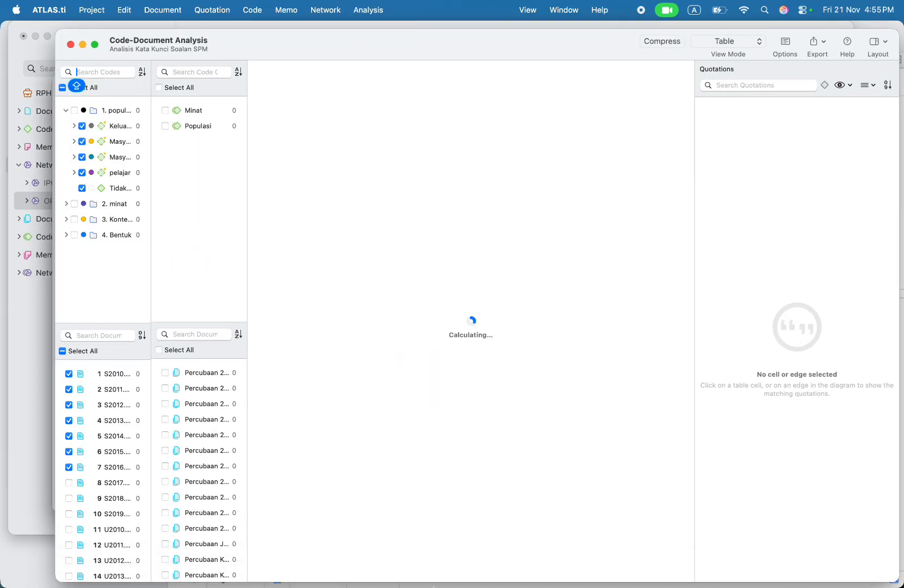
- Switch to Google Meet in Safari and share the Analisis Kata Kunci Soalan SPM project window, showing its 2. minat network
{"action": "left_click", "coordinate": [193, 569]}
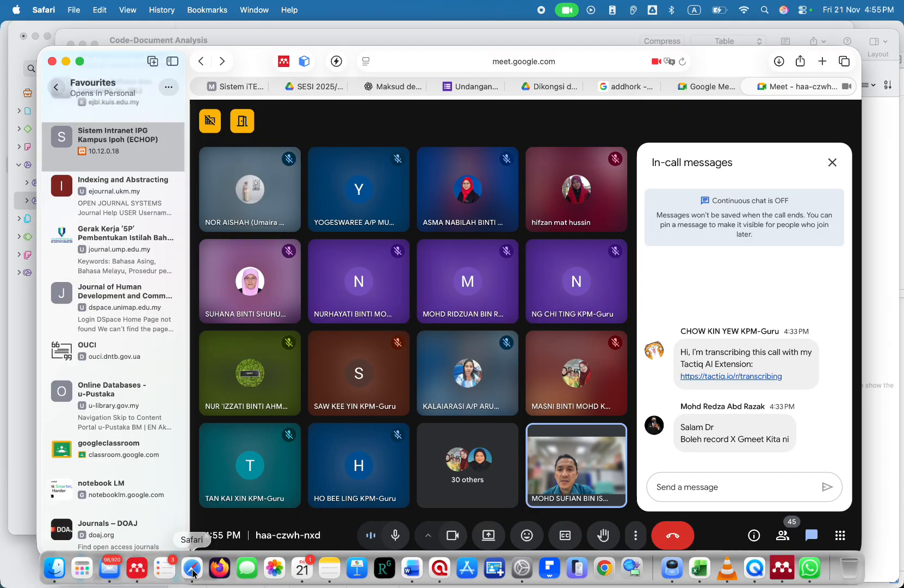
{"action": "left_click", "coordinate": [489, 535]}
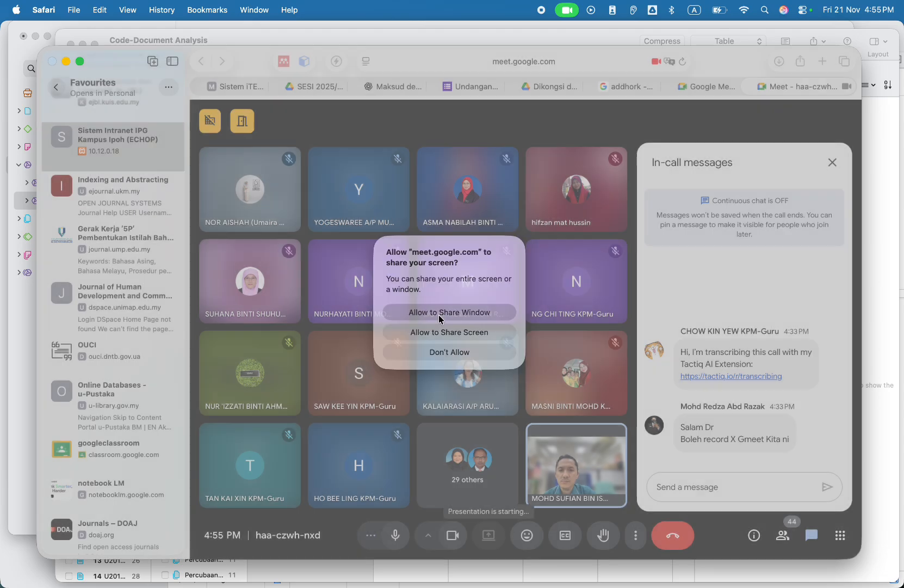
{"action": "left_click", "coordinate": [441, 312]}
{"action": "mouse_move", "coordinate": [363, 302]}
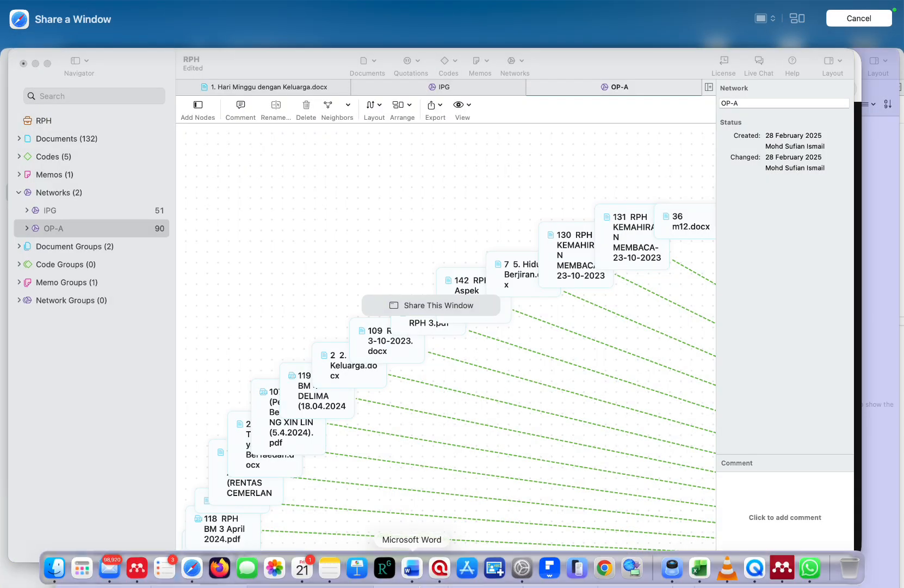
{"action": "right_click", "coordinate": [440, 567]}
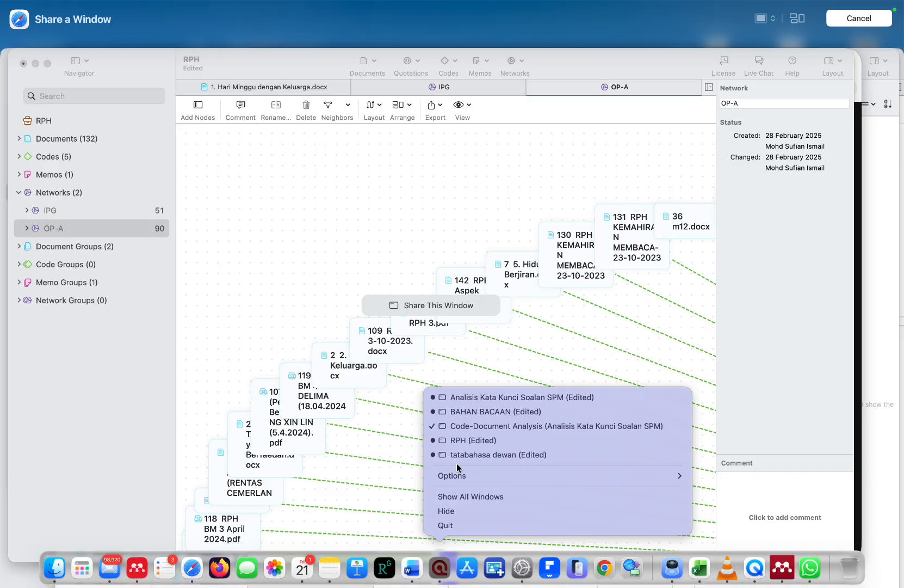
{"action": "left_click", "coordinate": [475, 398]}
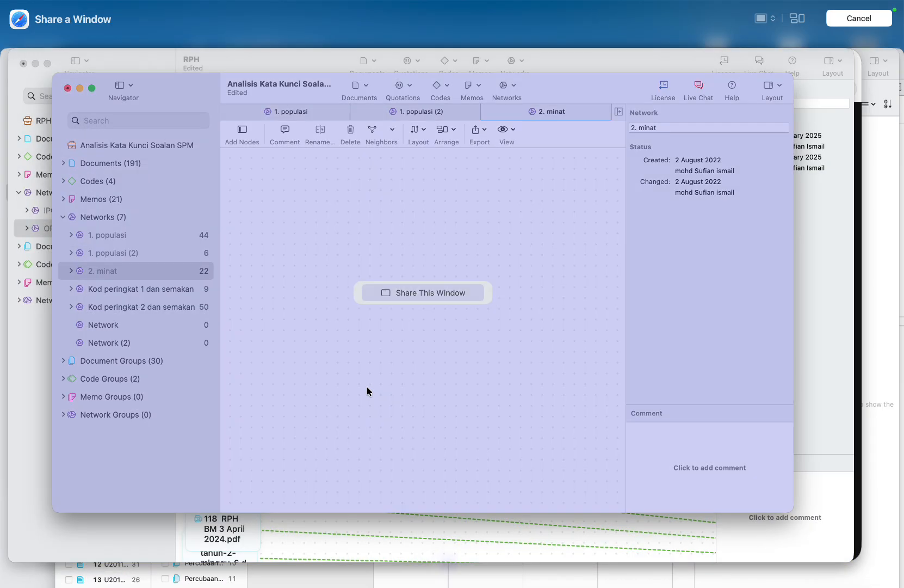
{"action": "left_click", "coordinate": [384, 287]}
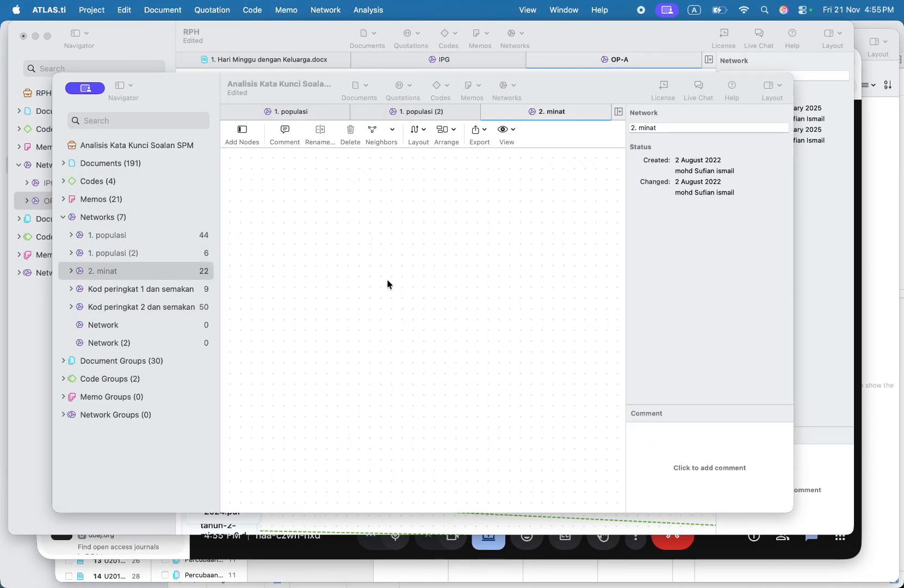
{"action": "scroll", "coordinate": [357, 270], "scroll_direction": "right", "scroll_amount": 2}
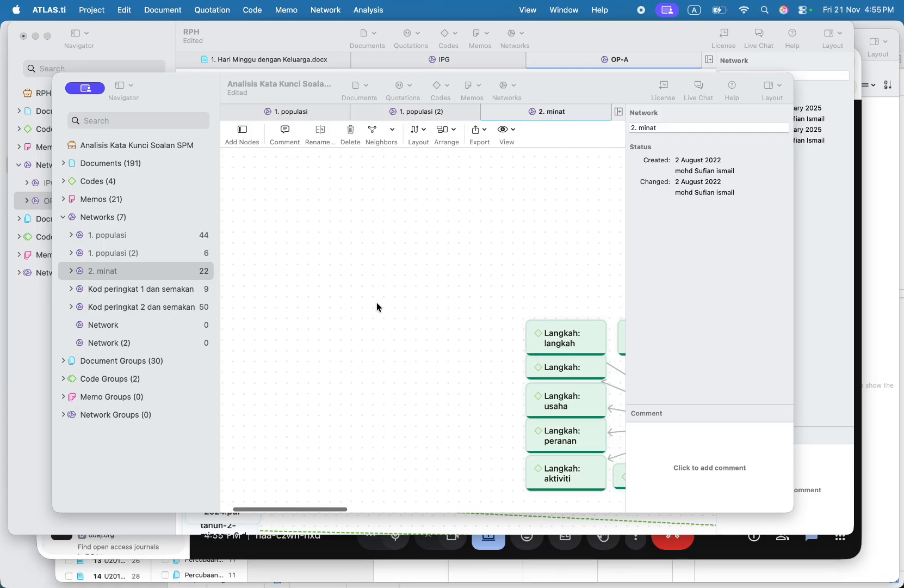
- Return to Google Meet and stop presenting the Analisis Kata Kunci Soalan SPM project window
{"action": "left_click", "coordinate": [322, 554]}
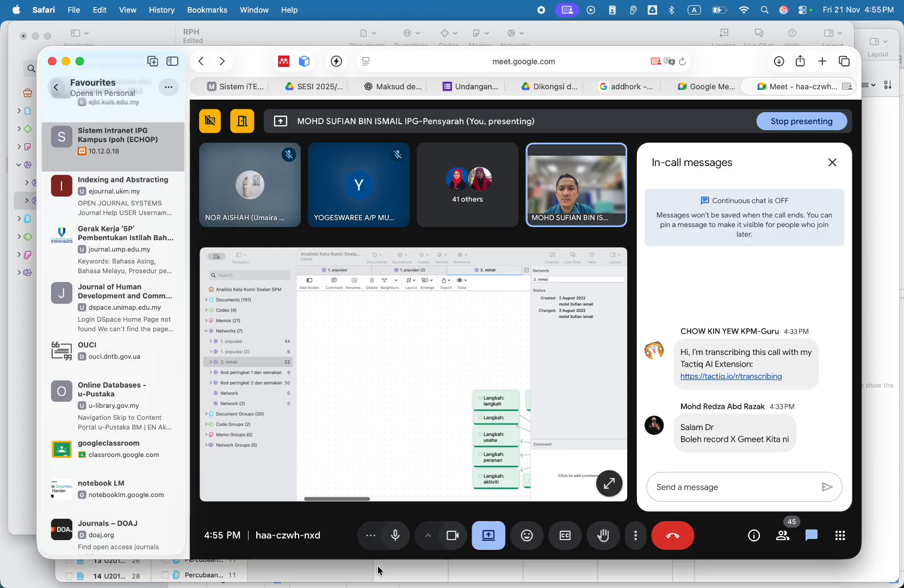
{"action": "left_click", "coordinate": [489, 535]}
{"action": "left_click", "coordinate": [517, 492]}
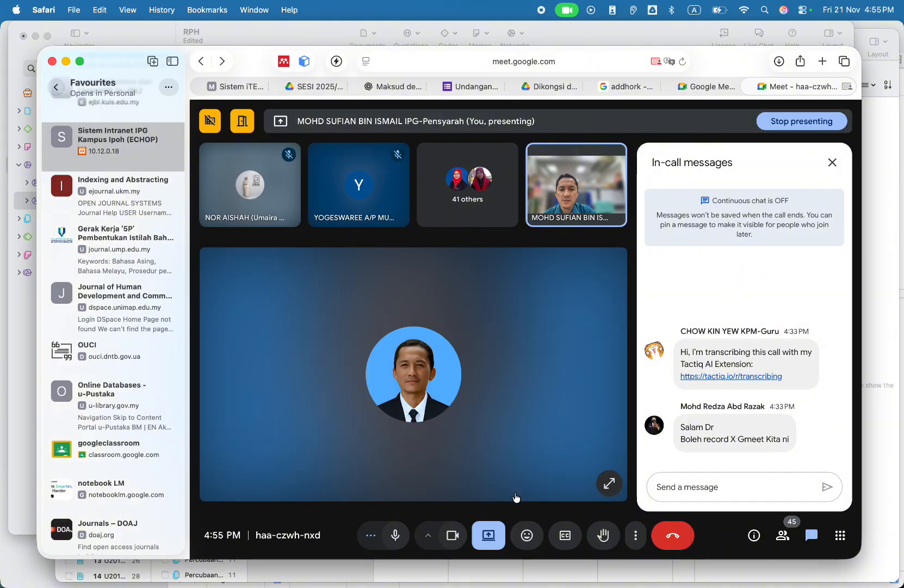
- Share the Code-Document Analysis window of the Analisis Kata Kunci Soalan SPM project in the Google Meet call
{"action": "left_click", "coordinate": [489, 535]}
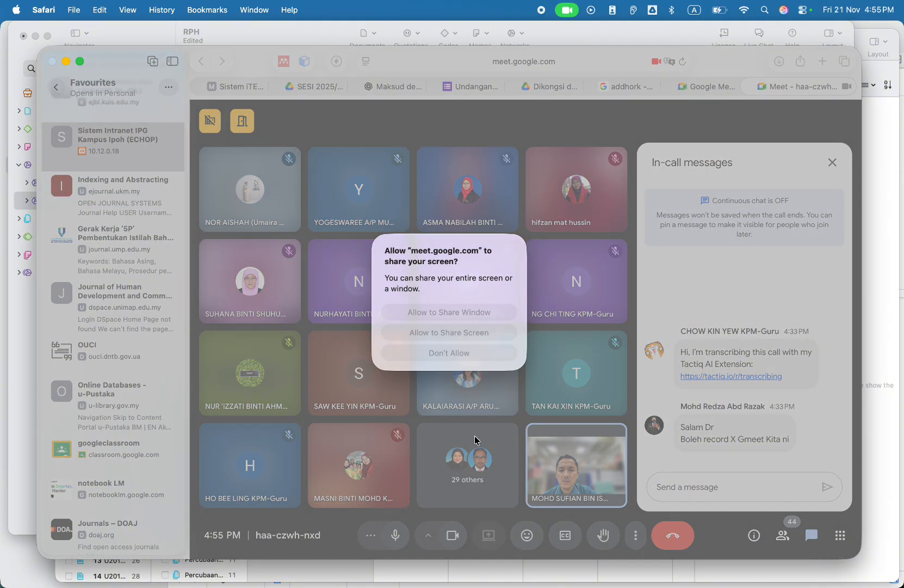
{"action": "left_click", "coordinate": [472, 313]}
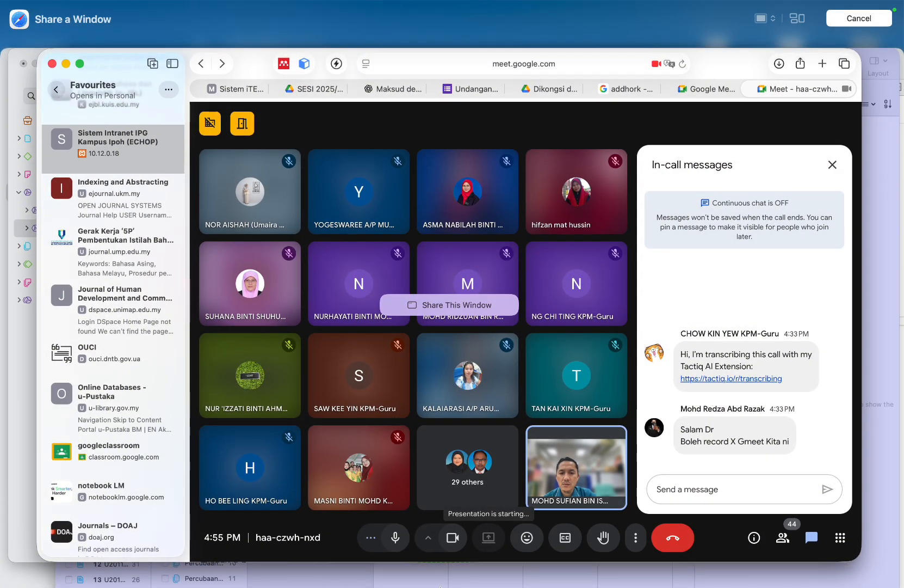
{"action": "right_click", "coordinate": [440, 567]}
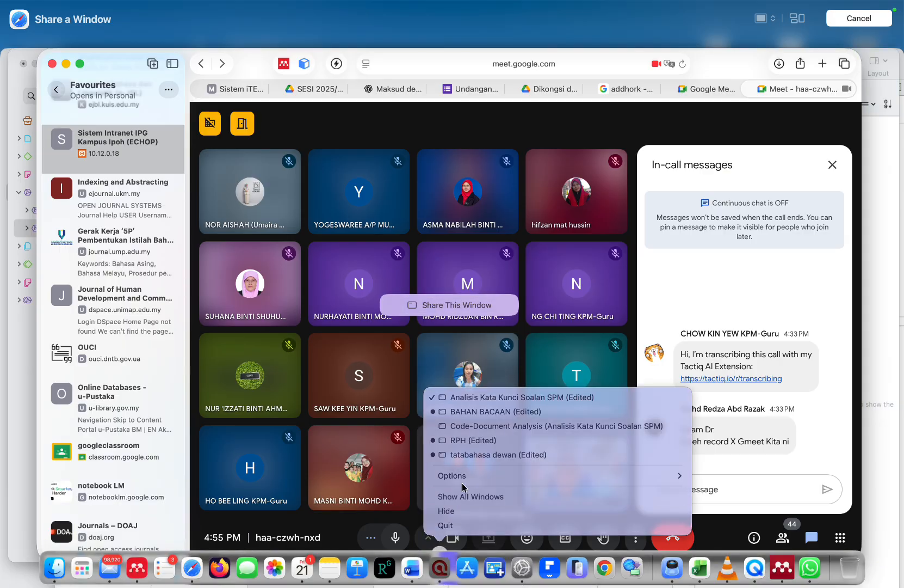
{"action": "left_click", "coordinate": [469, 427]}
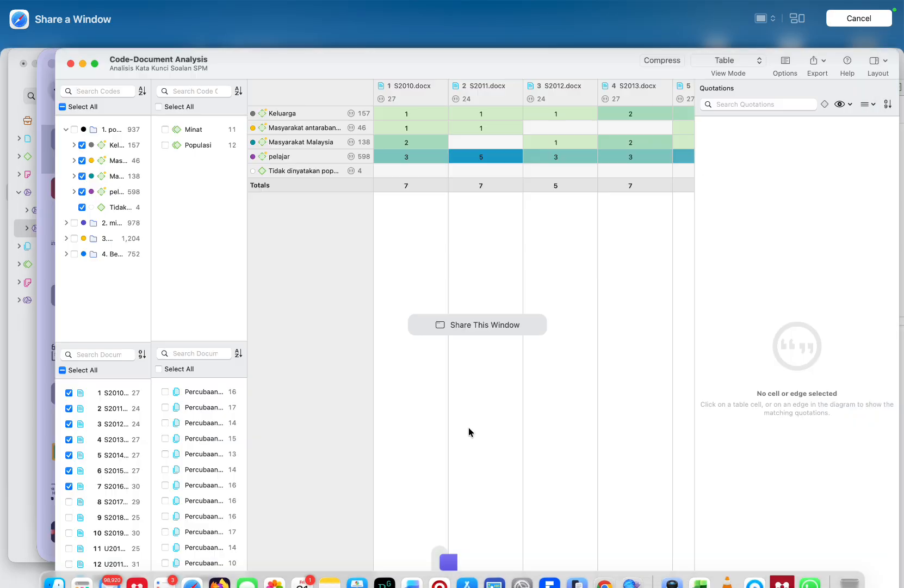
{"action": "left_click", "coordinate": [466, 321]}
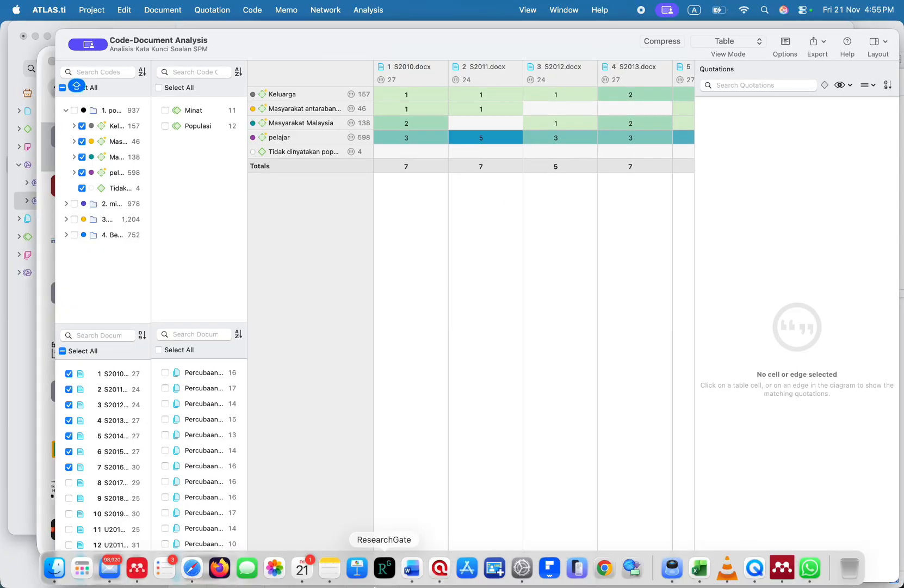
- Check the shared window in Google Meet, return to ATLAS.ti and try to switch the Code-Document Analysis view to Sankey Diagram
{"action": "left_click", "coordinate": [192, 568]}
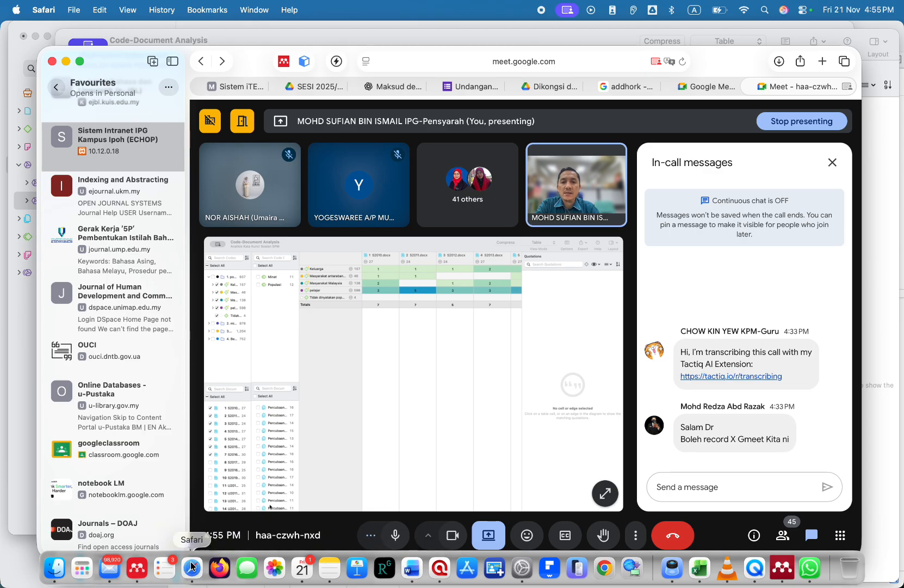
{"action": "left_click", "coordinate": [494, 568]}
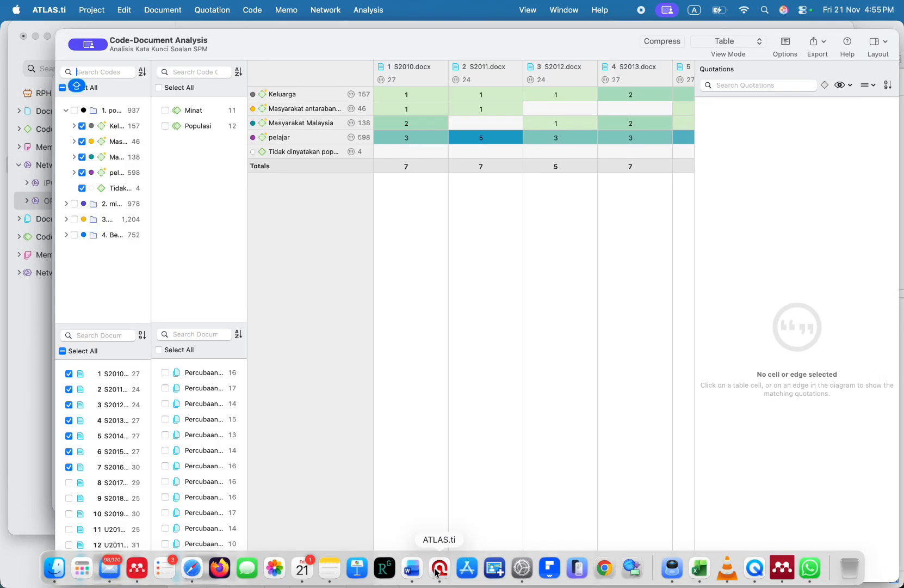
{"action": "left_click", "coordinate": [737, 38]}
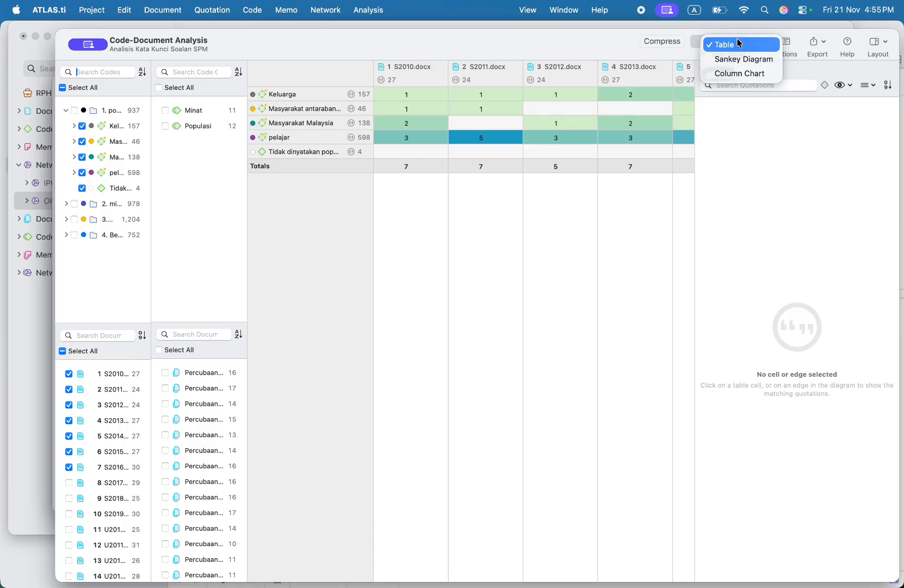
{"action": "left_click", "coordinate": [725, 60]}
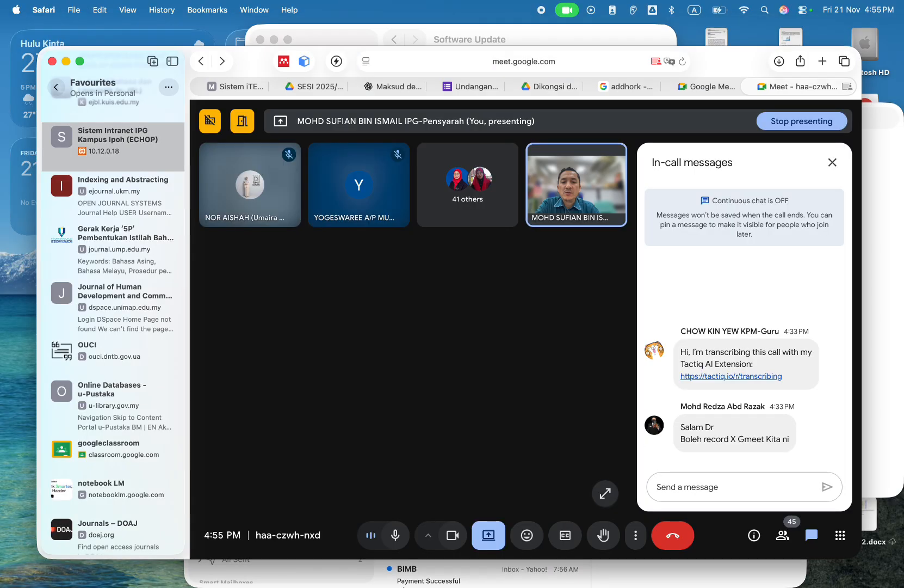
- Switch to Finder, open 0113 JSSH-8791-2022.pdf from Downloads and go to the article's English abstract
{"action": "mouse_move", "coordinate": [412, 585]}
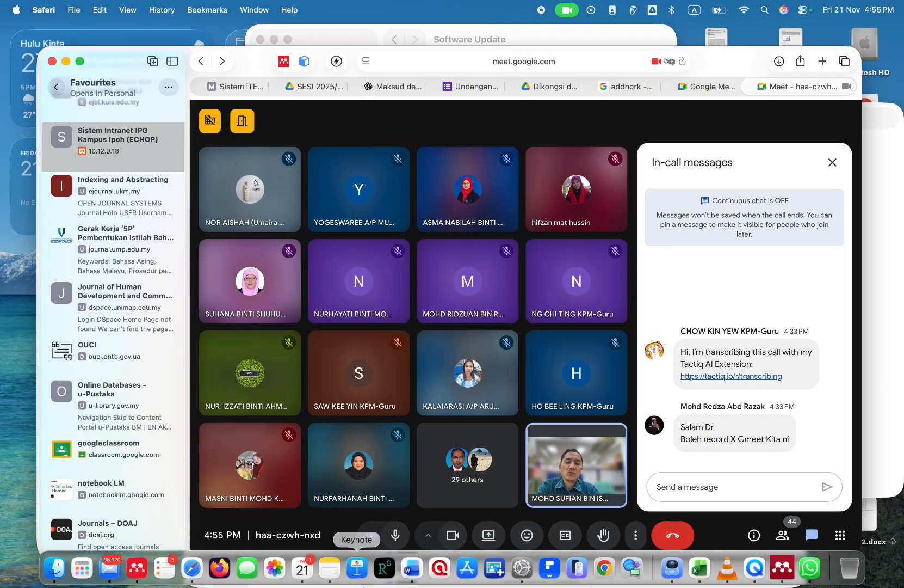
{"action": "left_click", "coordinate": [54, 568]}
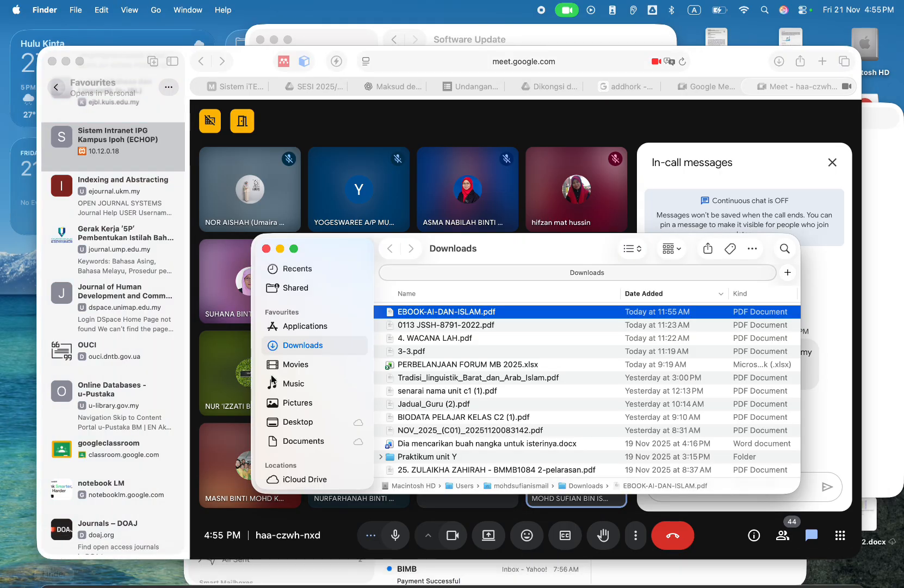
{"action": "left_click", "coordinate": [630, 531]}
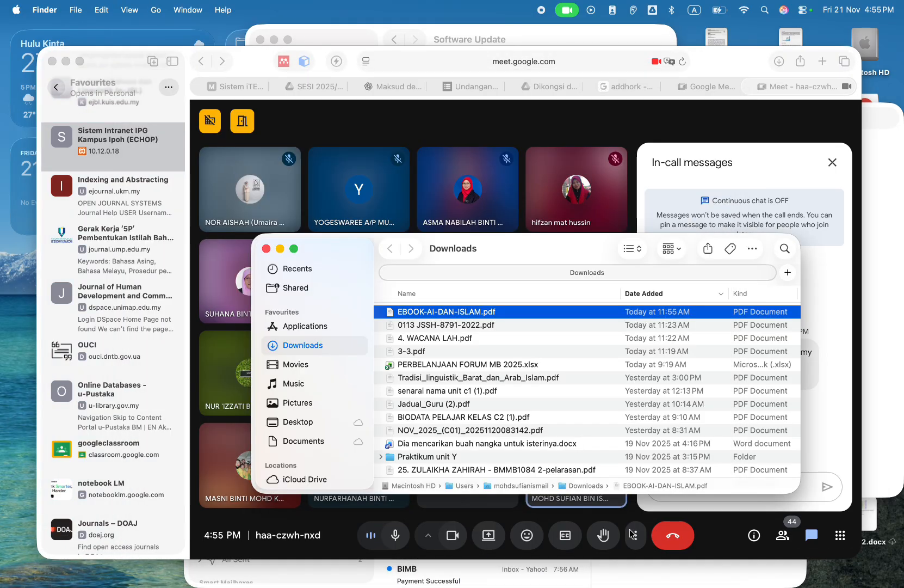
{"action": "left_click_drag", "start_coordinate": [470, 245], "coordinate": [471, 188]}
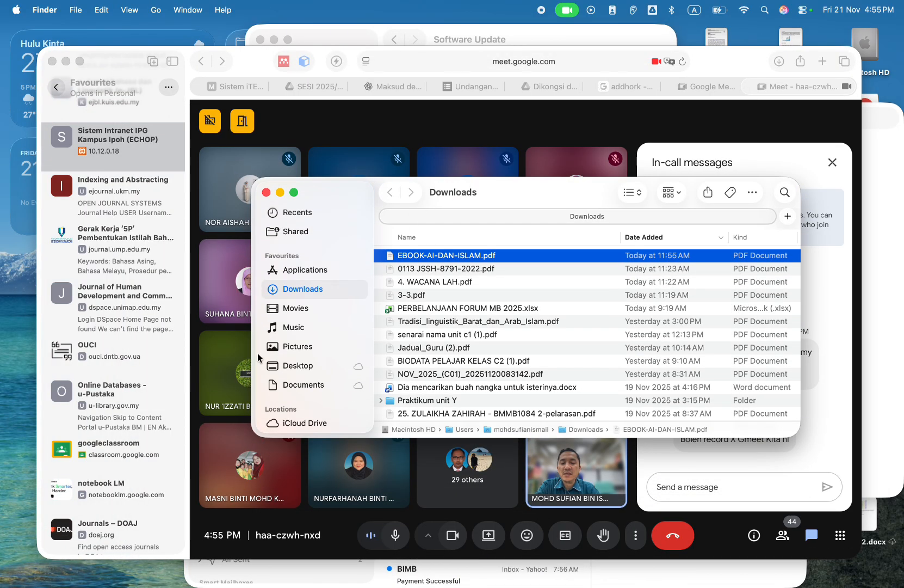
{"action": "double_click", "coordinate": [418, 268]}
{"action": "scroll", "coordinate": [338, 268], "scroll_direction": "down", "scroll_amount": 20}
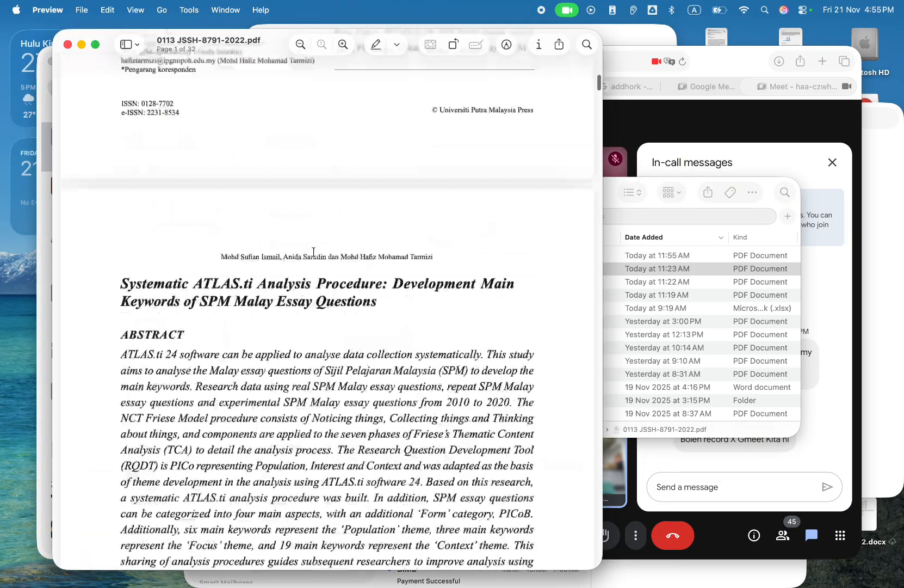
- Skim 0113 JSSH-8791-2022.pdf, and open 4. WACANA LAH.pdf from the Downloads folder to look through its ATLAS.ti figures
{"action": "scroll", "coordinate": [313, 252], "scroll_direction": "down", "scroll_amount": 20}
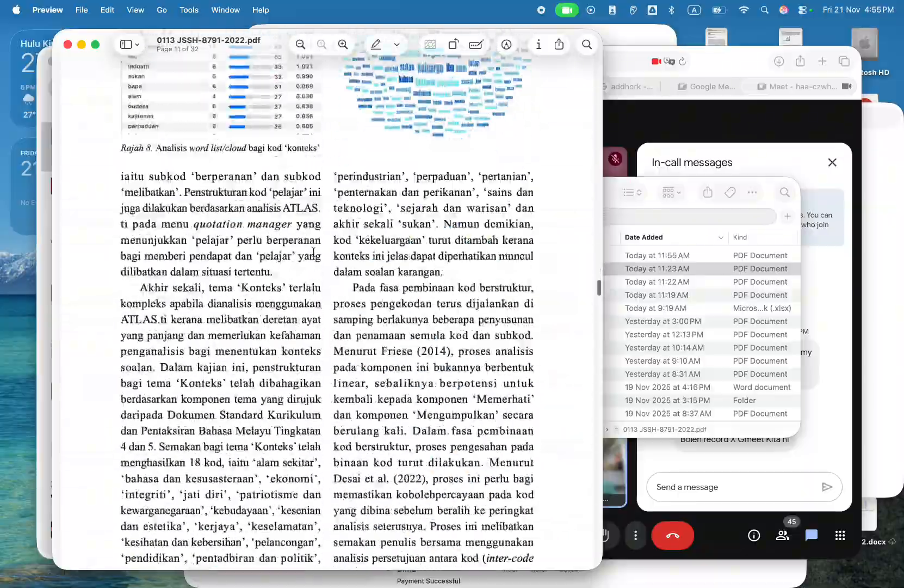
{"action": "scroll", "coordinate": [313, 252], "scroll_direction": "down", "scroll_amount": 10}
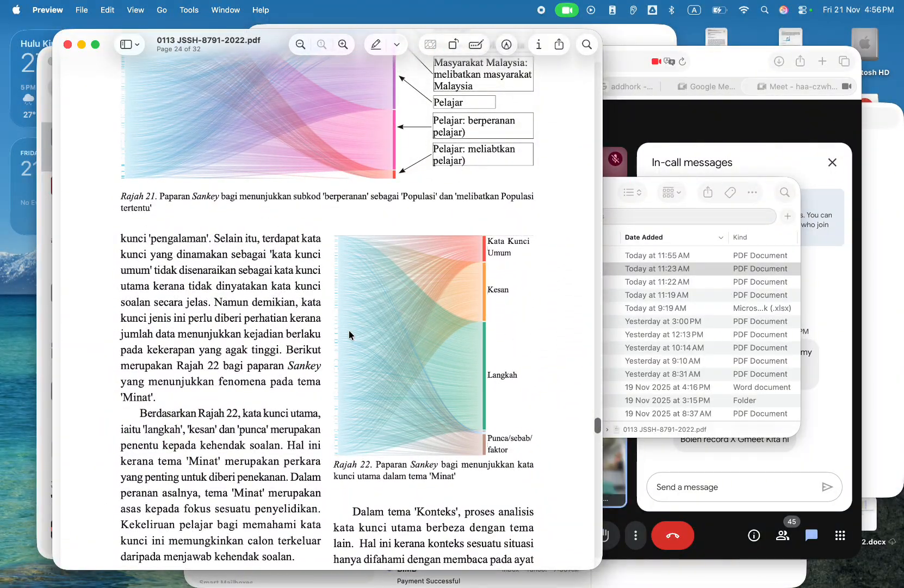
{"action": "left_click", "coordinate": [54, 570]}
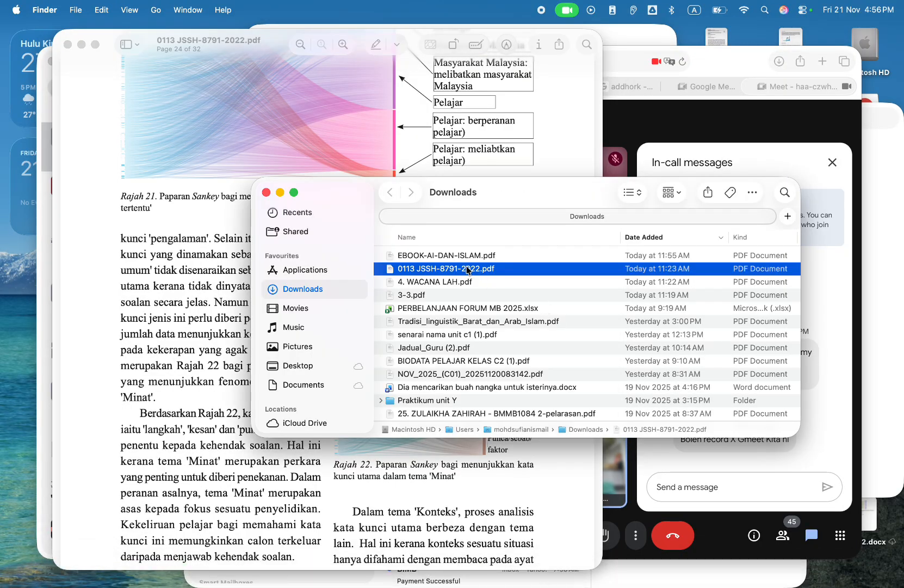
{"action": "double_click", "coordinate": [423, 282]}
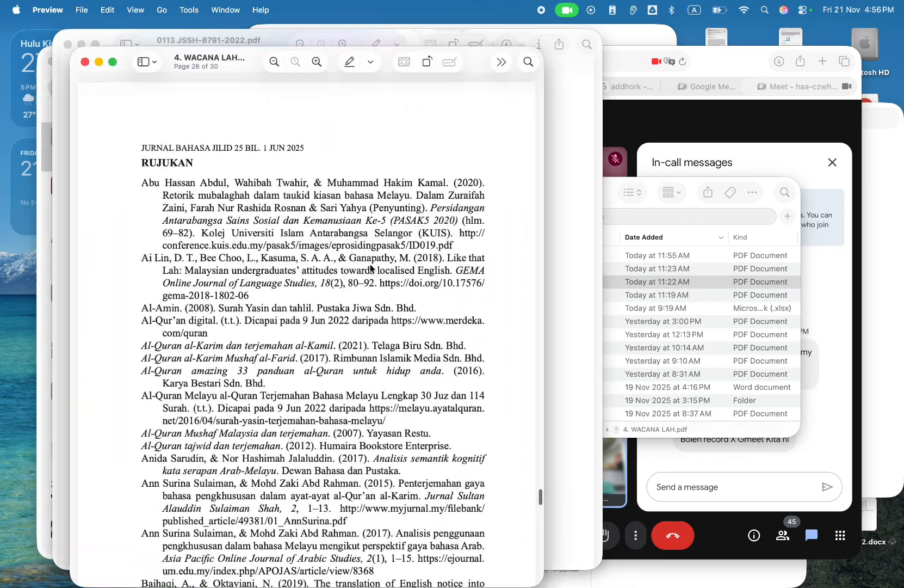
{"action": "scroll", "coordinate": [363, 261], "scroll_direction": "down", "scroll_amount": 10}
{"action": "scroll", "coordinate": [363, 261], "scroll_direction": "up", "scroll_amount": 20}
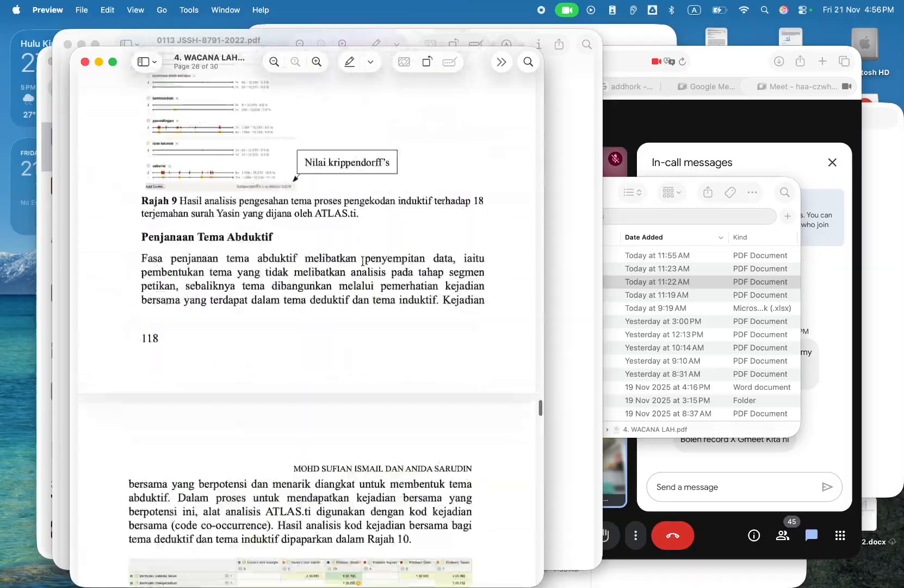
{"action": "scroll", "coordinate": [363, 262], "scroll_direction": "up", "scroll_amount": 20}
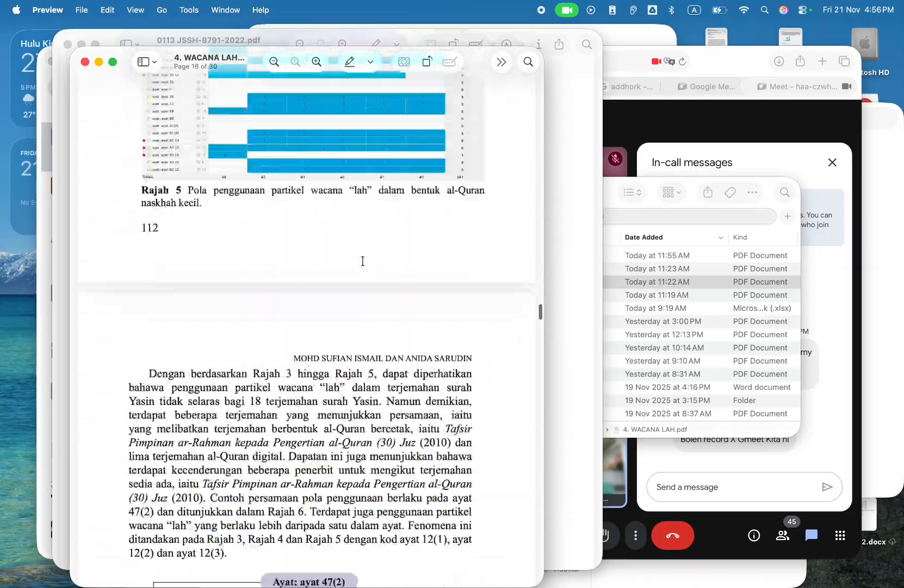
- Open 3-3.pdf from the Downloads folder and browse to Rajah 8 on page 7
{"action": "left_click", "coordinate": [673, 283]}
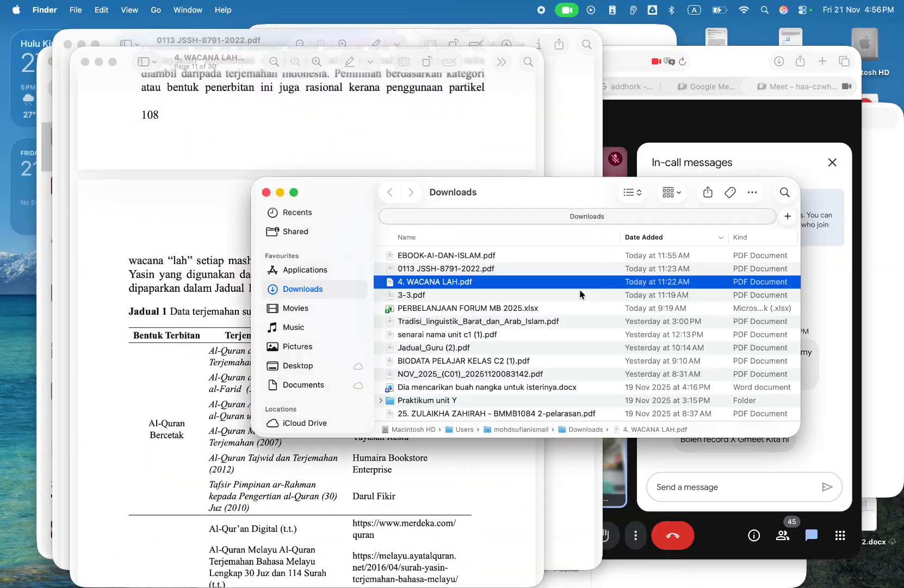
{"action": "double_click", "coordinate": [535, 295]}
{"action": "scroll", "coordinate": [356, 279], "scroll_direction": "down", "scroll_amount": 10}
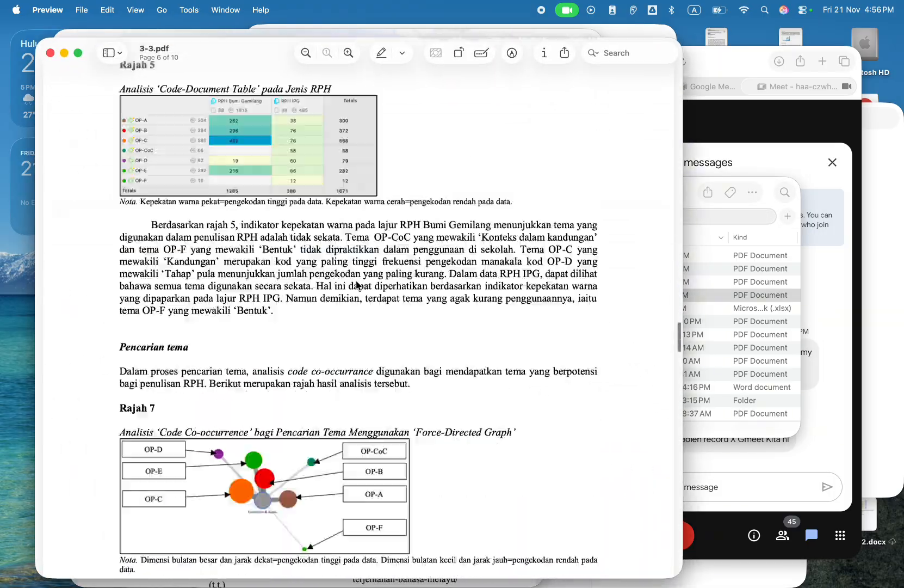
{"action": "scroll", "coordinate": [357, 283], "scroll_direction": "down", "scroll_amount": 10}
{"action": "scroll", "coordinate": [356, 280], "scroll_direction": "up", "scroll_amount": 12}
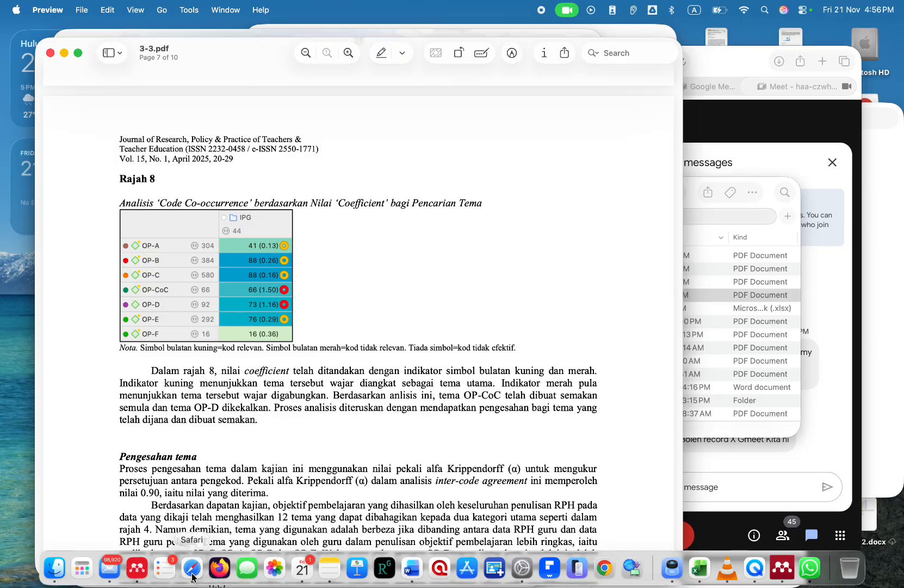
- Present the 3-3.pdf window in the Google Meet call in Safari, check the shared view, and return to the document in Preview
{"action": "left_click", "coordinate": [192, 569]}
{"action": "left_click", "coordinate": [489, 535]}
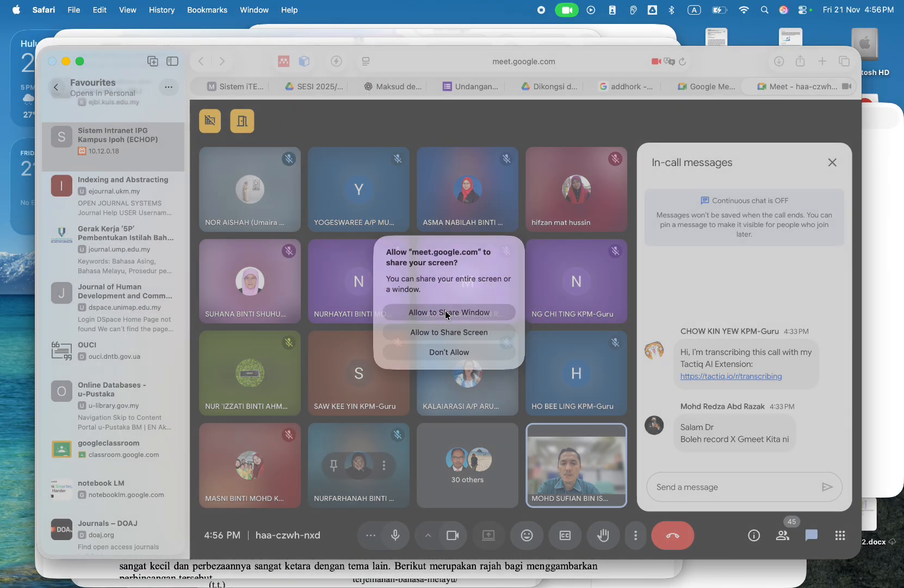
{"action": "left_click", "coordinate": [446, 313]}
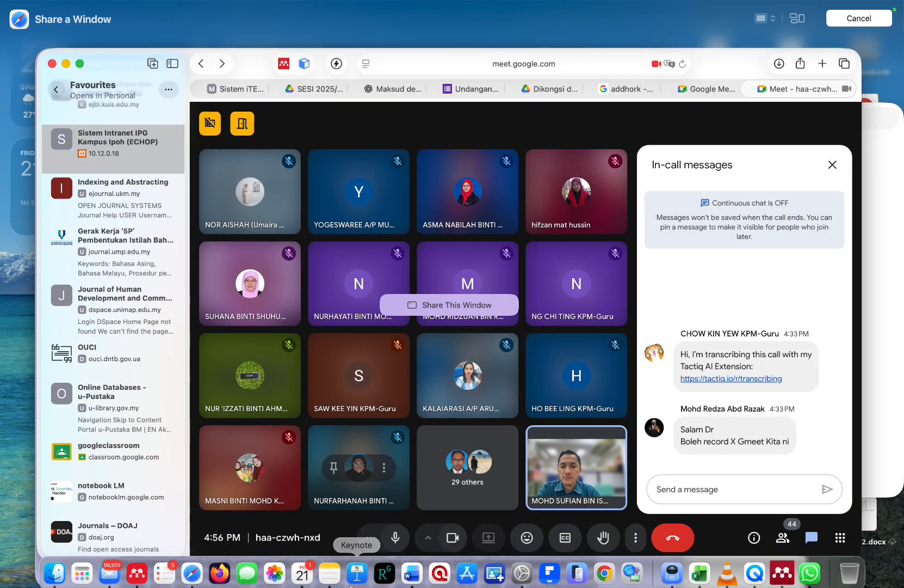
{"action": "right_click", "coordinate": [671, 568]}
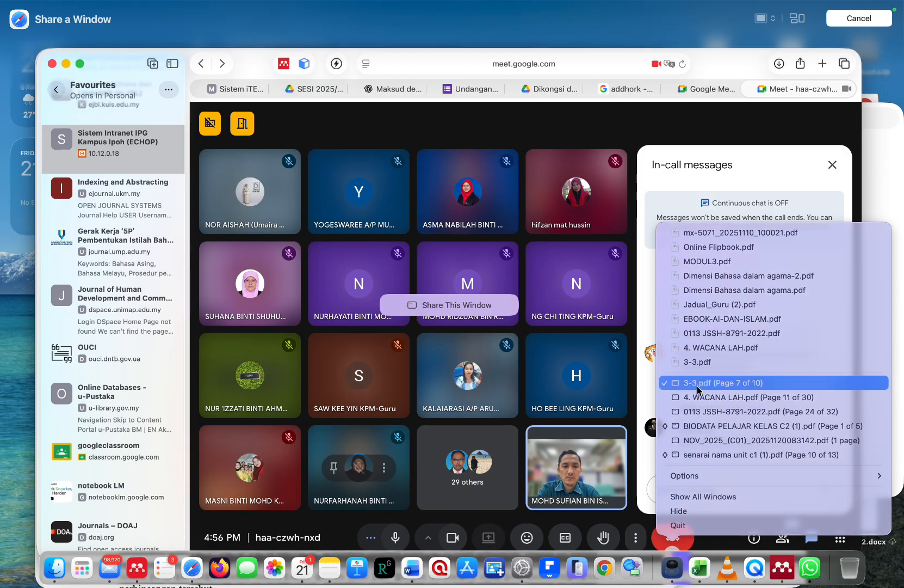
{"action": "left_click", "coordinate": [707, 361]}
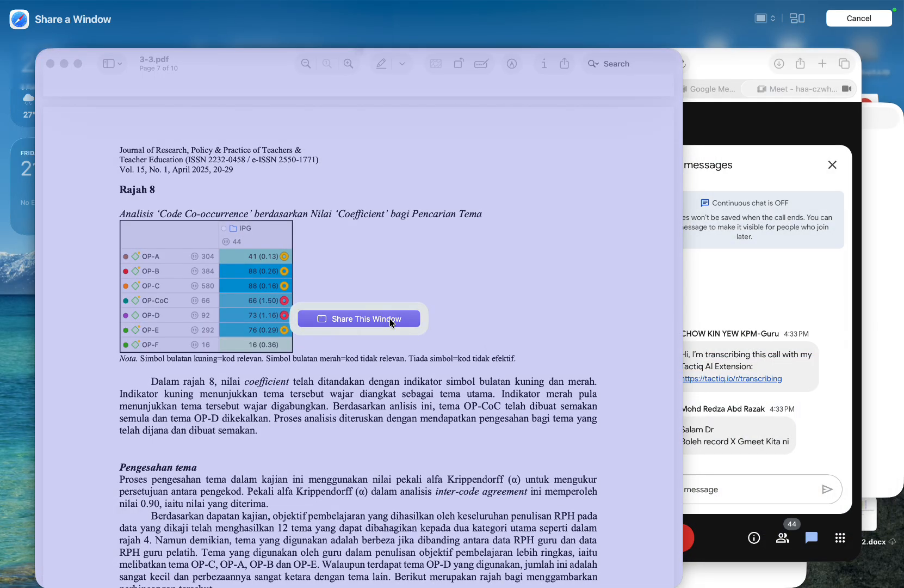
{"action": "left_click", "coordinate": [390, 320]}
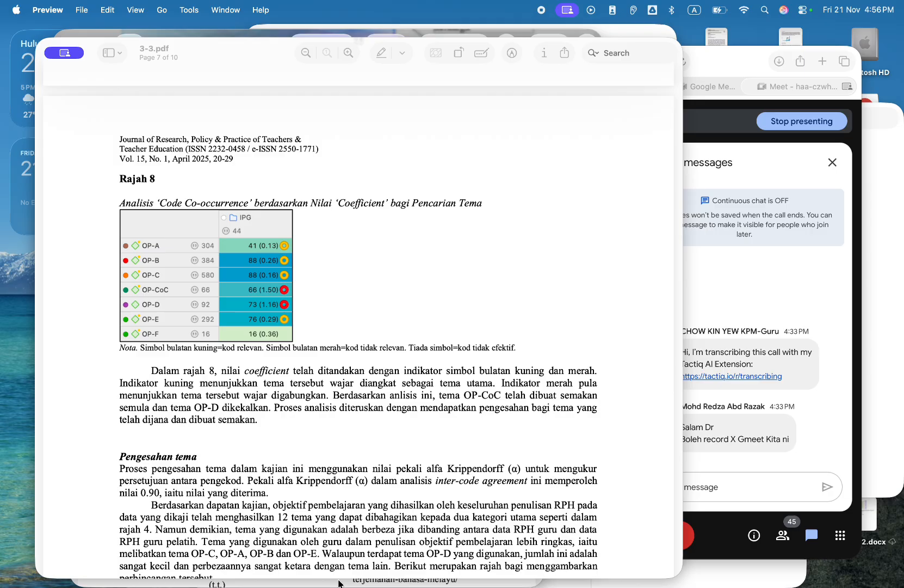
{"action": "left_click", "coordinate": [192, 567]}
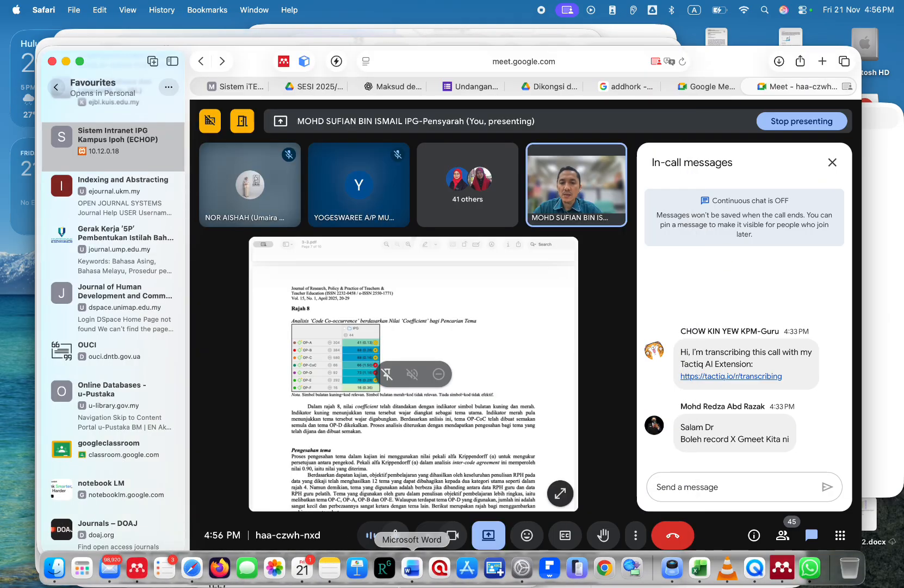
{"action": "left_click", "coordinate": [634, 569]}
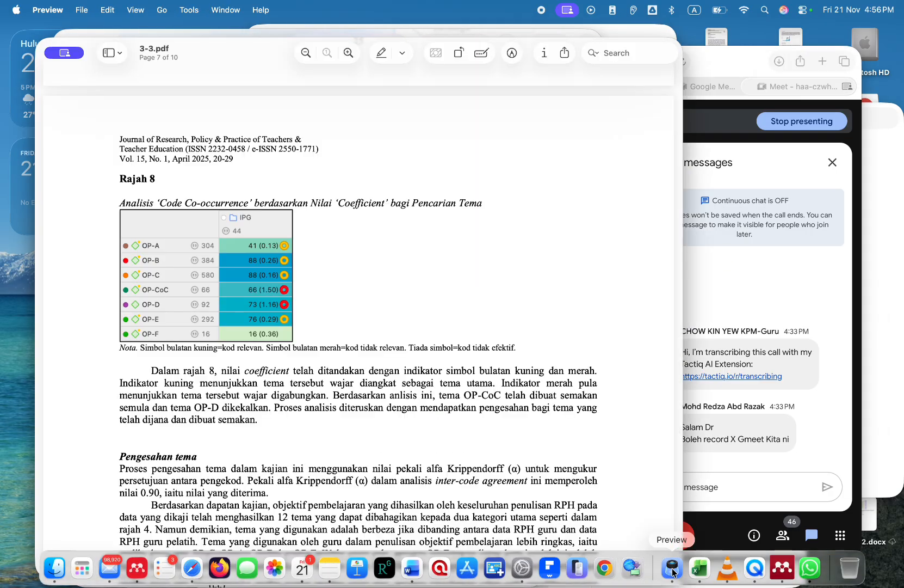
- Examine an enlarged Rajah 9 on page 7 of 3-3.pdf, comparing the themes of RPH Bumi Gemilang with those of RPH IPG
{"action": "scroll", "coordinate": [363, 366], "scroll_direction": "up", "scroll_amount": 10}
{"action": "scroll", "coordinate": [362, 366], "scroll_direction": "up", "scroll_amount": 15}
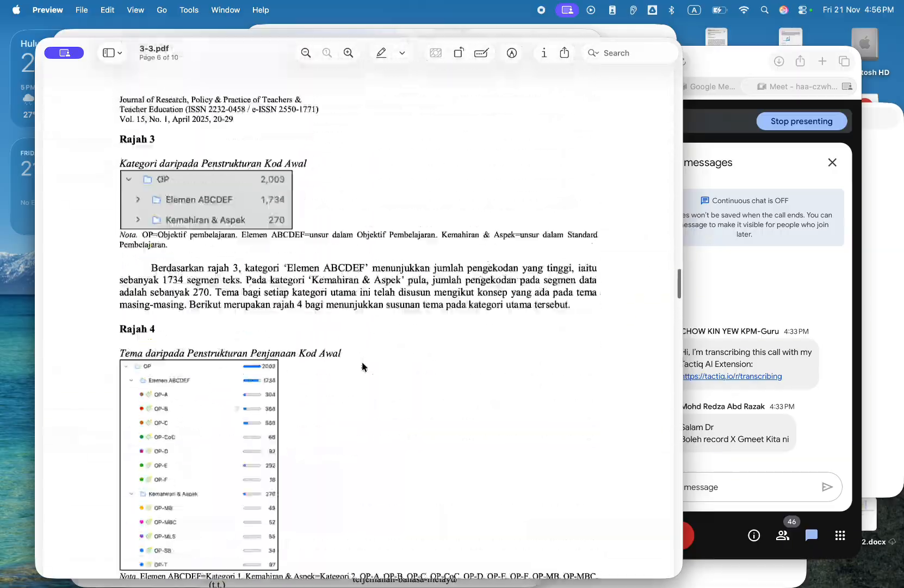
{"action": "scroll", "coordinate": [362, 366], "scroll_direction": "down", "scroll_amount": 20}
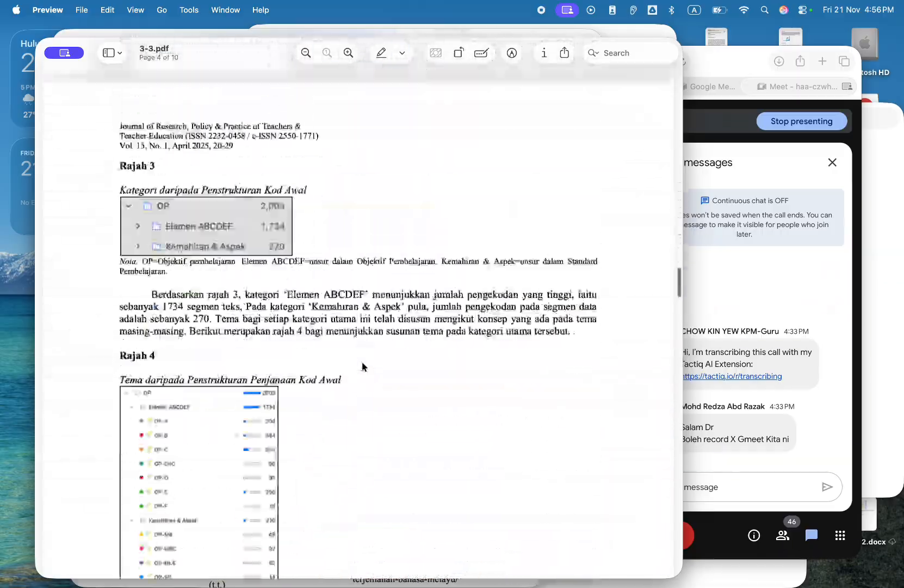
{"action": "scroll", "coordinate": [363, 367], "scroll_direction": "up", "scroll_amount": 10}
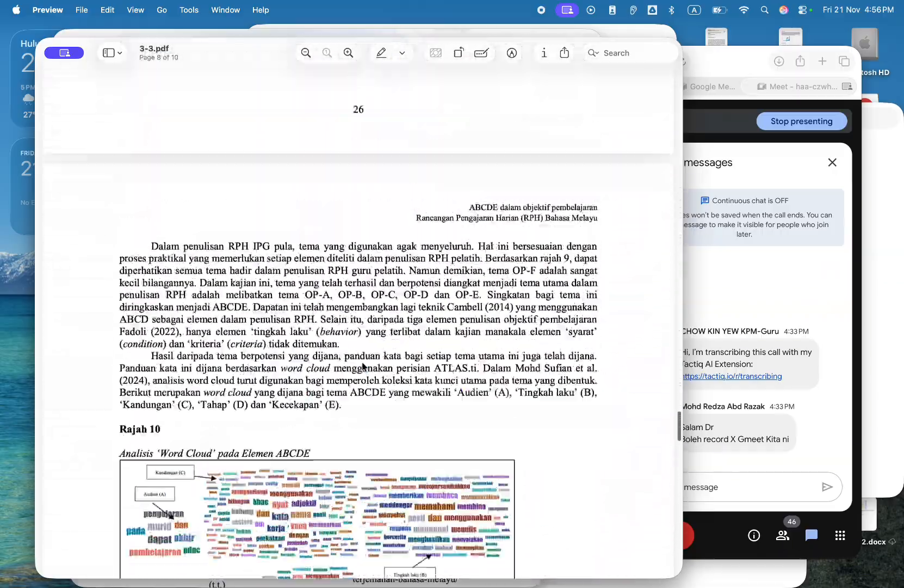
{"action": "scroll", "coordinate": [283, 299], "scroll_direction": "up", "scroll_amount": 5}
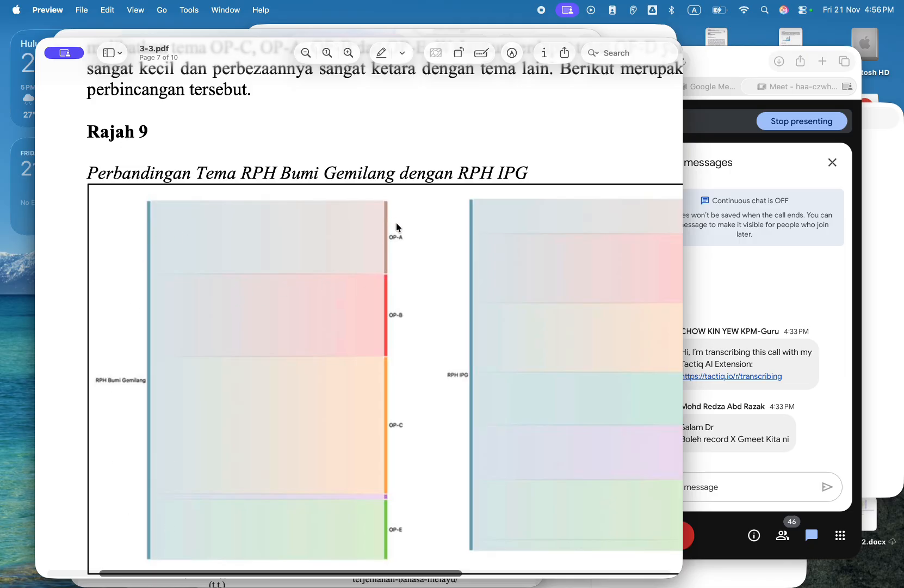
{"action": "scroll", "coordinate": [389, 406], "scroll_direction": "down", "scroll_amount": 3}
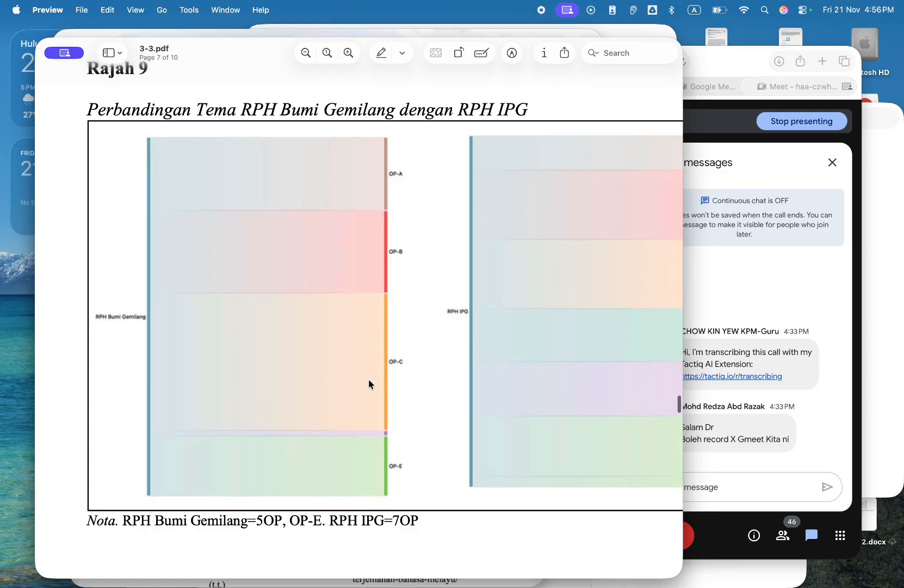
{"action": "scroll", "coordinate": [370, 378], "scroll_direction": "right", "scroll_amount": 5}
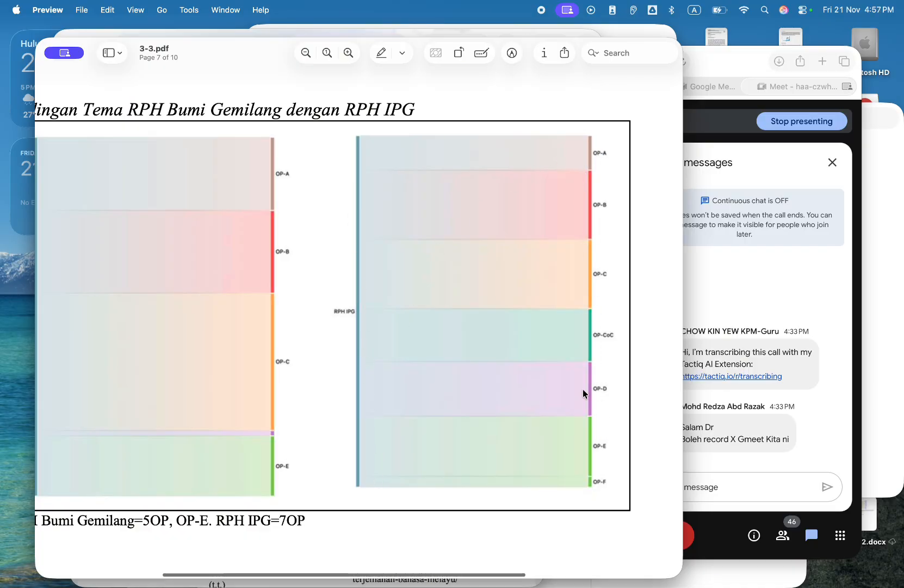
{"action": "scroll", "coordinate": [372, 325], "scroll_direction": "left", "scroll_amount": 5}
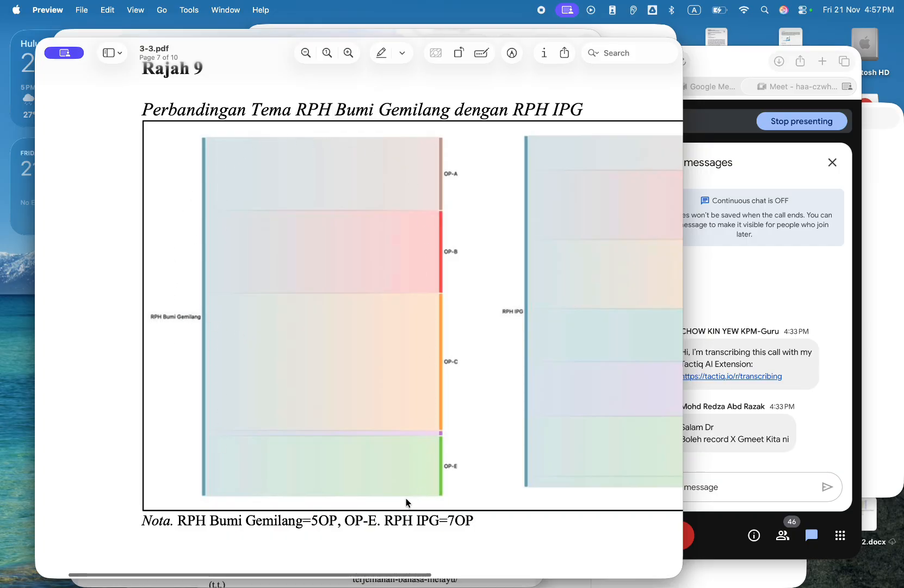
{"action": "scroll", "coordinate": [302, 424], "scroll_direction": "right", "scroll_amount": 4}
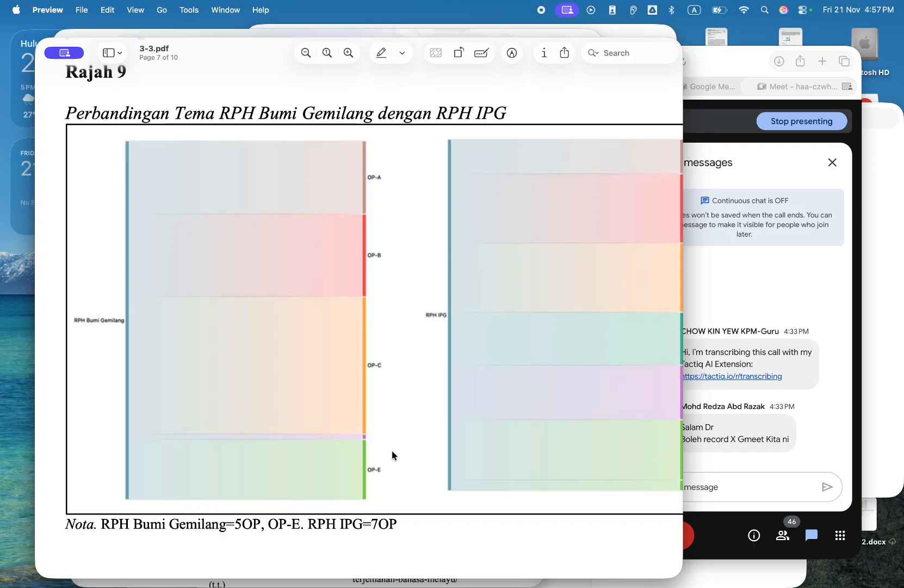
{"action": "scroll", "coordinate": [392, 450], "scroll_direction": "right", "scroll_amount": 5}
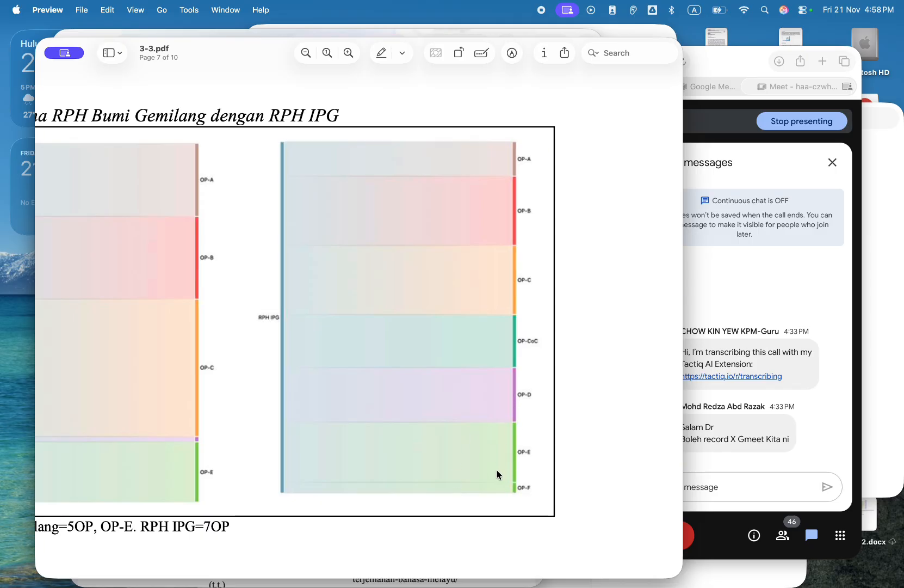
{"action": "scroll", "coordinate": [408, 438], "scroll_direction": "left", "scroll_amount": 5}
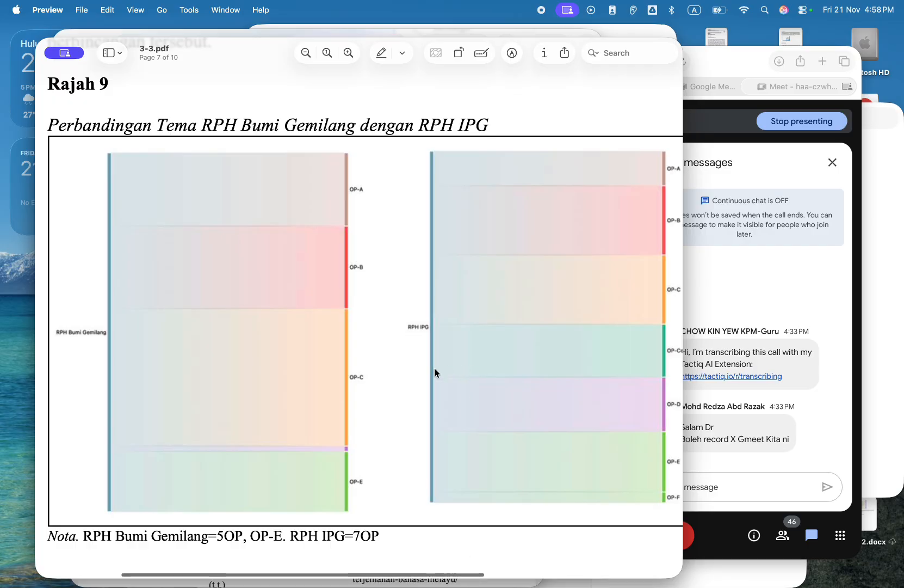
{"action": "scroll", "coordinate": [434, 367], "scroll_direction": "right", "scroll_amount": 2}
- Go back to Rajah 7 on page 6 and examine its code co-occurrence Force-Directed Graph of the OP themes
{"action": "scroll", "coordinate": [435, 367], "scroll_direction": "up", "scroll_amount": 5}
{"action": "scroll", "coordinate": [434, 367], "scroll_direction": "up", "scroll_amount": 2}
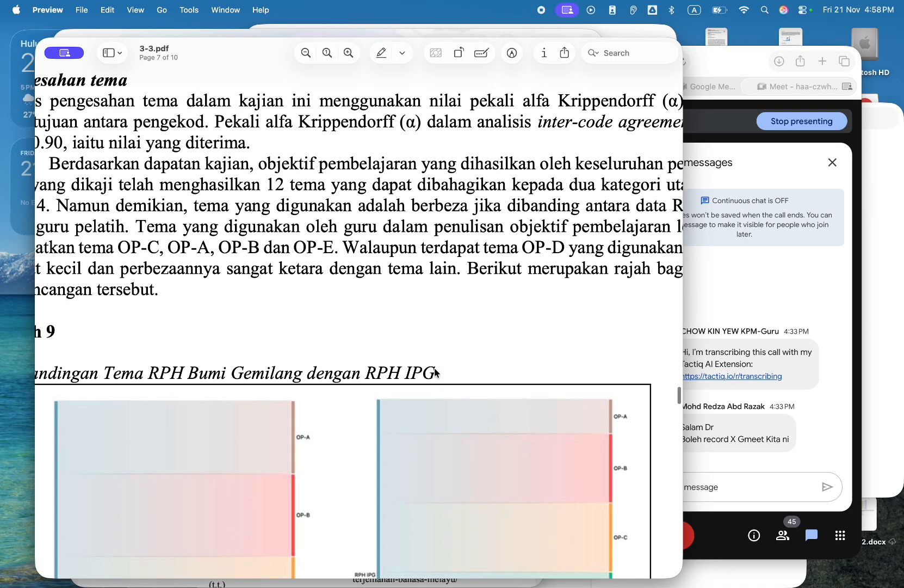
{"action": "scroll", "coordinate": [435, 367], "scroll_direction": "up", "scroll_amount": 8}
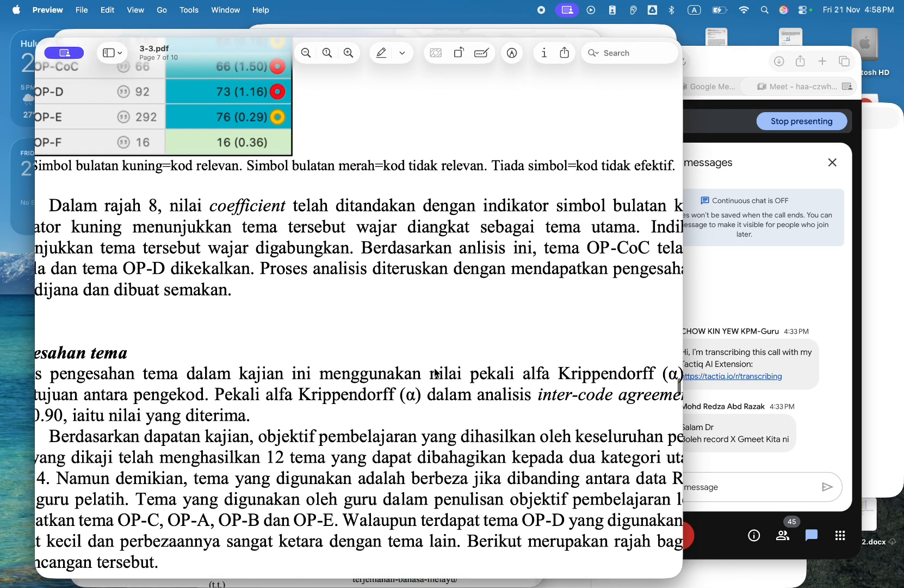
{"action": "scroll", "coordinate": [435, 372], "scroll_direction": "up", "scroll_amount": 3}
{"action": "scroll", "coordinate": [435, 373], "scroll_direction": "left", "scroll_amount": 5}
{"action": "scroll", "coordinate": [434, 370], "scroll_direction": "up", "scroll_amount": 15}
{"action": "scroll", "coordinate": [435, 370], "scroll_direction": "right", "scroll_amount": 2}
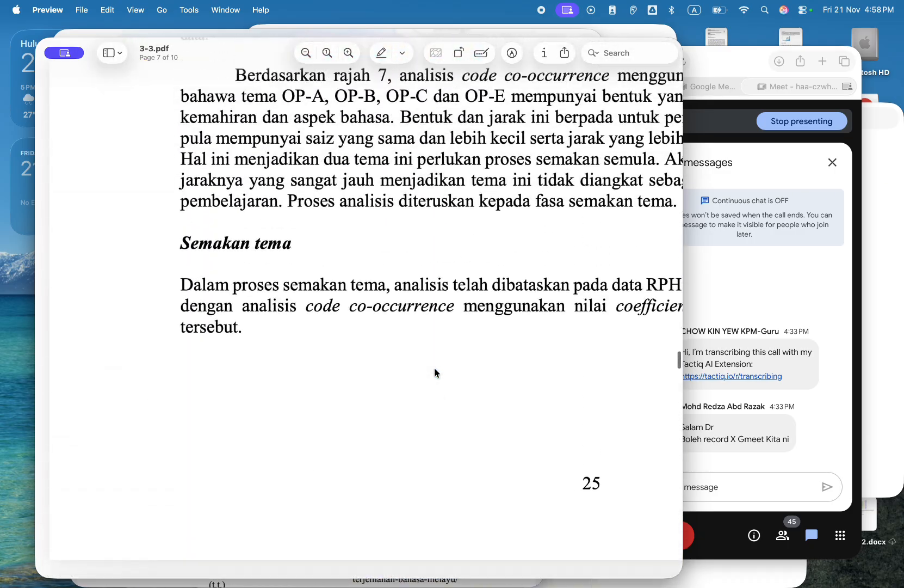
{"action": "scroll", "coordinate": [435, 368], "scroll_direction": "down", "scroll_amount": 3}
{"action": "scroll", "coordinate": [435, 368], "scroll_direction": "right", "scroll_amount": 5}
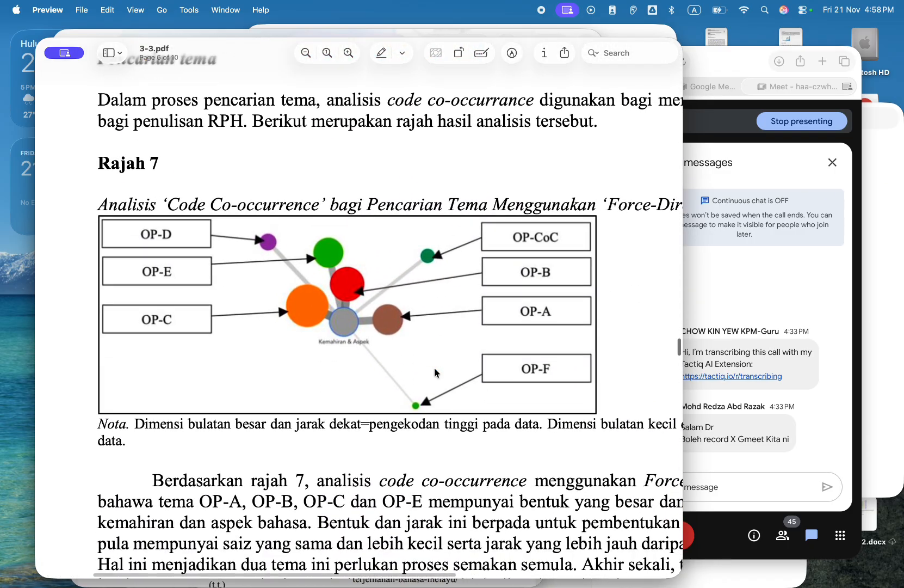
{"action": "scroll", "coordinate": [435, 367], "scroll_direction": "up", "scroll_amount": 1}
{"action": "scroll", "coordinate": [523, 264], "scroll_direction": "right", "scroll_amount": 3}
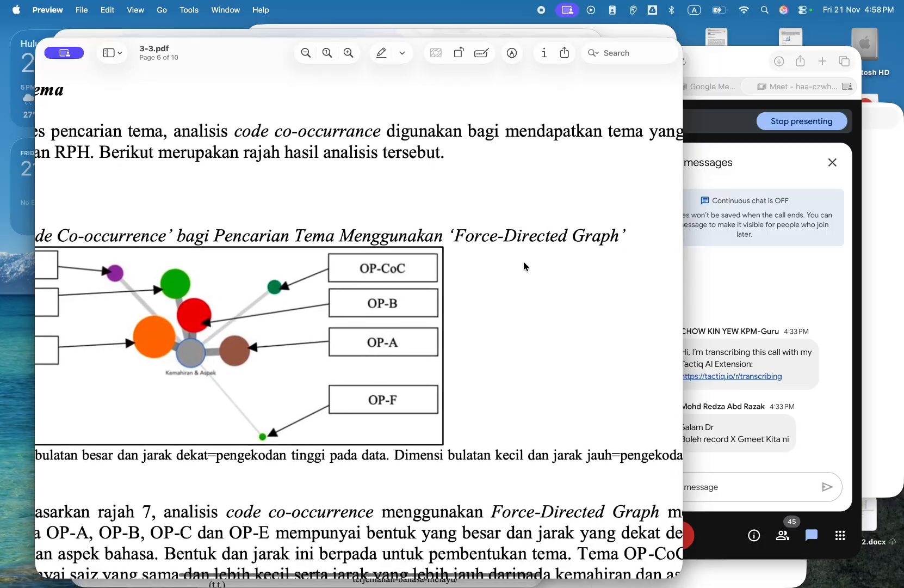
{"action": "scroll", "coordinate": [524, 264], "scroll_direction": "left", "scroll_amount": 3}
{"action": "scroll", "coordinate": [524, 264], "scroll_direction": "down", "scroll_amount": 1}
{"action": "scroll", "coordinate": [524, 266], "scroll_direction": "down", "scroll_amount": 2}
{"action": "scroll", "coordinate": [524, 266], "scroll_direction": "left", "scroll_amount": 2}
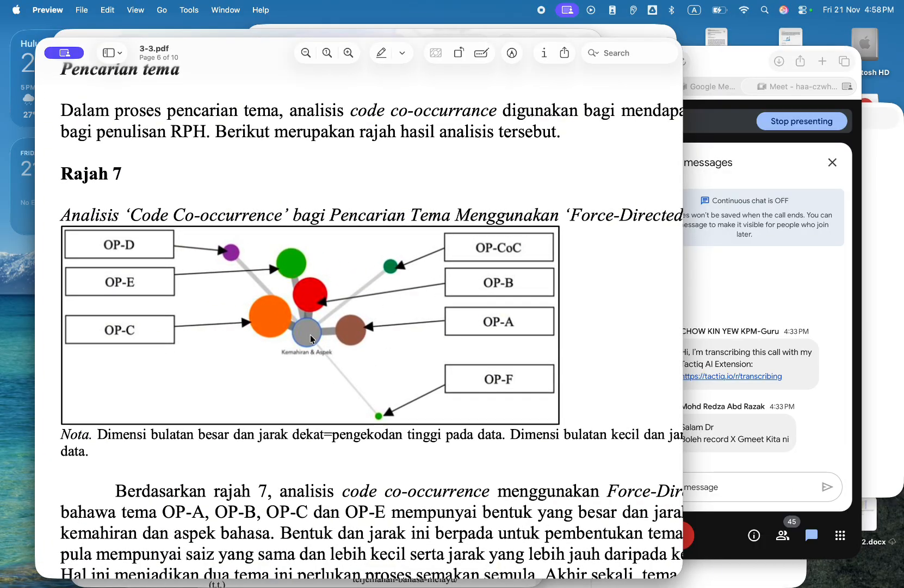
- Review the Rajah 5 Code-Document Table on page 6 together with its explanatory text and the Rajah 7 discussion
{"action": "scroll", "coordinate": [310, 334], "scroll_direction": "up", "scroll_amount": 10}
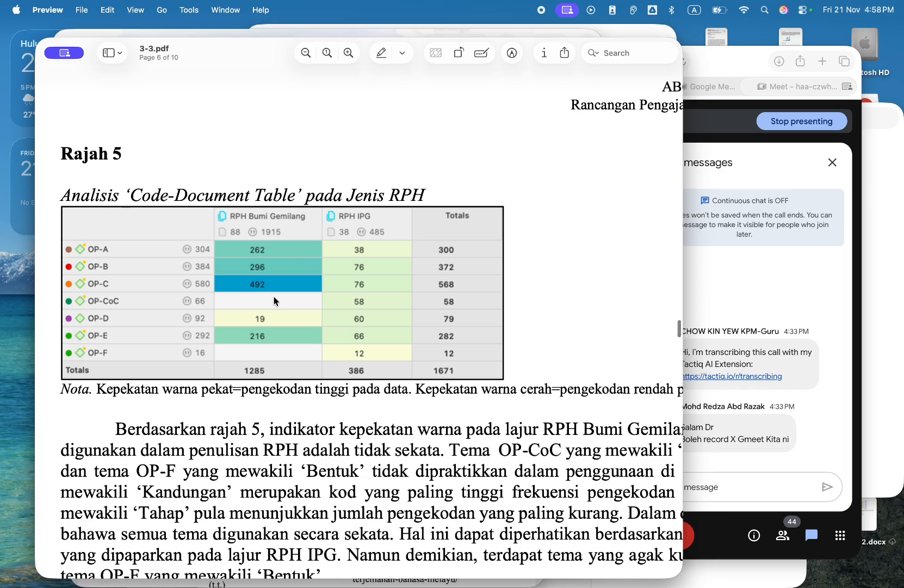
{"action": "mouse_move", "coordinate": [338, 585]}
{"action": "scroll", "coordinate": [246, 346], "scroll_direction": "down", "scroll_amount": 15}
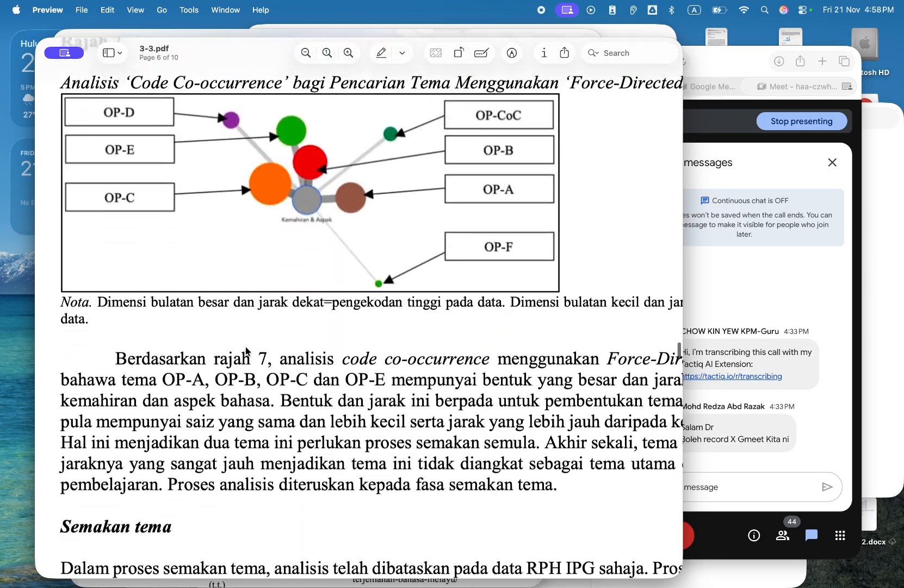
{"action": "scroll", "coordinate": [245, 349], "scroll_direction": "down", "scroll_amount": 10}
{"action": "scroll", "coordinate": [246, 349], "scroll_direction": "up", "scroll_amount": 20}
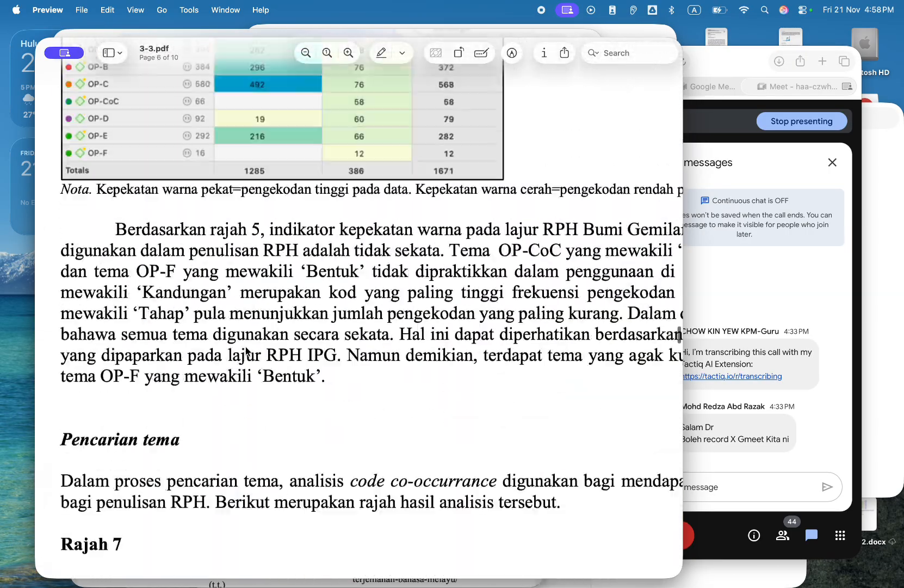
- Review Rajah 5 again, then examine the Rajah 8 coefficient table on page 7 of 3-3.pdf and highlight its explanatory paragraph
{"action": "scroll", "coordinate": [245, 349], "scroll_direction": "up", "scroll_amount": 5}
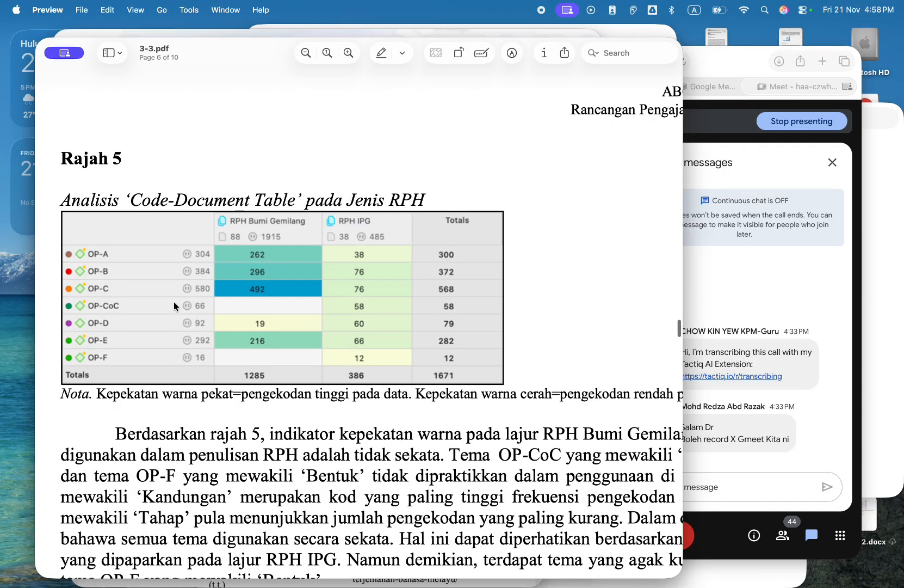
{"action": "scroll", "coordinate": [294, 333], "scroll_direction": "down", "scroll_amount": 20}
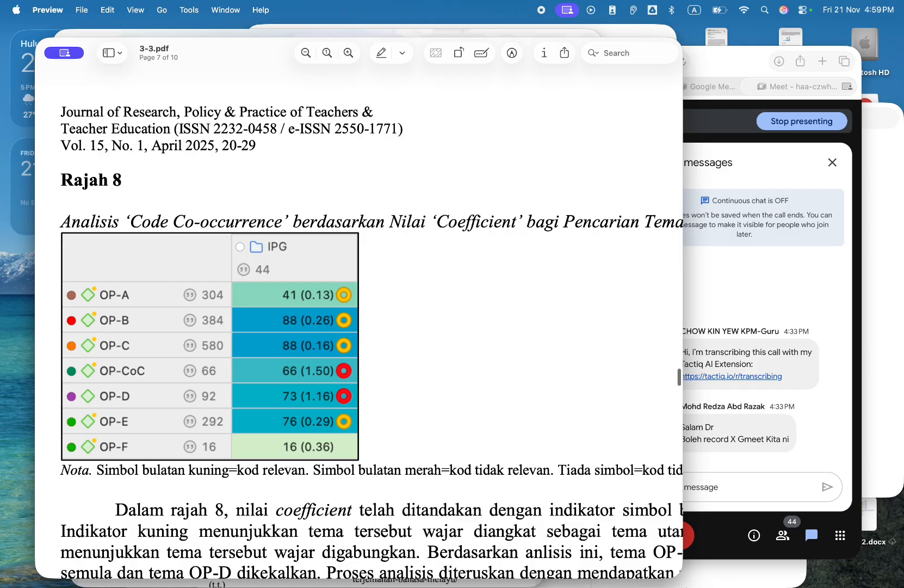
{"action": "mouse_move", "coordinate": [598, 586]}
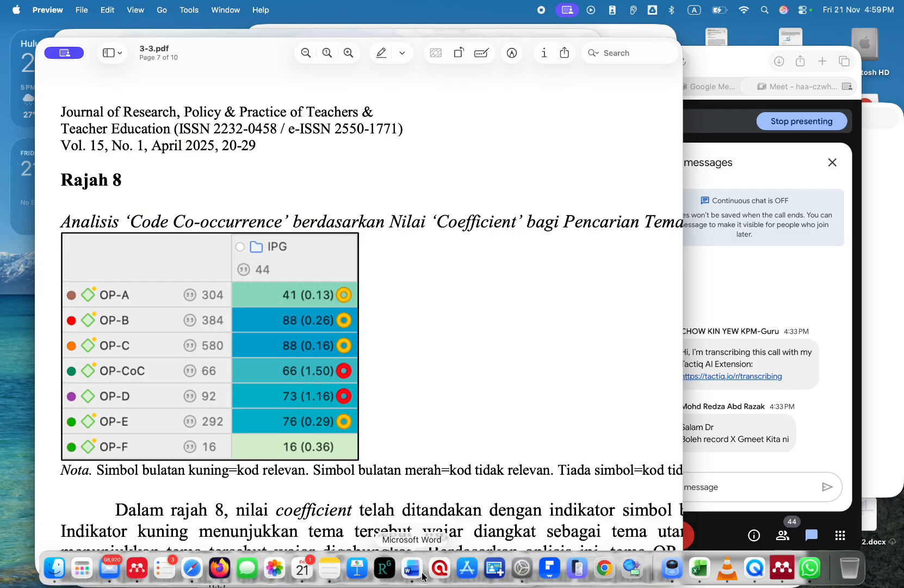
{"action": "left_click", "coordinate": [441, 577]}
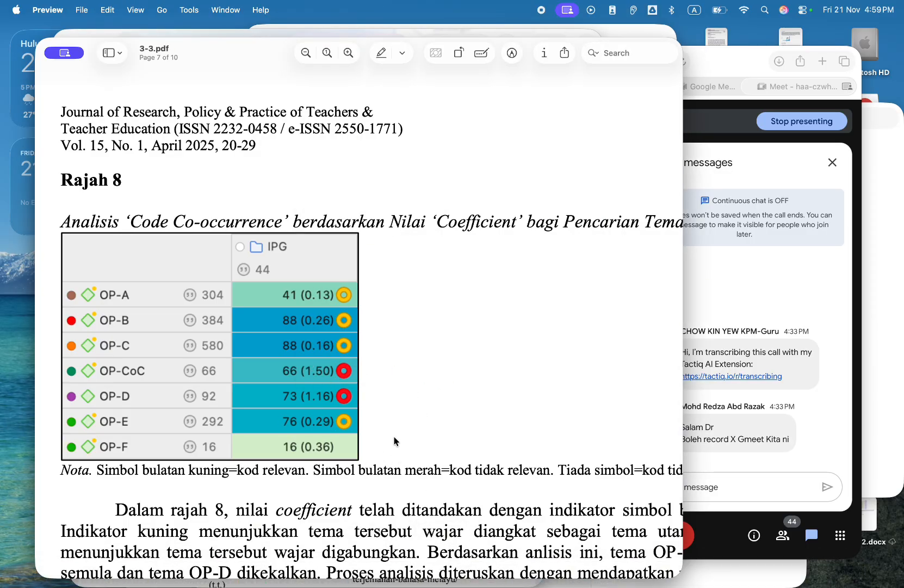
{"action": "scroll", "coordinate": [312, 375], "scroll_direction": "down", "scroll_amount": 5}
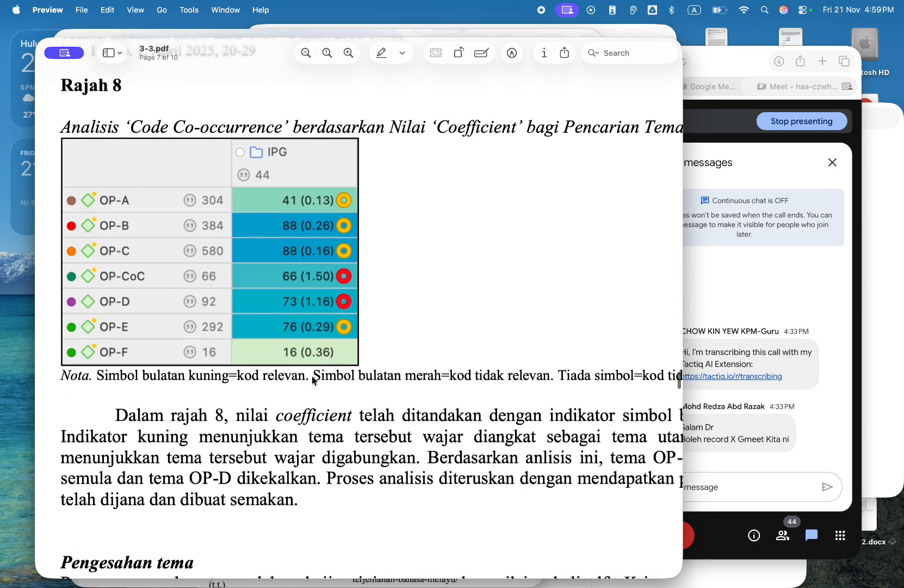
{"action": "left_click_drag", "start_coordinate": [277, 401], "coordinate": [303, 481]}
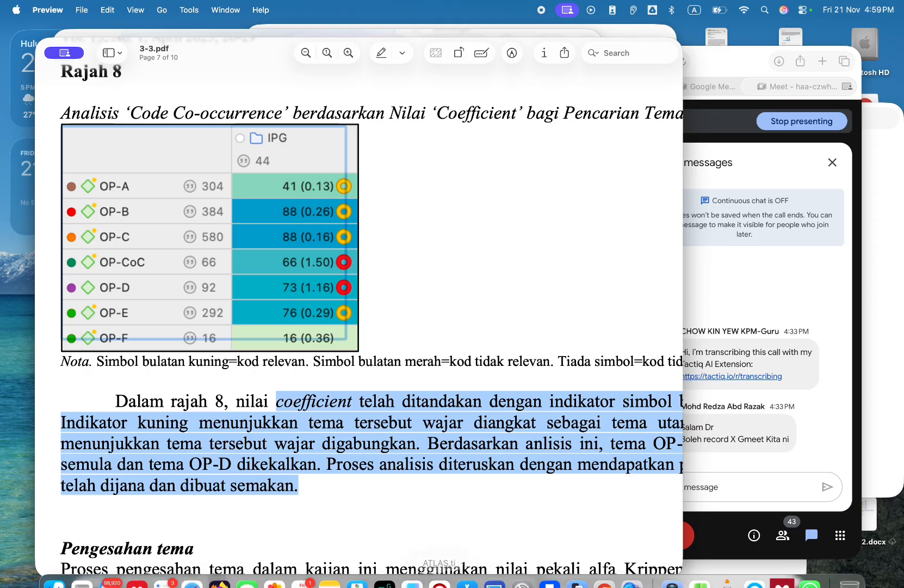
- Launch ATLAS.ti, send the crash report, and clear the paragraph selection in the Preview document
{"action": "left_click", "coordinate": [439, 584]}
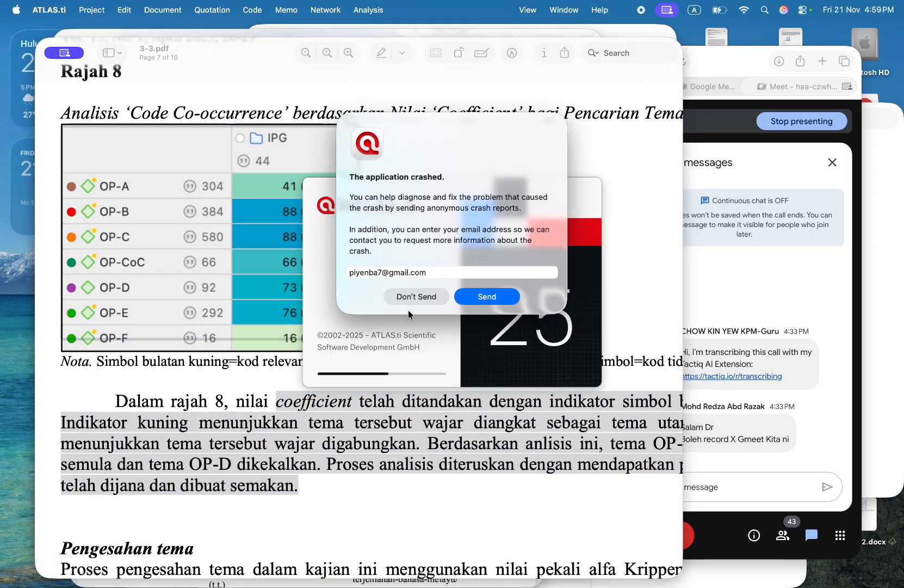
{"action": "left_click", "coordinate": [479, 297]}
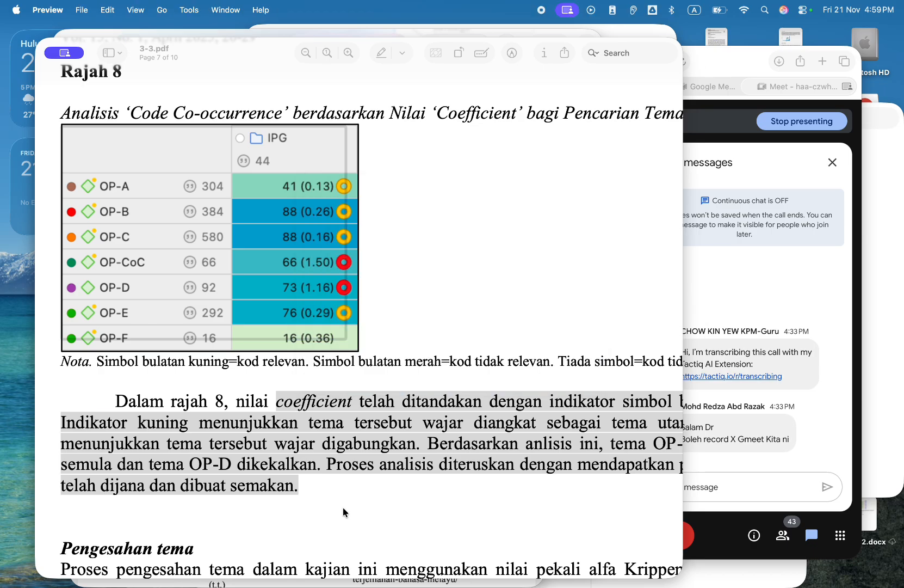
{"action": "left_click", "coordinate": [333, 297]}
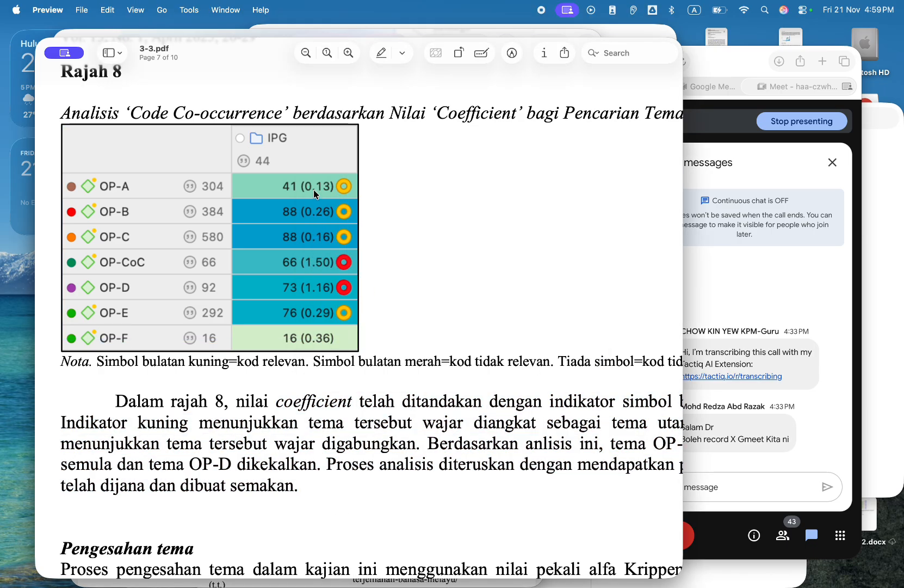
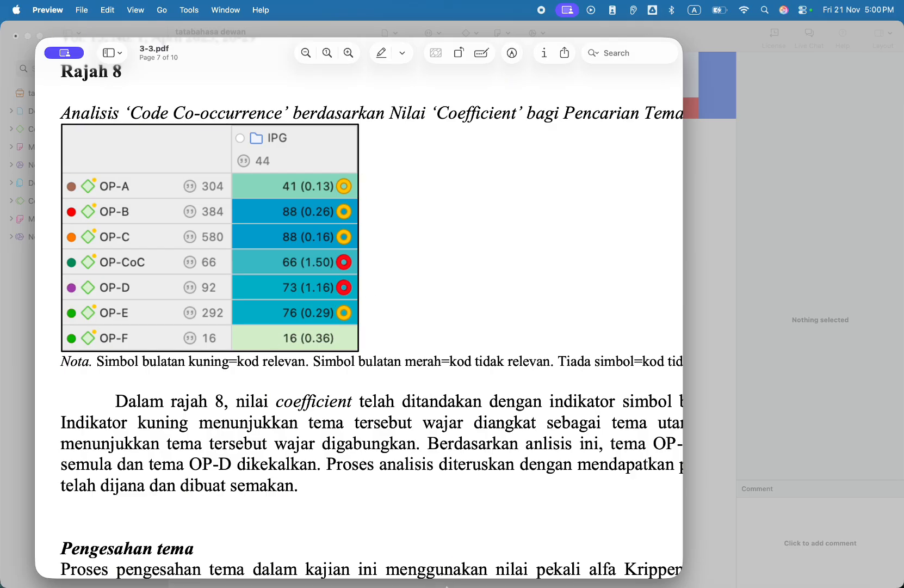
- Switch to ATLAS.ti and acknowledge the backup-restore notices for the tatabahasa dewan, BAHAN BACAAN, RPH and Analisis Kata Kunci Soalan SPM projects
{"action": "mouse_move", "coordinate": [452, 586]}
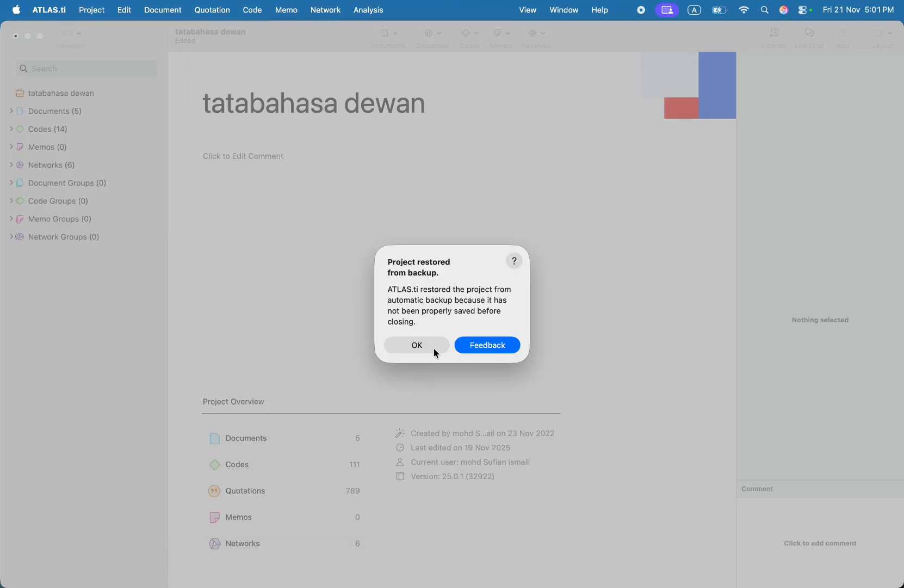
{"action": "left_click", "coordinate": [433, 348]}
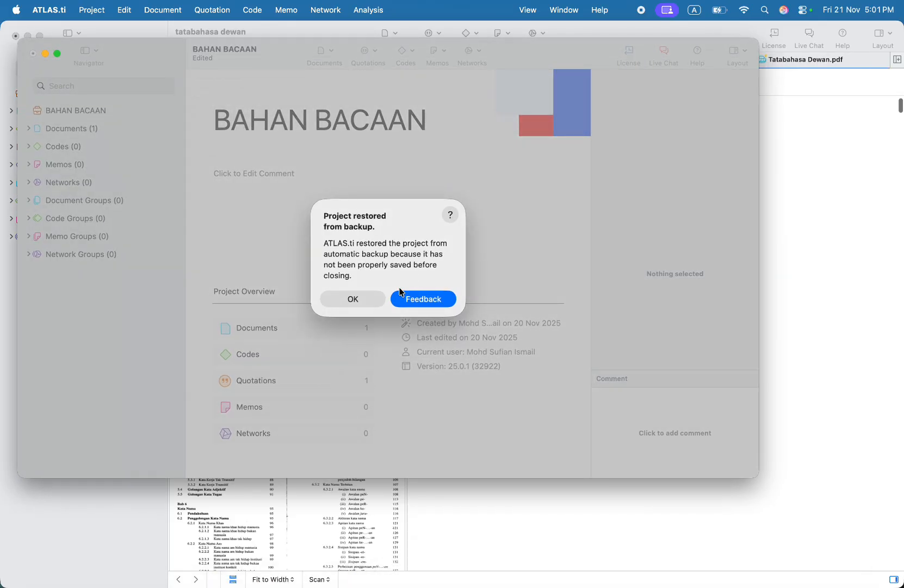
{"action": "left_click", "coordinate": [374, 298]}
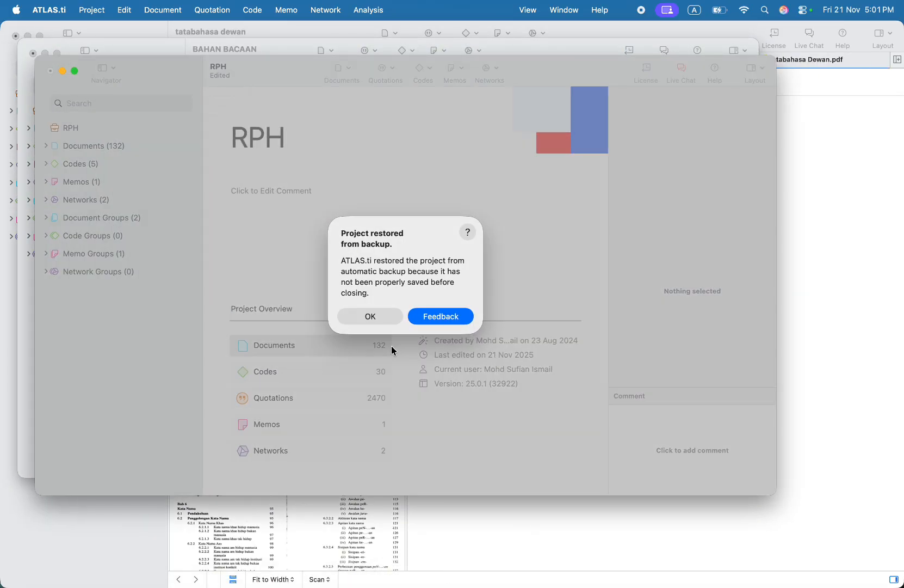
{"action": "left_click", "coordinate": [376, 313]}
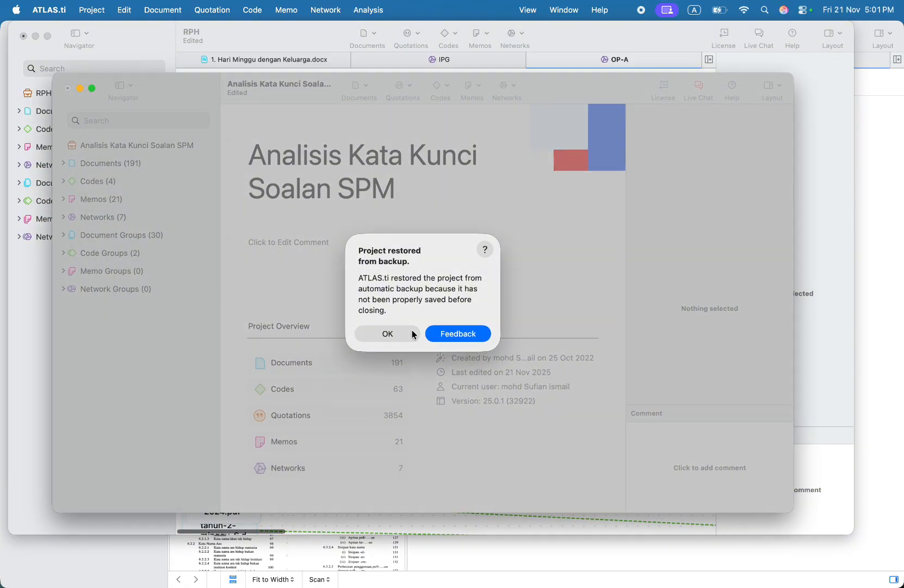
{"action": "left_click", "coordinate": [401, 333]}
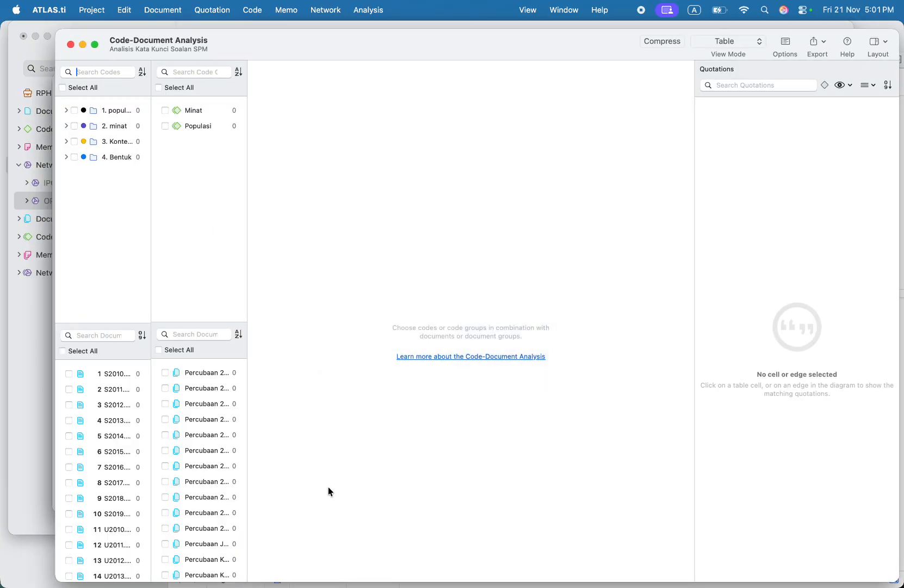
- Switch to the Google Meet call in Safari and stop sharing the 3-3.pdf window
{"action": "mouse_move", "coordinate": [329, 586]}
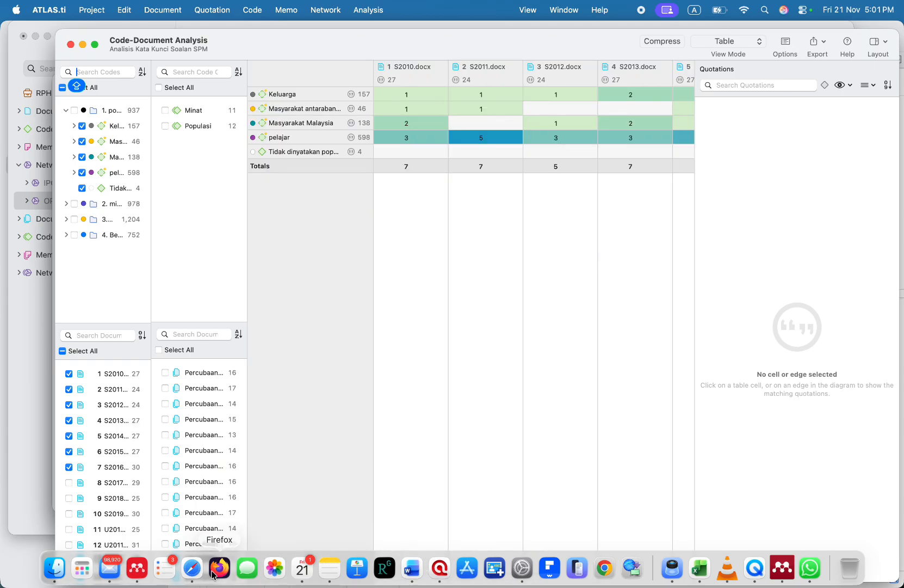
{"action": "left_click", "coordinate": [192, 568]}
{"action": "left_click", "coordinate": [488, 535]}
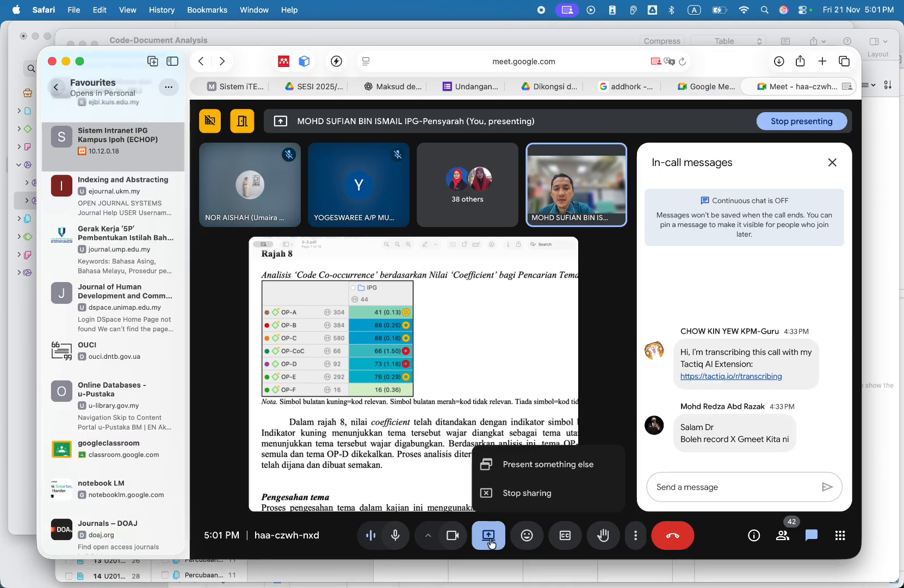
{"action": "left_click", "coordinate": [509, 493]}
- Present the ATLAS.ti Code-Document Analysis window of Analisis Kata Kunci Soalan SPM in the Google Meet call
{"action": "mouse_move", "coordinate": [409, 586]}
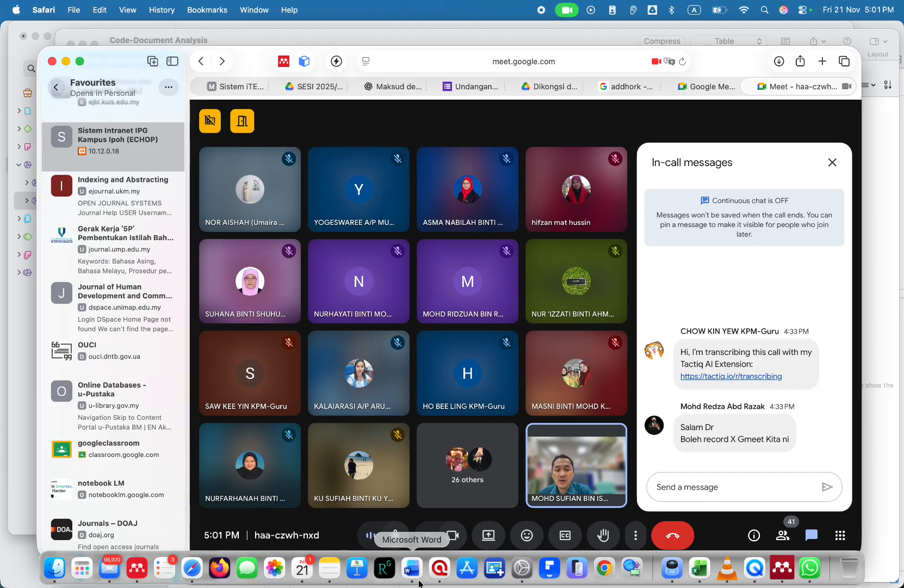
{"action": "left_click", "coordinate": [488, 535]}
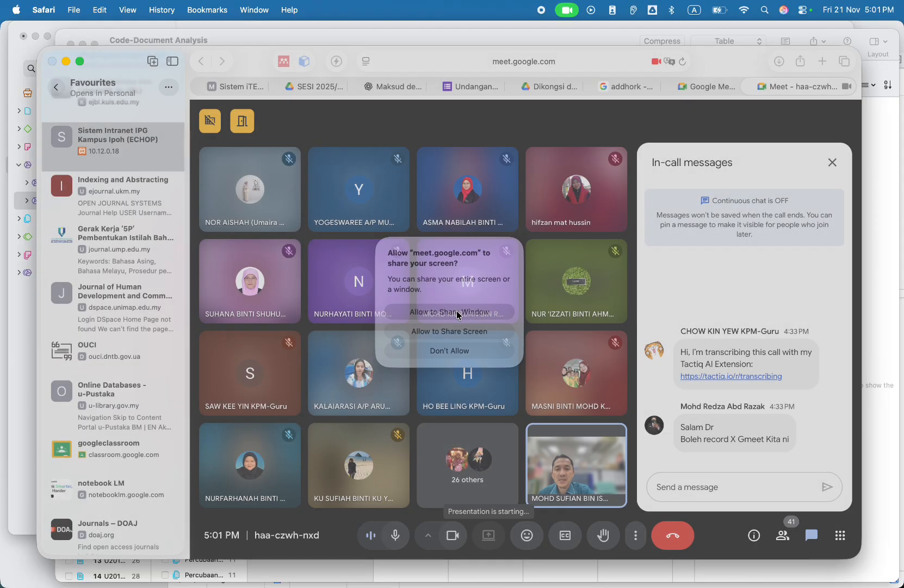
{"action": "left_click", "coordinate": [457, 315]}
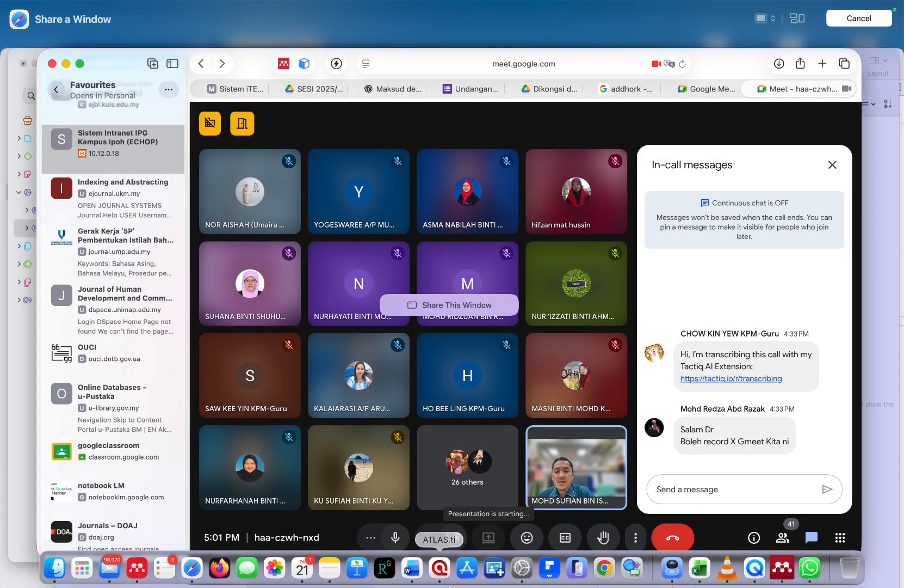
{"action": "left_click", "coordinate": [444, 570]}
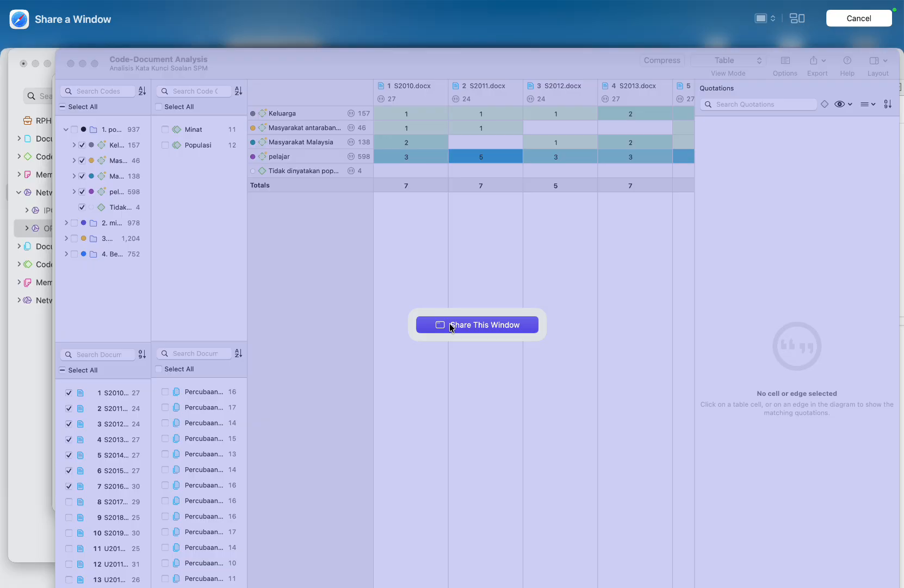
{"action": "left_click", "coordinate": [449, 326]}
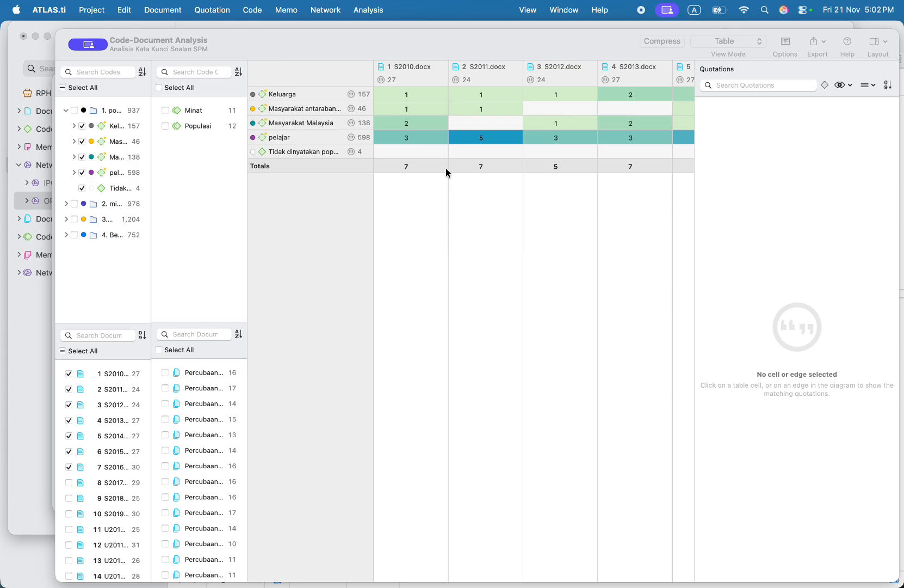
{"action": "left_click", "coordinate": [375, 15]}
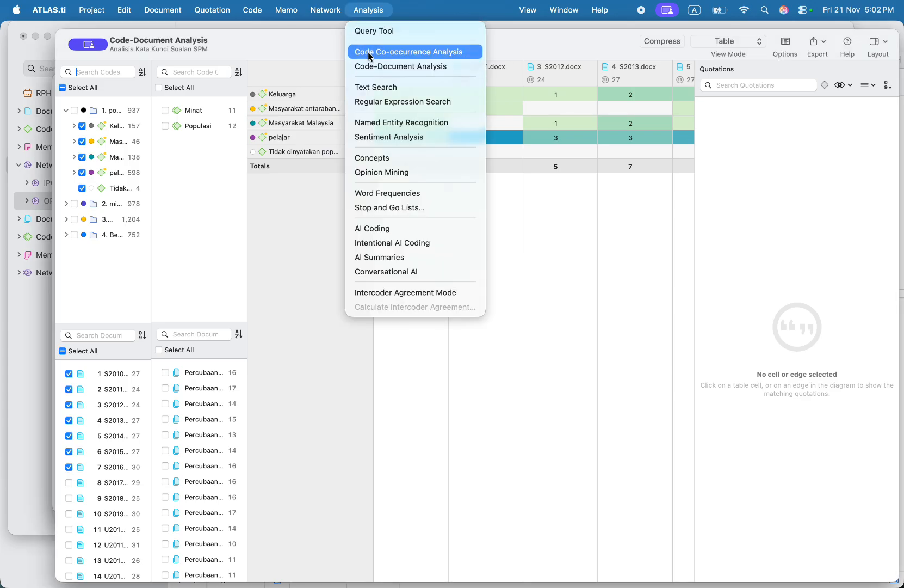
{"action": "left_click", "coordinate": [541, 395]}
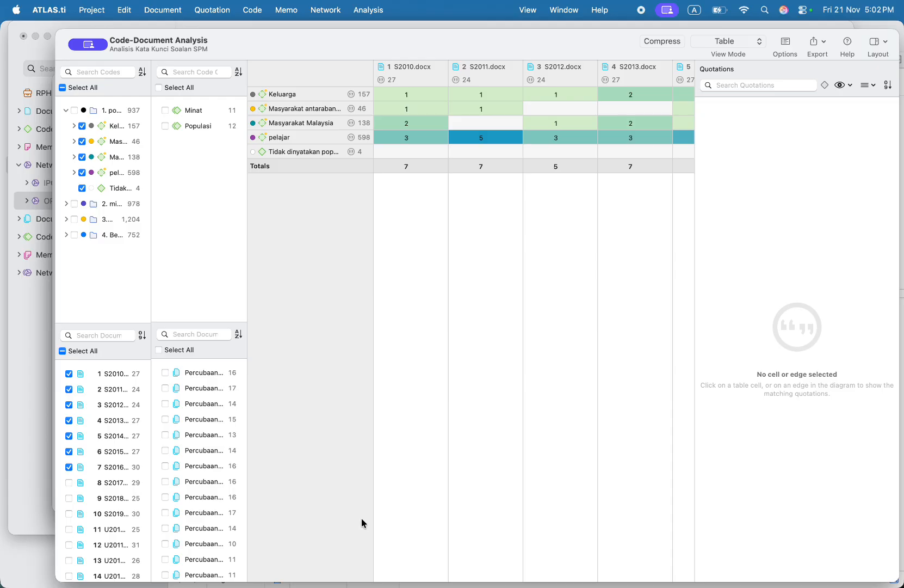
{"action": "left_click_drag", "start_coordinate": [373, 415], "coordinate": [374, 415]}
- Return to the Google Meet call in Safari and stop sharing the Code-Document Analysis window
{"action": "mouse_move", "coordinate": [403, 586]}
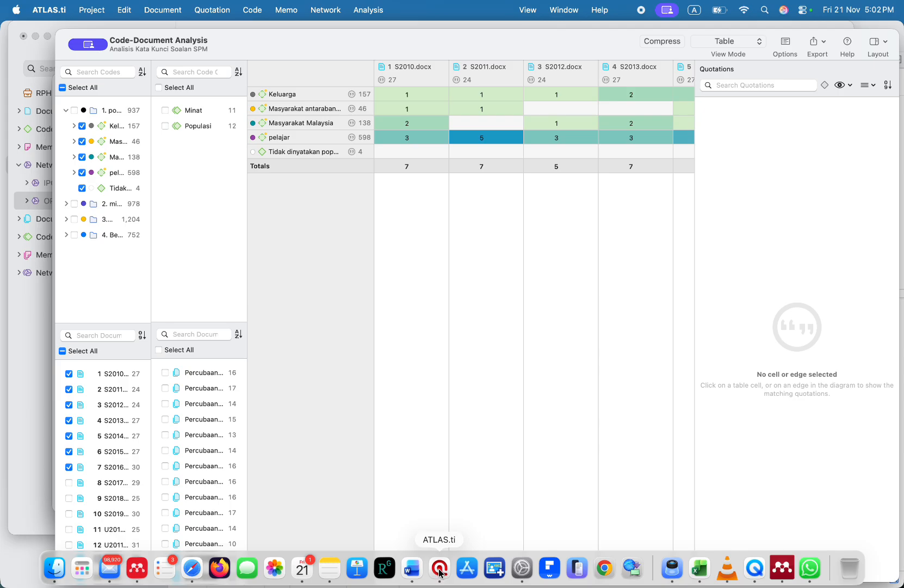
{"action": "left_click", "coordinate": [192, 567]}
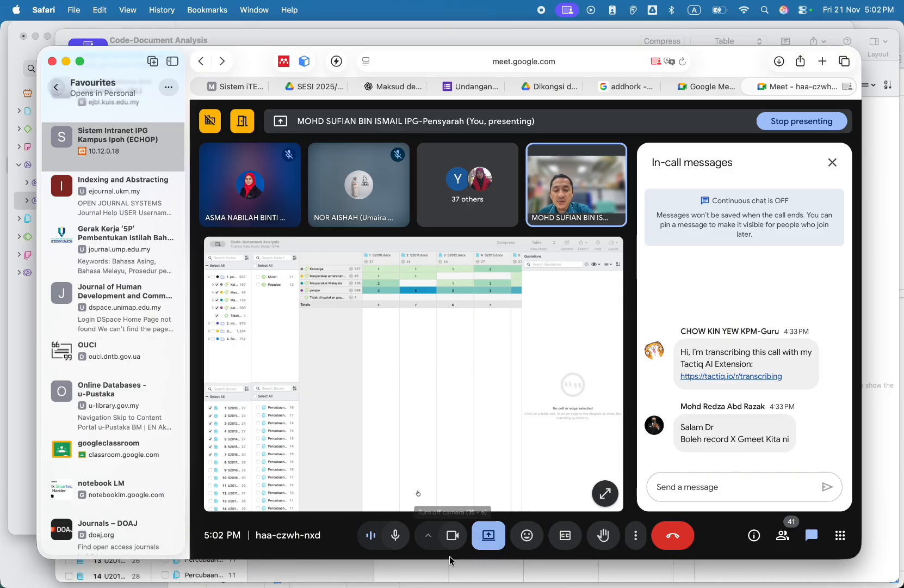
{"action": "left_click", "coordinate": [489, 535]}
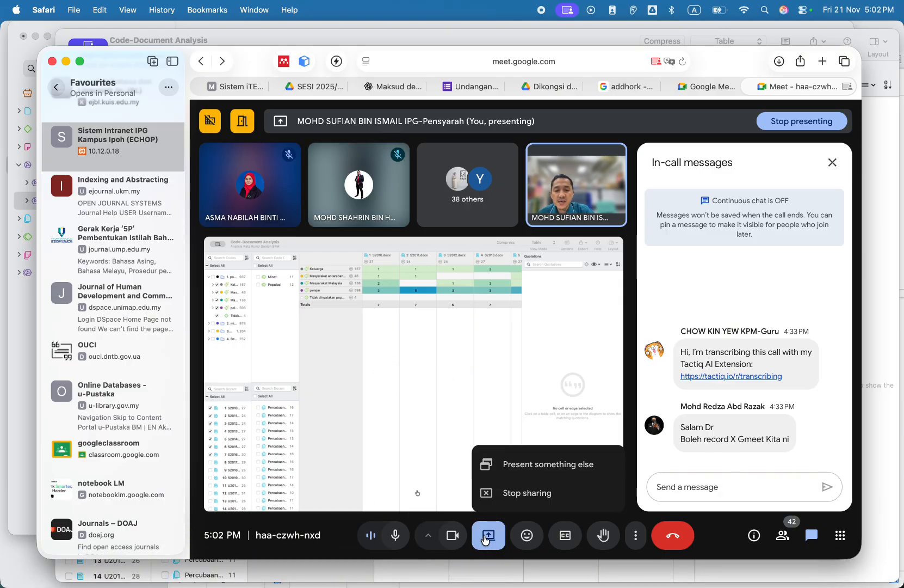
{"action": "left_click", "coordinate": [510, 492]}
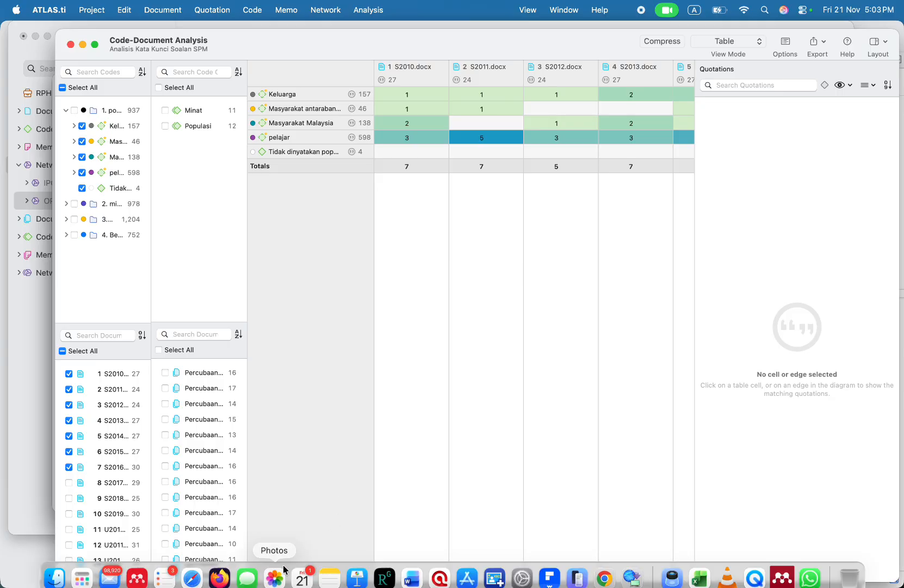
- Bring the RPH project window with its OP-A network to the front in ATLAS.ti
{"action": "left_click", "coordinate": [25, 447]}
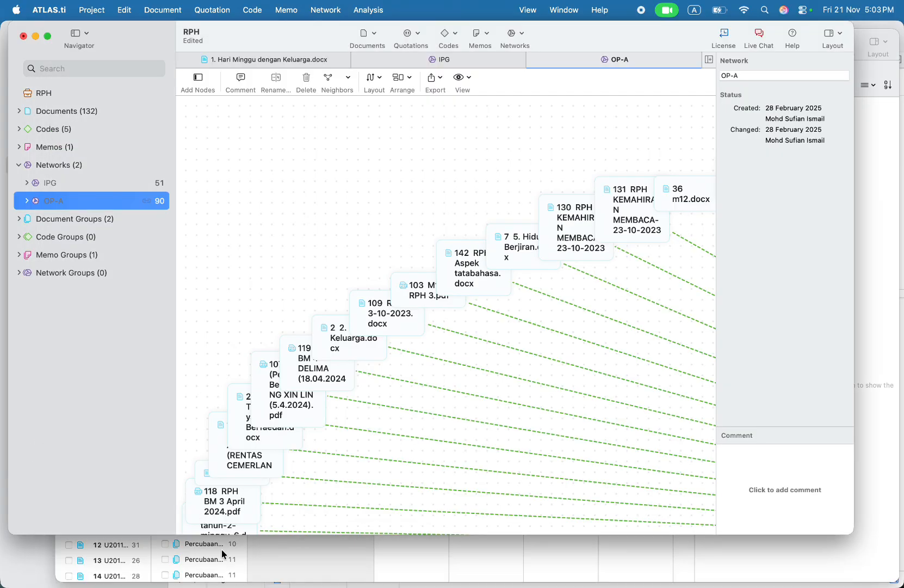
{"action": "right_click", "coordinate": [440, 568]}
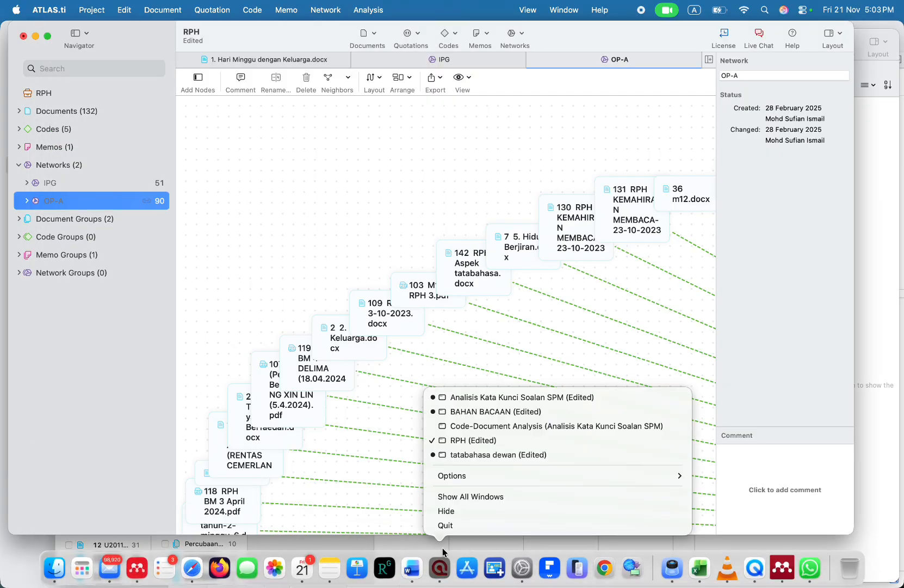
{"action": "left_click", "coordinate": [478, 440]}
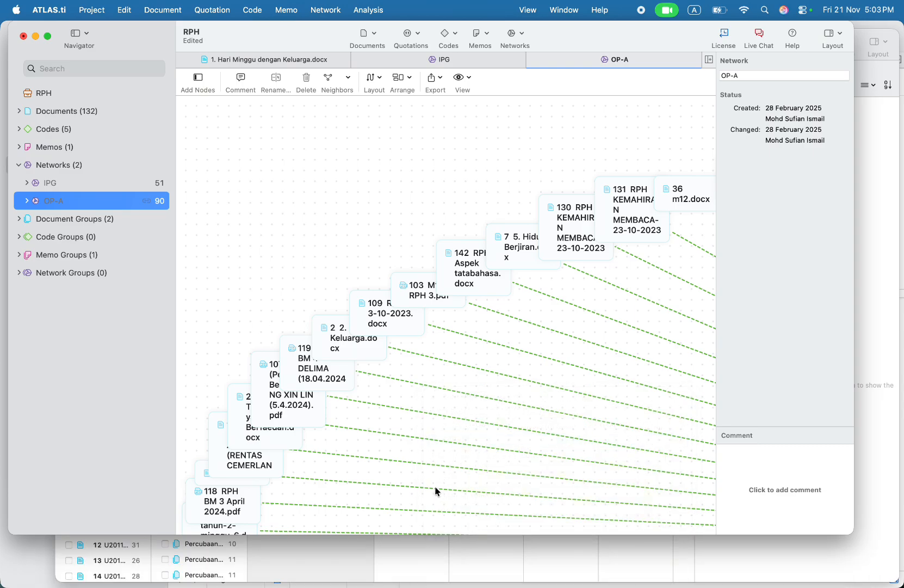
{"action": "right_click", "coordinate": [440, 567]}
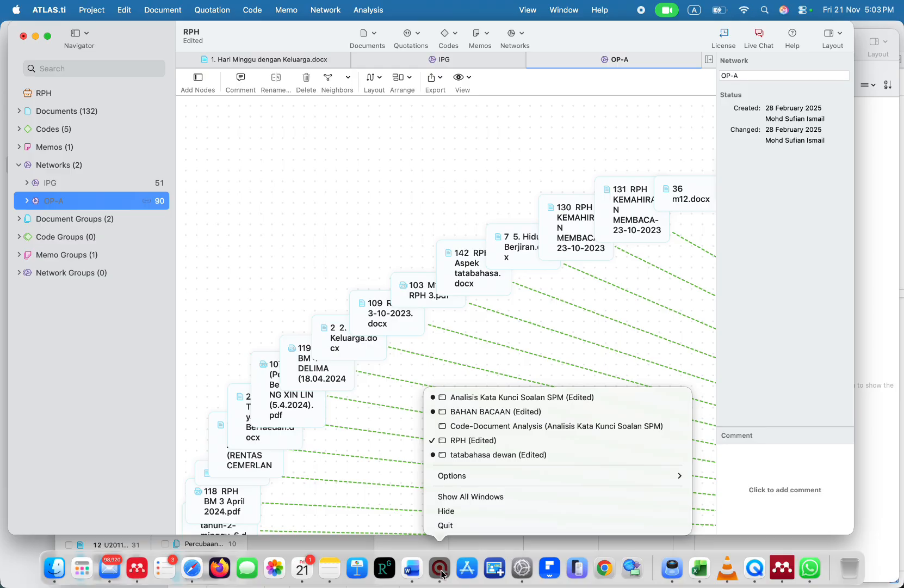
- Switch to the Google Meet call in Safari and present the ATLAS.ti RPH project window with its OP-A network
{"action": "left_click", "coordinate": [197, 576]}
{"action": "left_click", "coordinate": [196, 575]}
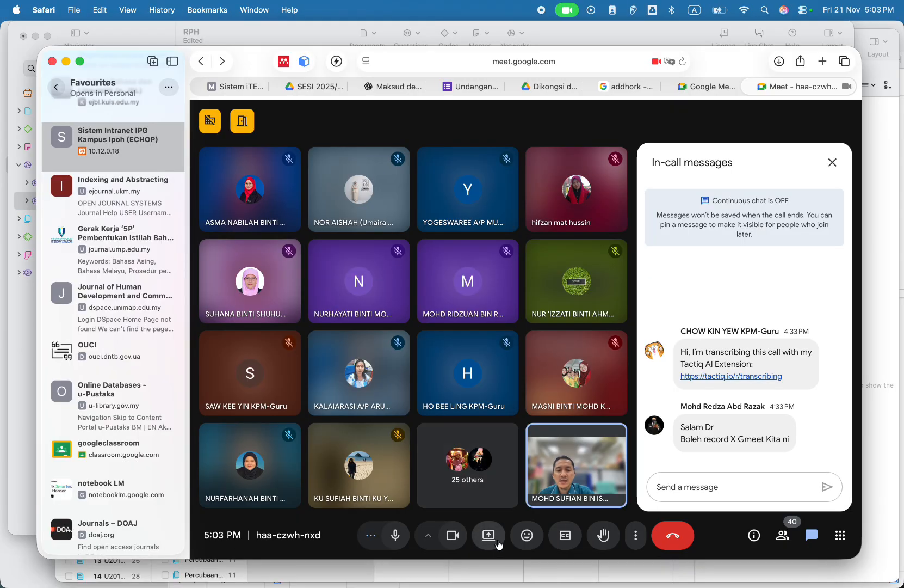
{"action": "left_click", "coordinate": [497, 542]}
{"action": "left_click", "coordinate": [453, 369]}
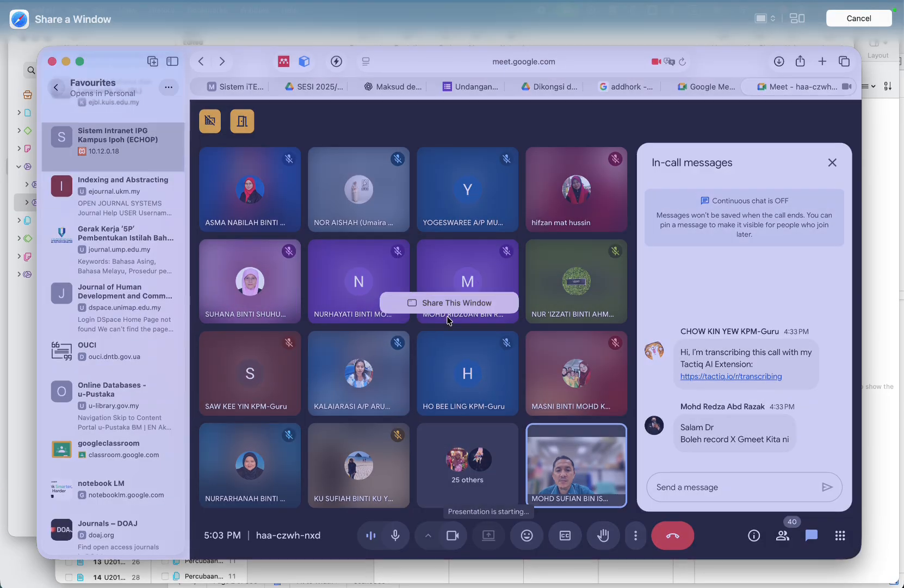
{"action": "mouse_move", "coordinate": [385, 577]}
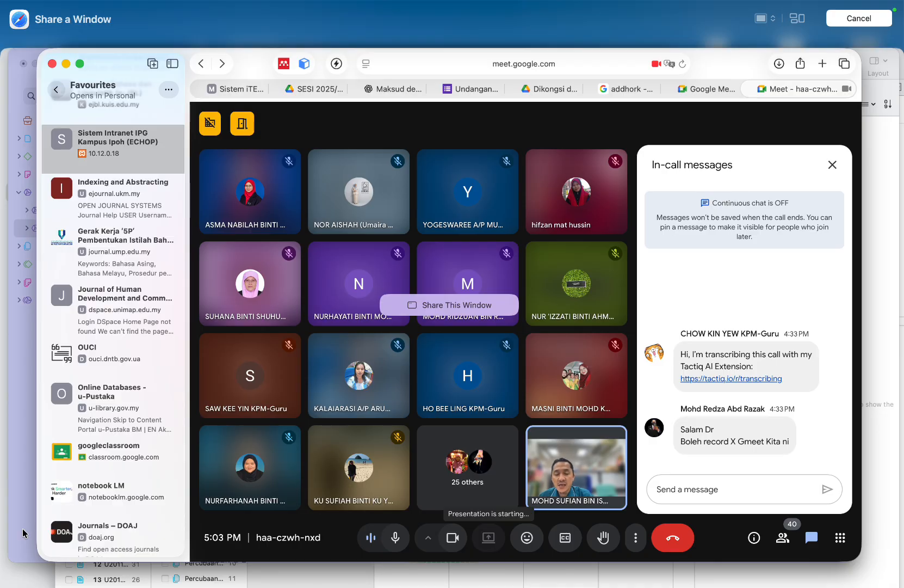
{"action": "mouse_move", "coordinate": [28, 521]}
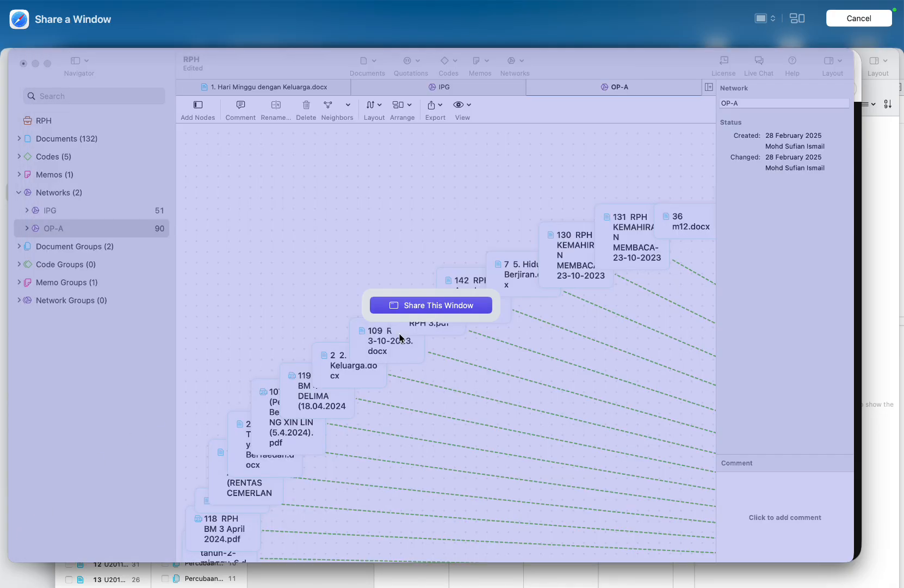
{"action": "left_click", "coordinate": [410, 305]}
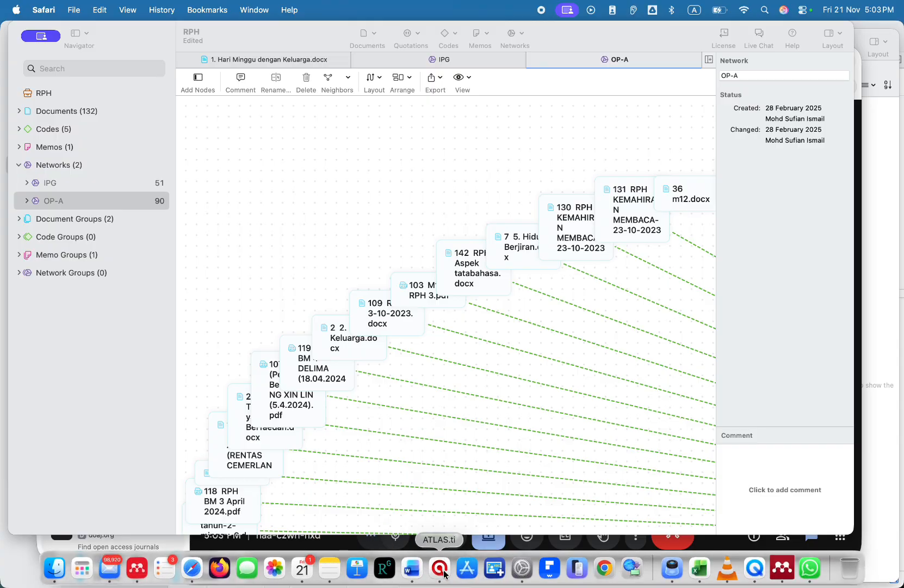
- Check the shared RPH window in the Google Meet call and return to the OP-A network in ATLAS.ti
{"action": "left_click", "coordinate": [442, 569]}
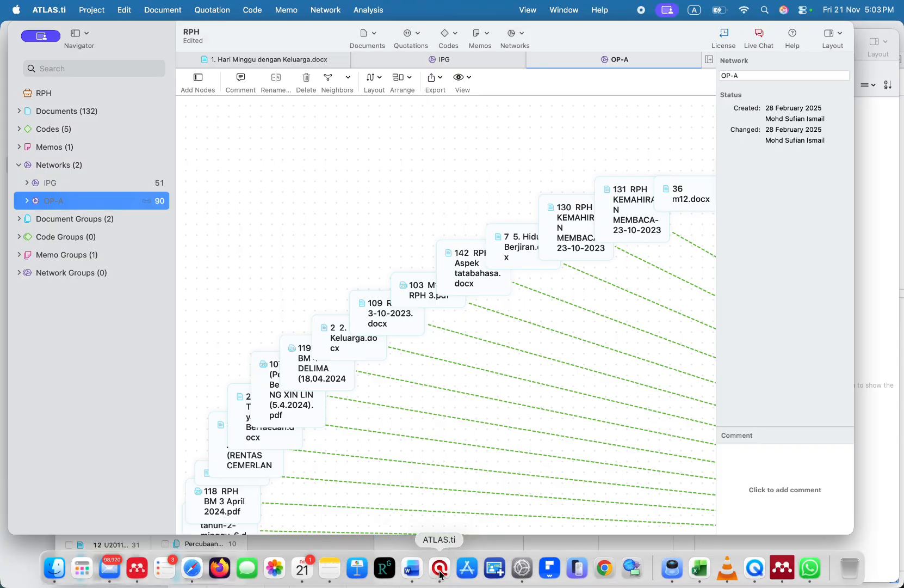
{"action": "left_click", "coordinate": [193, 568]}
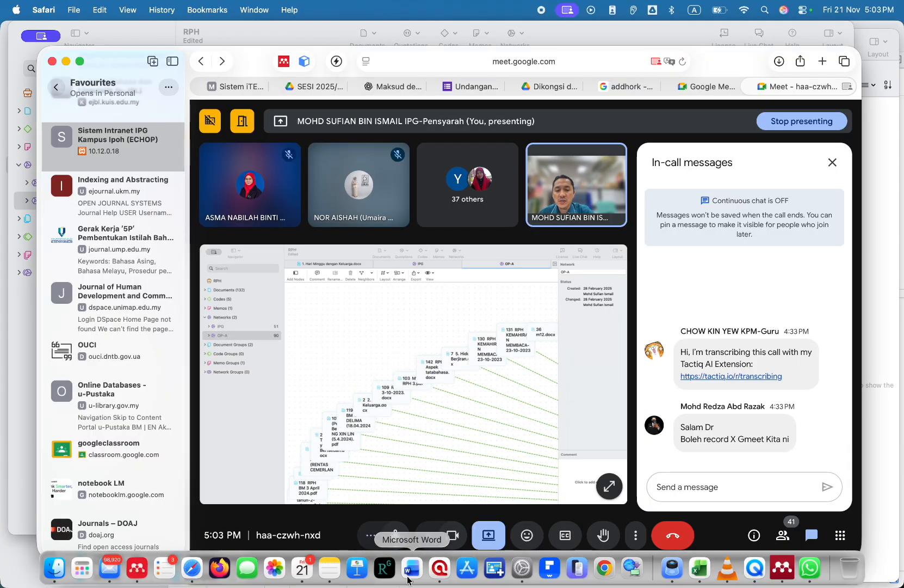
{"action": "left_click", "coordinate": [445, 569]}
{"action": "scroll", "coordinate": [393, 397], "scroll_direction": "right", "scroll_amount": 6}
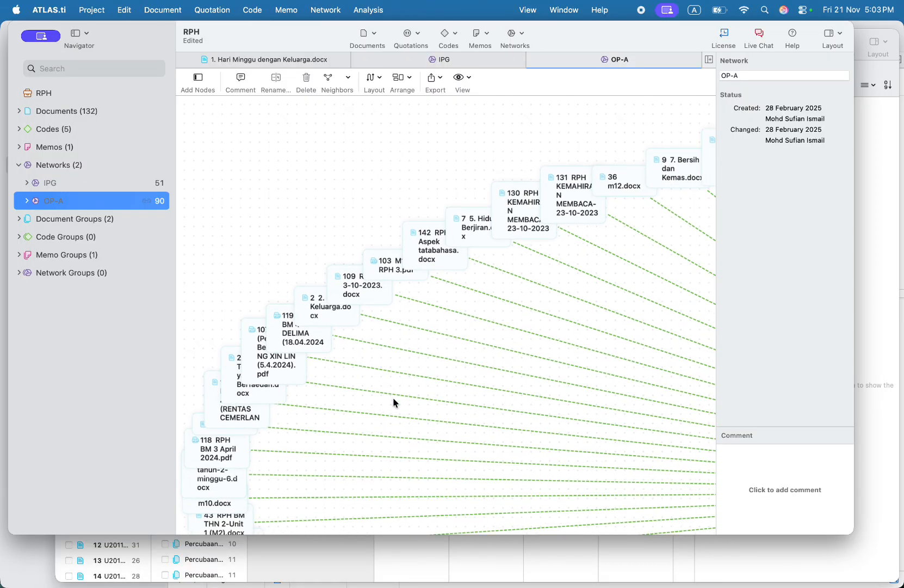
{"action": "left_click", "coordinate": [369, 11]}
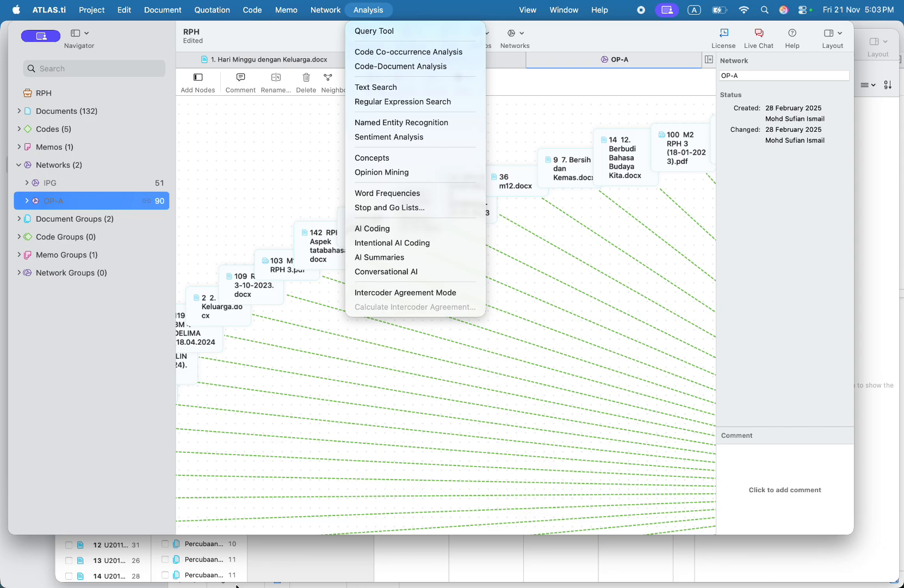
{"action": "left_click", "coordinate": [266, 557]}
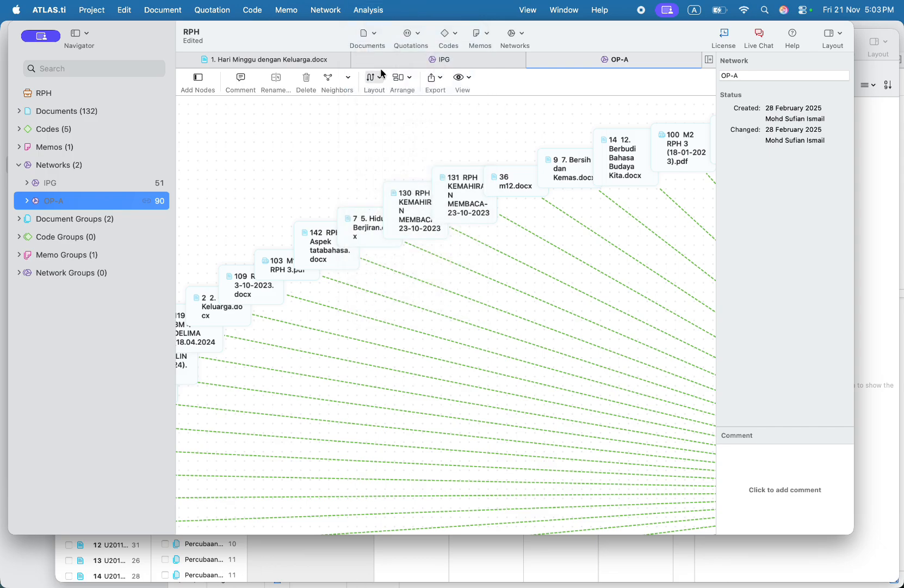
{"action": "left_click", "coordinate": [365, 10]}
{"action": "left_click", "coordinate": [388, 293]}
{"action": "left_click", "coordinate": [191, 569]}
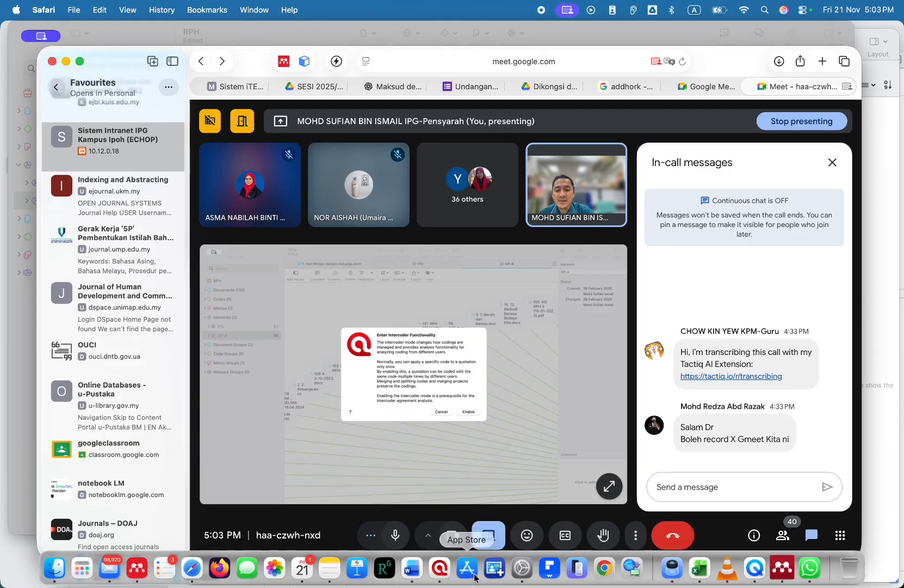
{"action": "left_click", "coordinate": [444, 572]}
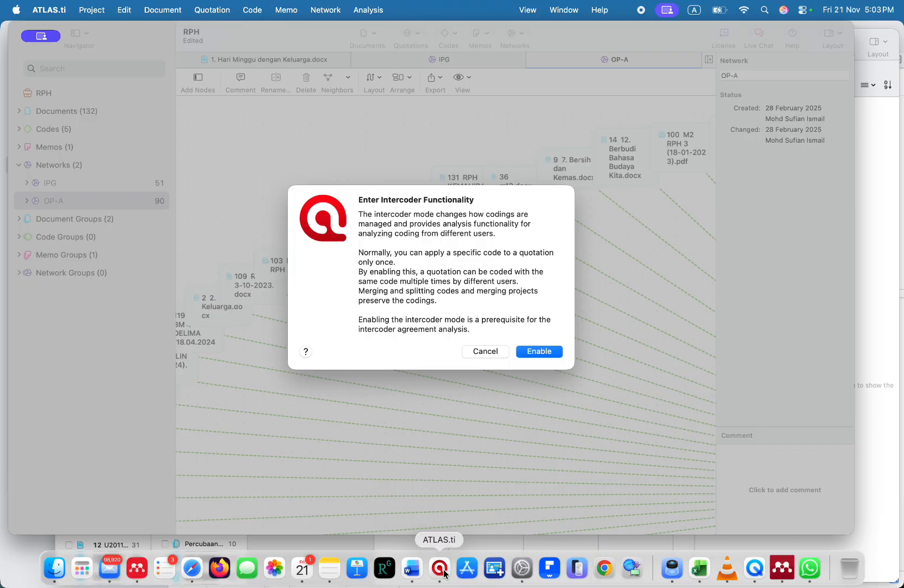
{"action": "left_click", "coordinate": [481, 352]}
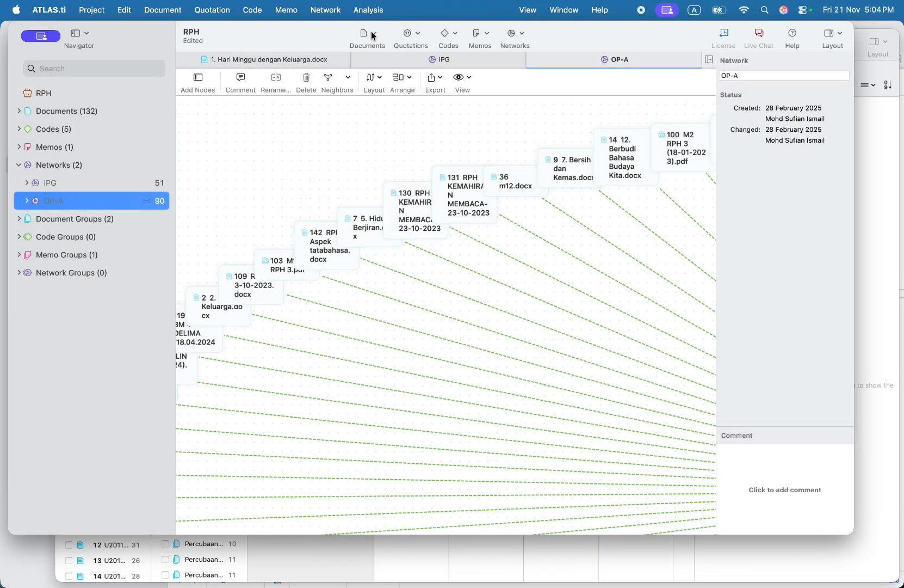
- Enable Intercoder Agreement Mode in the RPH project
{"action": "left_click", "coordinate": [368, 11]}
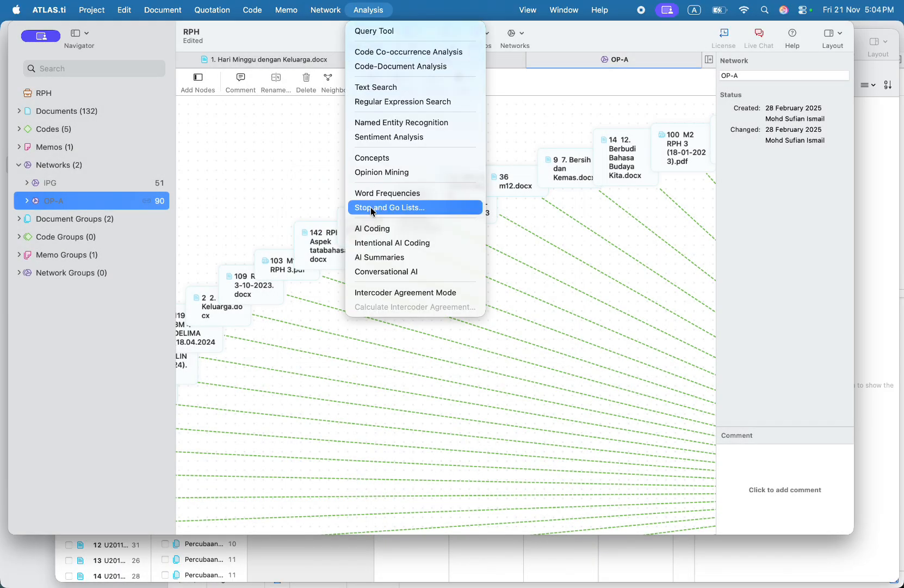
{"action": "left_click", "coordinate": [383, 292]}
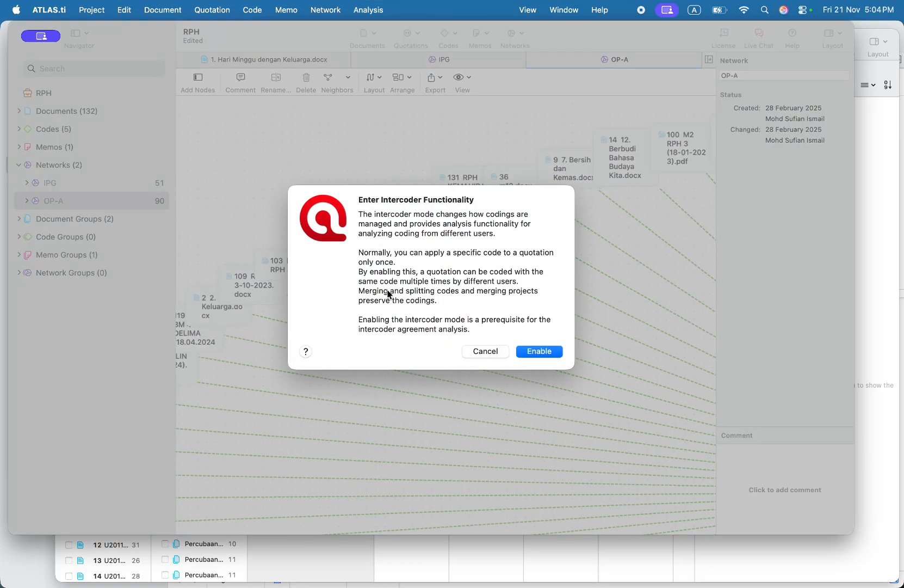
{"action": "left_click", "coordinate": [533, 353]}
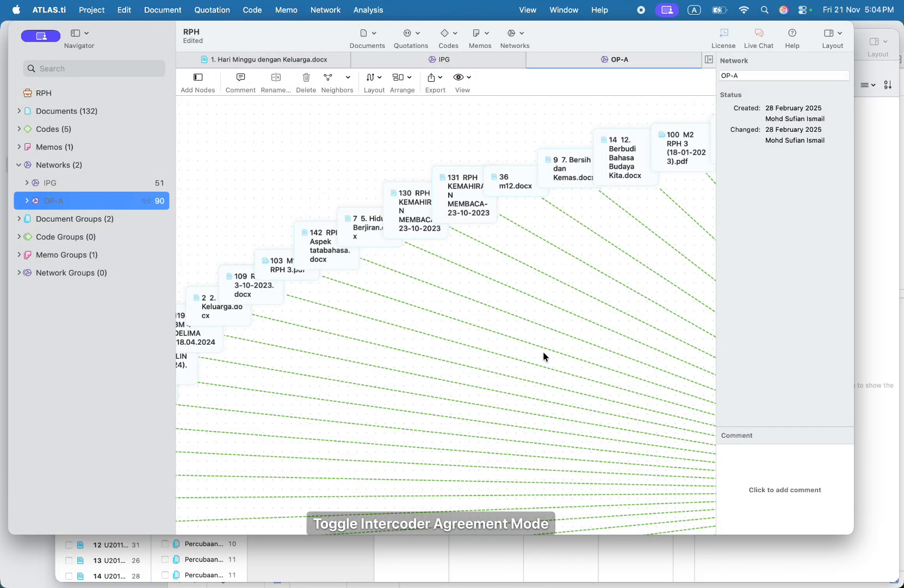
- Open Calculate Intercoder Agreement for the RPH project, examine the users available for adding, and close the window
{"action": "left_click", "coordinate": [368, 11]}
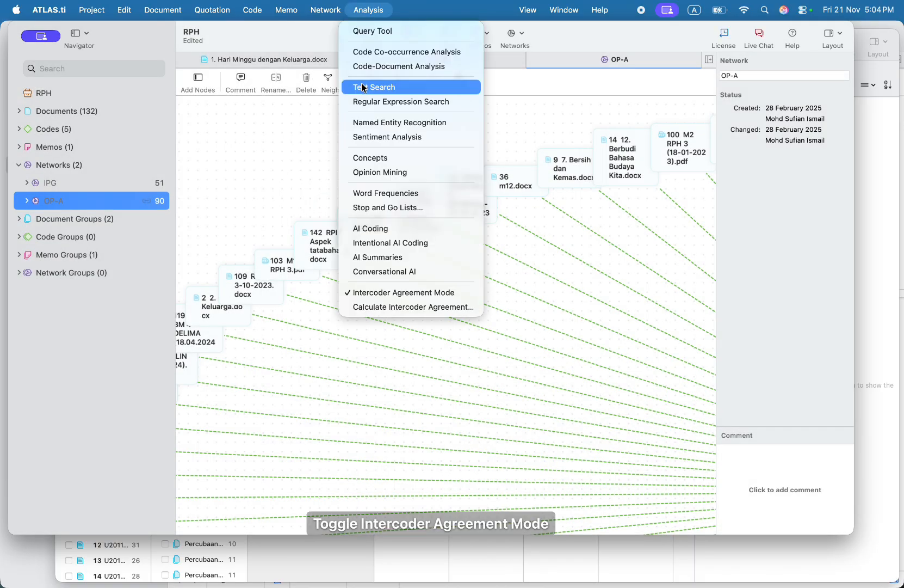
{"action": "left_click", "coordinate": [376, 308]}
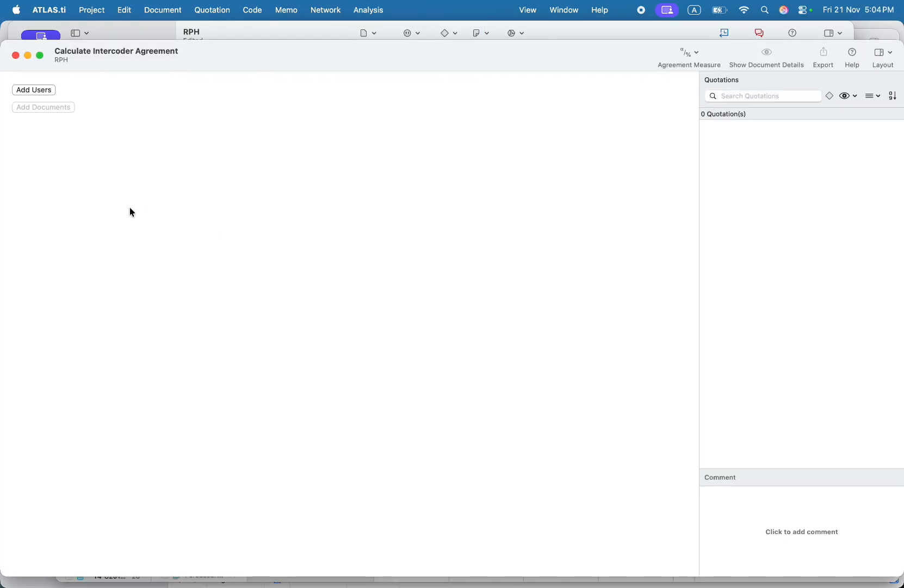
{"action": "left_click", "coordinate": [42, 90]}
{"action": "left_click", "coordinate": [44, 138]}
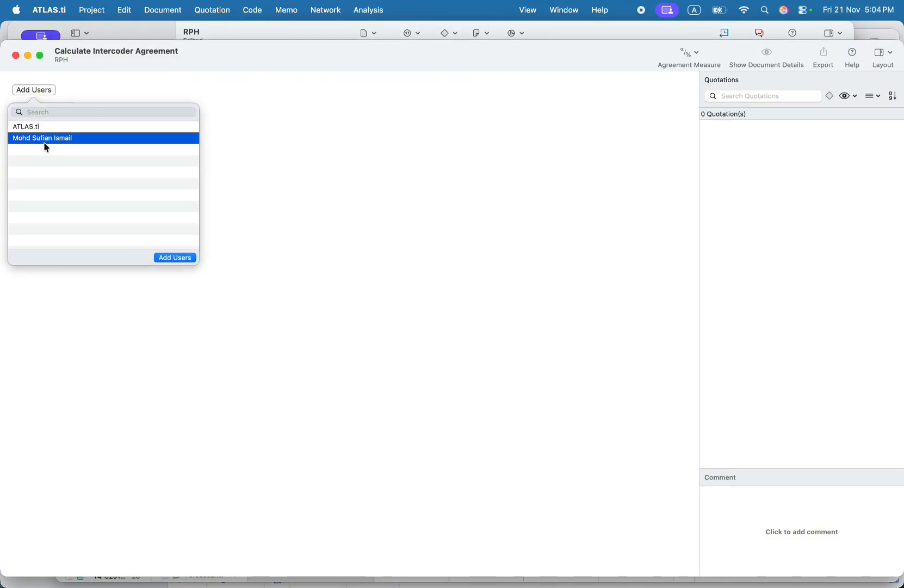
{"action": "left_click", "coordinate": [38, 127]}
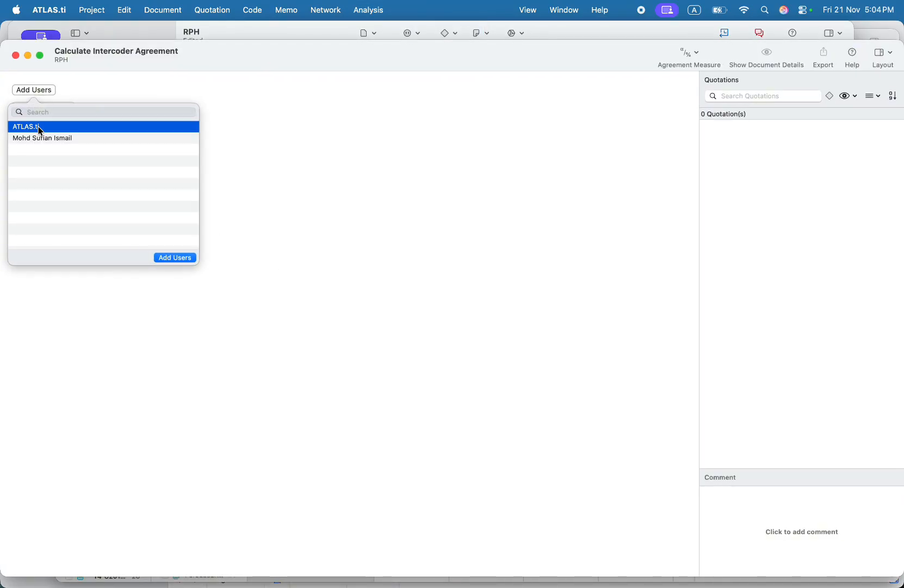
{"action": "left_click", "coordinate": [15, 56]}
{"action": "left_click", "coordinate": [15, 56]}
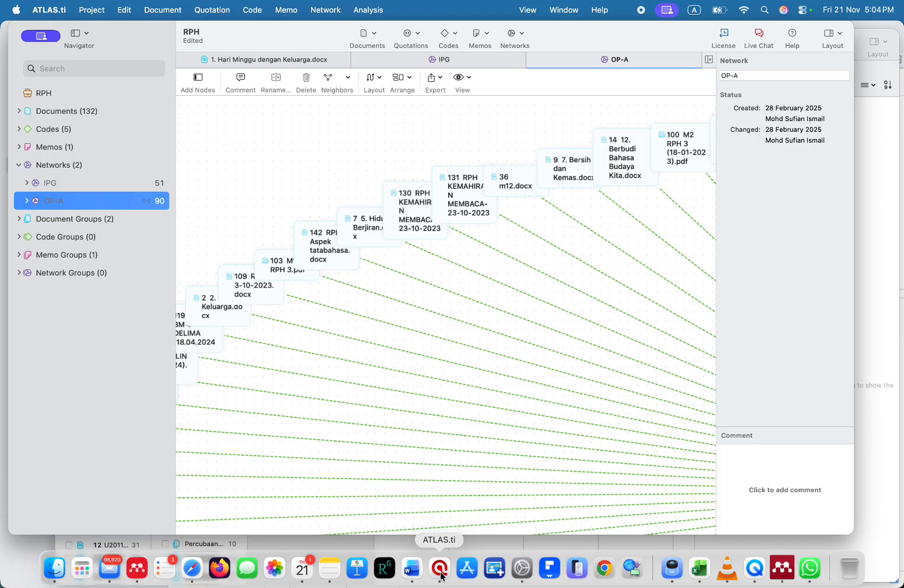
- Bring the Code-Document Analysis window of Analisis Kata Kunci Soalan SPM to the front and close it
{"action": "left_click", "coordinate": [369, 11]}
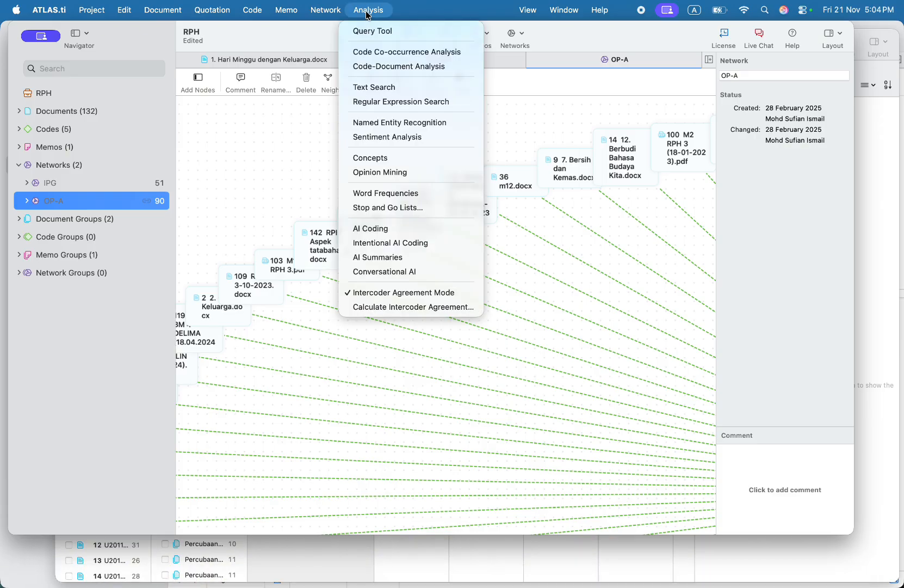
{"action": "left_click", "coordinate": [410, 308]}
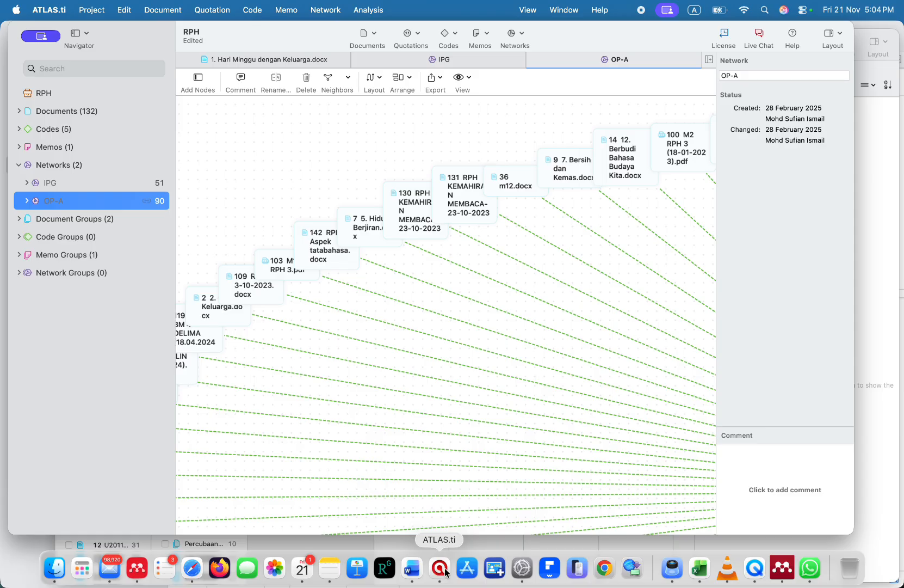
{"action": "right_click", "coordinate": [444, 572]}
{"action": "left_click", "coordinate": [414, 543]}
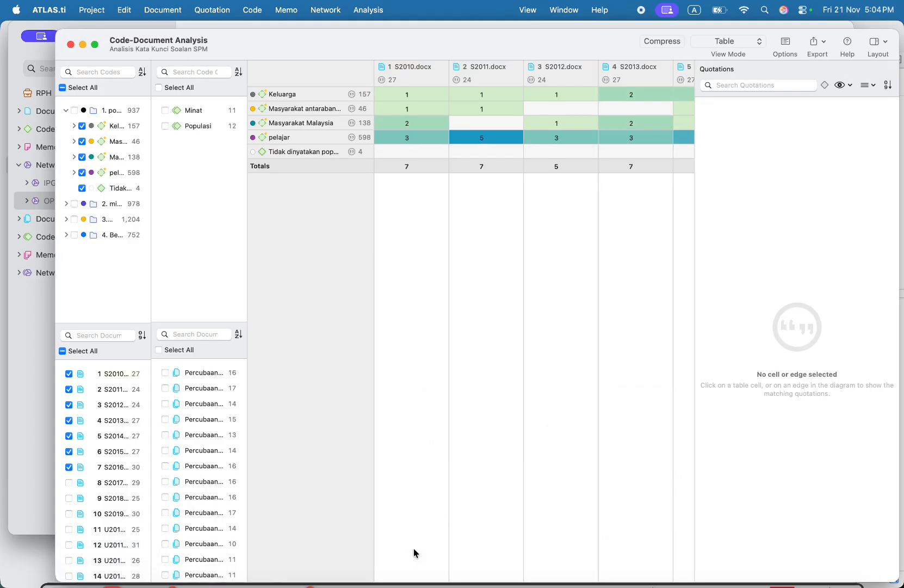
{"action": "left_click", "coordinate": [70, 44]}
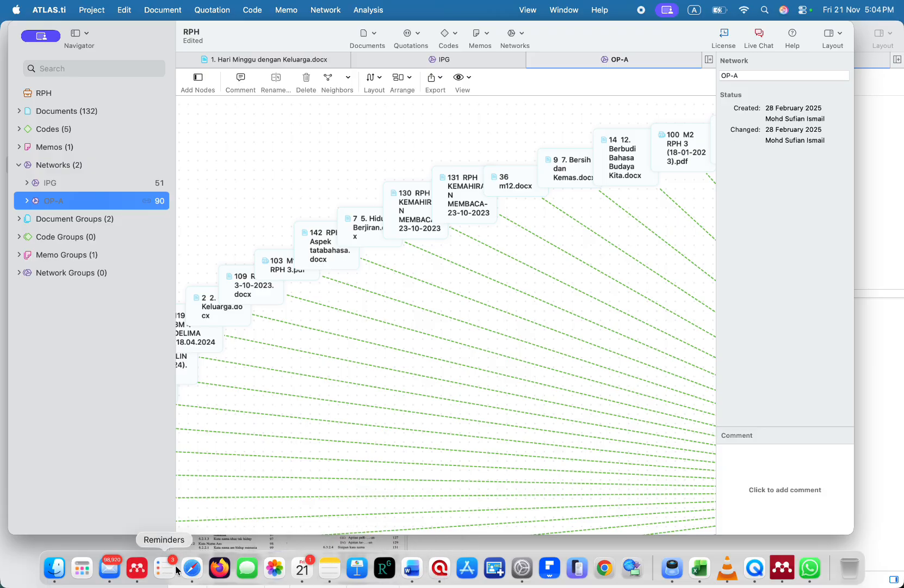
- Switch to the Google Meet call in Safari and stop sharing the RPH project window
{"action": "left_click", "coordinate": [192, 568]}
{"action": "left_click", "coordinate": [494, 536]}
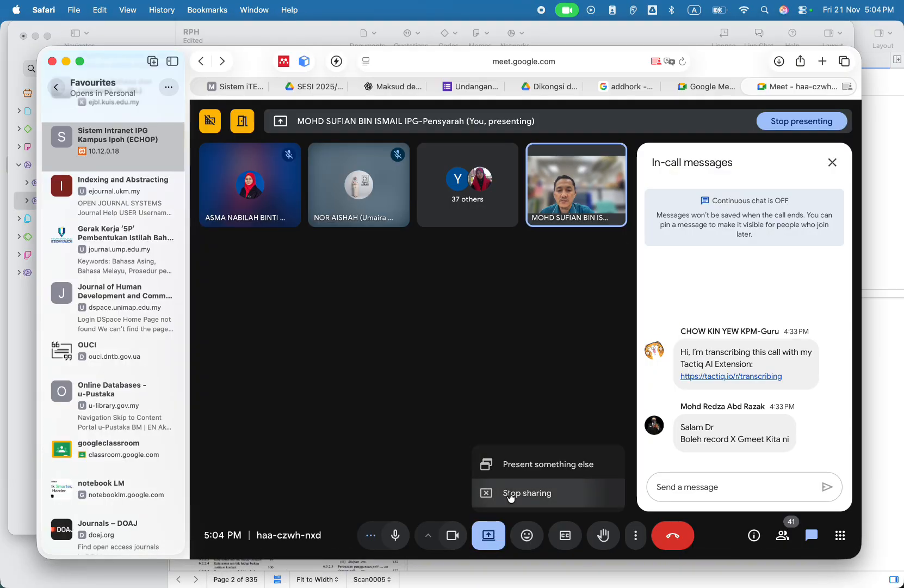
{"action": "left_click", "coordinate": [489, 491]}
- Bring the RPH project window to the front in ATLAS.ti and close it, discarding its changes
{"action": "right_click", "coordinate": [439, 576]}
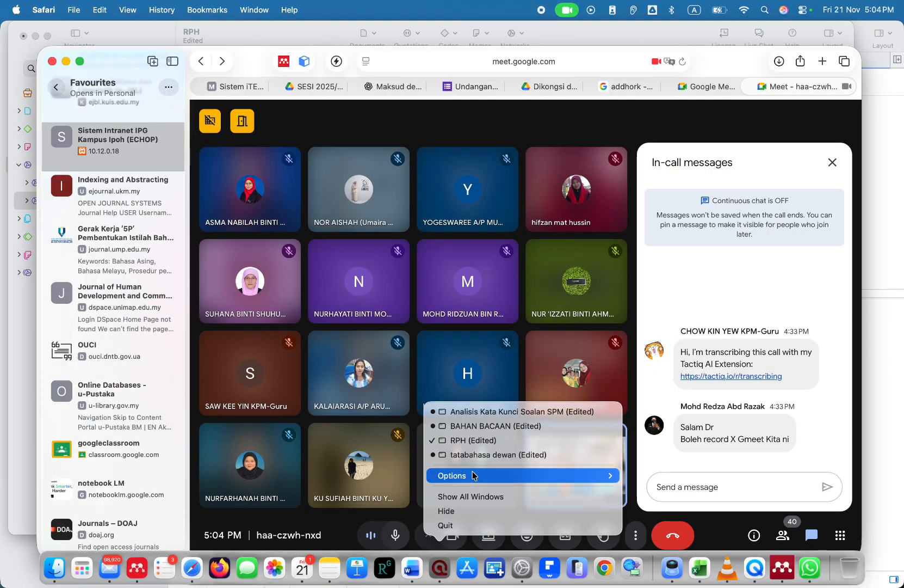
{"action": "left_click", "coordinate": [475, 442]}
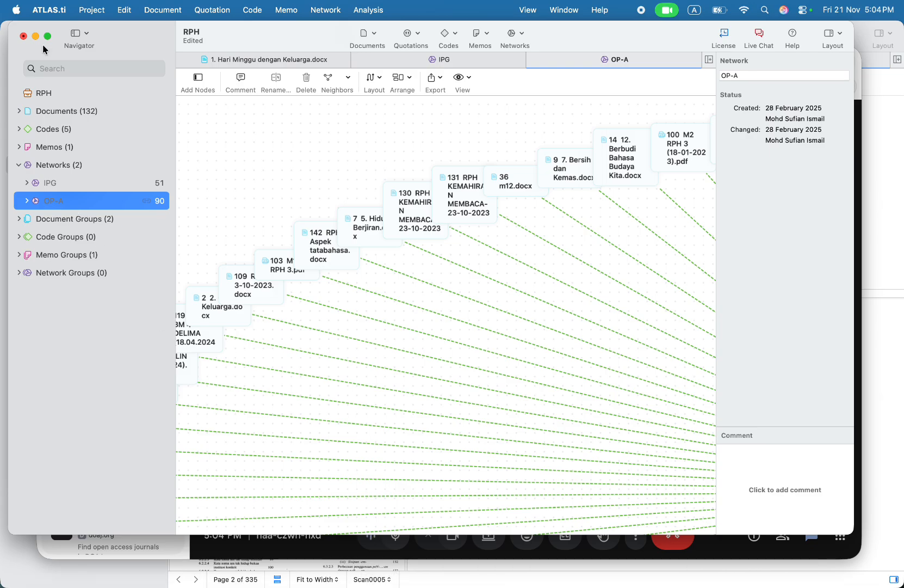
{"action": "left_click", "coordinate": [23, 36]}
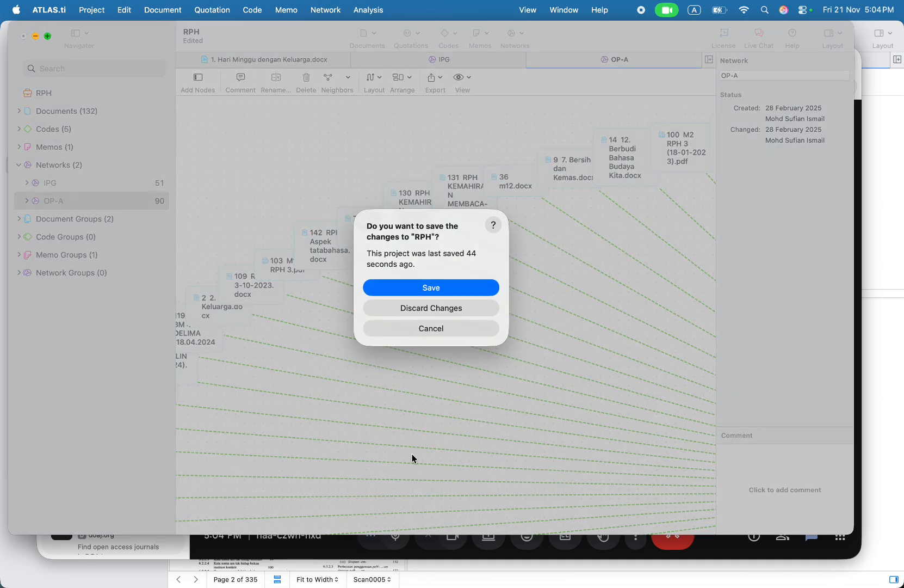
{"action": "left_click", "coordinate": [416, 307]}
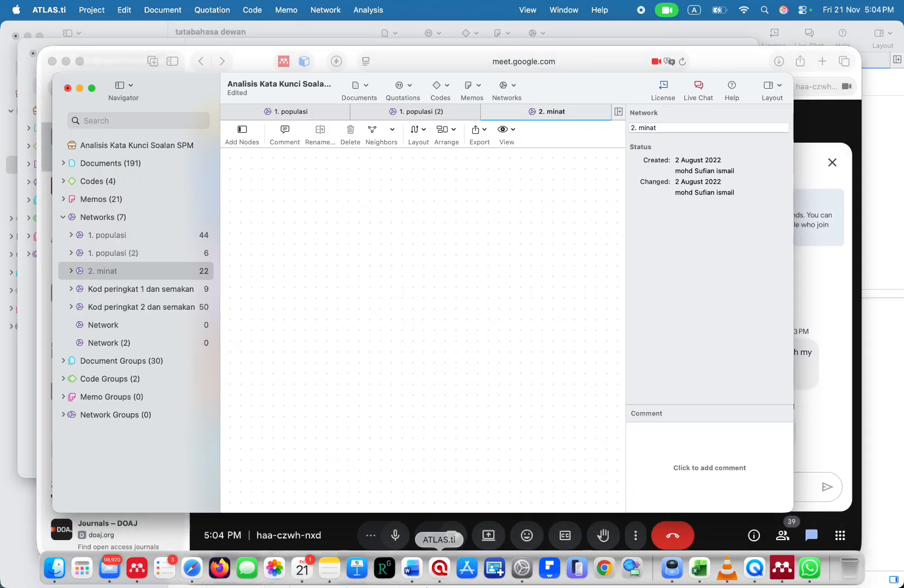
- Enable Intercoder Agreement Mode in the Analisis Kata Kunci Soalan SPM project
{"action": "left_click", "coordinate": [363, 10]}
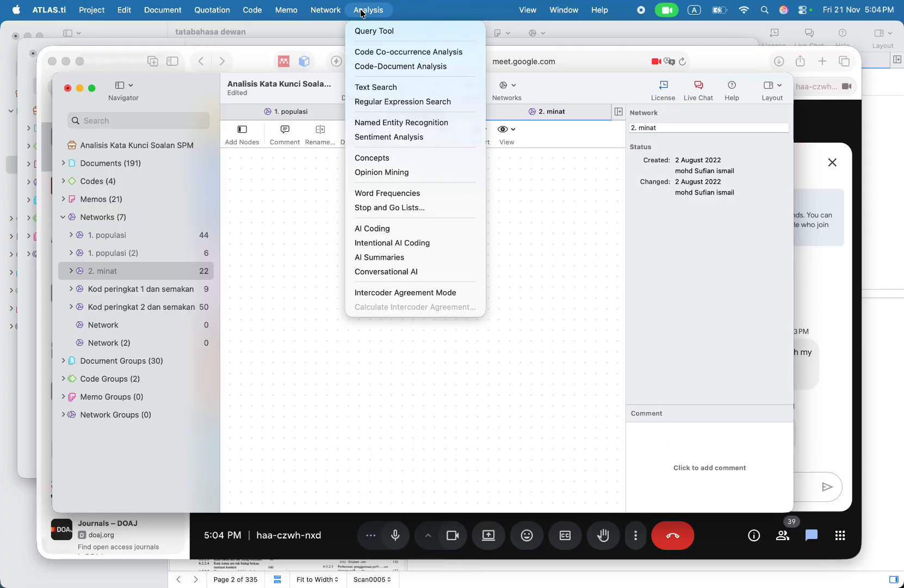
{"action": "left_click", "coordinate": [388, 292]}
{"action": "left_click", "coordinate": [529, 354]}
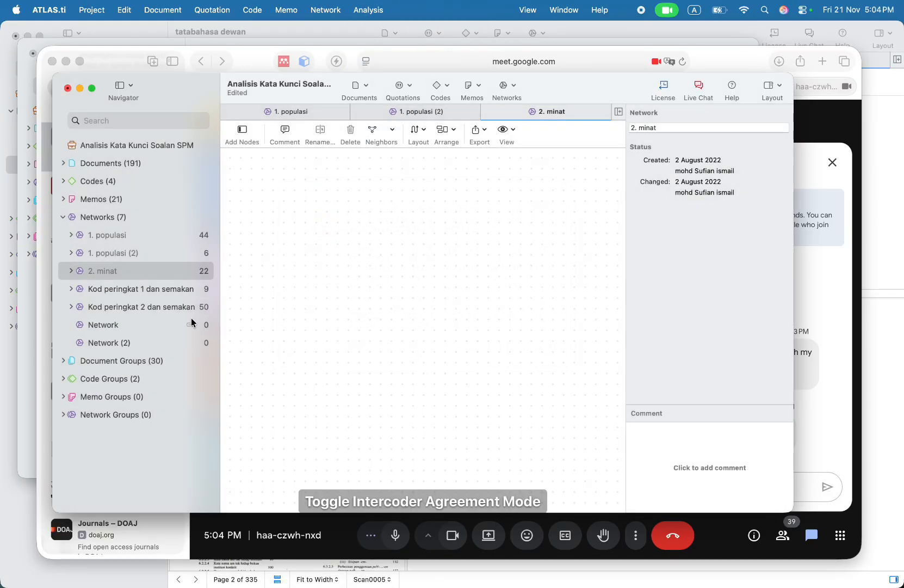
- Open Calculate Intercoder Agreement for the Analisis Kata Kunci Soalan SPM project and add ATLAS.ti as a user
{"action": "left_click", "coordinate": [375, 9]}
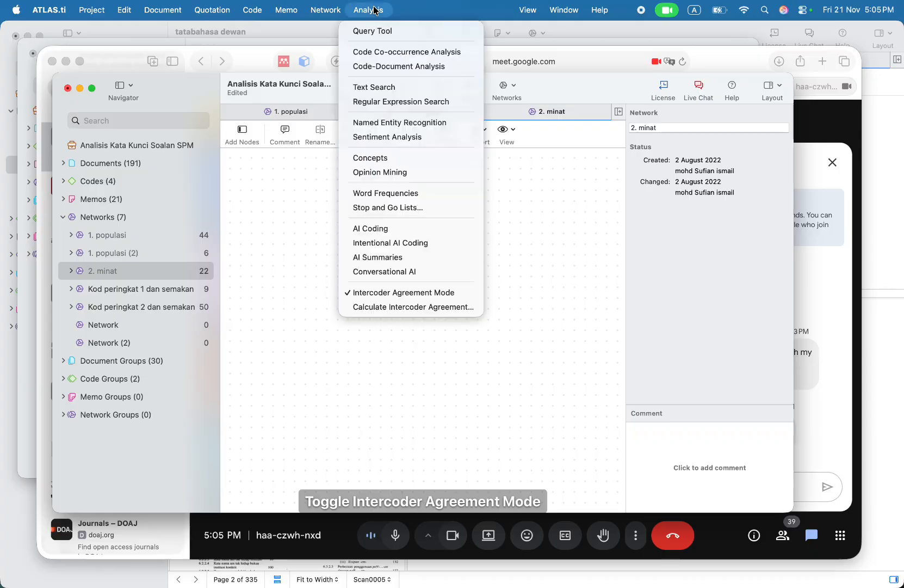
{"action": "left_click", "coordinate": [384, 307]}
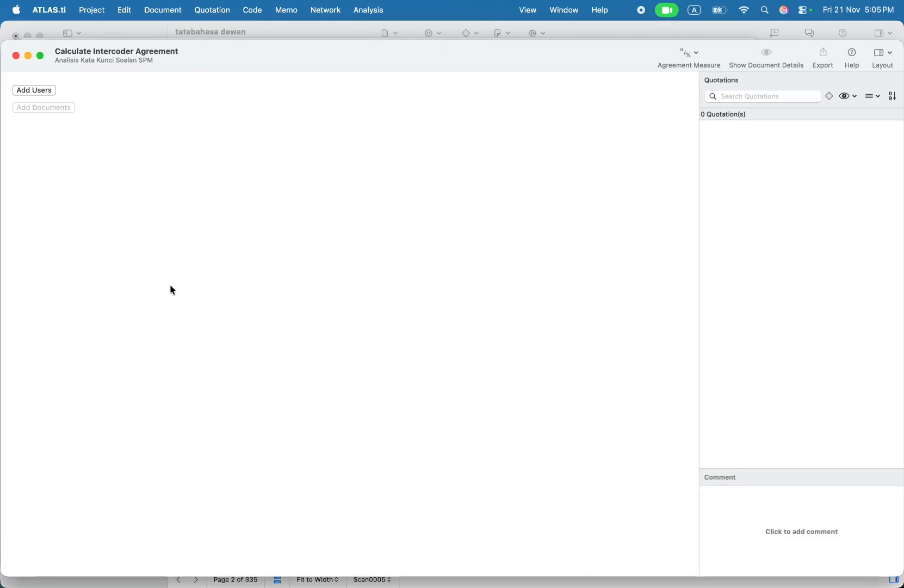
{"action": "left_click", "coordinate": [32, 89]}
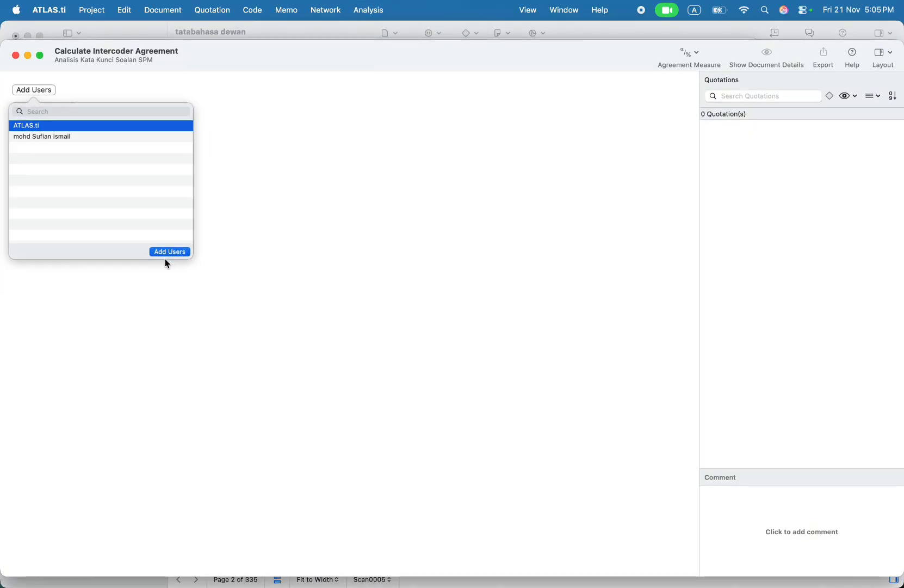
{"action": "left_click", "coordinate": [165, 259]}
- Find the AGGREMENT CODE project without a number suffix in the project list and open it
{"action": "left_click", "coordinate": [104, 10]}
{"action": "left_click", "coordinate": [106, 51]}
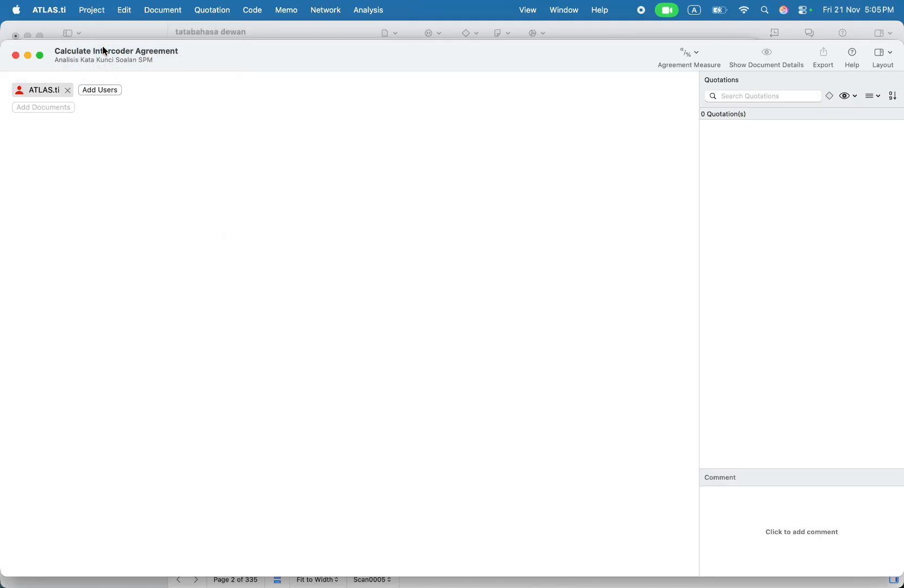
{"action": "scroll", "coordinate": [204, 212], "scroll_direction": "down", "scroll_amount": 5}
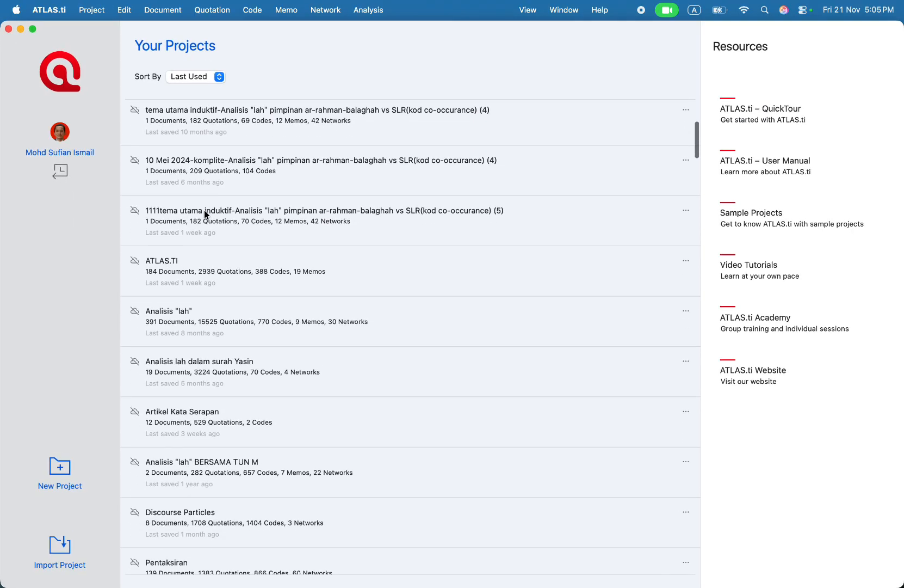
{"action": "scroll", "coordinate": [207, 213], "scroll_direction": "down", "scroll_amount": 10}
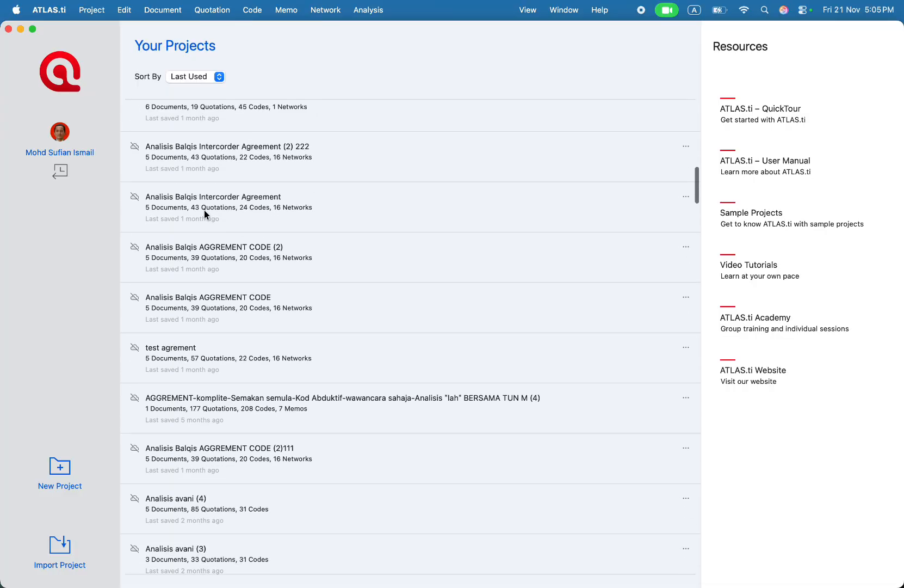
{"action": "scroll", "coordinate": [206, 213], "scroll_direction": "down", "scroll_amount": 5}
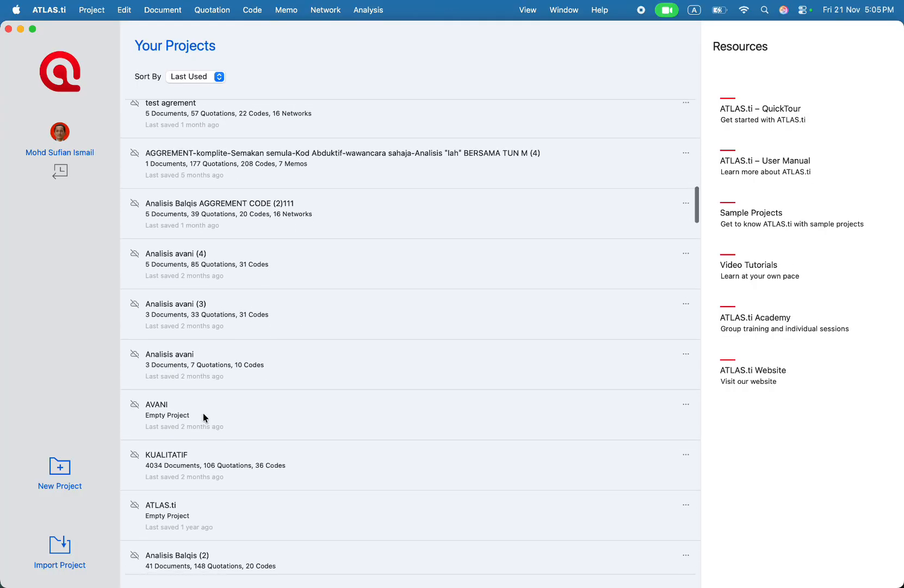
{"action": "scroll", "coordinate": [204, 418], "scroll_direction": "up", "scroll_amount": 4}
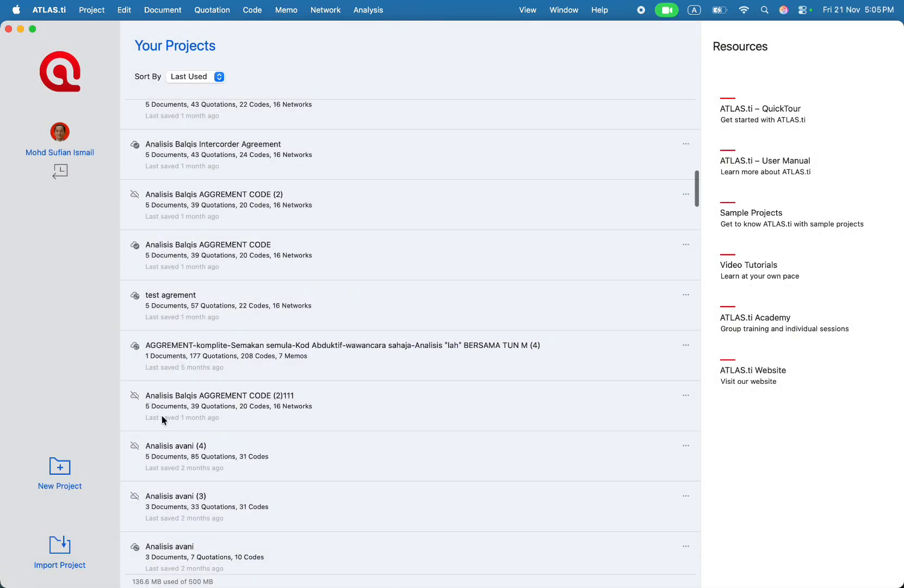
{"action": "double_click", "coordinate": [203, 255]}
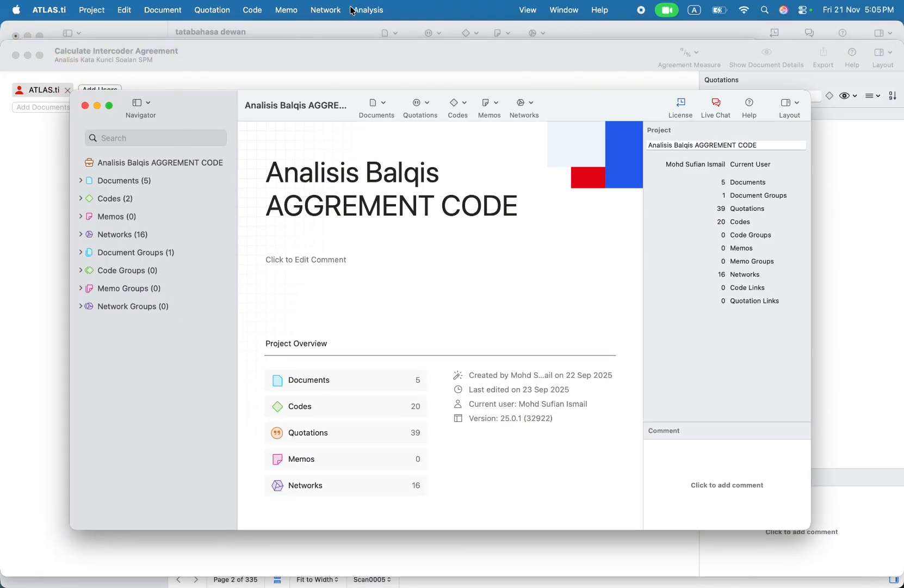
- Open Calculate Intercoder Agreement for the AGGREMENT CODE project
{"action": "left_click", "coordinate": [353, 11]}
{"action": "left_click", "coordinate": [388, 305]}
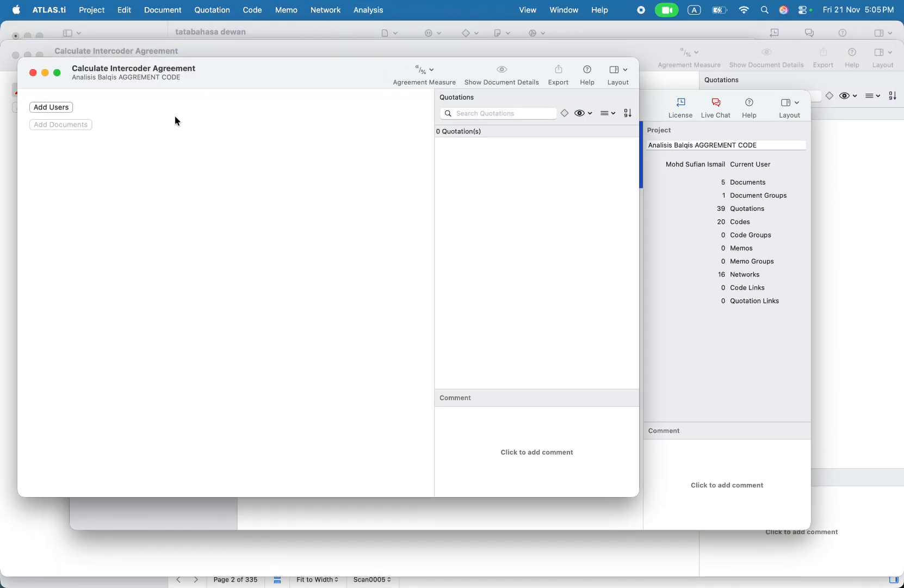
{"action": "left_click", "coordinate": [59, 107]}
{"action": "left_click", "coordinate": [367, 241]}
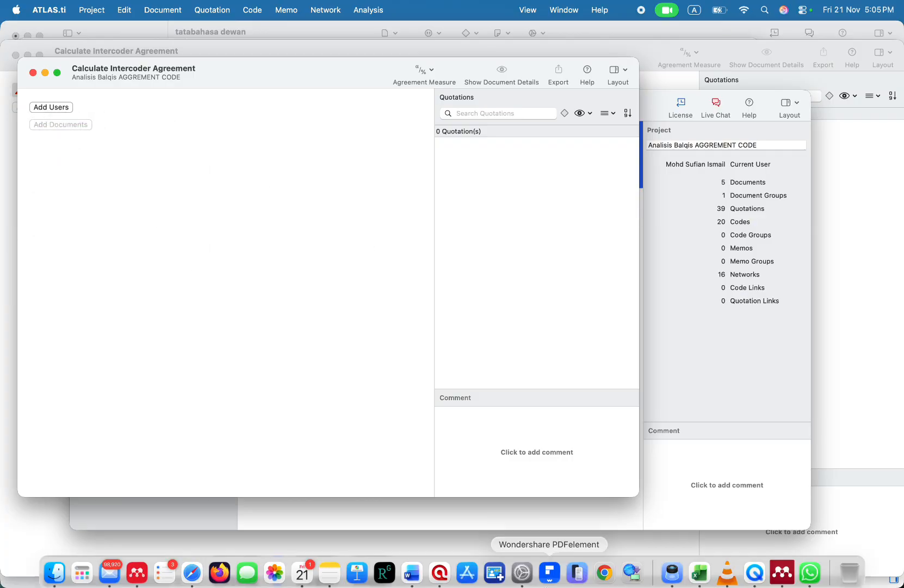
- Switch to the Google Meet call in Safari, share the AGGREMENT CODE project's Calculate Intercoder Agreement window, and bring that window to the front
{"action": "left_click", "coordinate": [192, 567]}
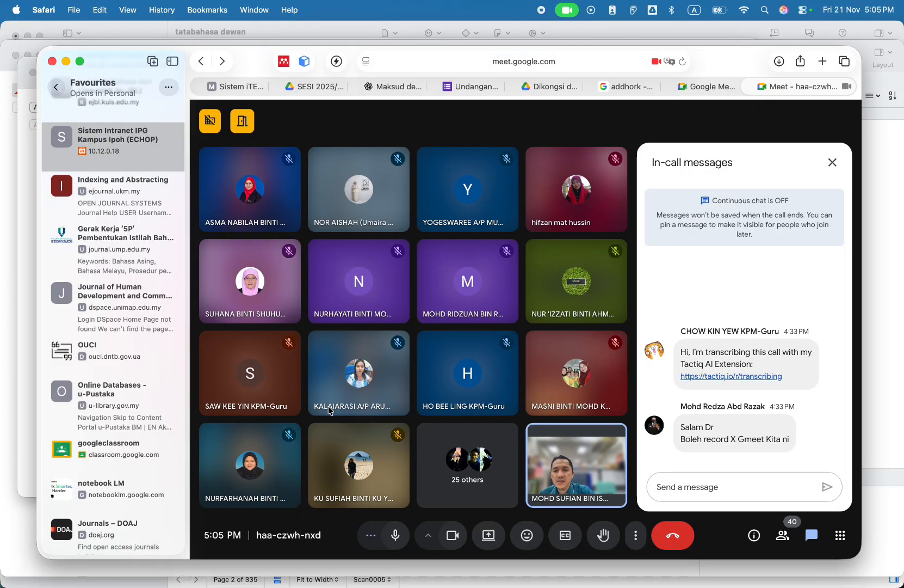
{"action": "left_click", "coordinate": [488, 539]}
{"action": "left_click", "coordinate": [455, 309]}
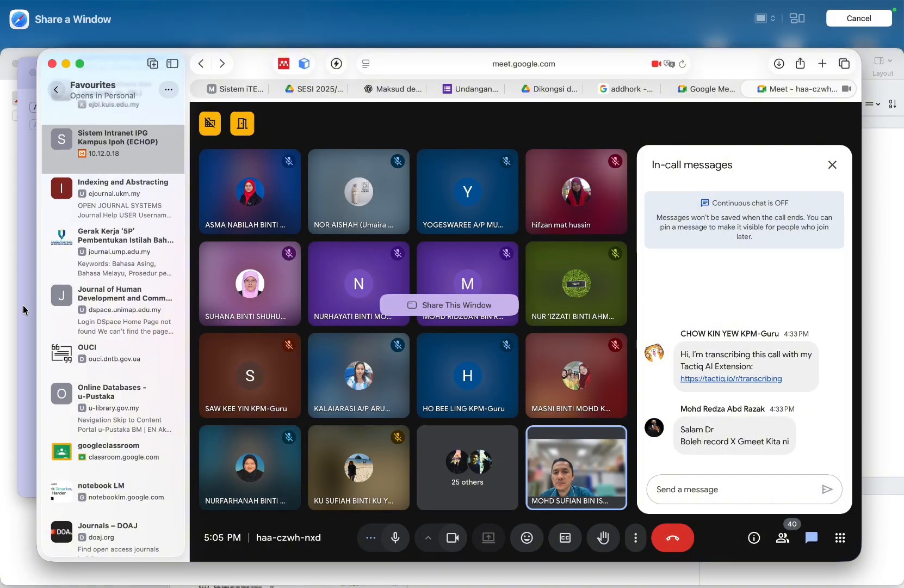
{"action": "mouse_move", "coordinate": [23, 305]}
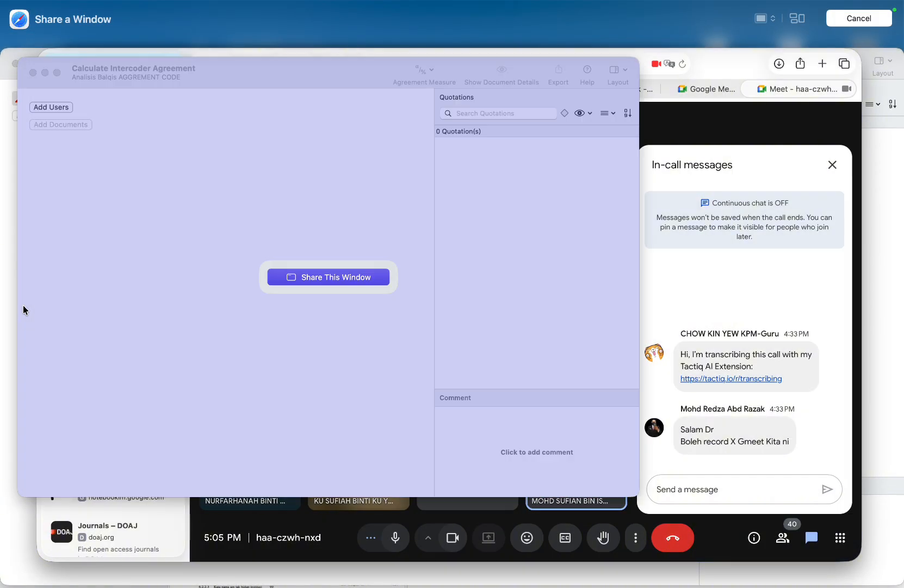
{"action": "left_click", "coordinate": [325, 277]}
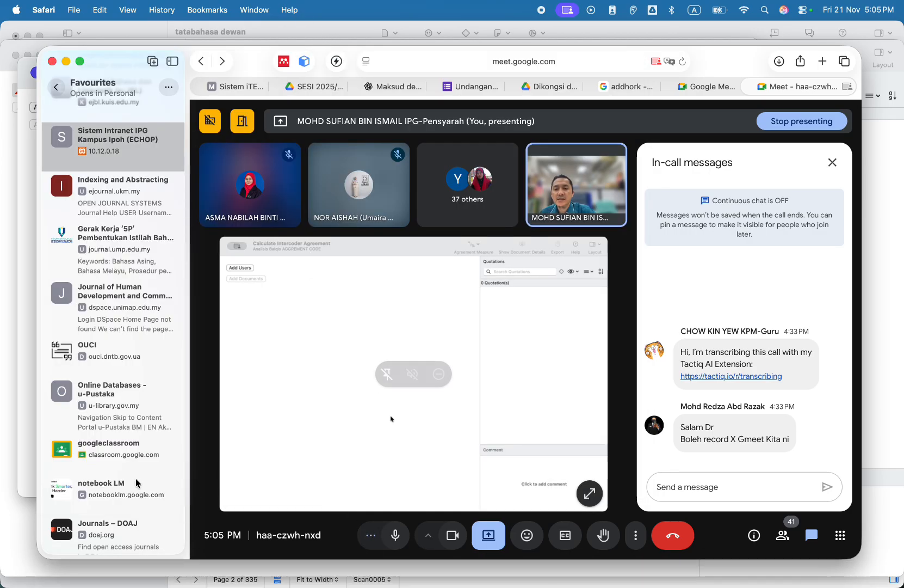
{"action": "left_click", "coordinate": [28, 374]}
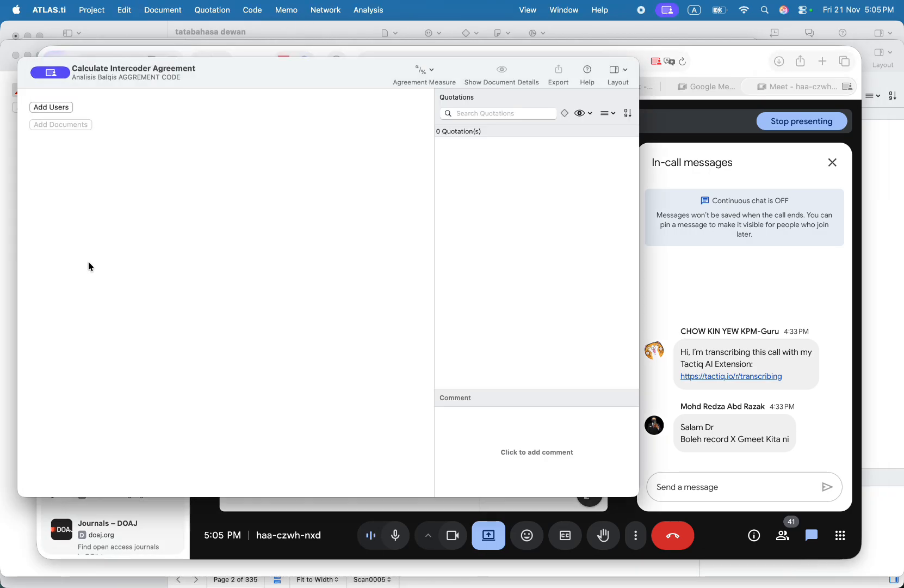
- Add the two individual coders as users in the intercoder agreement calculation, leaving out the ATLAS.ti user
{"action": "left_click", "coordinate": [371, 13]}
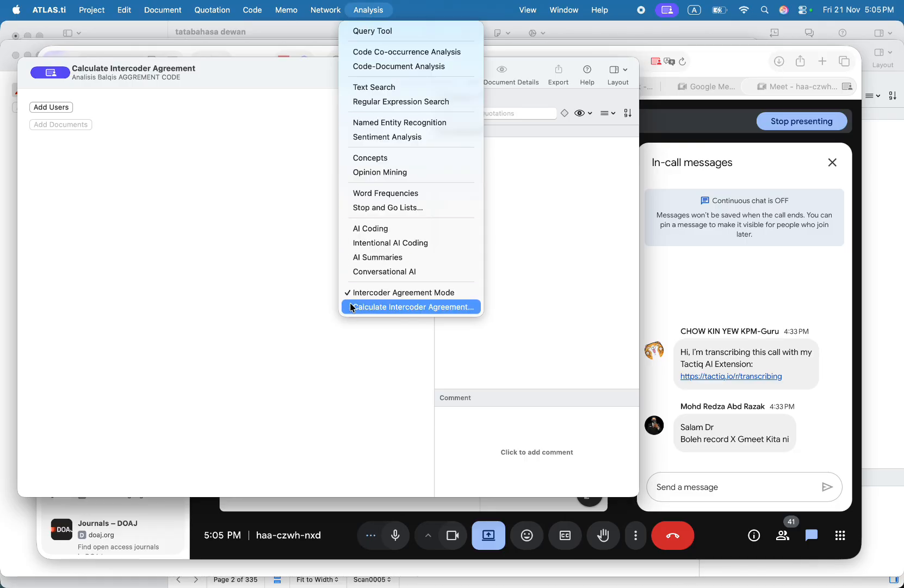
{"action": "left_click", "coordinate": [278, 290]}
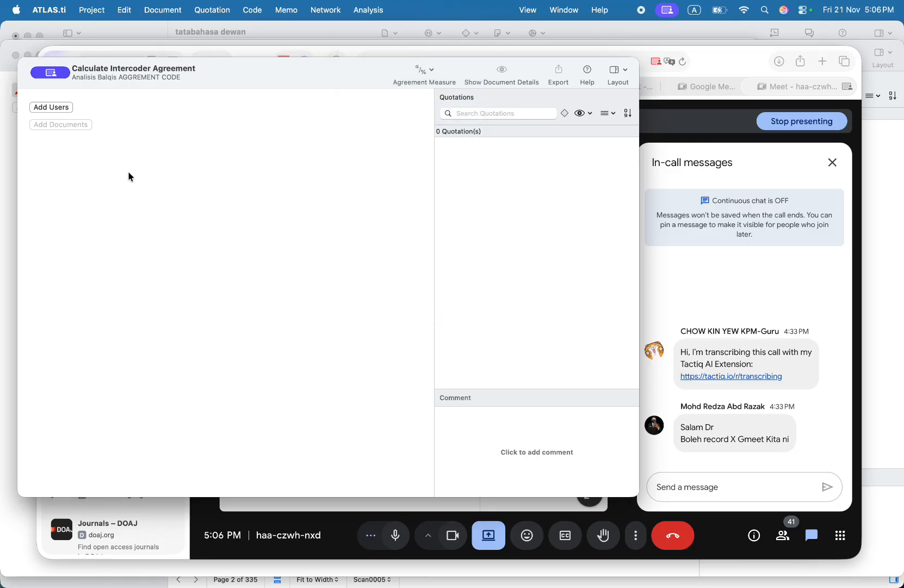
{"action": "left_click", "coordinate": [47, 108]}
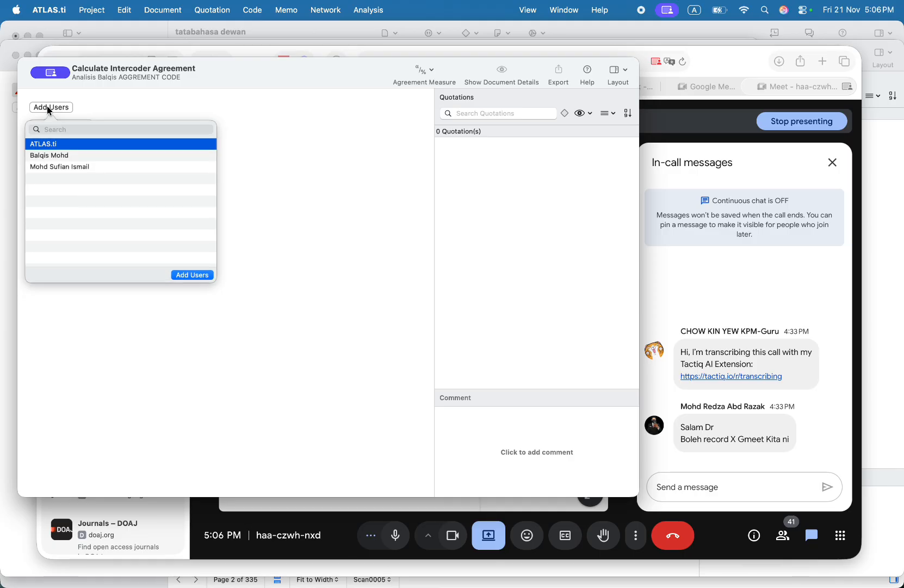
{"action": "left_click", "coordinate": [75, 156]}
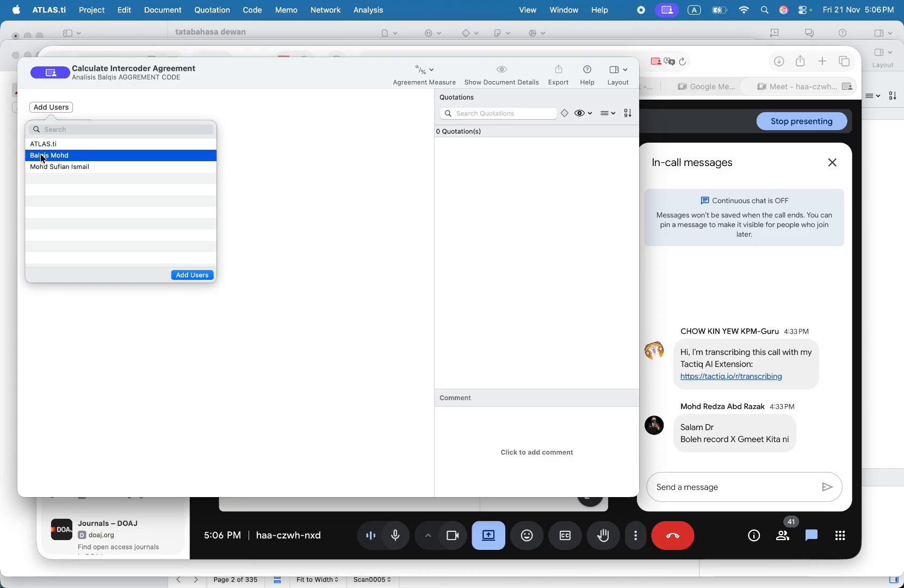
{"action": "left_click", "coordinate": [68, 169], "text": "super"}
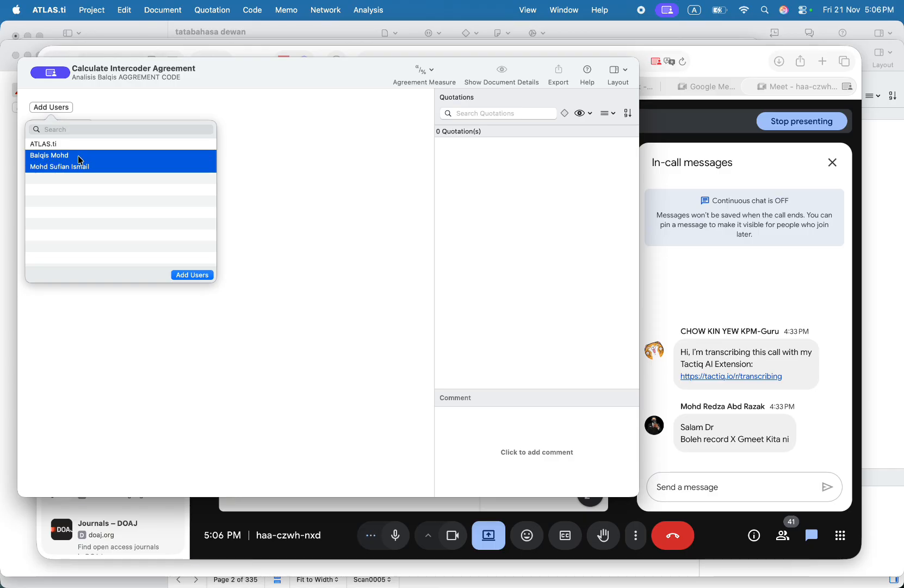
{"action": "left_click", "coordinate": [191, 274]}
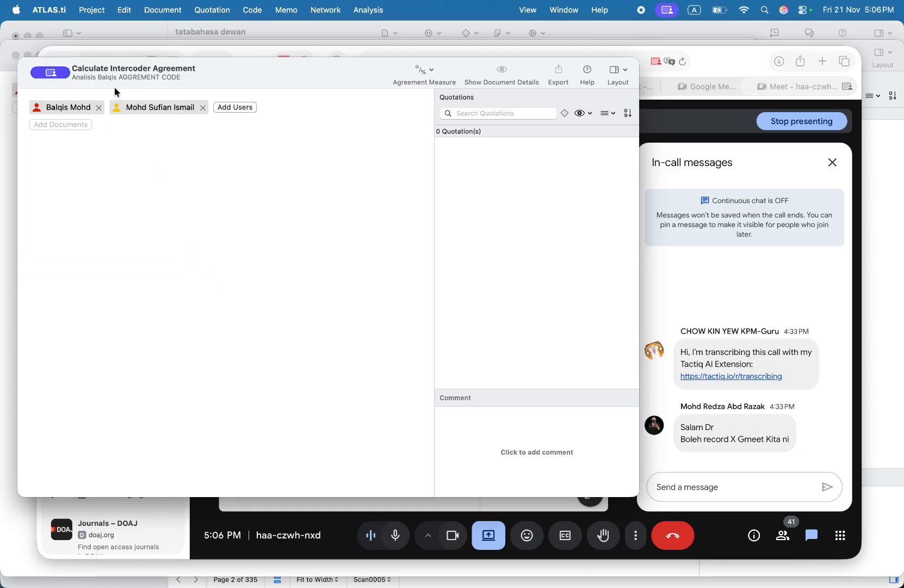
- Return to the Google Meet call in Safari and stop sharing the Calculate Intercoder Agreement window
{"action": "left_click_drag", "start_coordinate": [116, 81], "coordinate": [271, 107]}
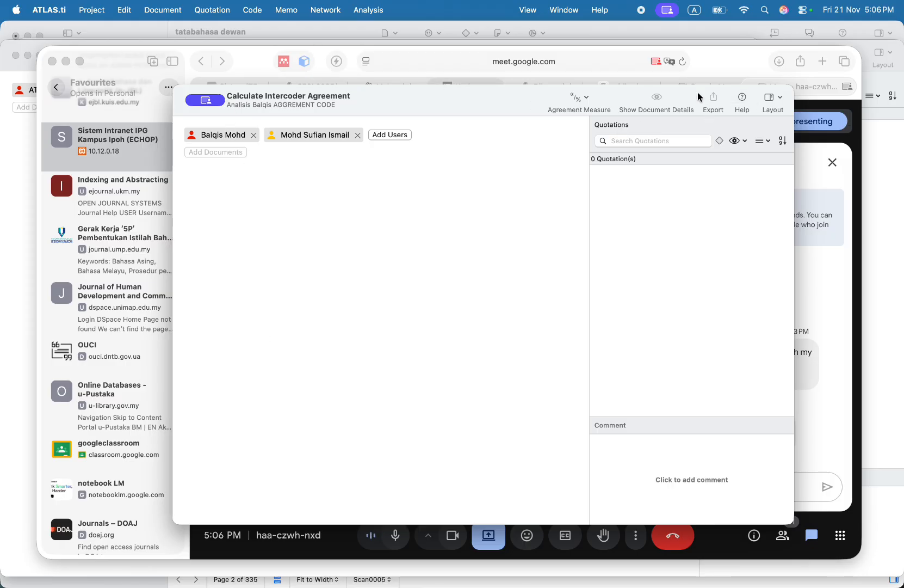
{"action": "left_click", "coordinate": [305, 538]}
{"action": "left_click", "coordinate": [489, 539]}
{"action": "left_click", "coordinate": [506, 491]}
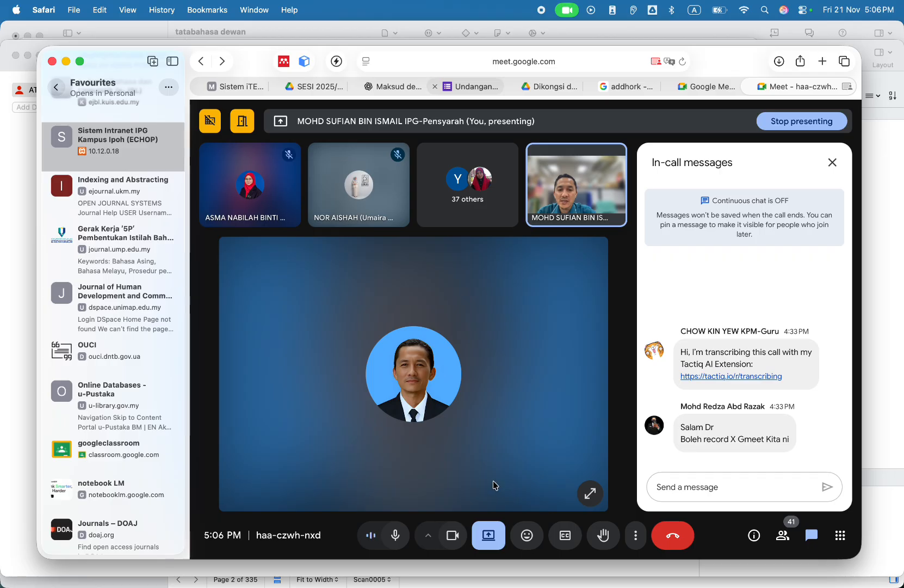
- Switch back to ATLAS.ti and close the AGGREMENT CODE project along with its Calculate Intercoder Agreement window
{"action": "left_click", "coordinate": [440, 569]}
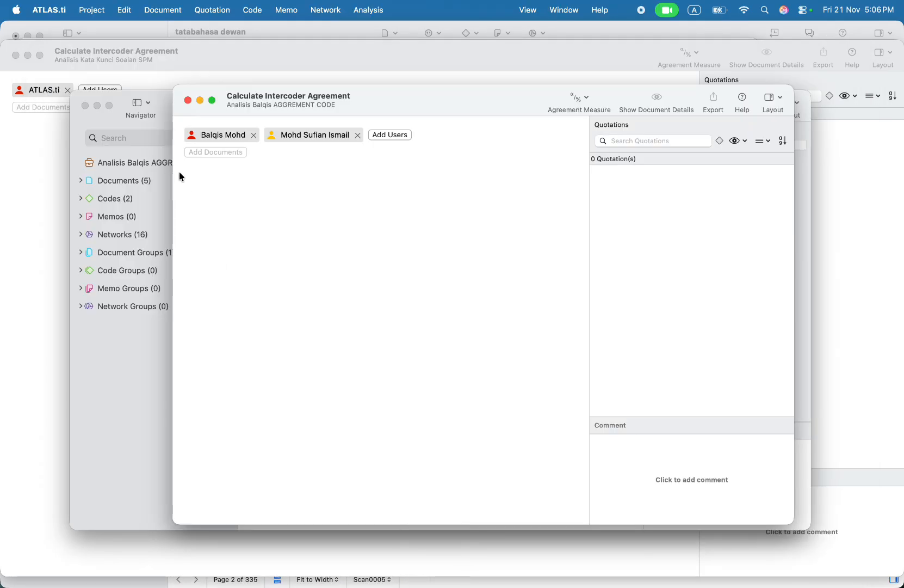
{"action": "left_click", "coordinate": [188, 100]}
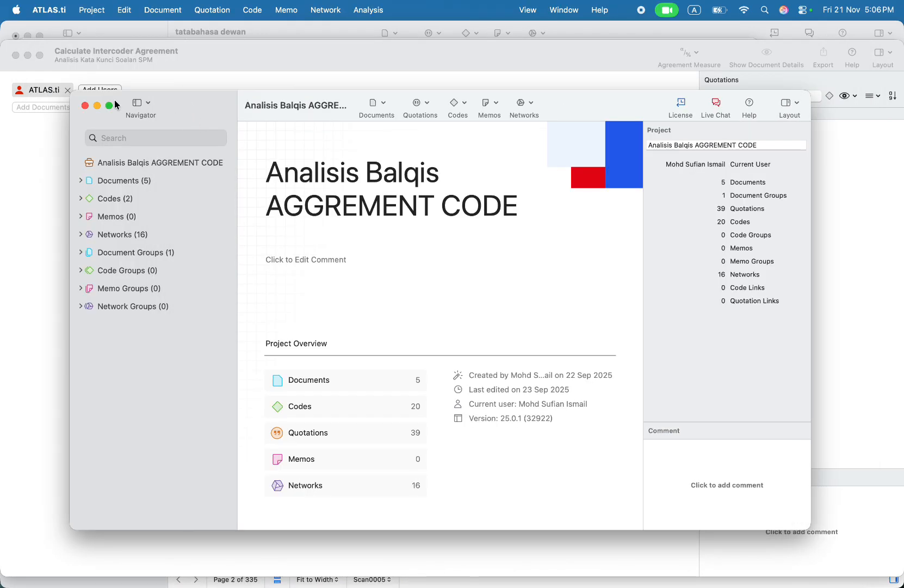
{"action": "left_click", "coordinate": [85, 105]}
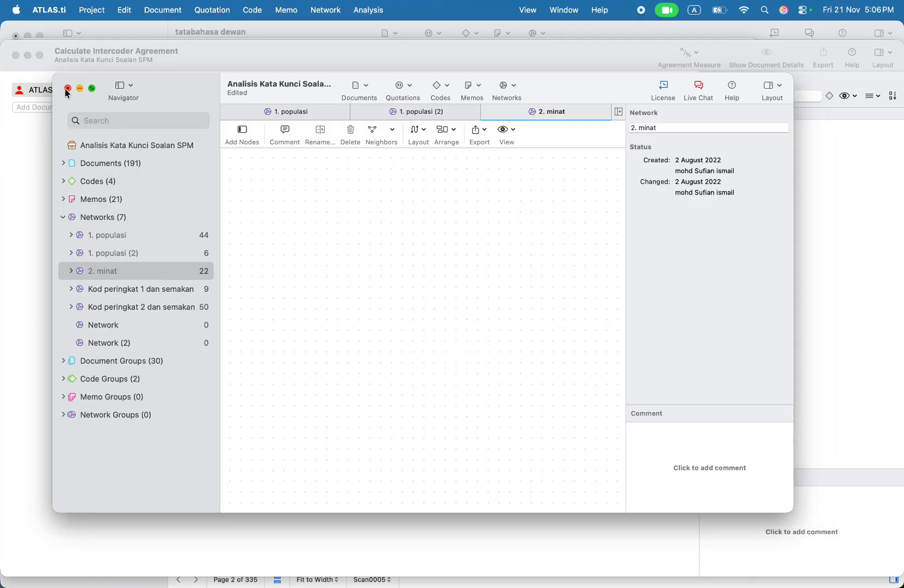
- Open the project list and open the Analisis project that contains 27 documents and 221 quotations
{"action": "left_click", "coordinate": [88, 11]}
{"action": "left_click", "coordinate": [91, 45]}
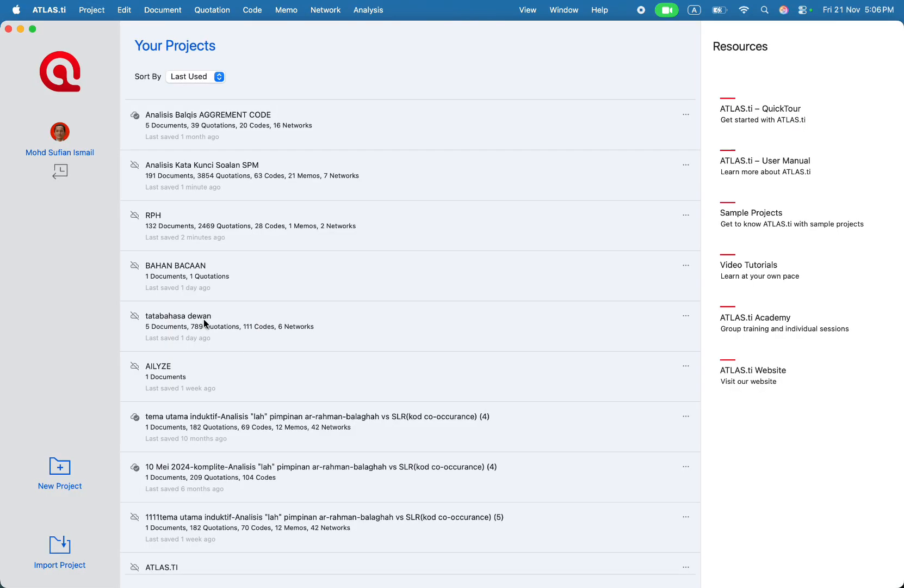
{"action": "scroll", "coordinate": [206, 391], "scroll_direction": "down", "scroll_amount": 1}
{"action": "left_click", "coordinate": [208, 393]}
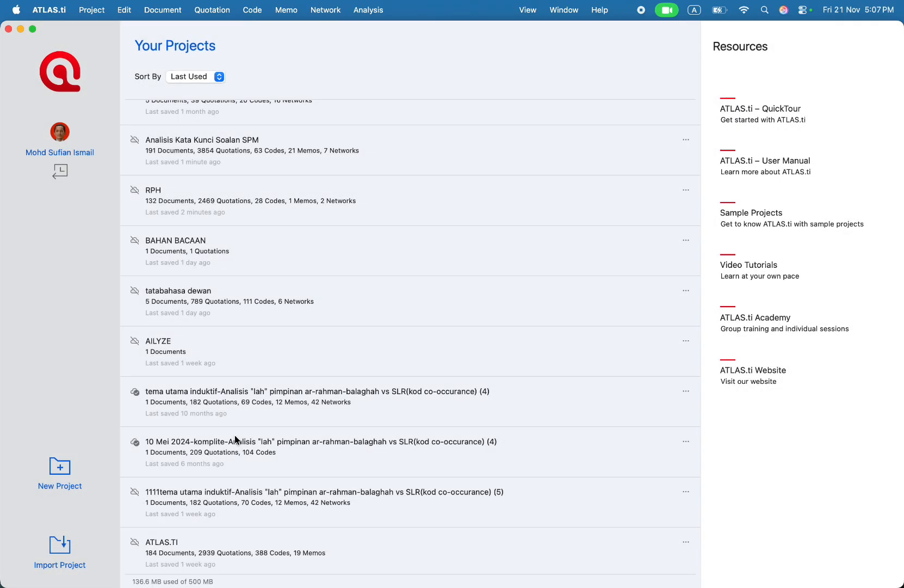
{"action": "scroll", "coordinate": [237, 439], "scroll_direction": "up", "scroll_amount": 1}
{"action": "scroll", "coordinate": [239, 367], "scroll_direction": "down", "scroll_amount": 3}
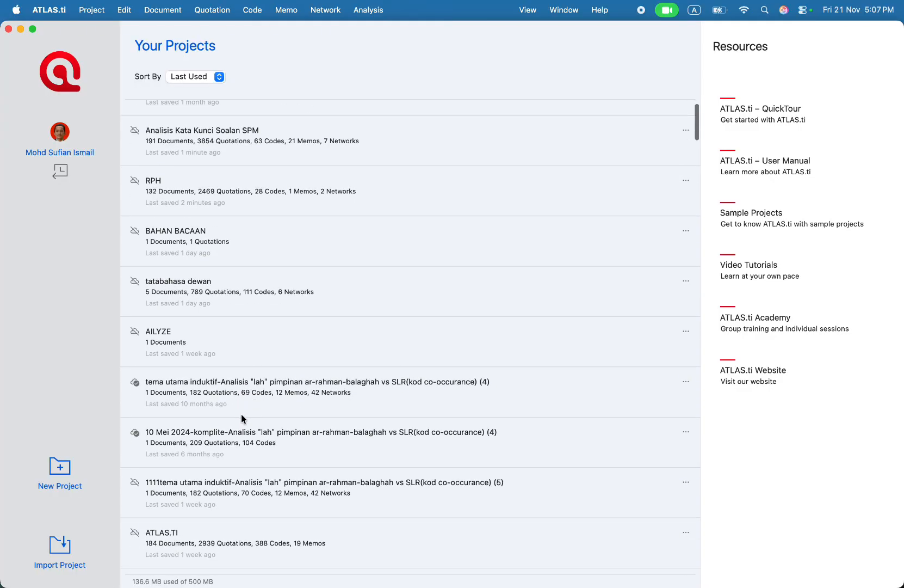
{"action": "scroll", "coordinate": [243, 418], "scroll_direction": "down", "scroll_amount": 1}
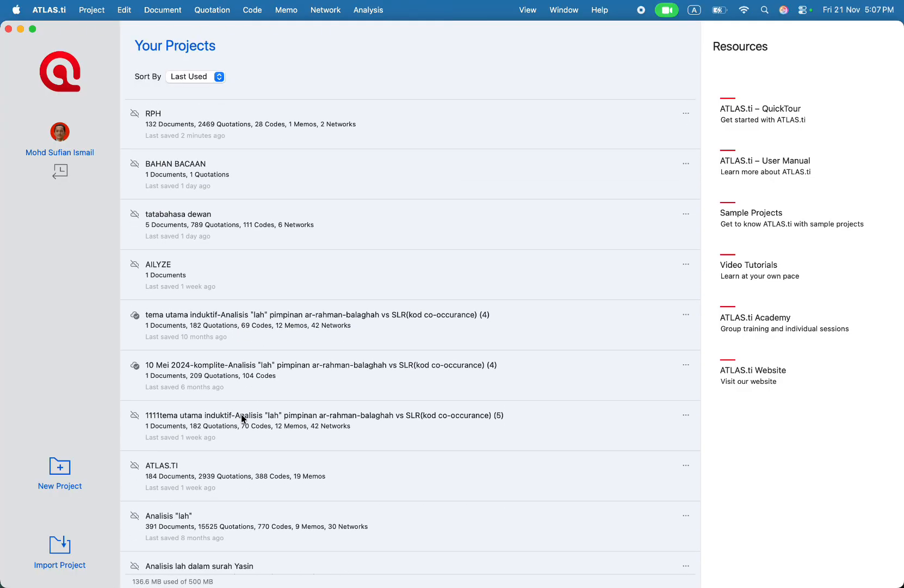
{"action": "scroll", "coordinate": [243, 418], "scroll_direction": "down", "scroll_amount": 5}
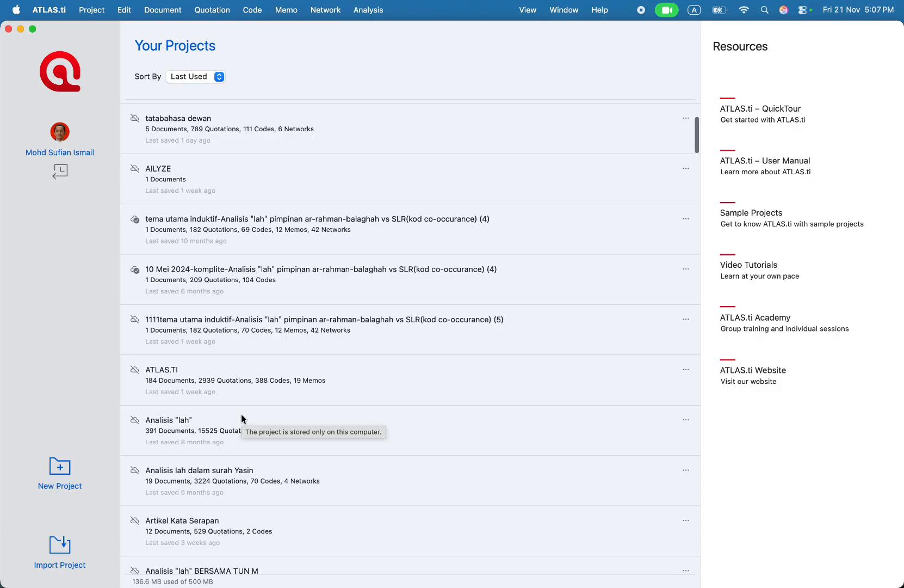
{"action": "scroll", "coordinate": [242, 418], "scroll_direction": "up", "scroll_amount": 10}
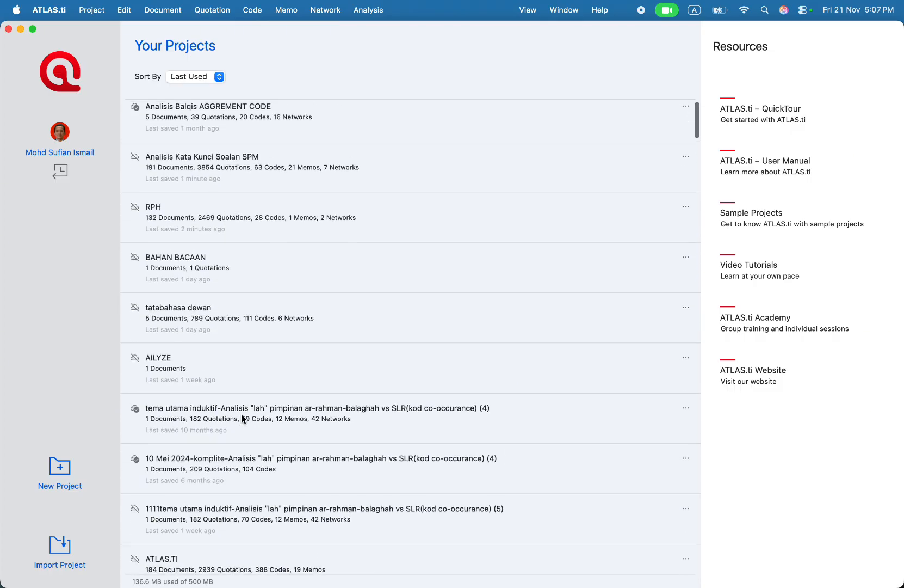
{"action": "scroll", "coordinate": [242, 417], "scroll_direction": "down", "scroll_amount": 10}
{"action": "scroll", "coordinate": [242, 418], "scroll_direction": "down", "scroll_amount": 18}
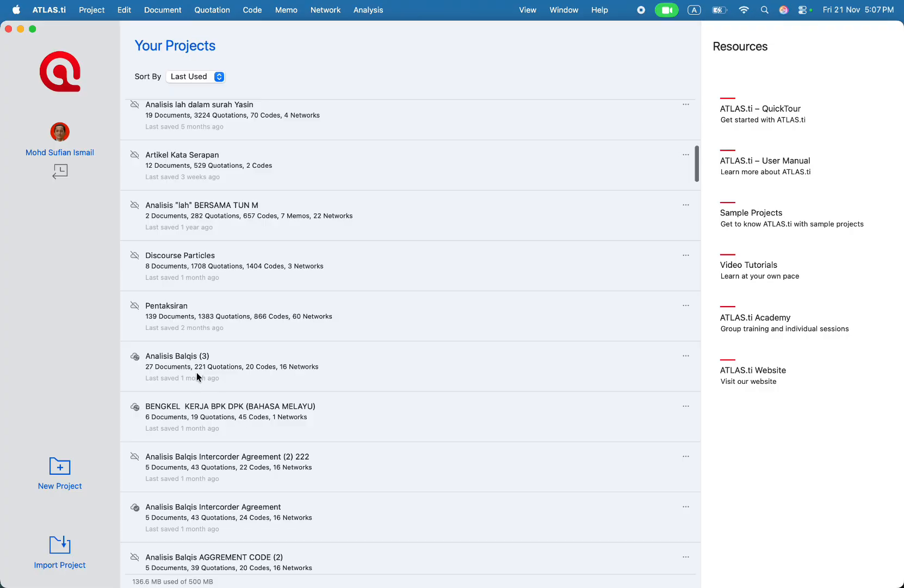
{"action": "left_click", "coordinate": [194, 371]}
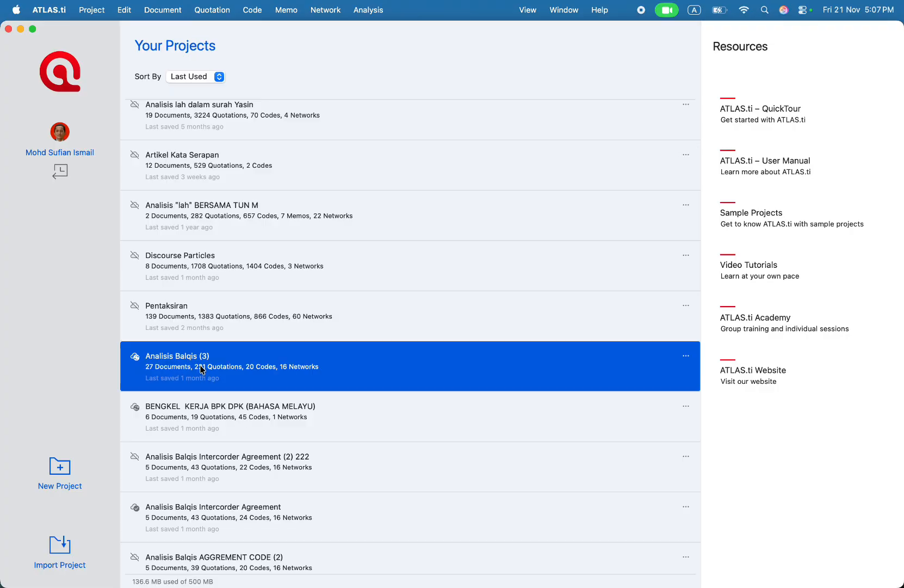
{"action": "double_click", "coordinate": [202, 370]}
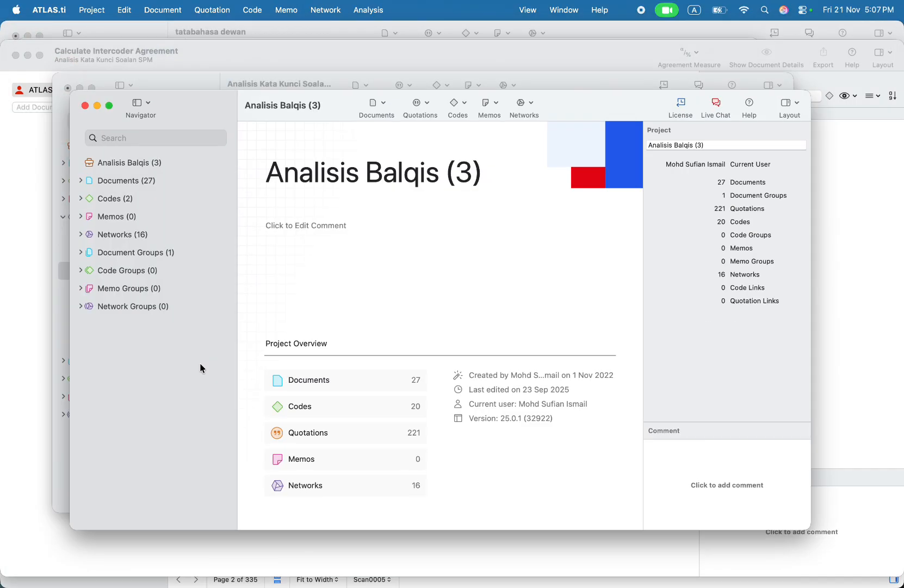
- Add the two individual coders, without the ATLAS.ti user, to a new intercoder agreement calculation, and close that window and its project
{"action": "left_click", "coordinate": [370, 11]}
{"action": "left_click", "coordinate": [377, 306]}
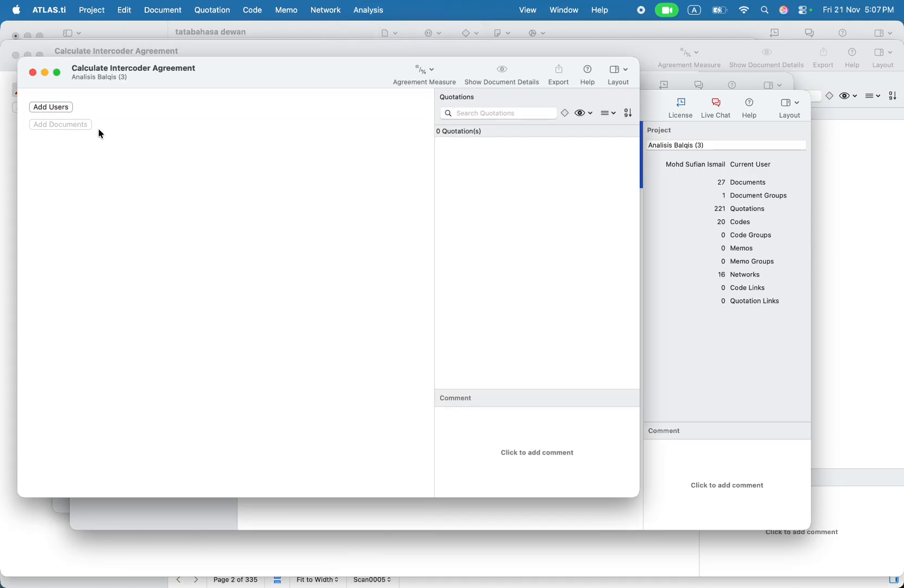
{"action": "left_click", "coordinate": [52, 107]}
{"action": "left_click", "coordinate": [49, 156]}
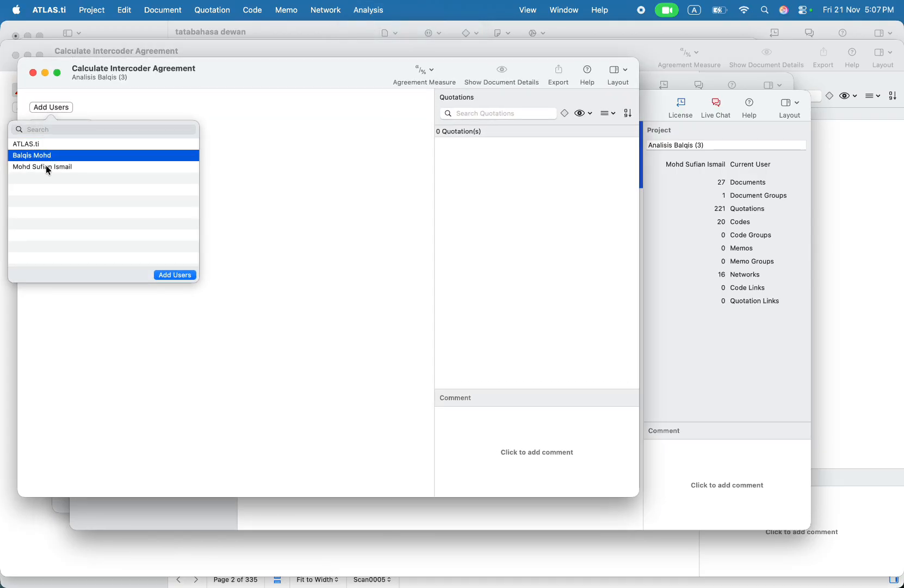
{"action": "left_click", "coordinate": [48, 167], "text": "super"}
{"action": "left_click", "coordinate": [174, 275]}
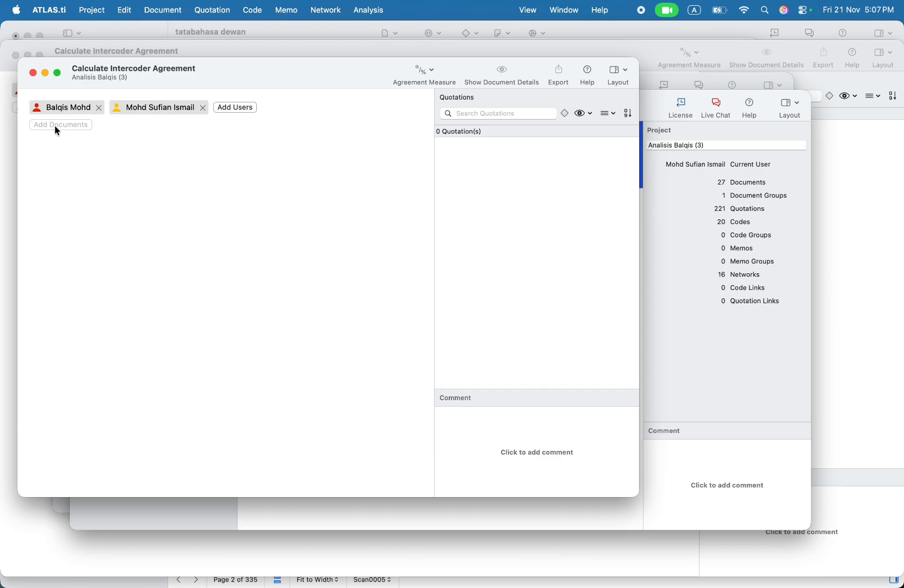
{"action": "left_click", "coordinate": [33, 72]}
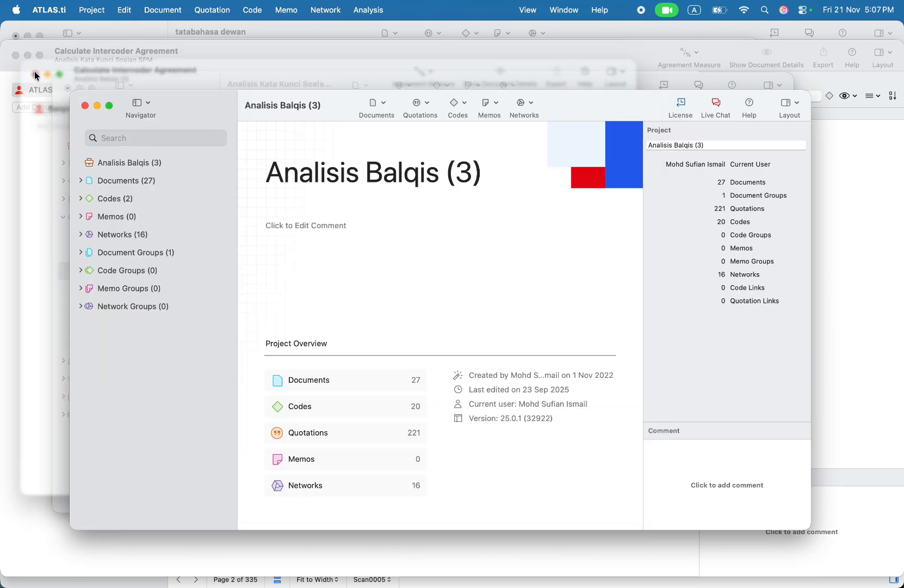
{"action": "left_click", "coordinate": [85, 106]}
- Switch to Preview, bring 4. WACANA LAH.pdf to the front and find the Rajah 9 intercoder agreement figure on page 20
{"action": "mouse_move", "coordinate": [272, 585]}
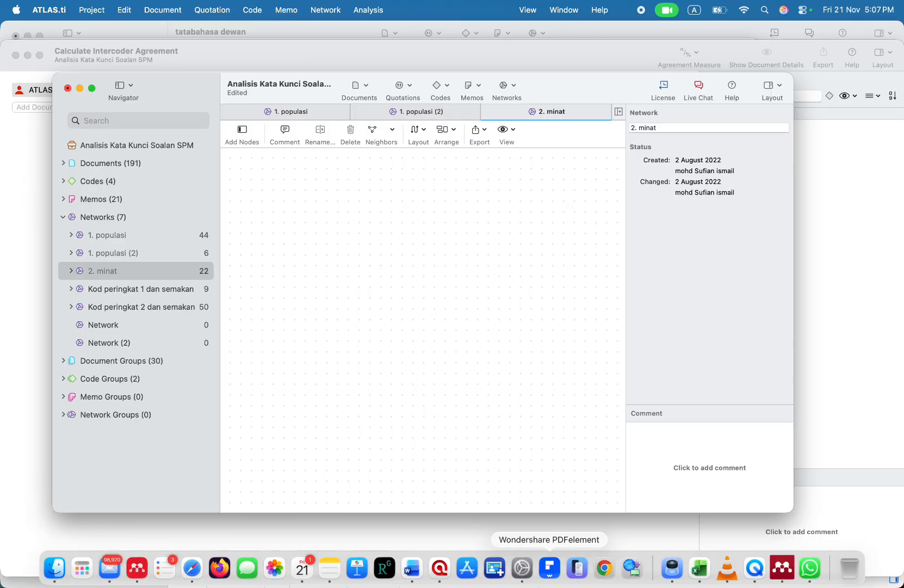
{"action": "left_click", "coordinate": [672, 568]}
{"action": "scroll", "coordinate": [278, 419], "scroll_direction": "down", "scroll_amount": 1}
{"action": "scroll", "coordinate": [278, 418], "scroll_direction": "down", "scroll_amount": 20}
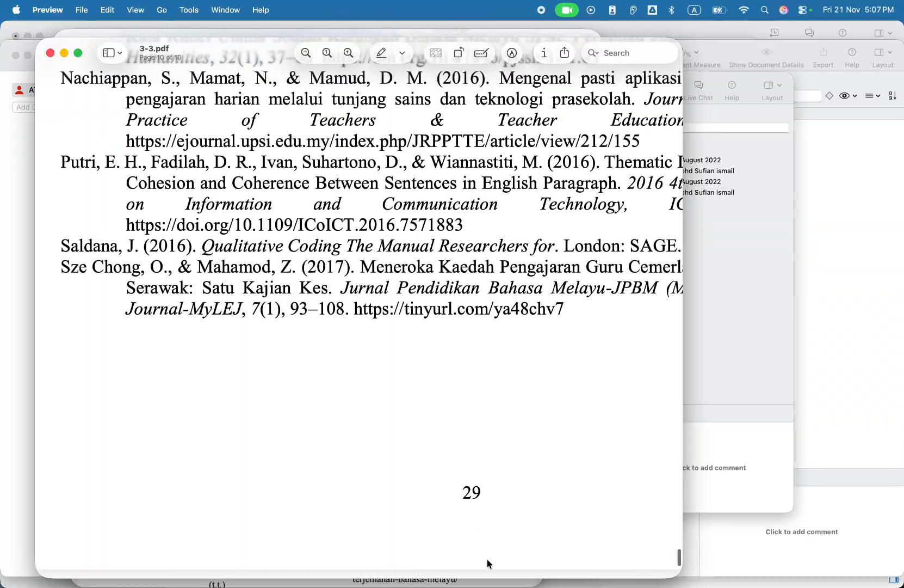
{"action": "mouse_move", "coordinate": [492, 569]}
{"action": "right_click", "coordinate": [674, 568]}
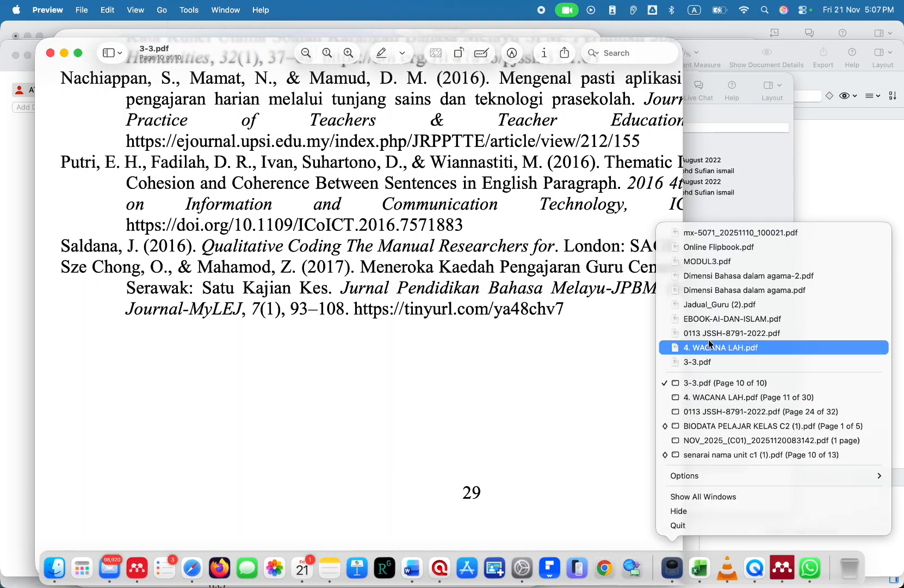
{"action": "left_click", "coordinate": [715, 397]}
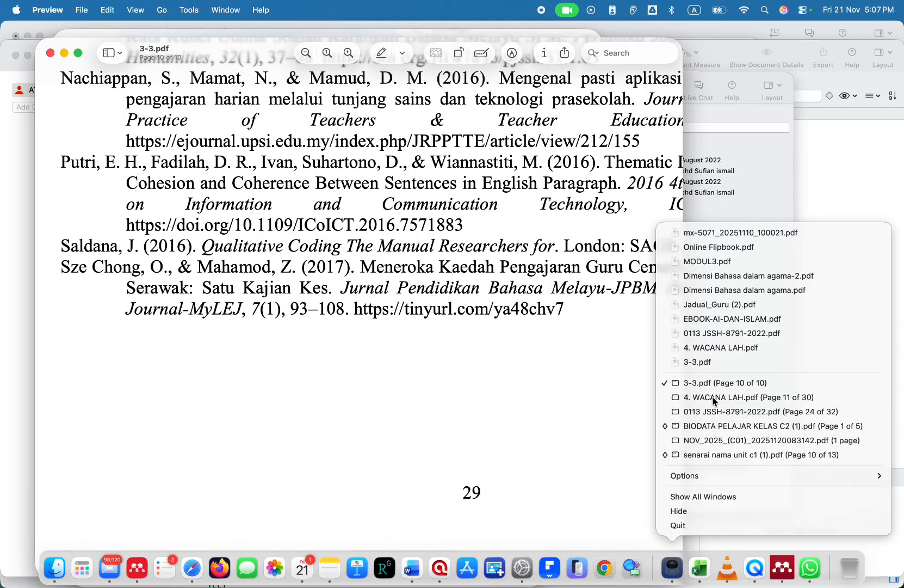
{"action": "scroll", "coordinate": [311, 326], "scroll_direction": "down", "scroll_amount": 15}
{"action": "scroll", "coordinate": [311, 327], "scroll_direction": "down", "scroll_amount": 20}
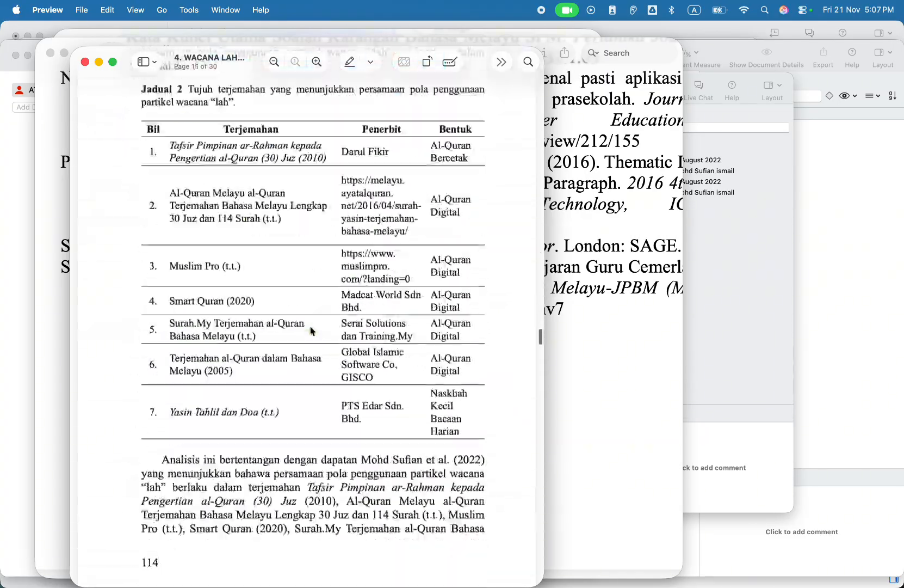
{"action": "scroll", "coordinate": [311, 329], "scroll_direction": "up", "scroll_amount": 10}
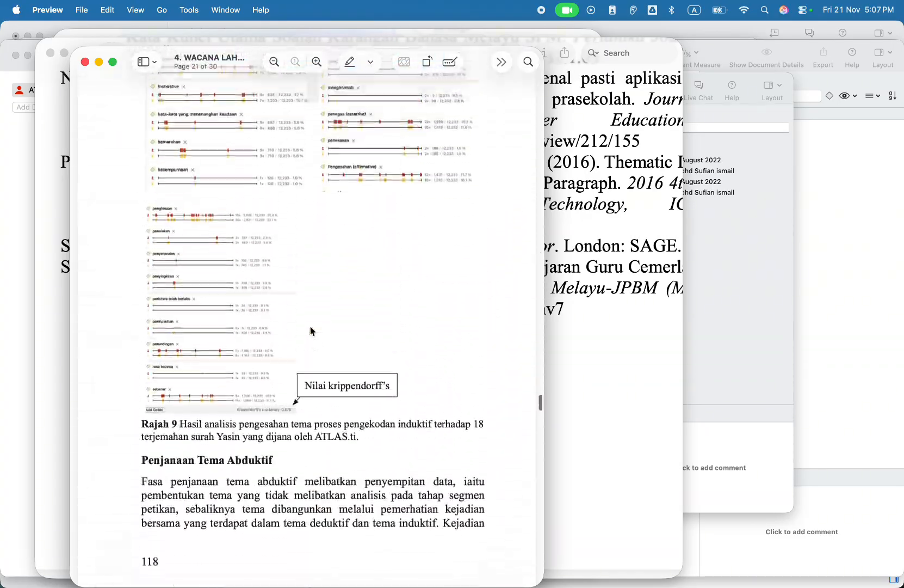
- Switch to the Google Meet call in Safari and share the 4. WACANA LAH.pdf window
{"action": "mouse_move", "coordinate": [288, 585]}
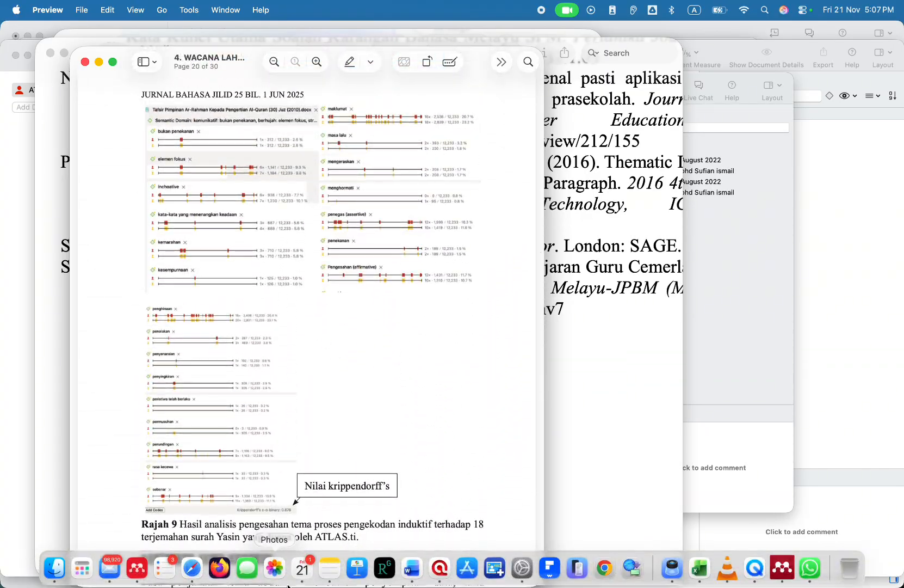
{"action": "left_click", "coordinate": [191, 567]}
{"action": "left_click", "coordinate": [488, 535]}
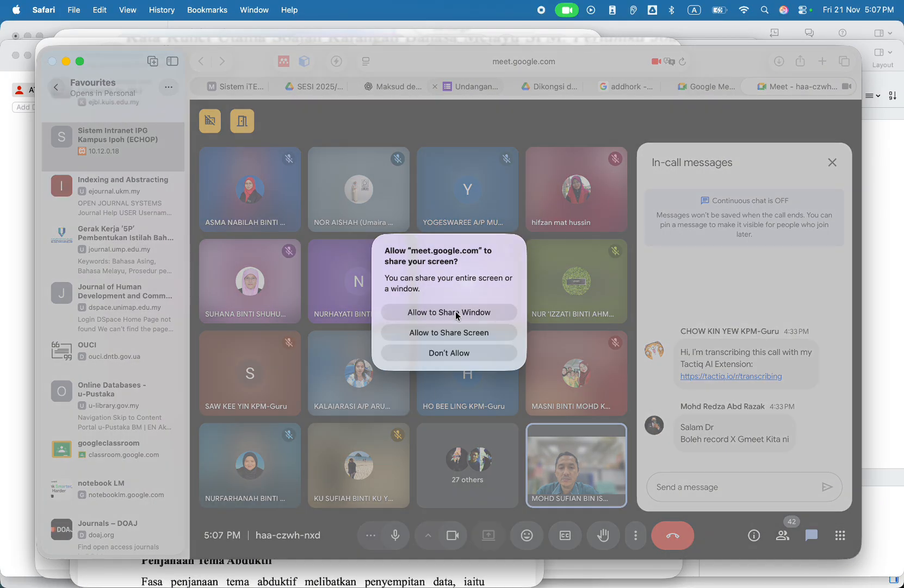
{"action": "left_click", "coordinate": [461, 312]}
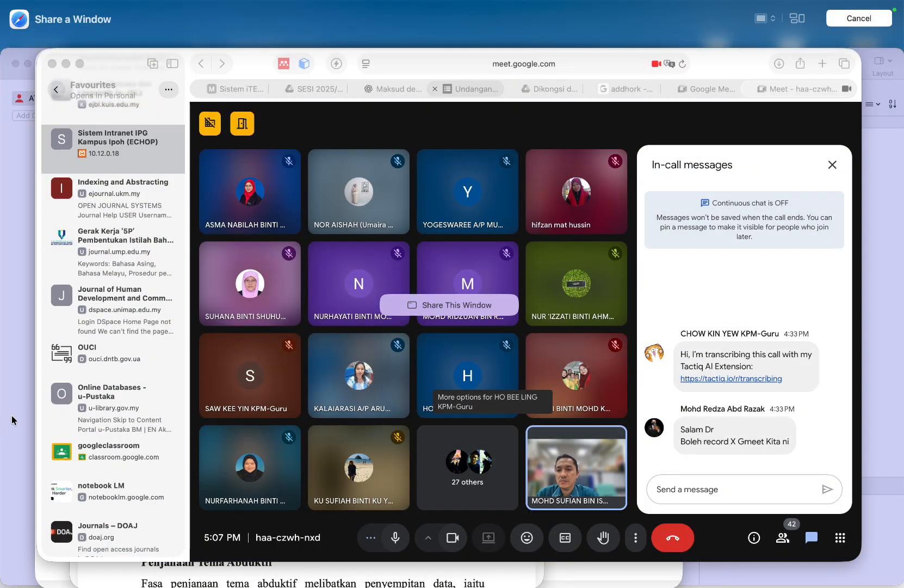
{"action": "left_click", "coordinate": [12, 419]}
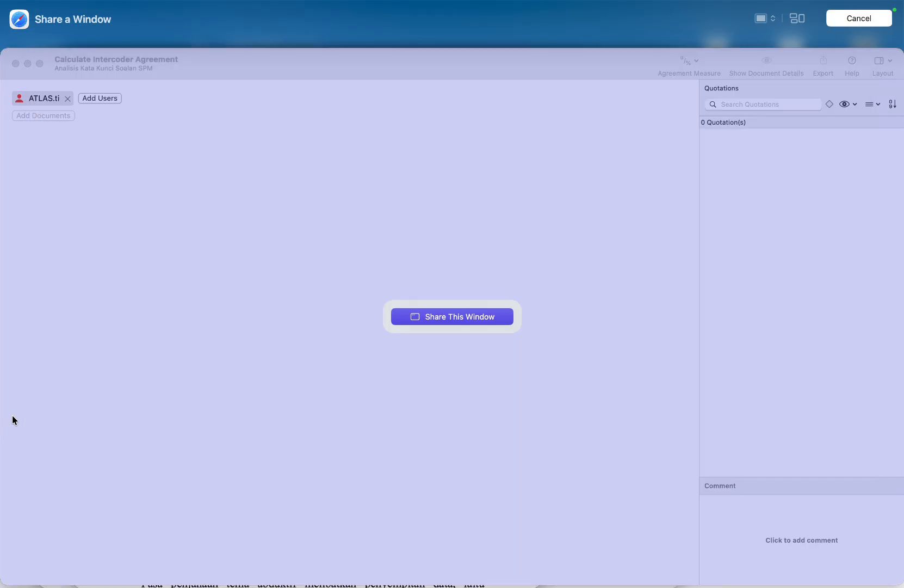
{"action": "mouse_move", "coordinate": [631, 582]}
{"action": "right_click", "coordinate": [672, 568]}
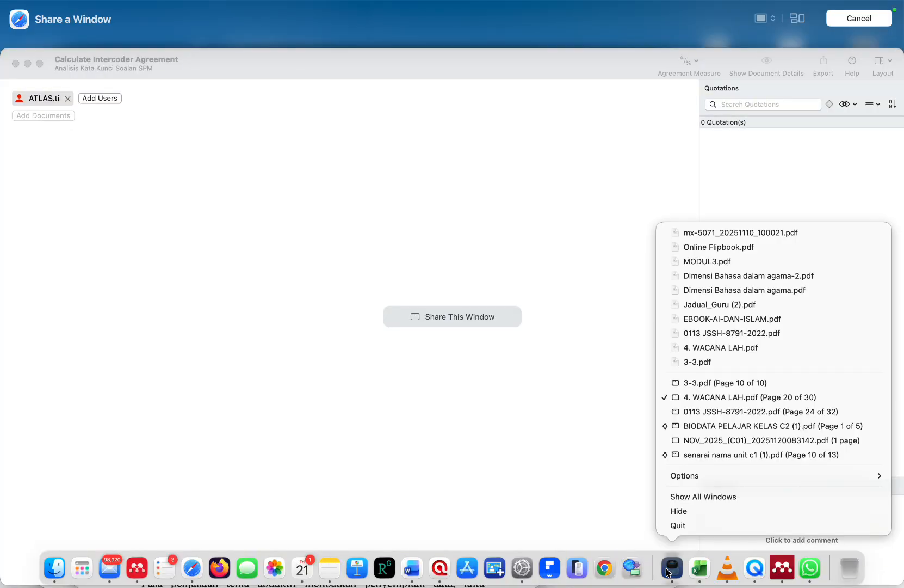
{"action": "left_click", "coordinate": [709, 400]}
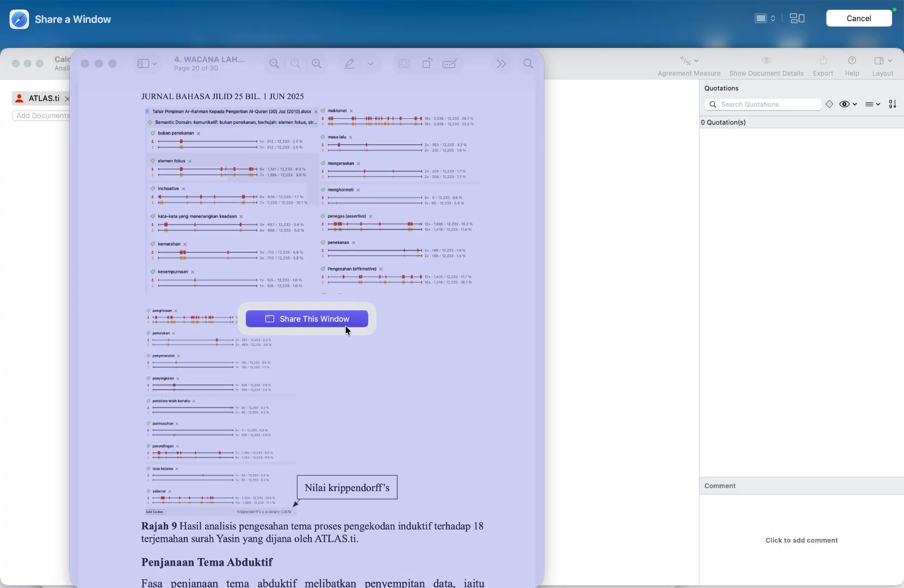
{"action": "left_click", "coordinate": [346, 326]}
- Widen the 4. WACANA LAH.pdf window so the page 20 figure displays larger
{"action": "scroll", "coordinate": [277, 359], "scroll_direction": "up", "scroll_amount": 3}
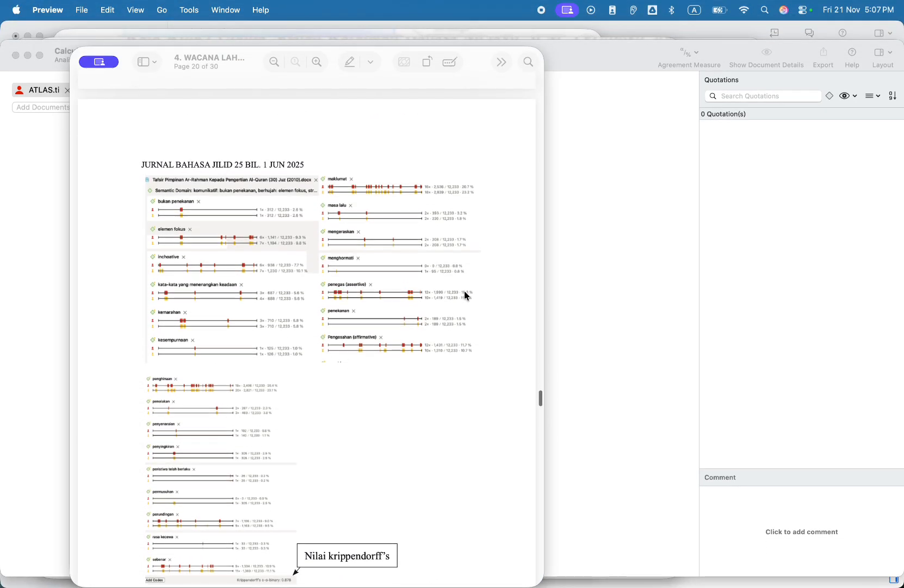
{"action": "left_click_drag", "start_coordinate": [545, 307], "coordinate": [767, 351]}
{"action": "scroll", "coordinate": [357, 369], "scroll_direction": "up", "scroll_amount": 5}
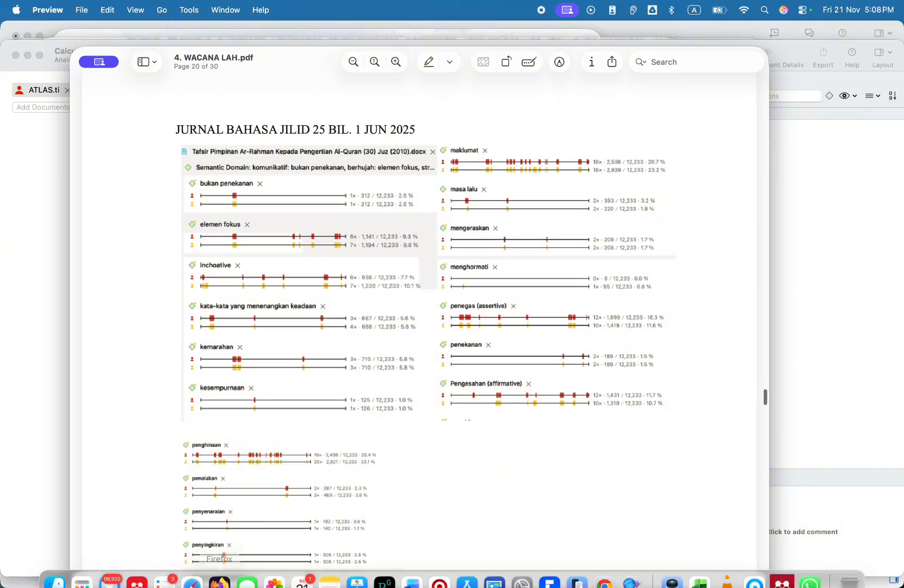
- Check the shared PDF in the Google Meet call in Safari, and return to 4. WACANA LAH.pdf in Preview
{"action": "left_click", "coordinate": [191, 569]}
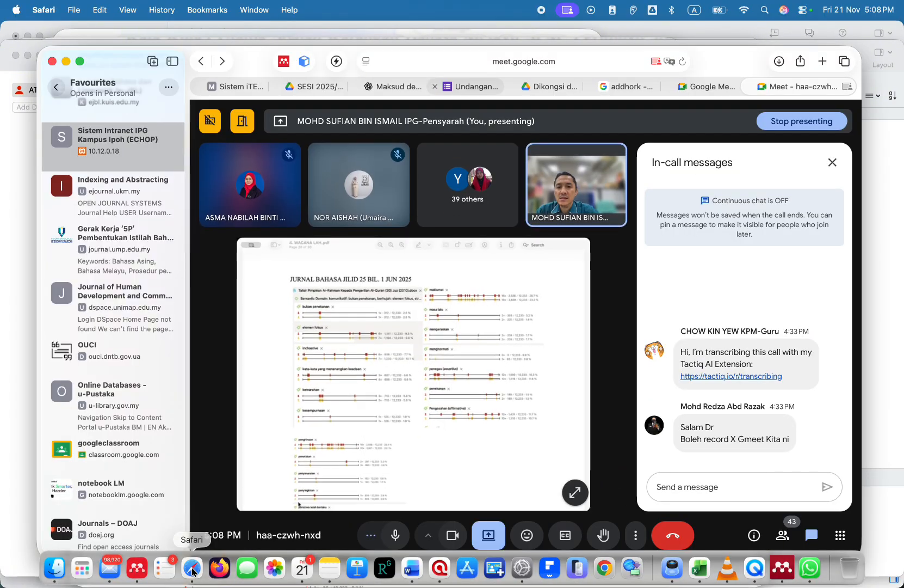
{"action": "mouse_move", "coordinate": [479, 587]}
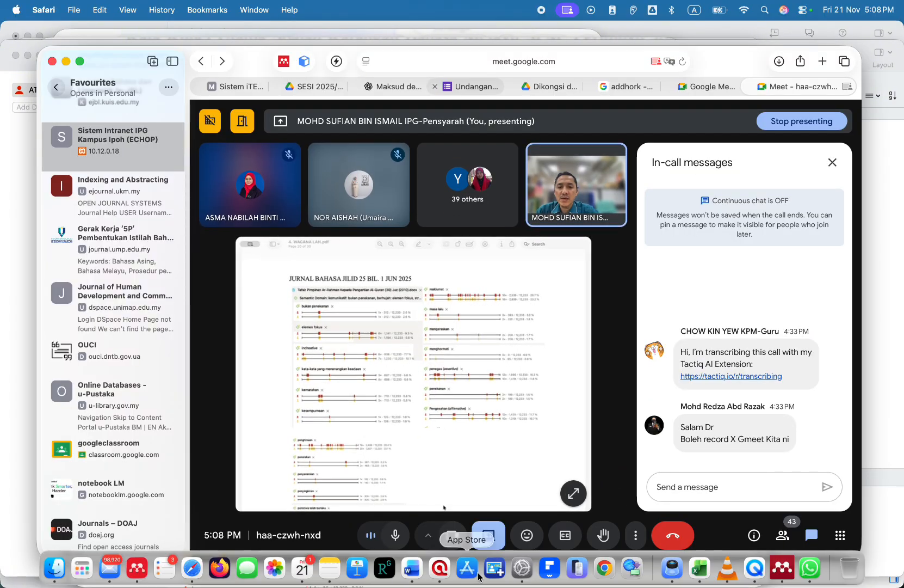
{"action": "left_click", "coordinate": [440, 570]}
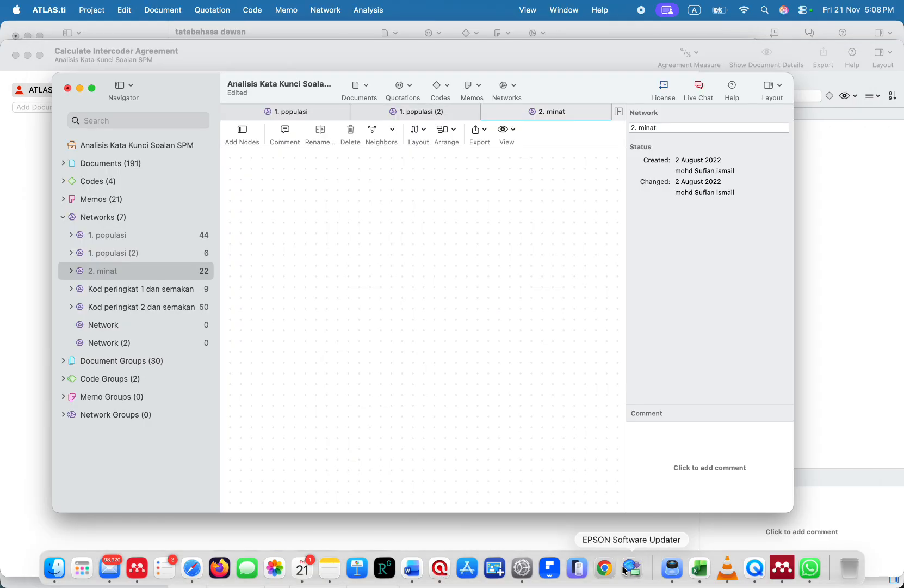
{"action": "left_click", "coordinate": [673, 569]}
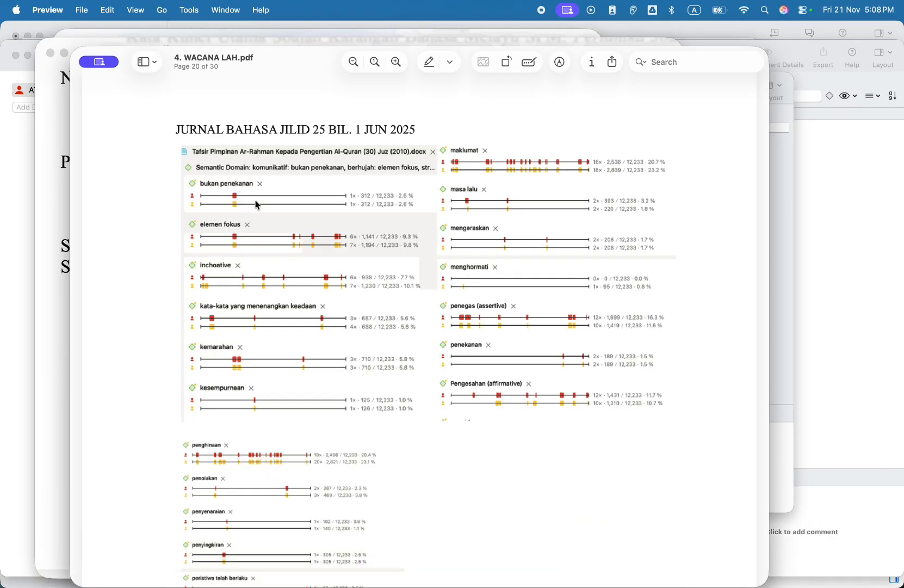
- Enlarge the intercoder agreement figure on page 20 and examine the two coders' coding lines for each code
{"action": "scroll", "coordinate": [234, 205], "scroll_direction": "up", "scroll_amount": 3}
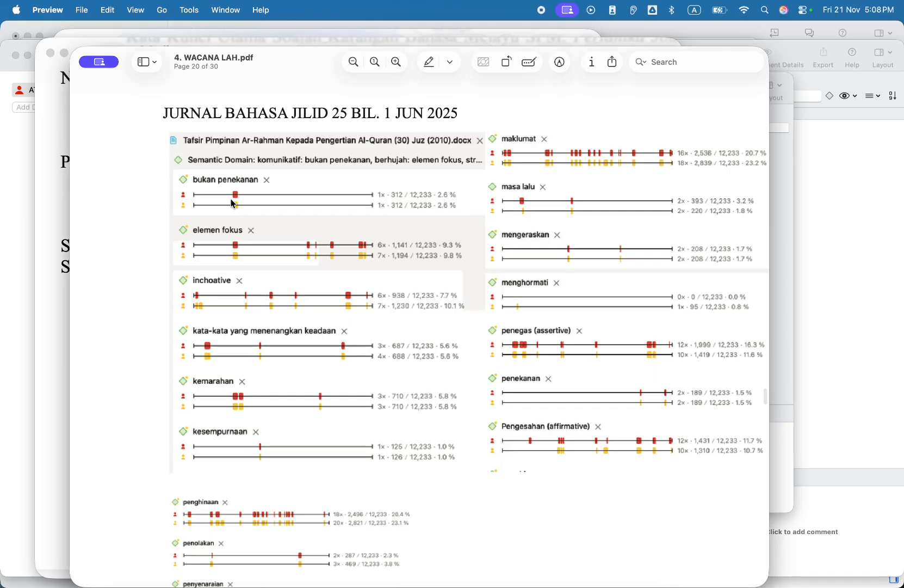
{"action": "scroll", "coordinate": [234, 204], "scroll_direction": "up", "scroll_amount": 3}
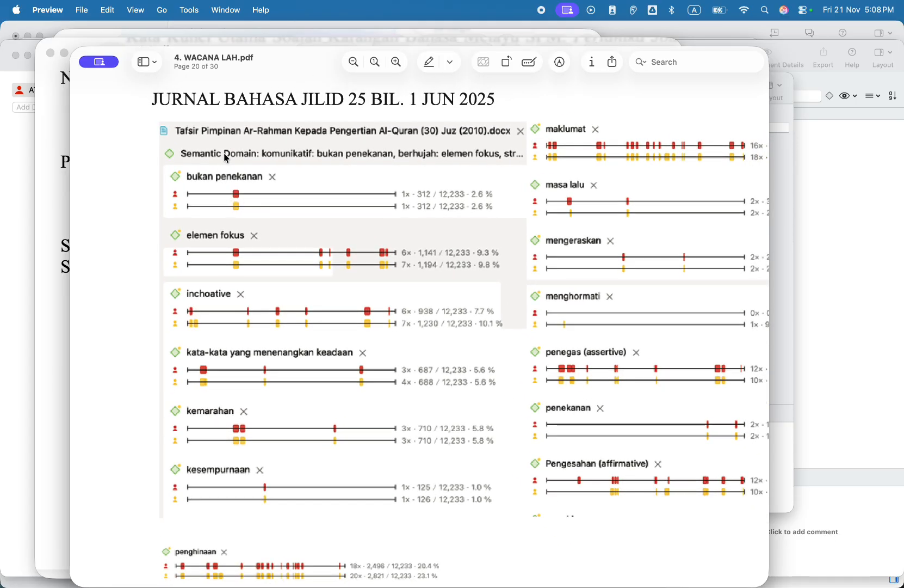
{"action": "scroll", "coordinate": [327, 357], "scroll_direction": "right", "scroll_amount": 2}
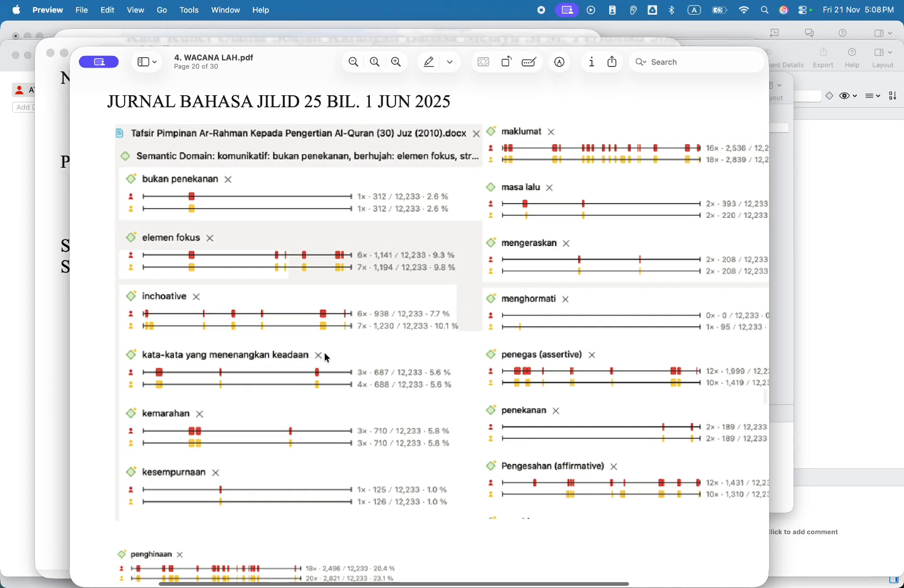
{"action": "scroll", "coordinate": [327, 357], "scroll_direction": "up", "scroll_amount": 2}
{"action": "scroll", "coordinate": [327, 358], "scroll_direction": "right", "scroll_amount": 2}
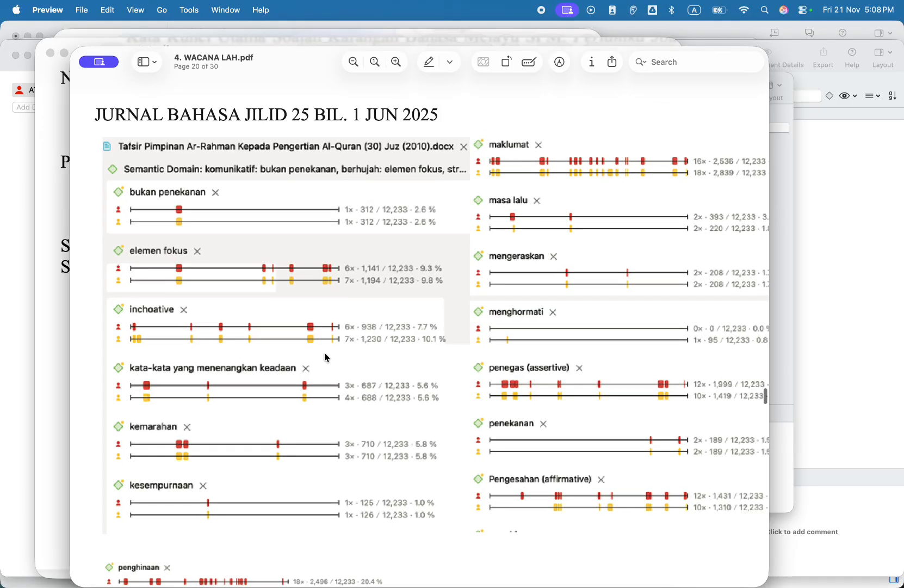
- Compare the two coders' coding lines for elemen fokus, inchoative and the neighbouring codes in the page 20 figure
{"action": "scroll", "coordinate": [327, 357], "scroll_direction": "up", "scroll_amount": 3}
{"action": "scroll", "coordinate": [327, 357], "scroll_direction": "left", "scroll_amount": 2}
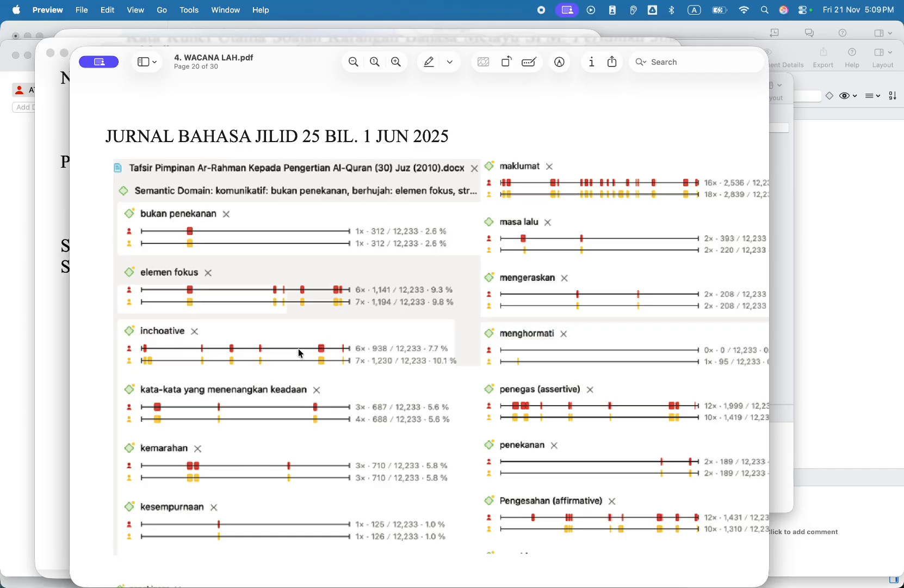
{"action": "left_click_drag", "start_coordinate": [309, 70], "coordinate": [269, 69]}
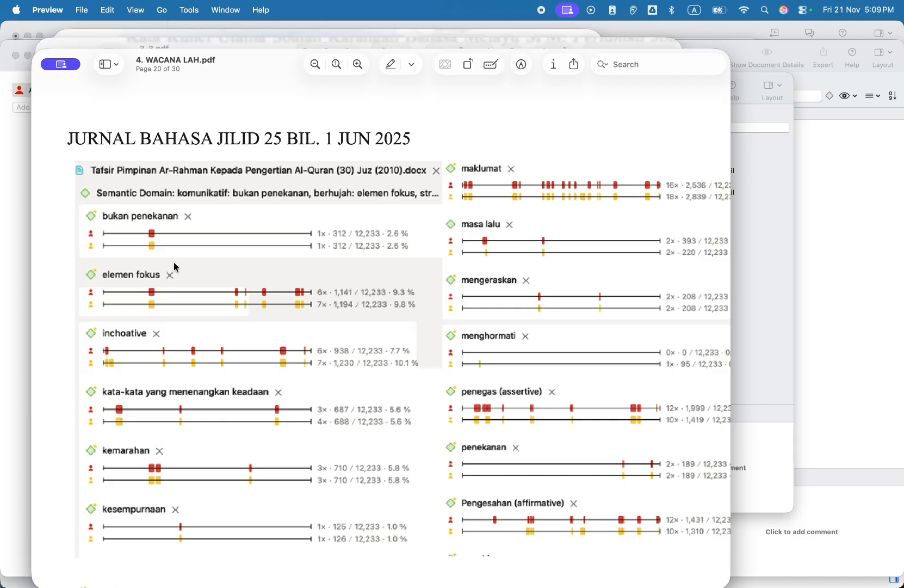
{"action": "scroll", "coordinate": [175, 267], "scroll_direction": "down", "scroll_amount": 3}
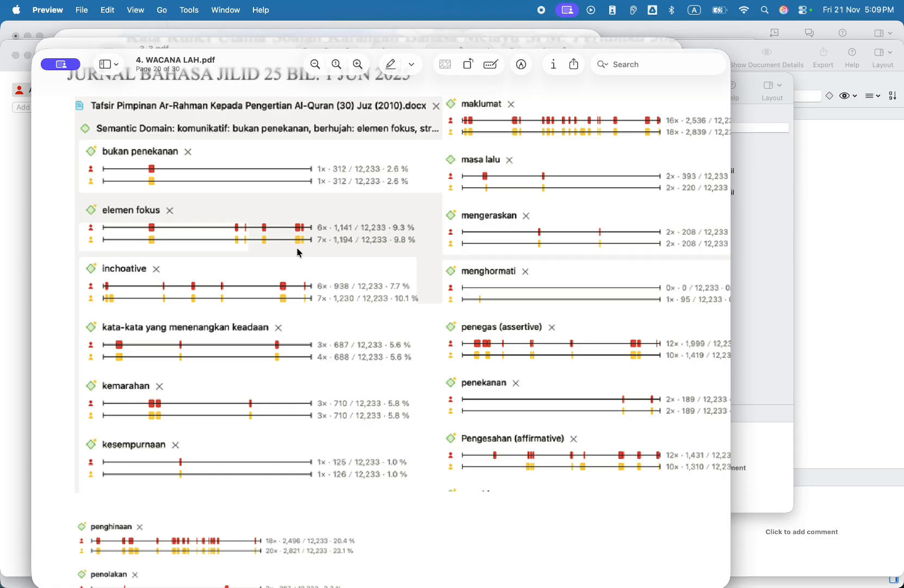
{"action": "scroll", "coordinate": [111, 298], "scroll_direction": "up", "scroll_amount": 5}
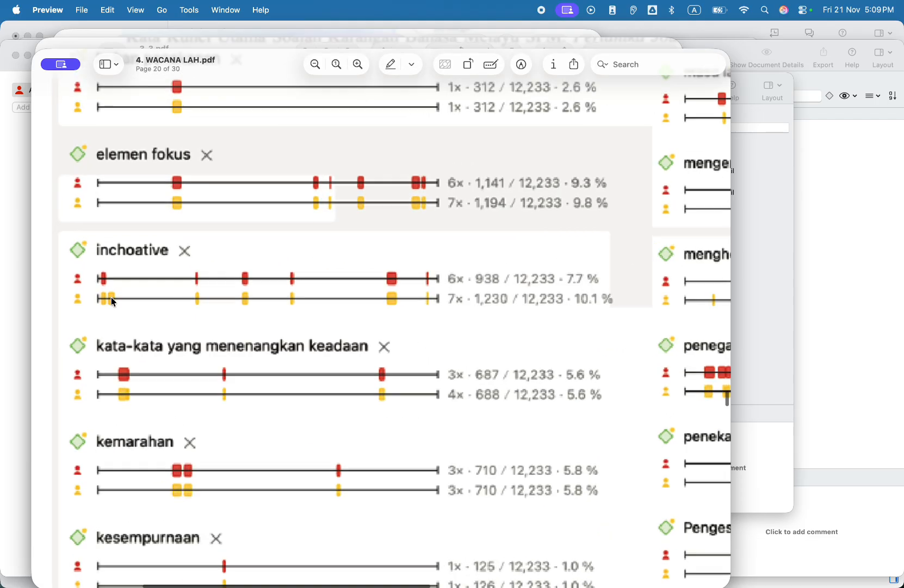
{"action": "scroll", "coordinate": [173, 361], "scroll_direction": "down", "scroll_amount": 3}
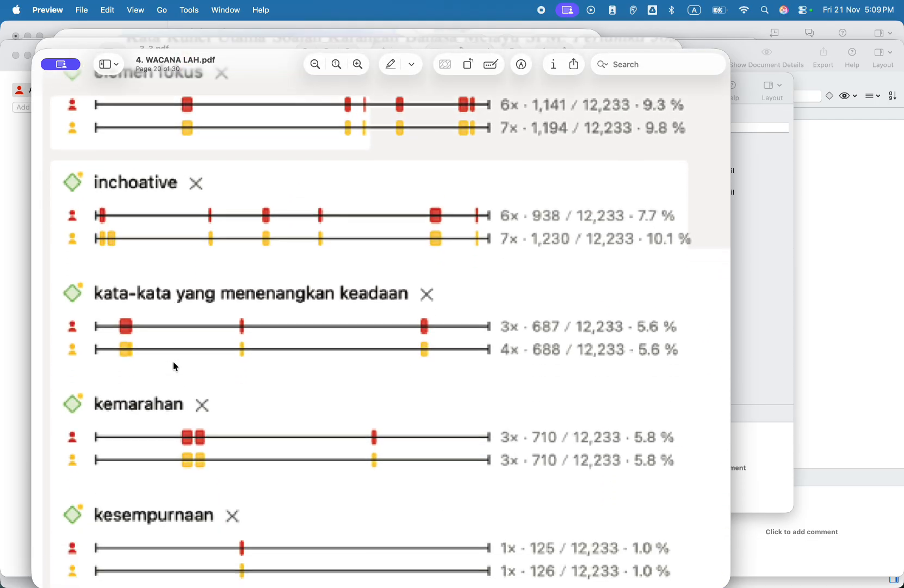
{"action": "scroll", "coordinate": [172, 362], "scroll_direction": "down", "scroll_amount": 5}
{"action": "scroll", "coordinate": [380, 450], "scroll_direction": "right", "scroll_amount": 5}
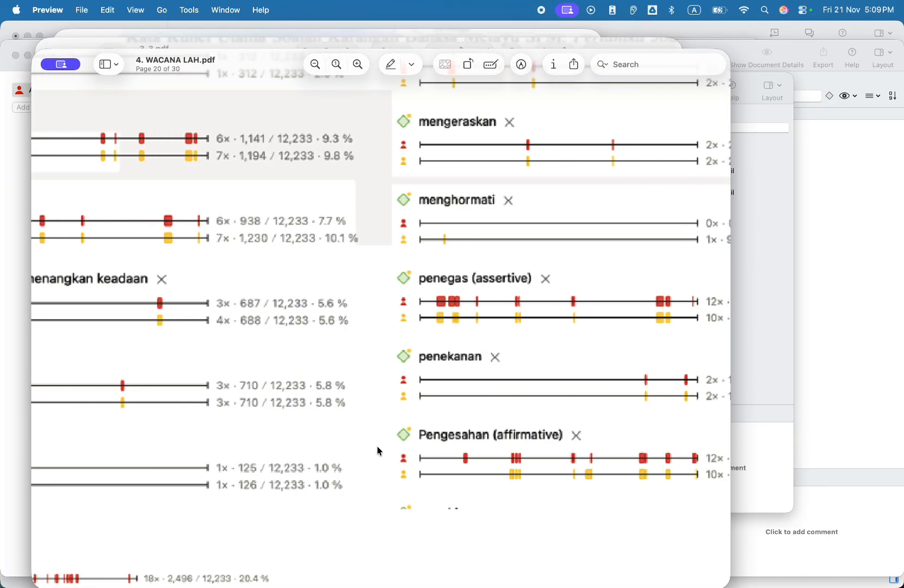
- Examine the Krippendorff's c-α-binary value and its callout at the end of the Rajah 9 figure
{"action": "scroll", "coordinate": [380, 450], "scroll_direction": "down", "scroll_amount": 8}
{"action": "scroll", "coordinate": [380, 451], "scroll_direction": "down", "scroll_amount": 10}
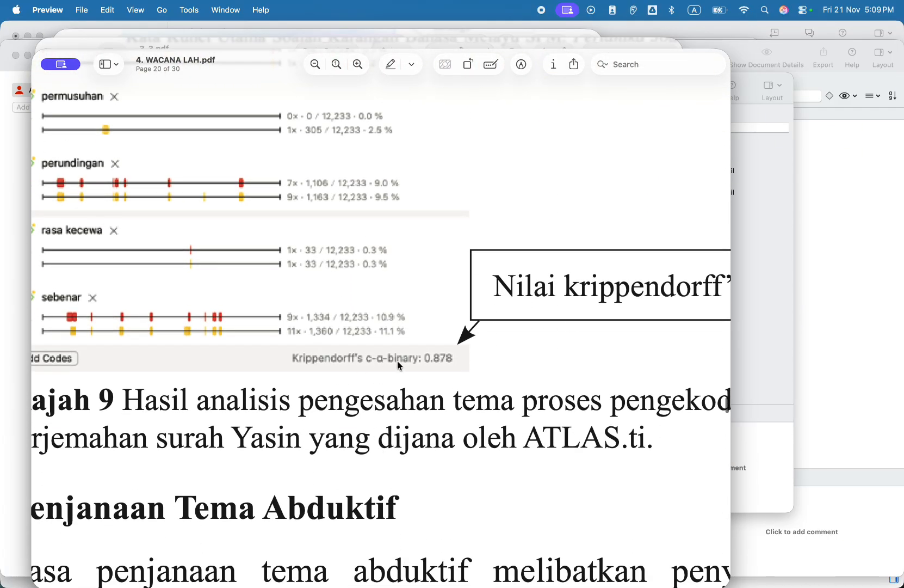
{"action": "scroll", "coordinate": [397, 362], "scroll_direction": "right", "scroll_amount": 3}
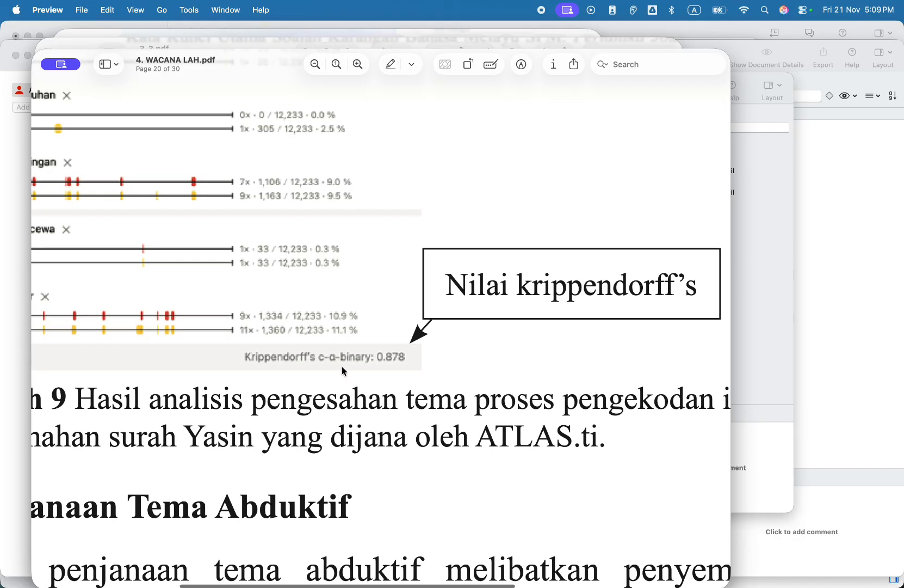
{"action": "scroll", "coordinate": [344, 372], "scroll_direction": "right", "scroll_amount": 4}
{"action": "scroll", "coordinate": [345, 375], "scroll_direction": "down", "scroll_amount": 1}
{"action": "scroll", "coordinate": [247, 368], "scroll_direction": "down", "scroll_amount": 2}
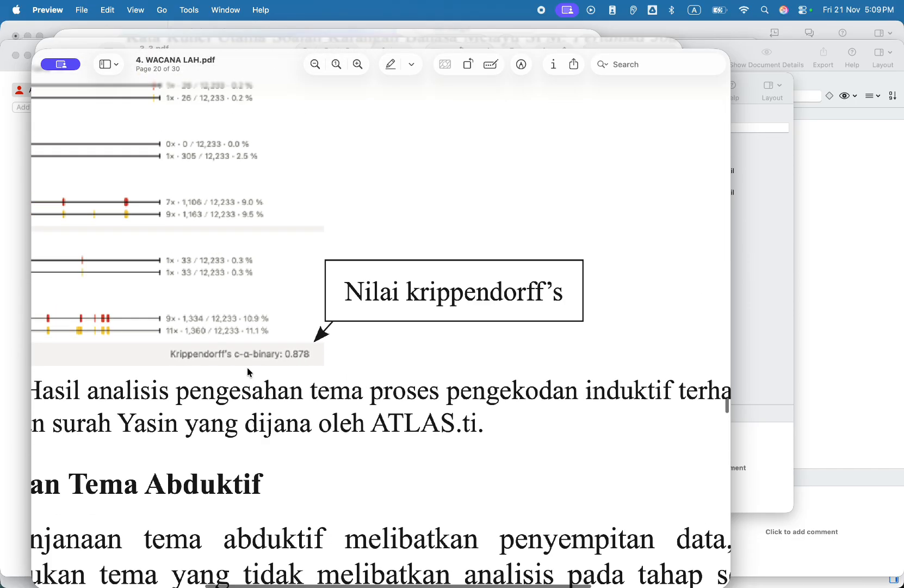
{"action": "scroll", "coordinate": [247, 367], "scroll_direction": "down", "scroll_amount": 2}
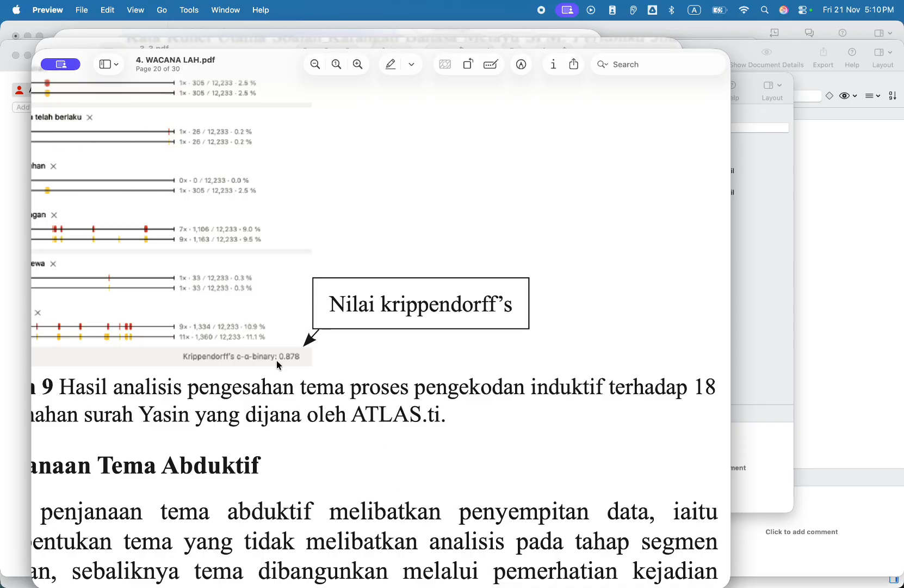
{"action": "scroll", "coordinate": [397, 476], "scroll_direction": "right", "scroll_amount": 2}
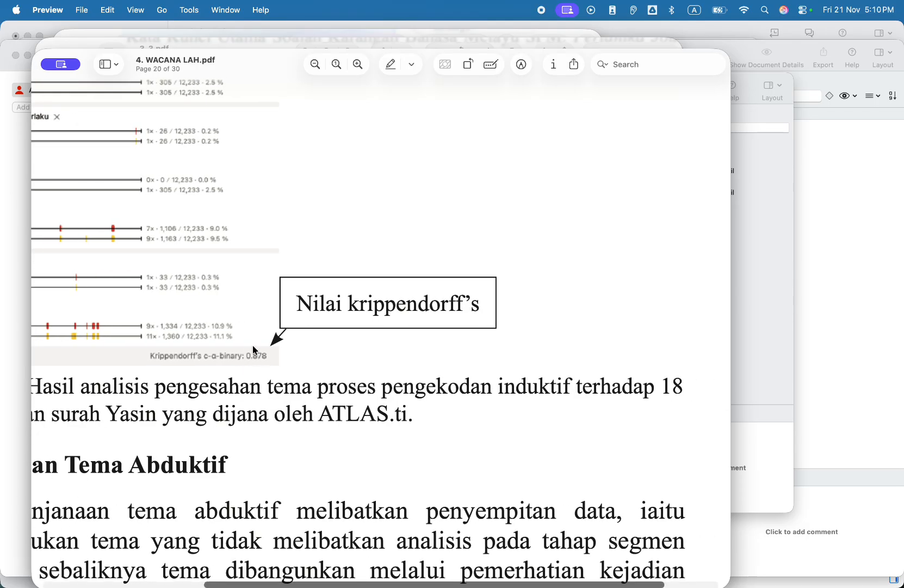
{"action": "scroll", "coordinate": [253, 380], "scroll_direction": "left", "scroll_amount": 5}
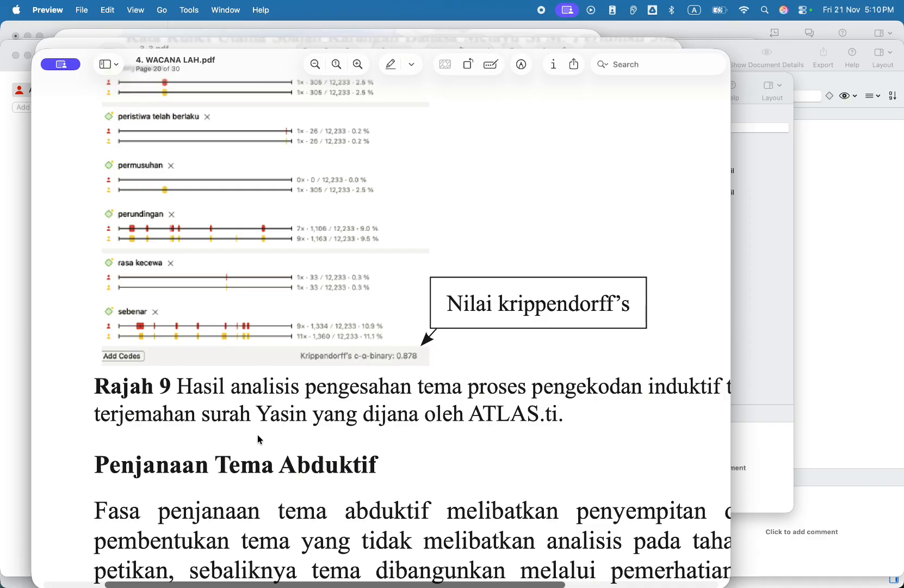
{"action": "scroll", "coordinate": [319, 426], "scroll_direction": "down", "scroll_amount": 3}
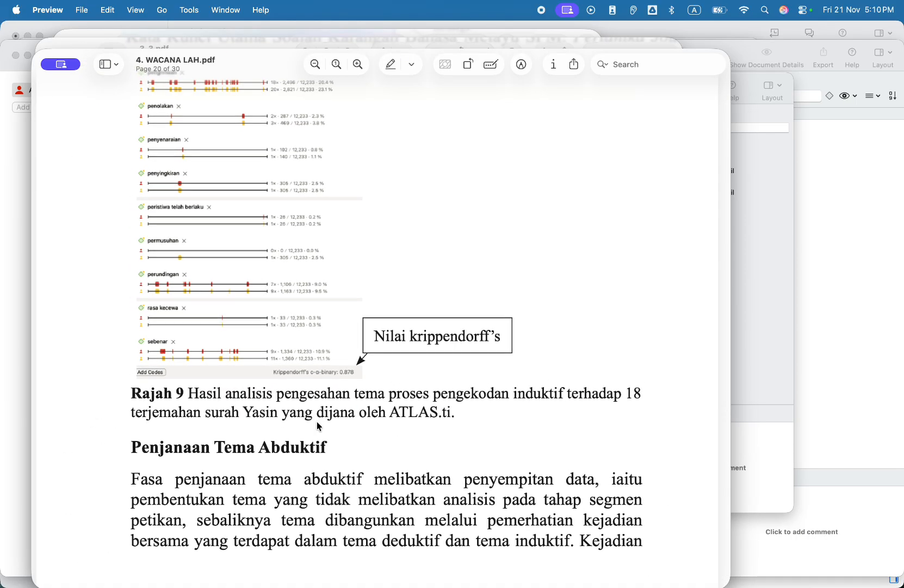
- Review the whole Rajah 9 figure on page 20, and look back through the article to Rajah 3 on page 12
{"action": "scroll", "coordinate": [312, 354], "scroll_direction": "up", "scroll_amount": 10}
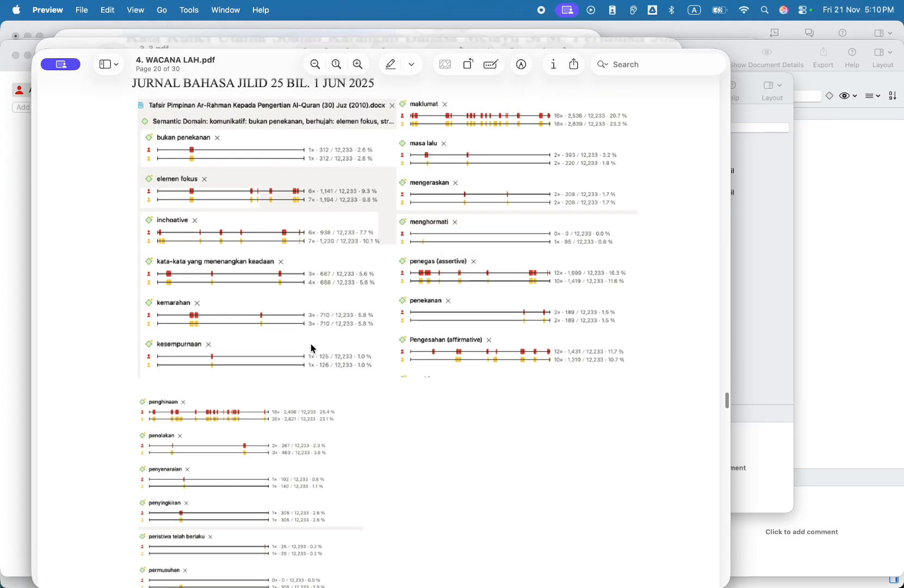
{"action": "scroll", "coordinate": [313, 348], "scroll_direction": "down", "scroll_amount": 1}
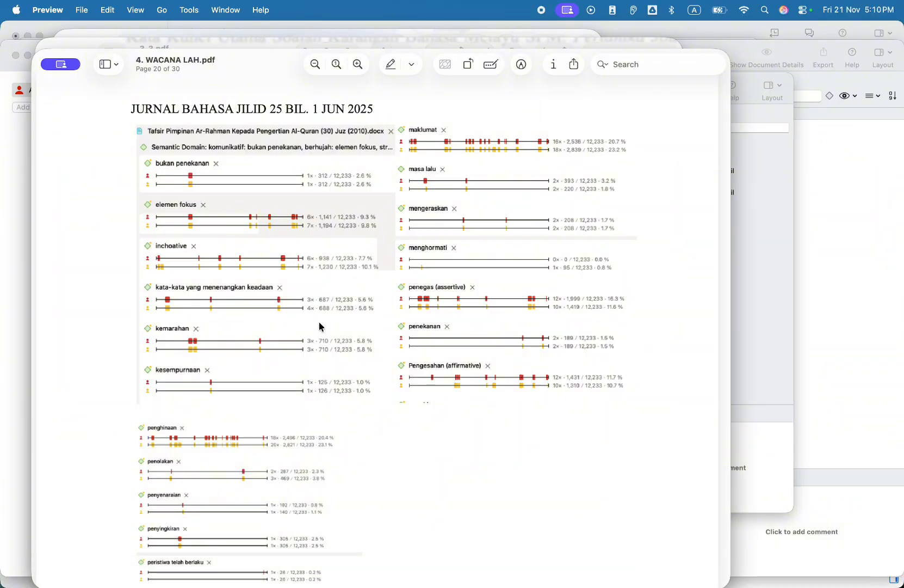
{"action": "scroll", "coordinate": [327, 419], "scroll_direction": "up", "scroll_amount": 20}
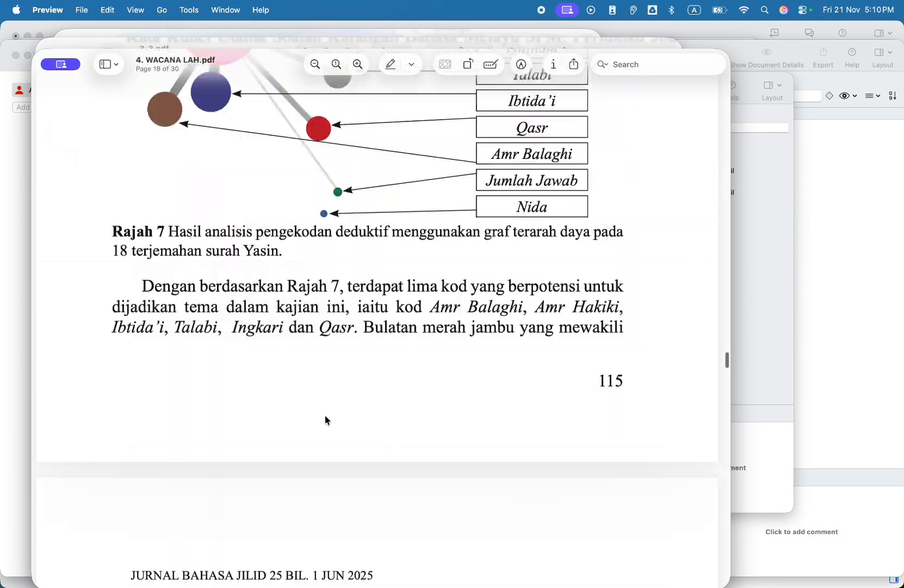
{"action": "scroll", "coordinate": [326, 419], "scroll_direction": "down", "scroll_amount": 10}
{"action": "scroll", "coordinate": [326, 419], "scroll_direction": "up", "scroll_amount": 20}
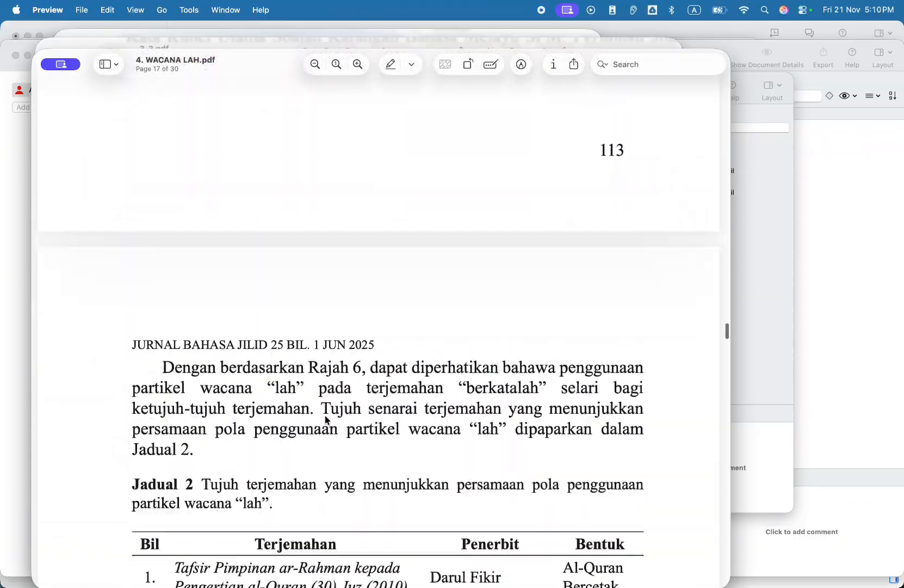
{"action": "scroll", "coordinate": [325, 416], "scroll_direction": "up", "scroll_amount": 20}
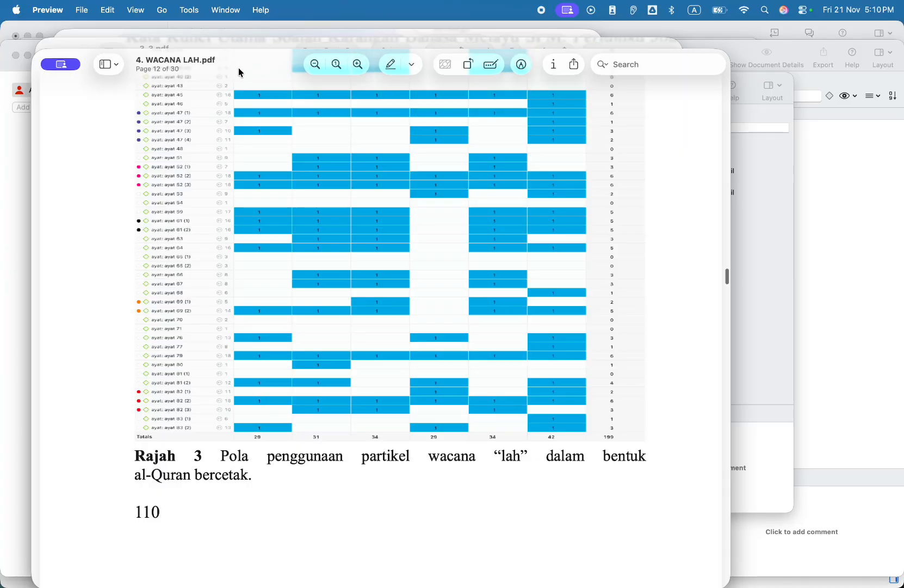
- Move the 4. WACANA LAH.pdf window aside, and stop sharing it in the Google Meet call in Safari
{"action": "left_click_drag", "start_coordinate": [239, 72], "coordinate": [395, 187]}
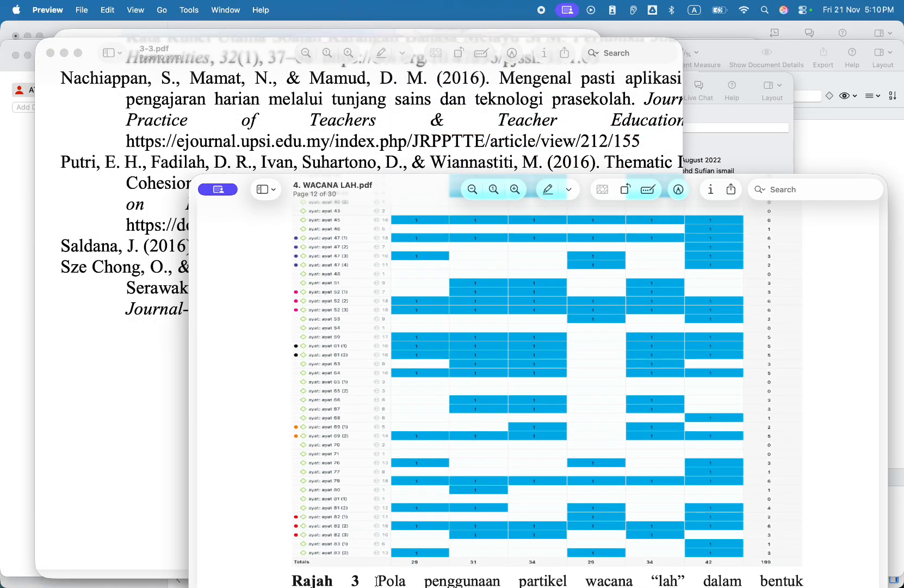
{"action": "left_click", "coordinate": [186, 575]}
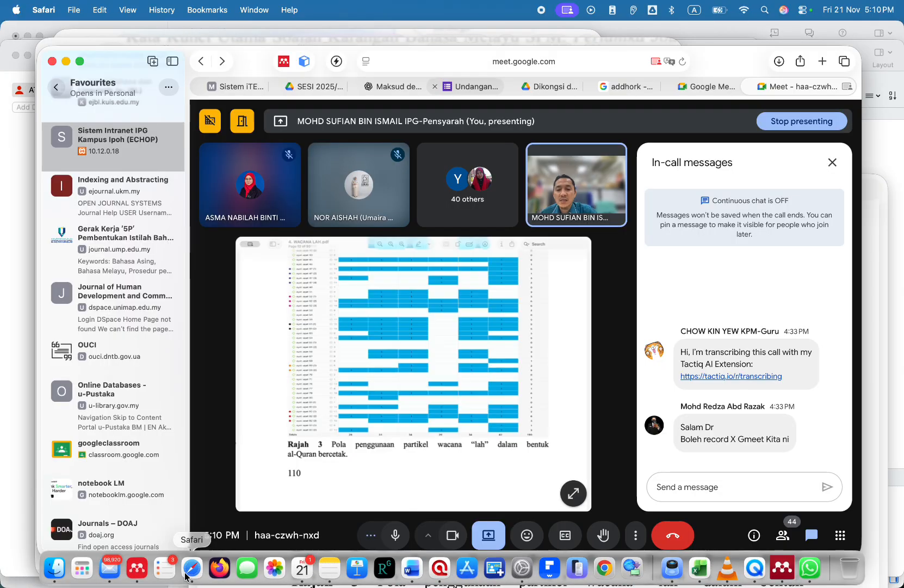
{"action": "left_click", "coordinate": [491, 538]}
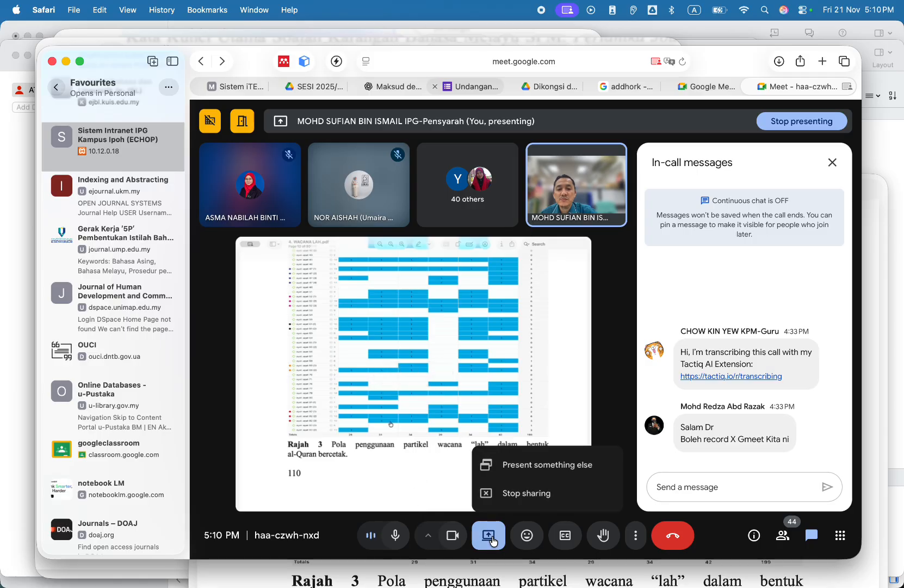
{"action": "left_click", "coordinate": [511, 493]}
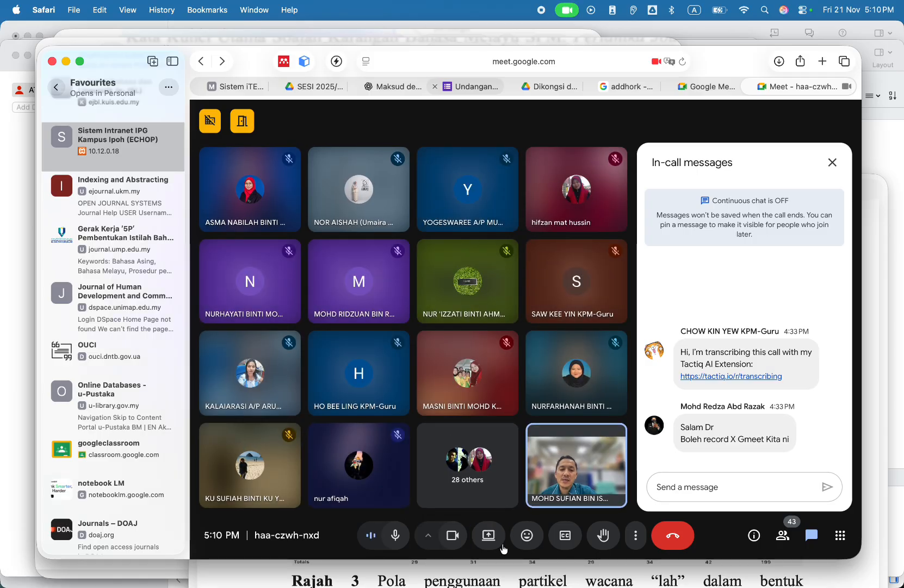
- View the title page of 3-3.pdf in Preview, and minimize it together with 4. WACANA LAH.pdf
{"action": "right_click", "coordinate": [677, 578]}
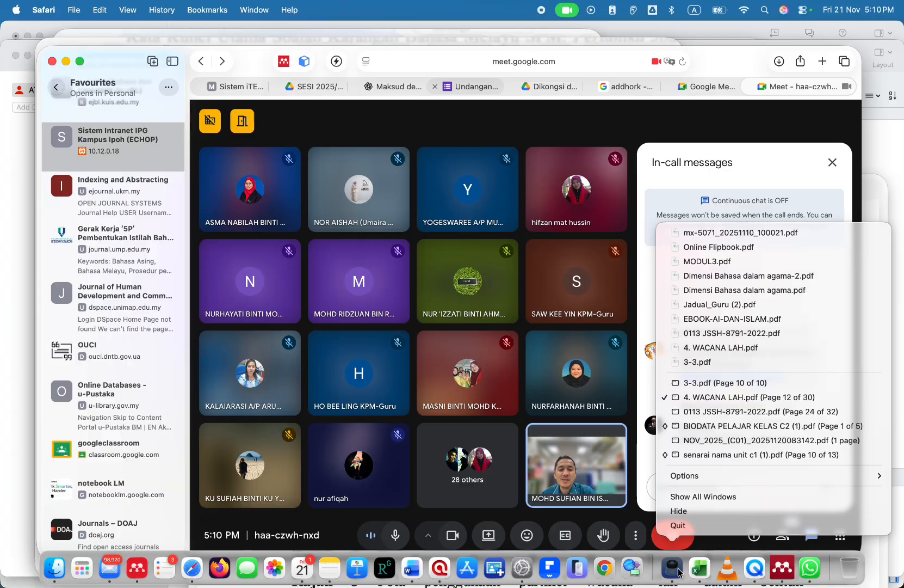
{"action": "left_click", "coordinate": [724, 434]}
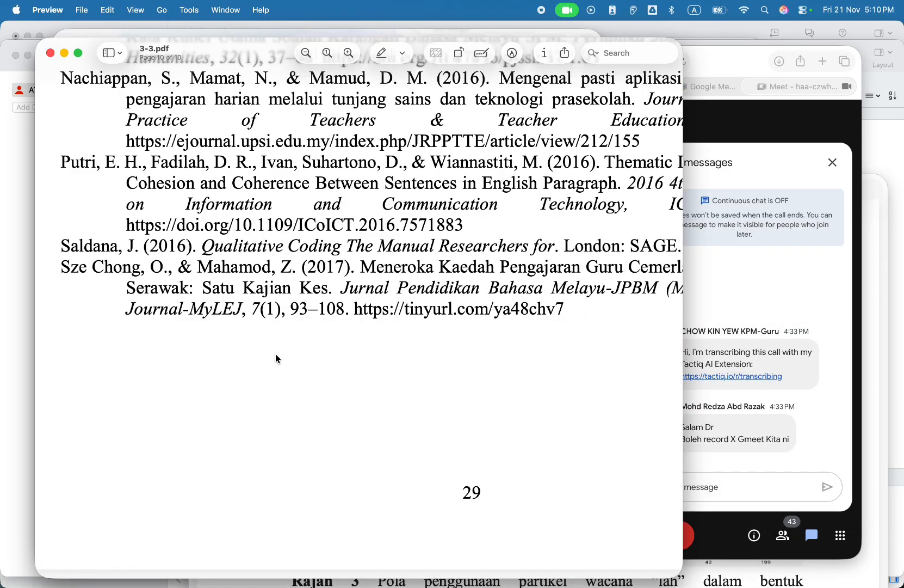
{"action": "scroll", "coordinate": [277, 358], "scroll_direction": "up", "scroll_amount": 20}
{"action": "scroll", "coordinate": [276, 357], "scroll_direction": "up", "scroll_amount": 10}
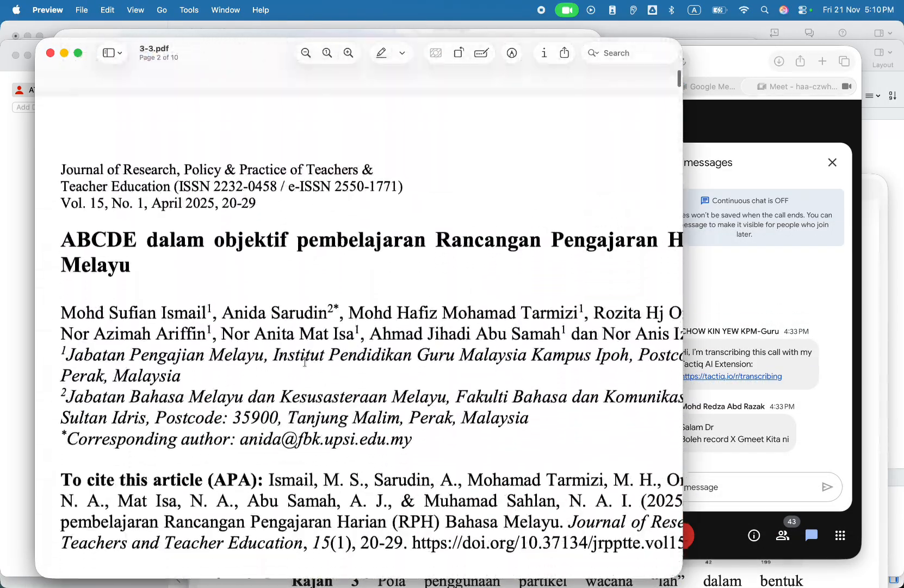
{"action": "left_click", "coordinate": [64, 53]}
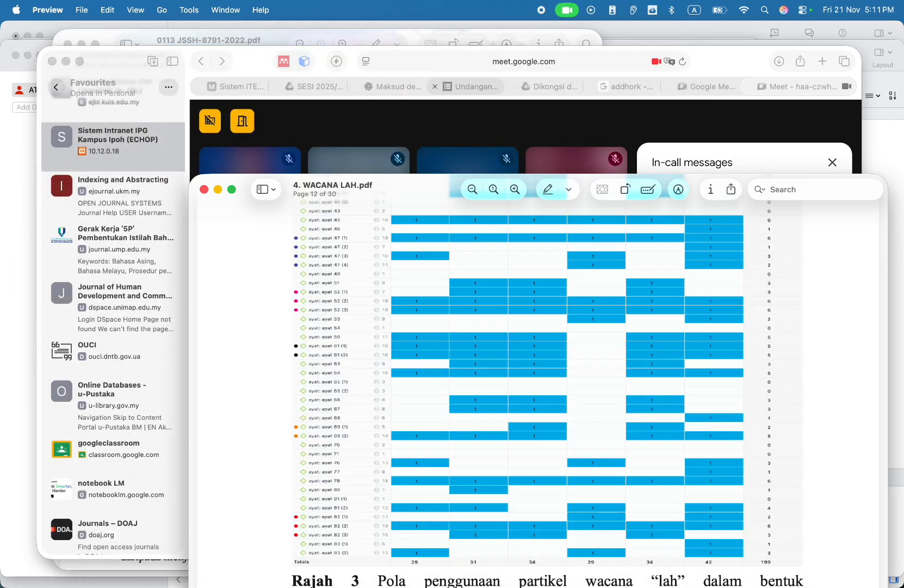
{"action": "left_click", "coordinate": [218, 189]}
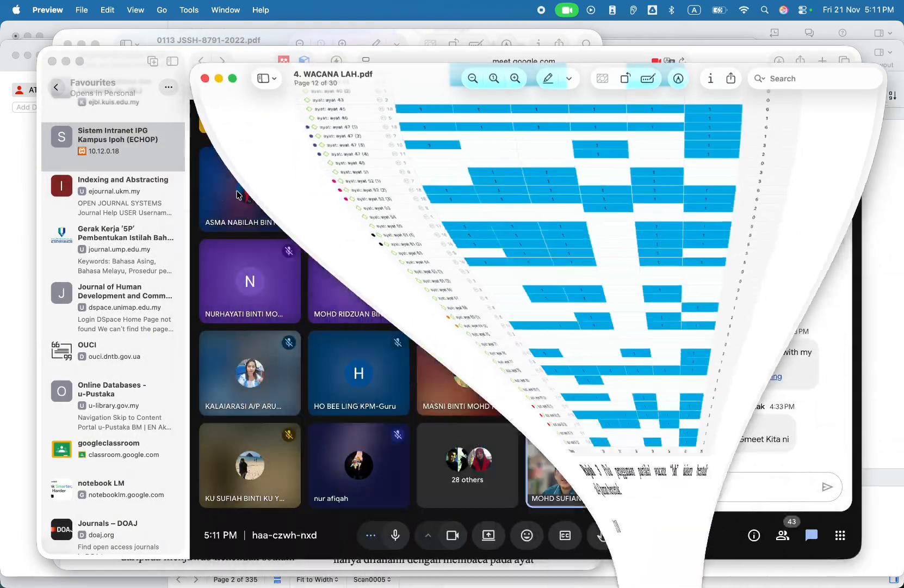
- Look back through 0113 JSSH-8791-2022.pdf to page 3, and return to the Google Meet call in Safari
{"action": "scroll", "coordinate": [283, 368], "scroll_direction": "up", "scroll_amount": 20}
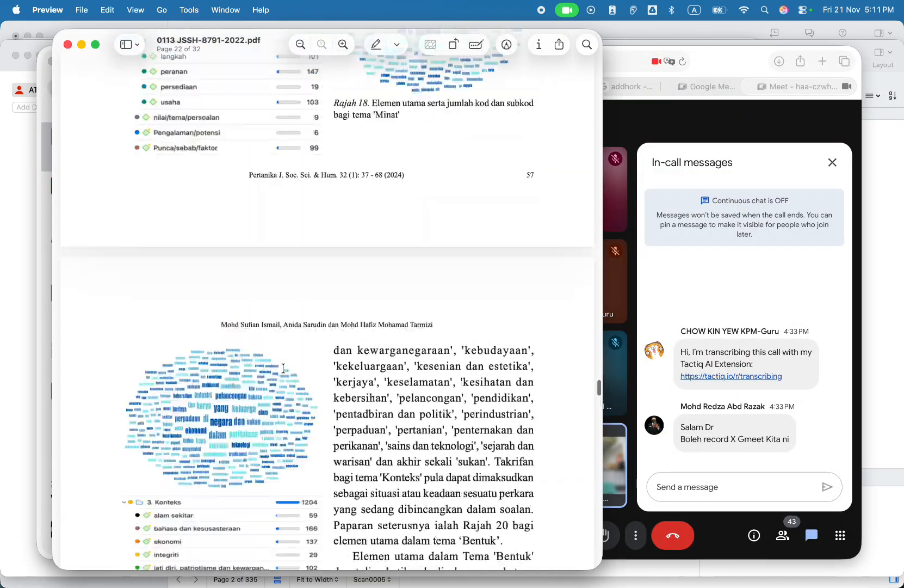
{"action": "scroll", "coordinate": [283, 283], "scroll_direction": "up", "scroll_amount": 20}
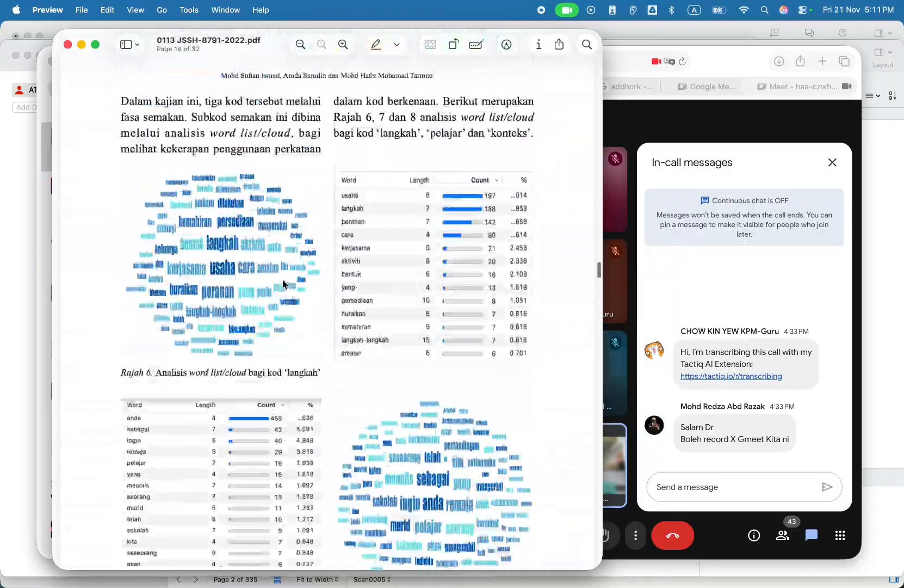
{"action": "scroll", "coordinate": [283, 284], "scroll_direction": "up", "scroll_amount": 18}
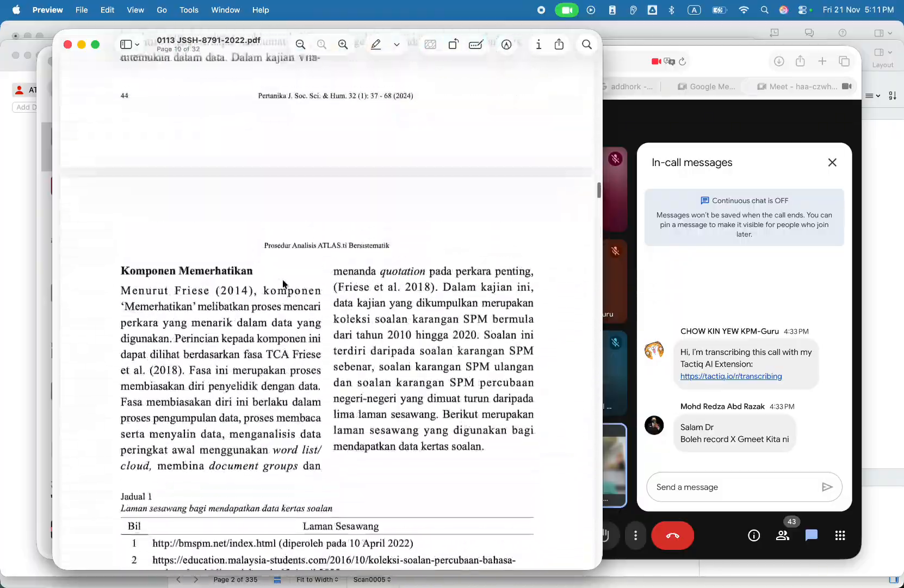
{"action": "scroll", "coordinate": [283, 284], "scroll_direction": "down", "scroll_amount": 6}
{"action": "scroll", "coordinate": [283, 284], "scroll_direction": "up", "scroll_amount": 20}
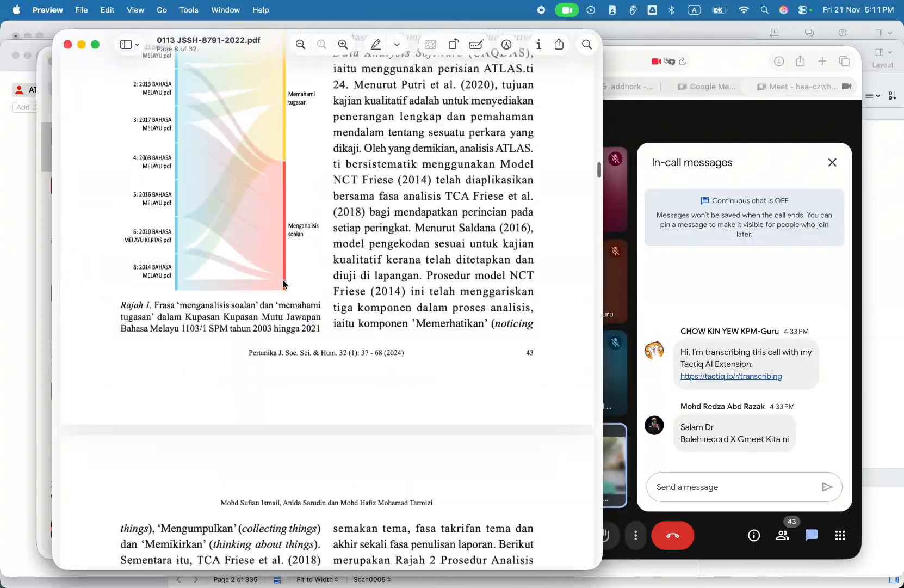
{"action": "scroll", "coordinate": [283, 283], "scroll_direction": "up", "scroll_amount": 10}
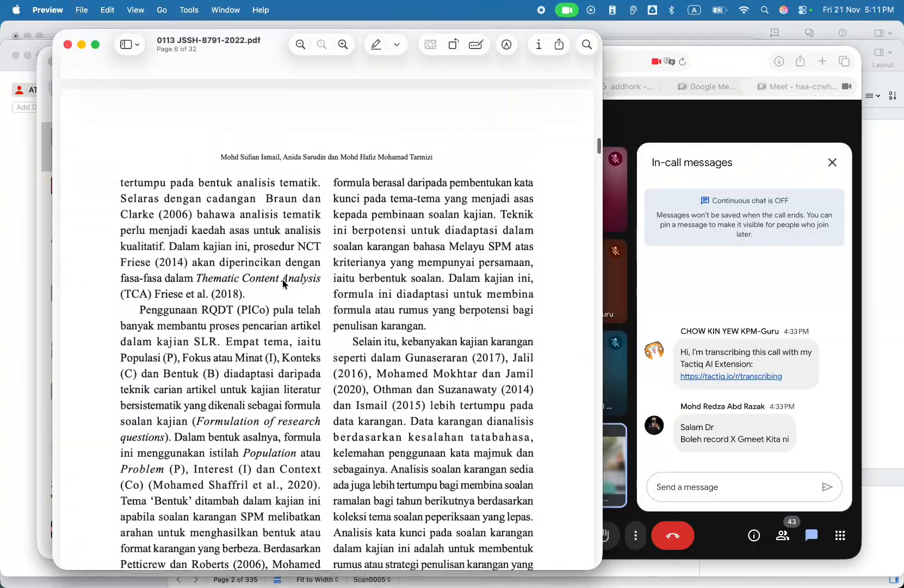
{"action": "scroll", "coordinate": [279, 199], "scroll_direction": "up", "scroll_amount": 20}
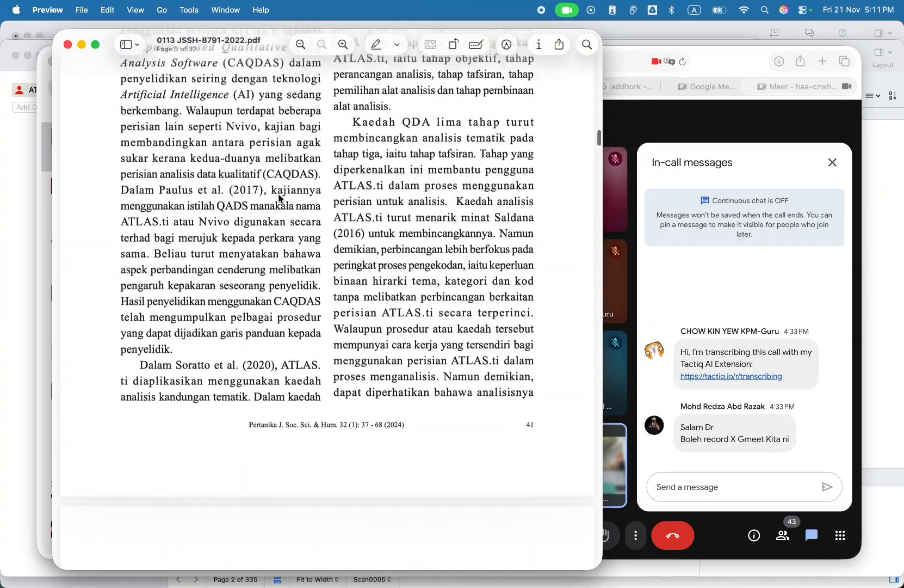
{"action": "scroll", "coordinate": [279, 196], "scroll_direction": "up", "scroll_amount": 5}
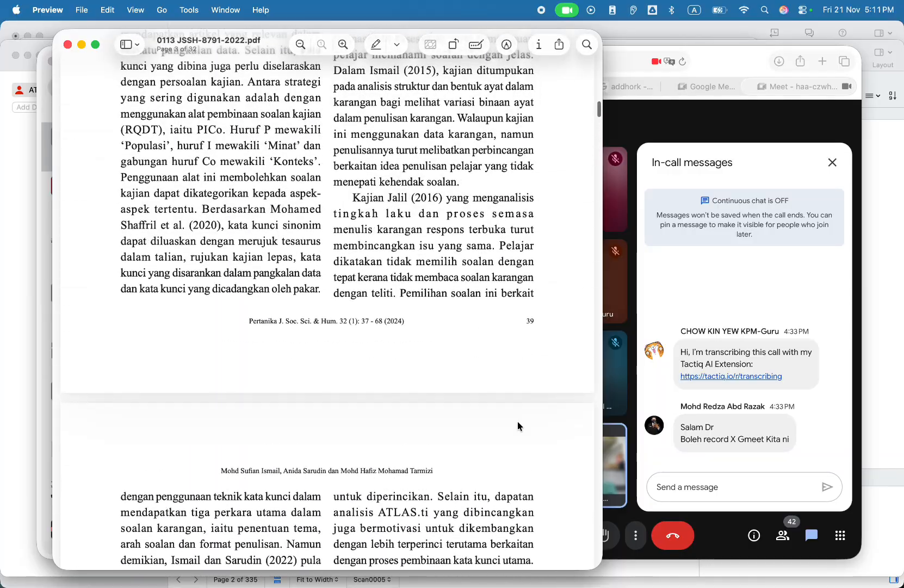
{"action": "left_click", "coordinate": [730, 537]}
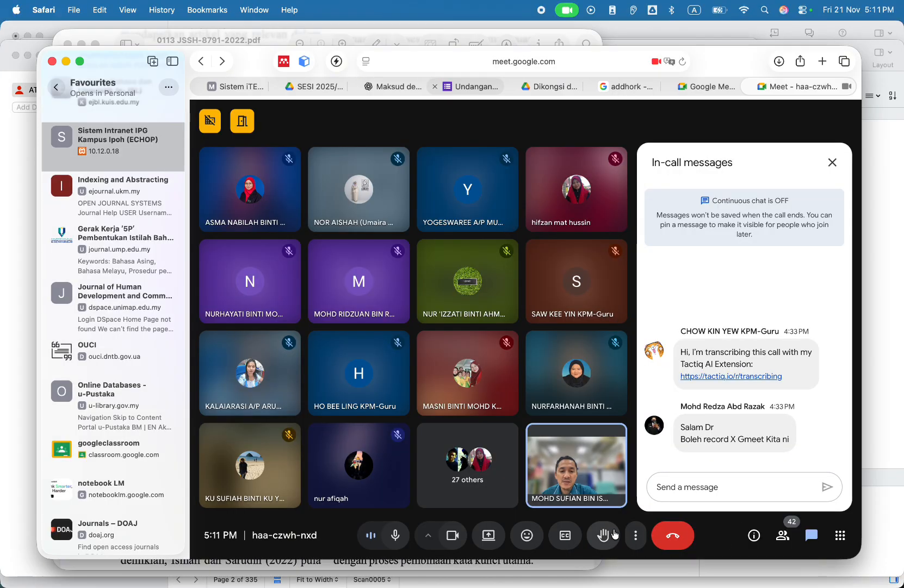
{"action": "left_click", "coordinate": [489, 535]}
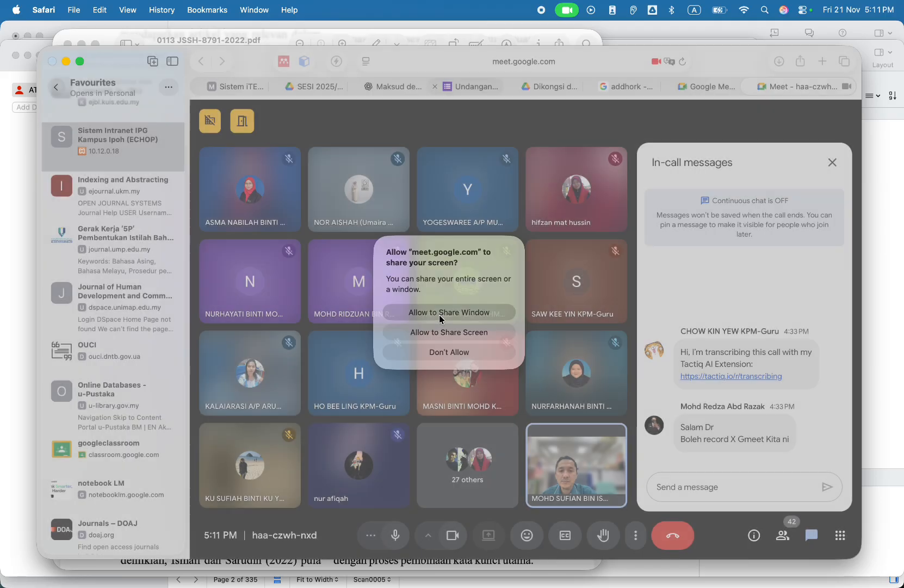
{"action": "left_click", "coordinate": [445, 312]}
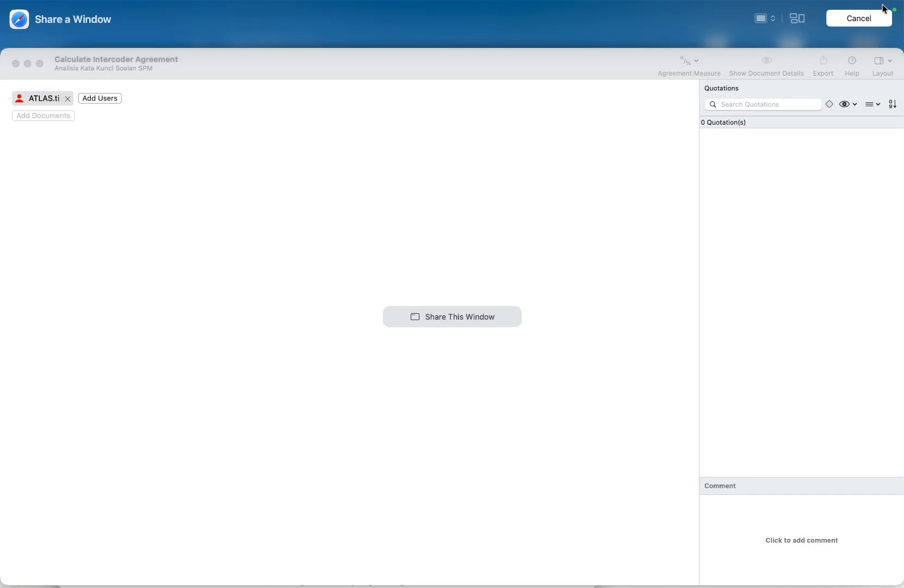
{"action": "left_click", "coordinate": [860, 18]}
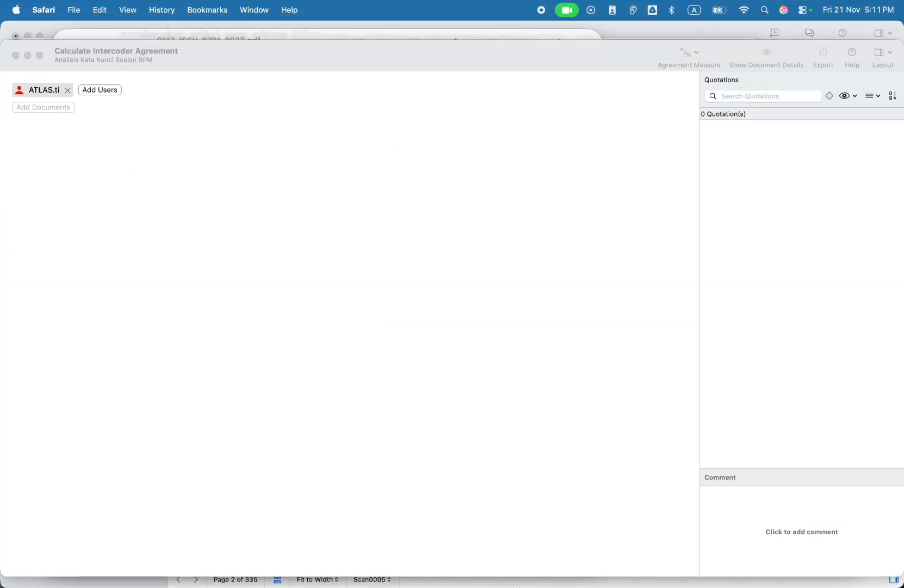
{"action": "mouse_move", "coordinate": [519, 586]}
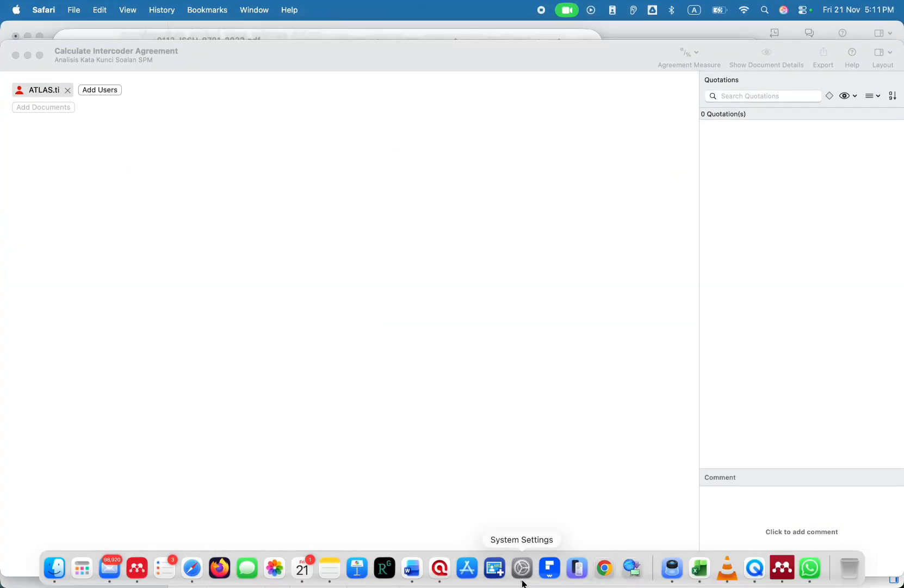
{"action": "right_click", "coordinate": [441, 570]}
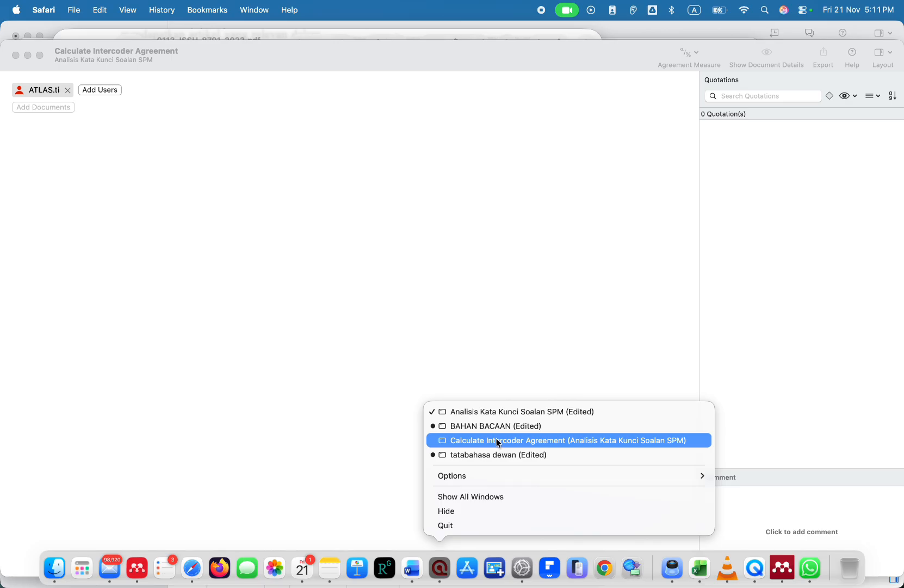
{"action": "left_click", "coordinate": [480, 545]}
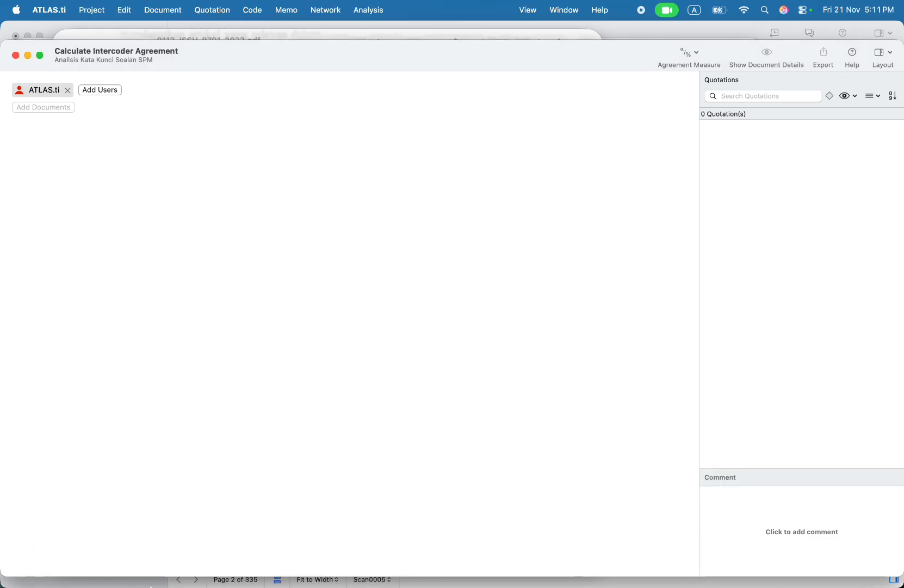
{"action": "mouse_move", "coordinate": [198, 586]}
{"action": "left_click", "coordinate": [191, 568]}
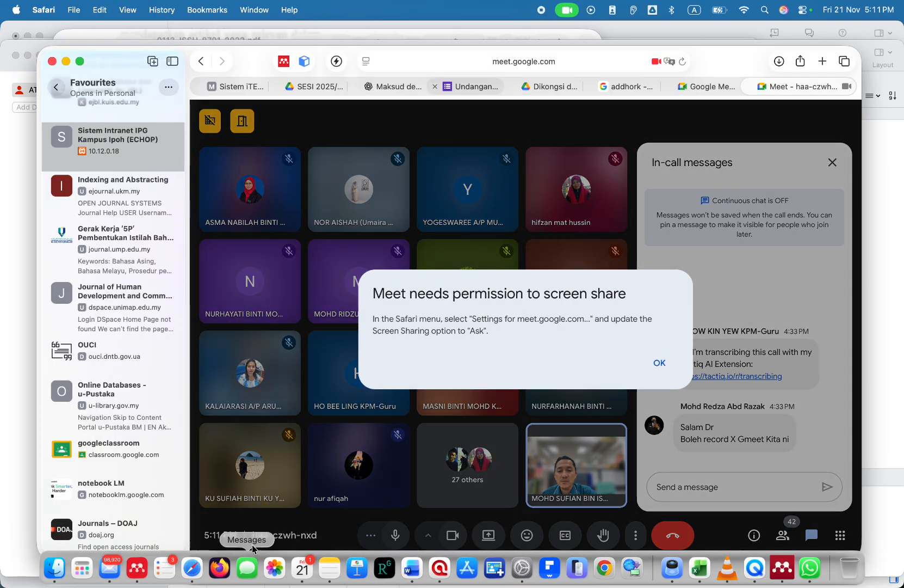
{"action": "left_click", "coordinate": [567, 392]}
{"action": "mouse_move", "coordinate": [450, 584]}
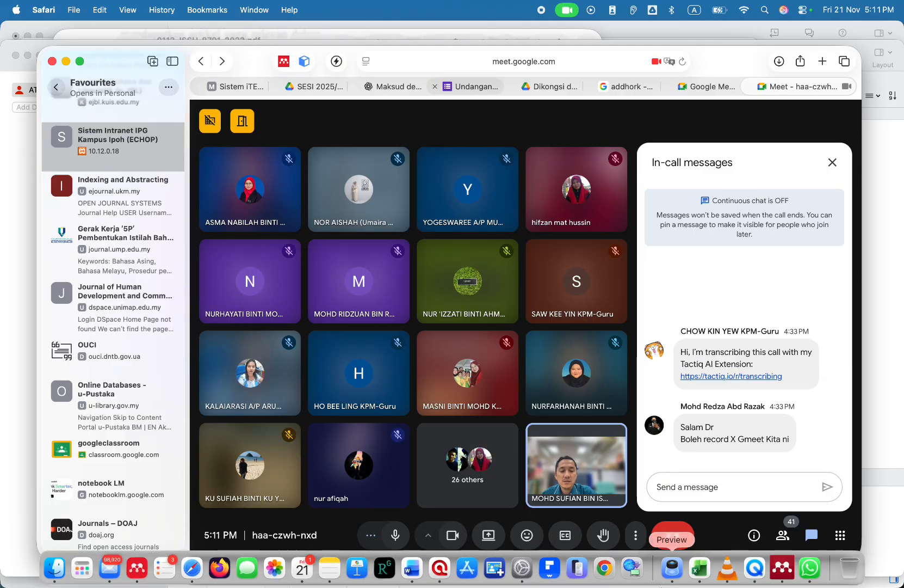
{"action": "left_click", "coordinate": [674, 578]}
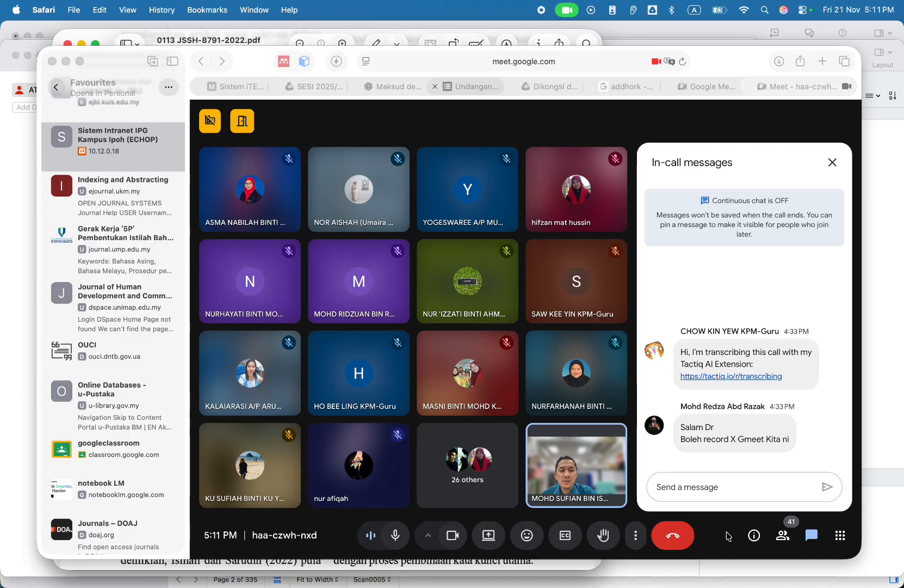
{"action": "left_click", "coordinate": [719, 528]}
- Share the Preview window of 0113 JSSH-8791-2022.pdf in the Google Meet call
{"action": "left_click", "coordinate": [489, 536]}
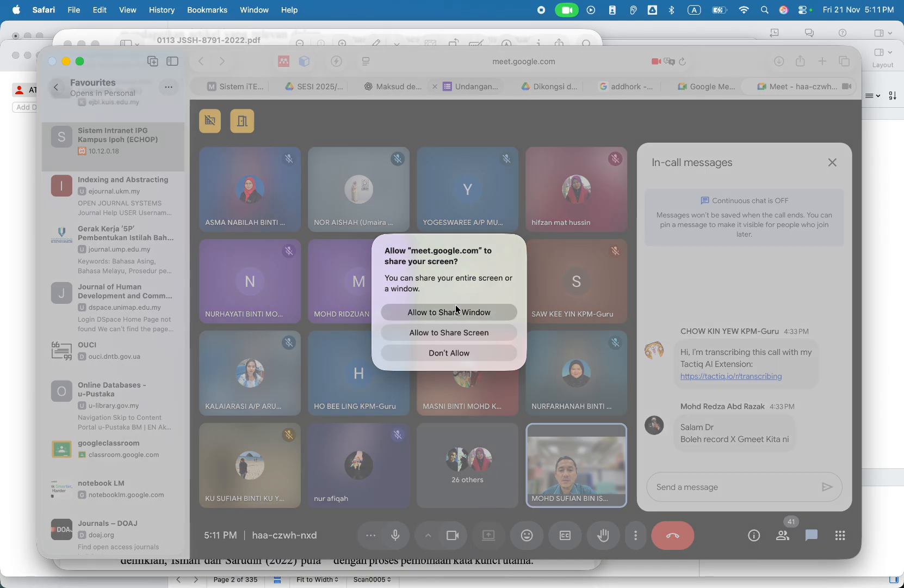
{"action": "left_click", "coordinate": [455, 311]}
{"action": "left_click", "coordinate": [452, 304]}
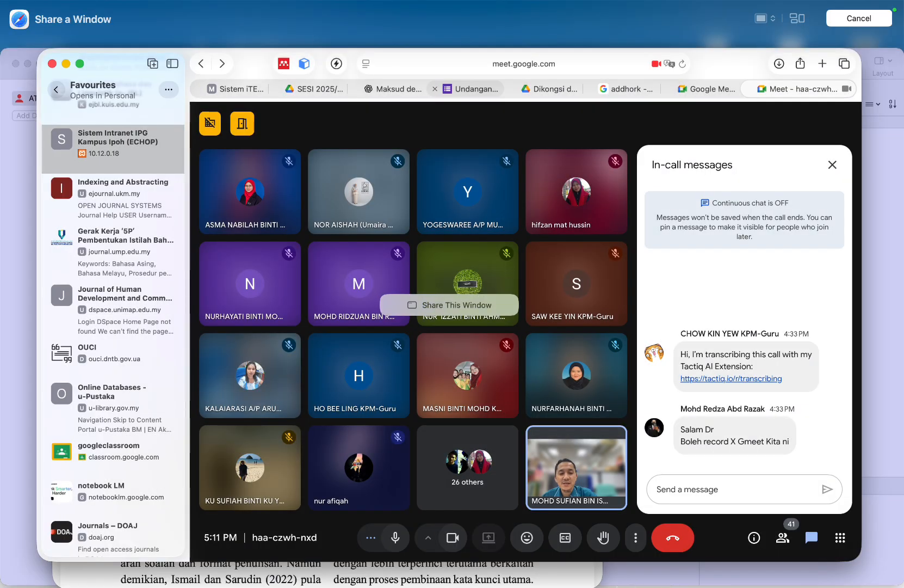
{"action": "right_click", "coordinate": [673, 568]}
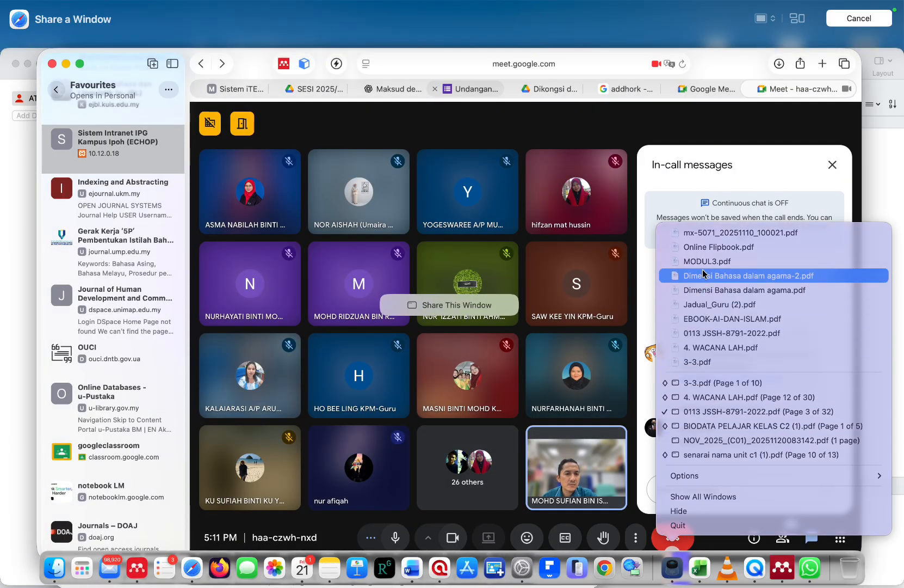
{"action": "left_click", "coordinate": [706, 412]}
{"action": "left_click", "coordinate": [348, 319]}
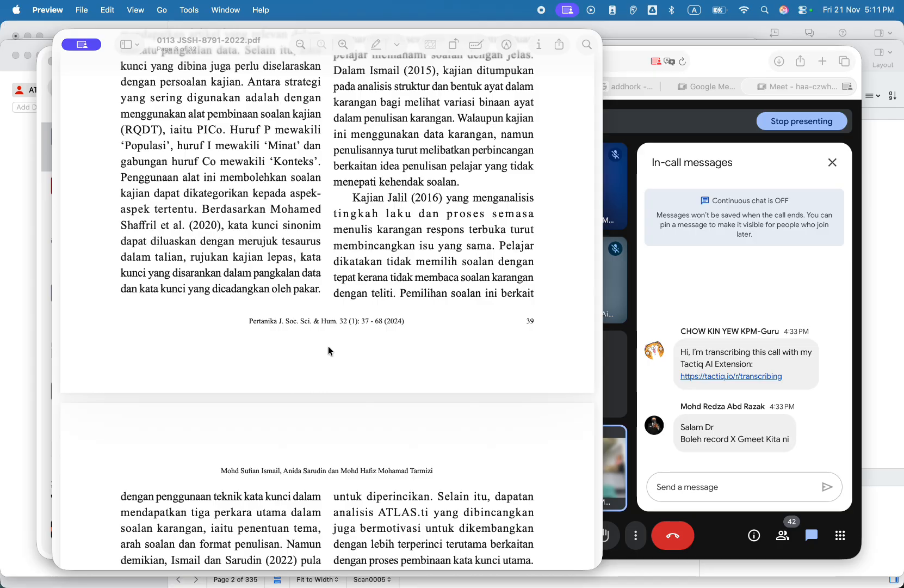
- Show the article's title page and English abstract, and go on to the Rajah 2 figure on page 8
{"action": "scroll", "coordinate": [330, 351], "scroll_direction": "up", "scroll_amount": 15}
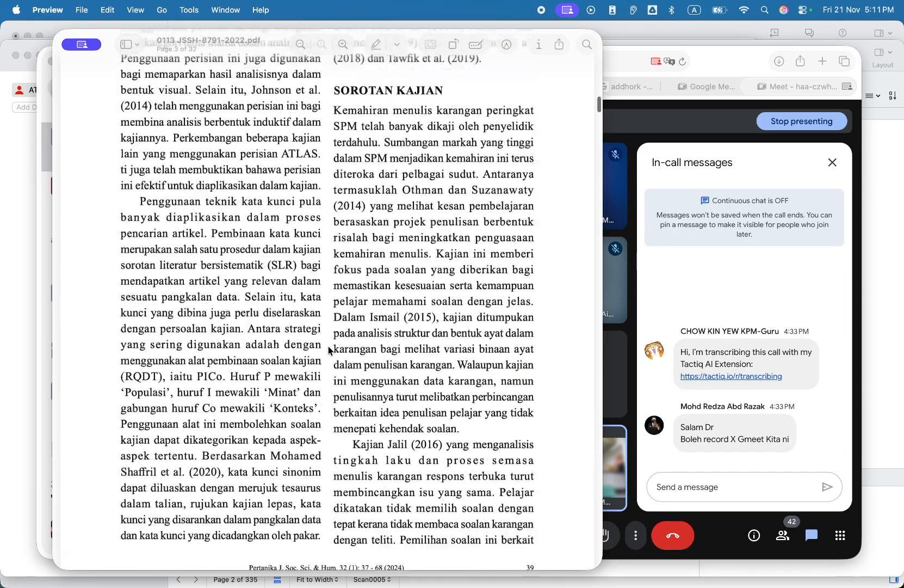
{"action": "scroll", "coordinate": [330, 351], "scroll_direction": "up", "scroll_amount": 10}
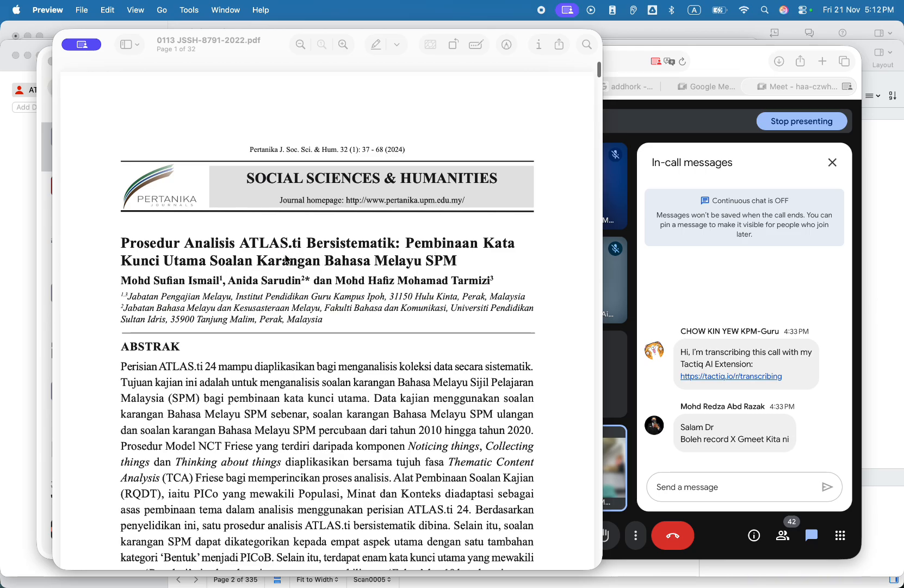
{"action": "scroll", "coordinate": [283, 297], "scroll_direction": "down", "scroll_amount": 15}
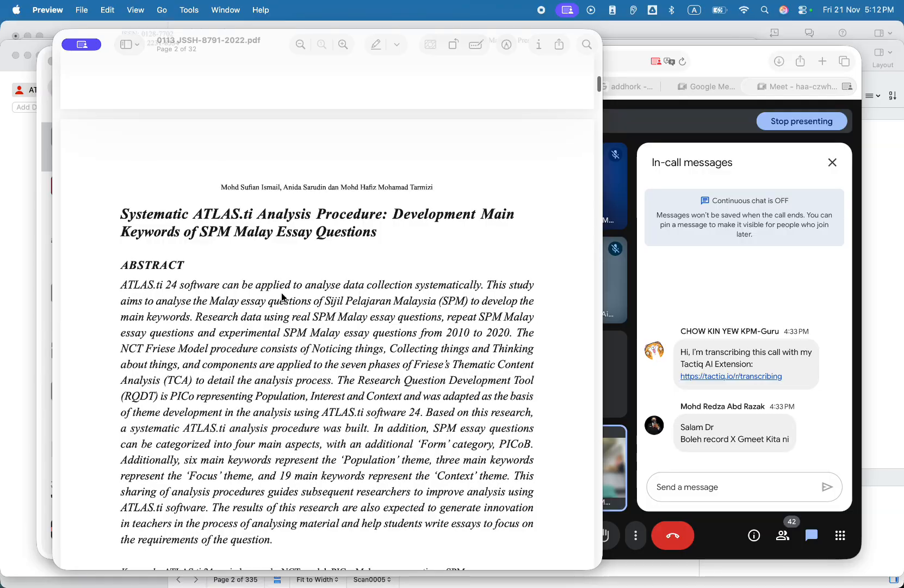
{"action": "scroll", "coordinate": [283, 297], "scroll_direction": "down", "scroll_amount": 20}
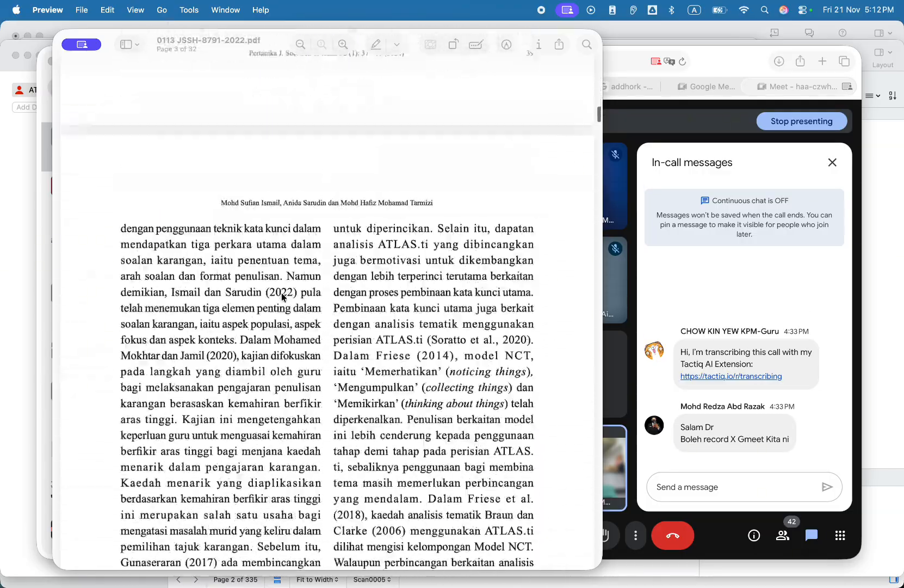
{"action": "scroll", "coordinate": [284, 297], "scroll_direction": "down", "scroll_amount": 20}
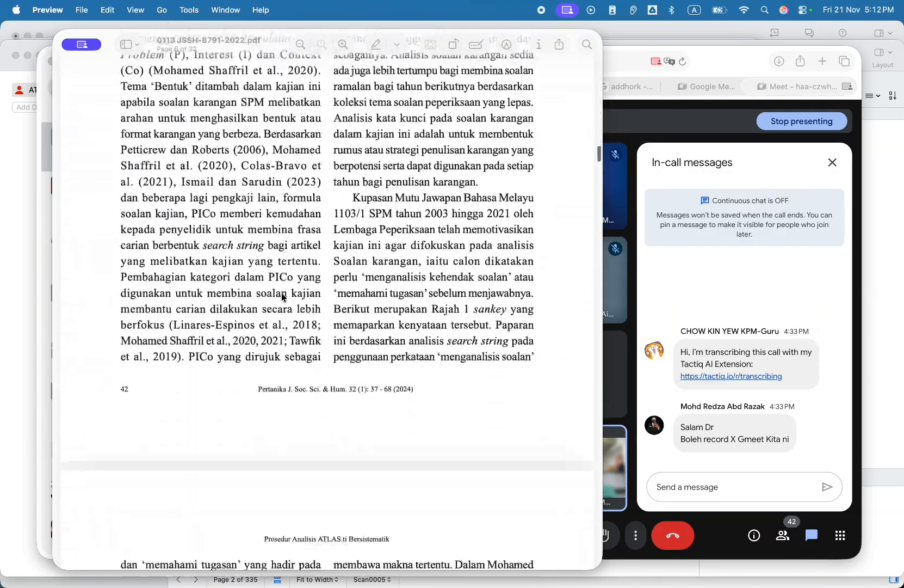
{"action": "scroll", "coordinate": [283, 297], "scroll_direction": "down", "scroll_amount": 20}
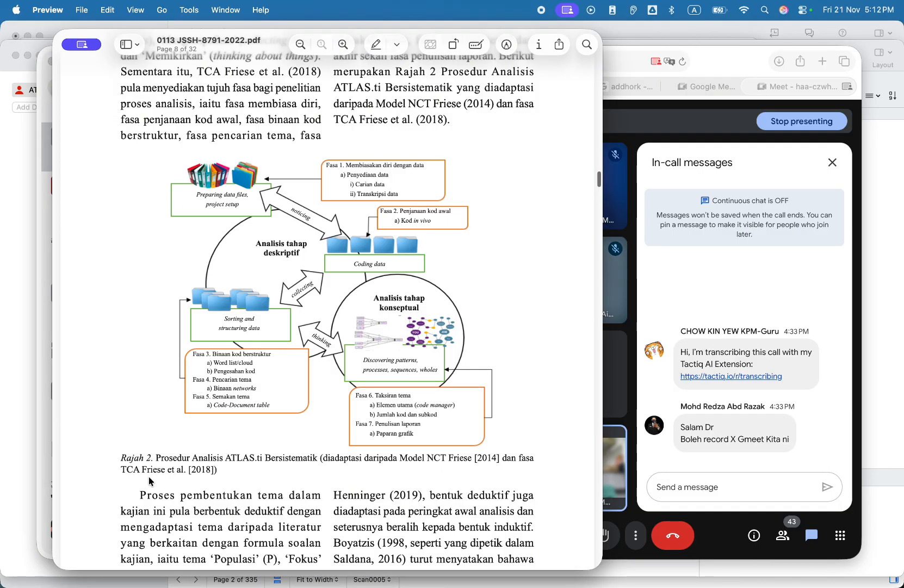
- Examine the phases of the systematic ATLAS.ti analysis procedure in the Rajah 2 figure at a larger magnification
{"action": "scroll", "coordinate": [174, 476], "scroll_direction": "up", "scroll_amount": 3}
{"action": "scroll", "coordinate": [151, 481], "scroll_direction": "down", "scroll_amount": 2}
{"action": "scroll", "coordinate": [151, 481], "scroll_direction": "up", "scroll_amount": 1}
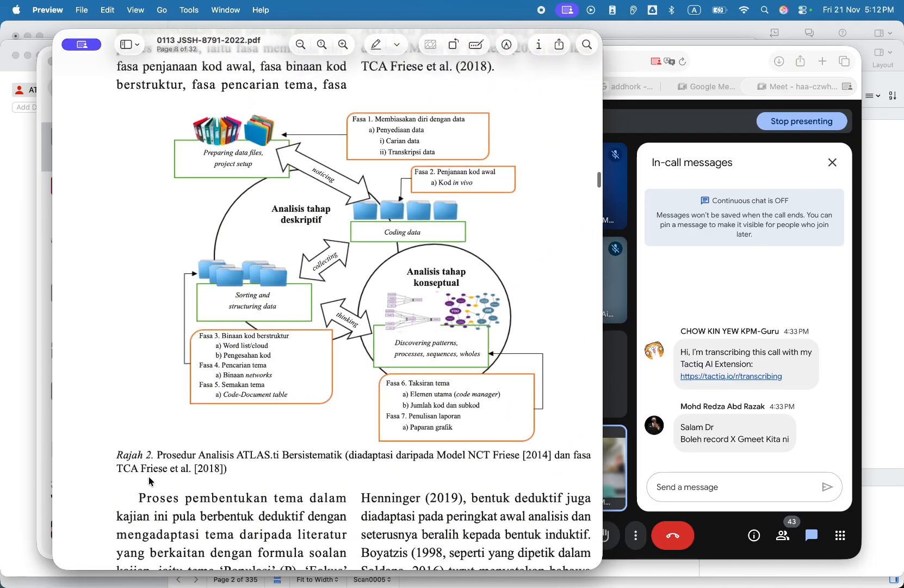
{"action": "scroll", "coordinate": [229, 346], "scroll_direction": "up", "scroll_amount": 3}
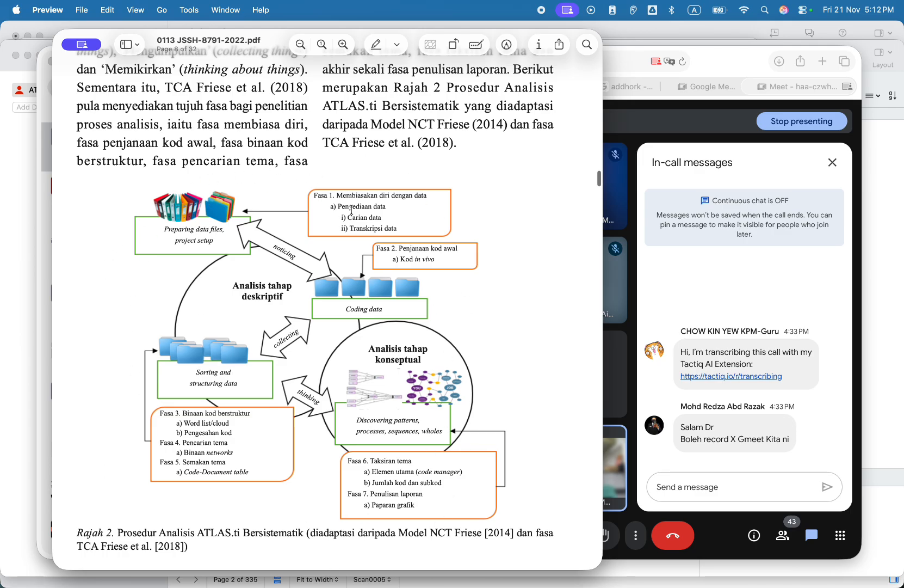
{"action": "scroll", "coordinate": [328, 443], "scroll_direction": "up", "scroll_amount": 4}
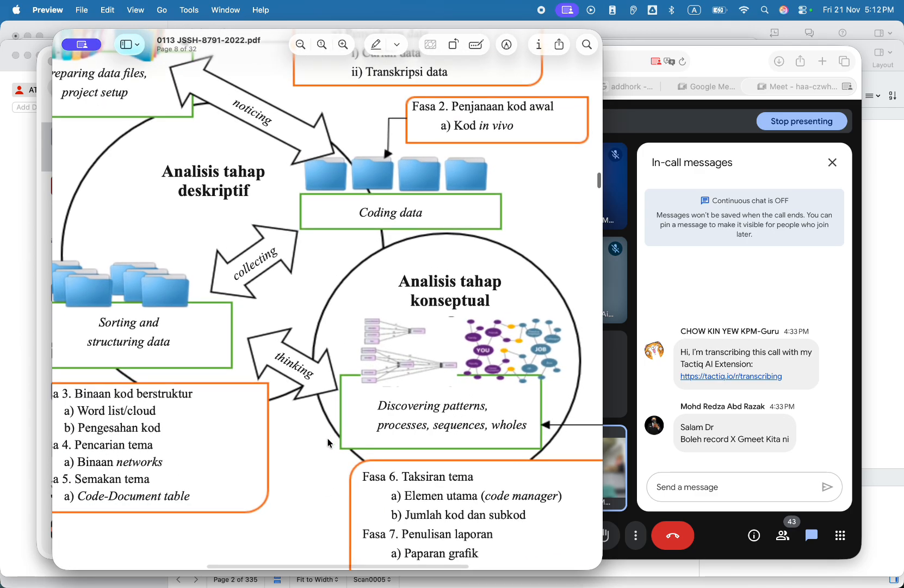
{"action": "scroll", "coordinate": [328, 443], "scroll_direction": "down", "scroll_amount": 1}
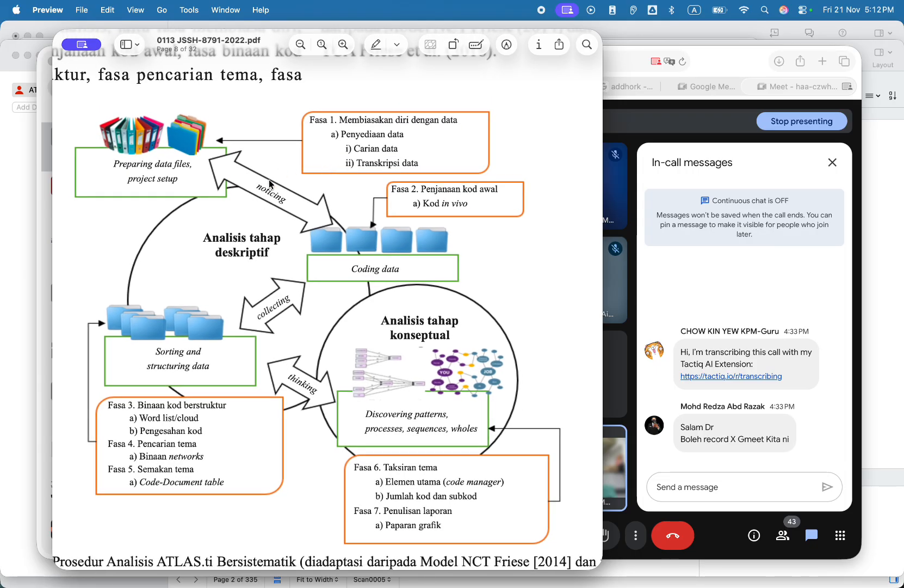